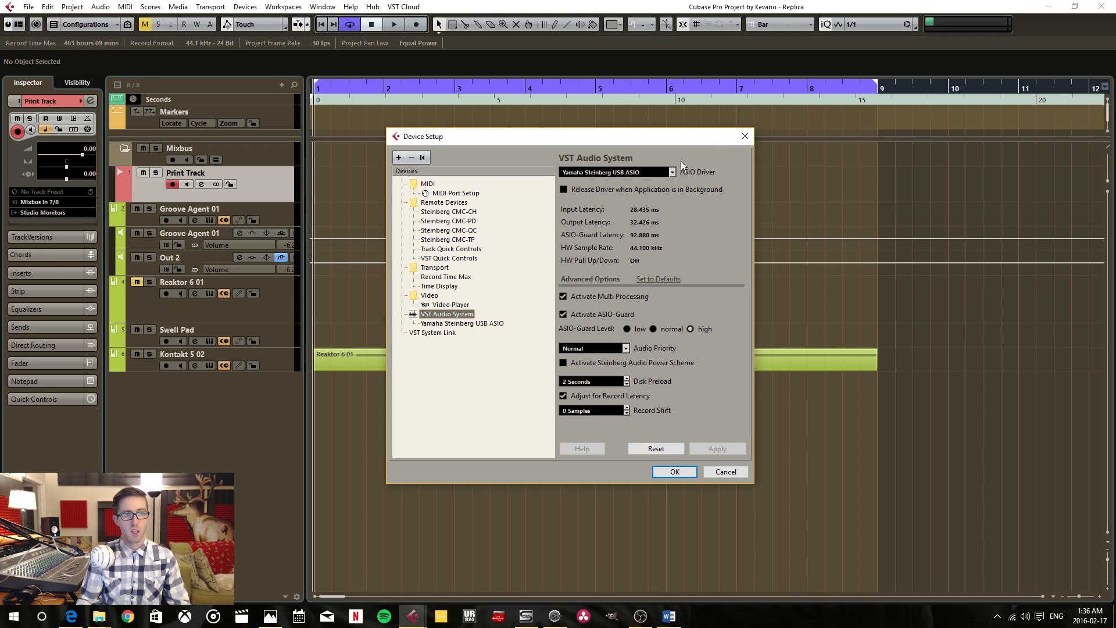
Choose Yamaha Steinberg USB ASIO as the ASIO driver for the VST audio system and decline switching drivers
{"action": "left_click", "coordinate": [673, 174]}
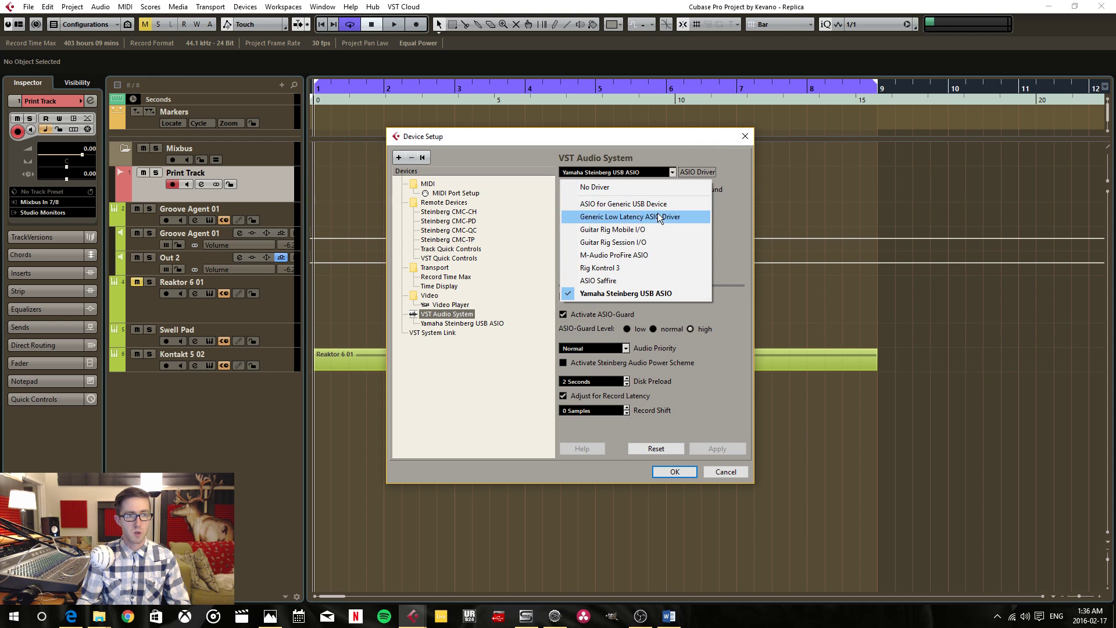
{"action": "left_click", "coordinate": [672, 295]}
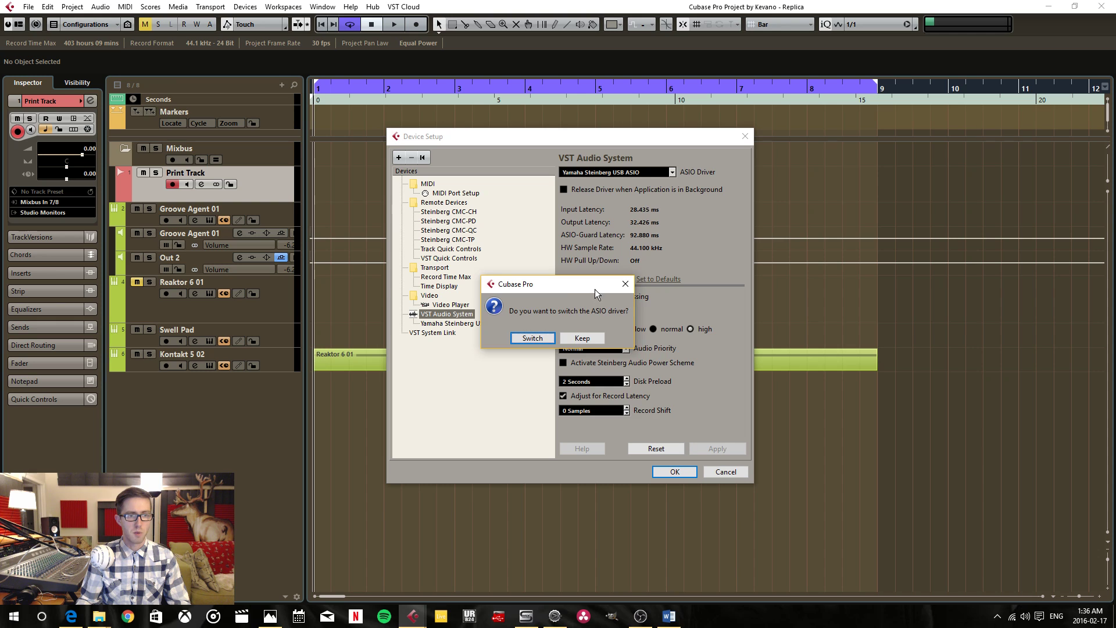
{"action": "left_click", "coordinate": [580, 336]}
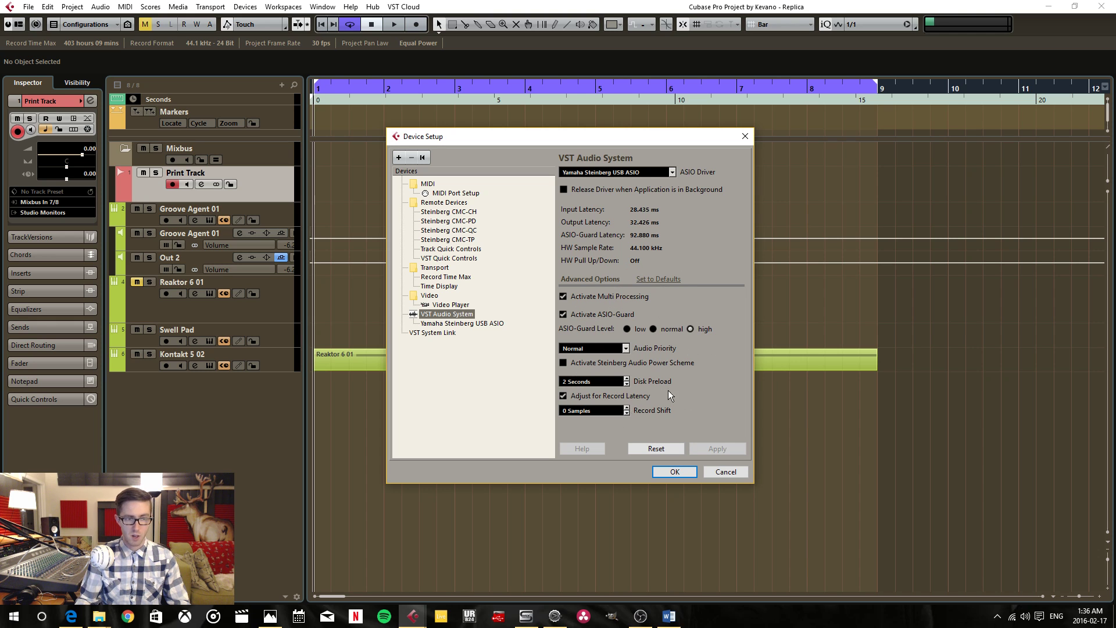
Inspect the Yamaha Steinberg USB ASIO control panel, cancel it without changes, and return to the VST Audio System settings
{"action": "left_click", "coordinate": [449, 323]}
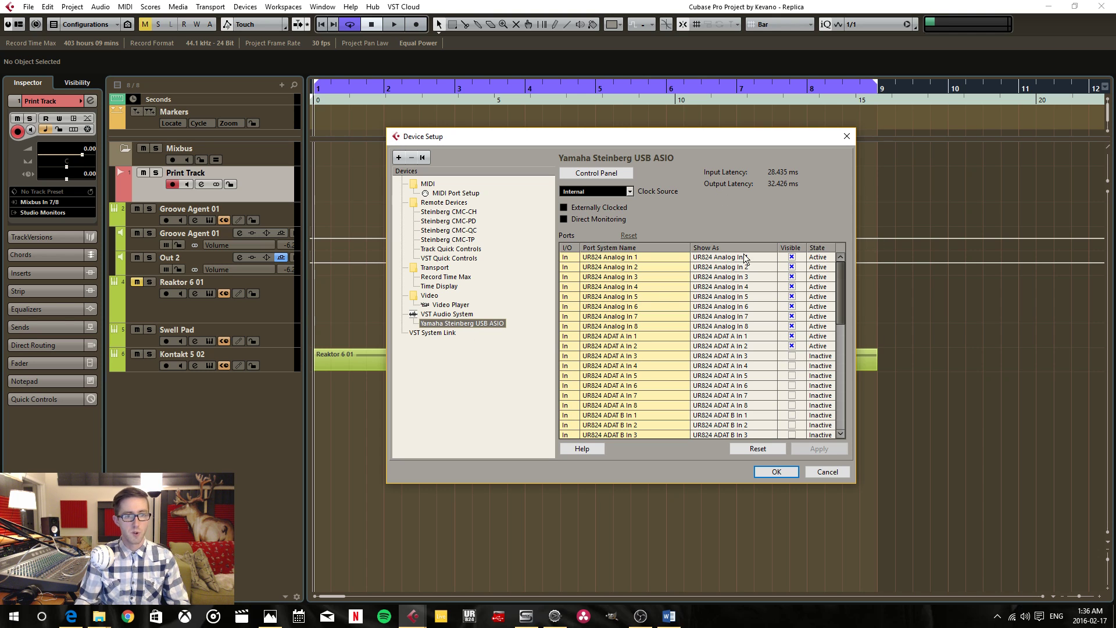
{"action": "left_click", "coordinate": [600, 174]}
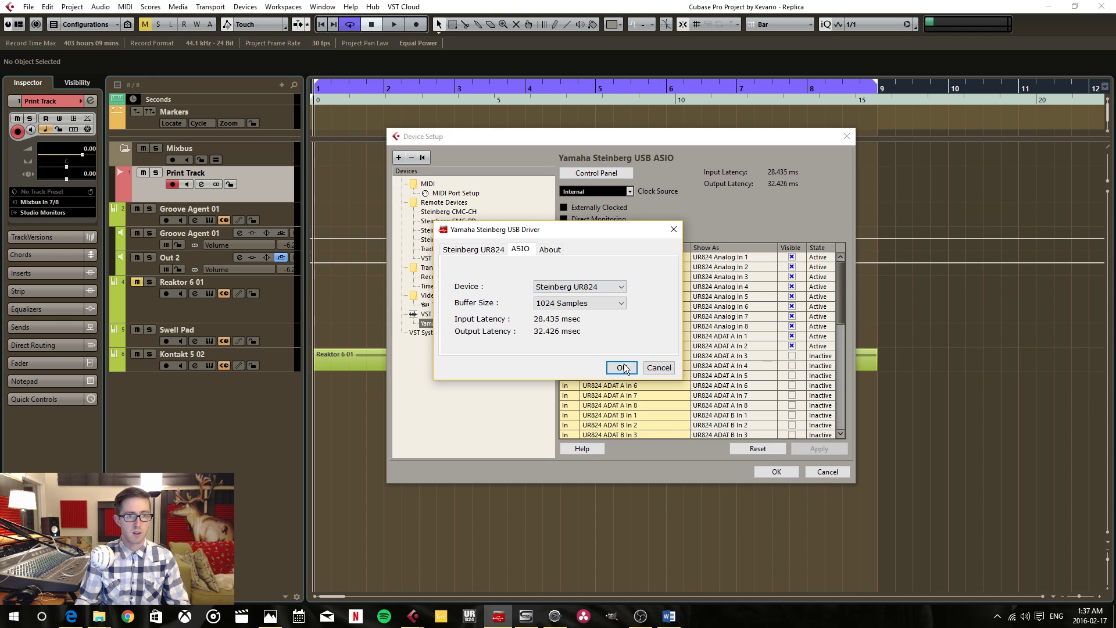
{"action": "left_click", "coordinate": [651, 372]}
{"action": "left_click", "coordinate": [447, 314]}
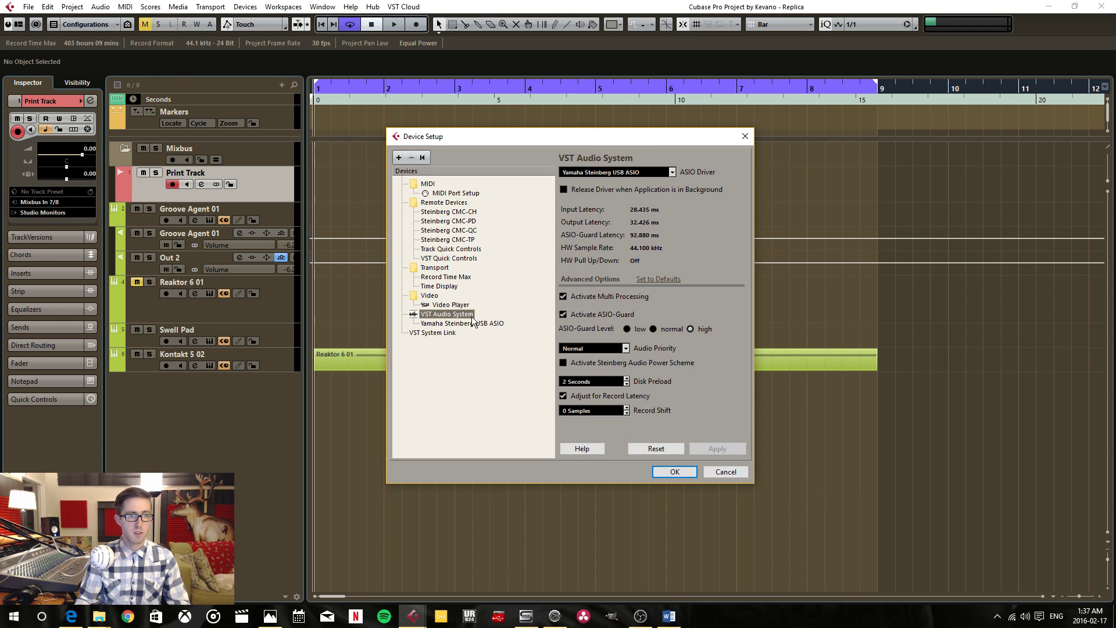
Review the available ASIO drivers, then reopen the Yamaha Steinberg device's control panel and dismiss its windows without changes
{"action": "left_click", "coordinate": [616, 172]}
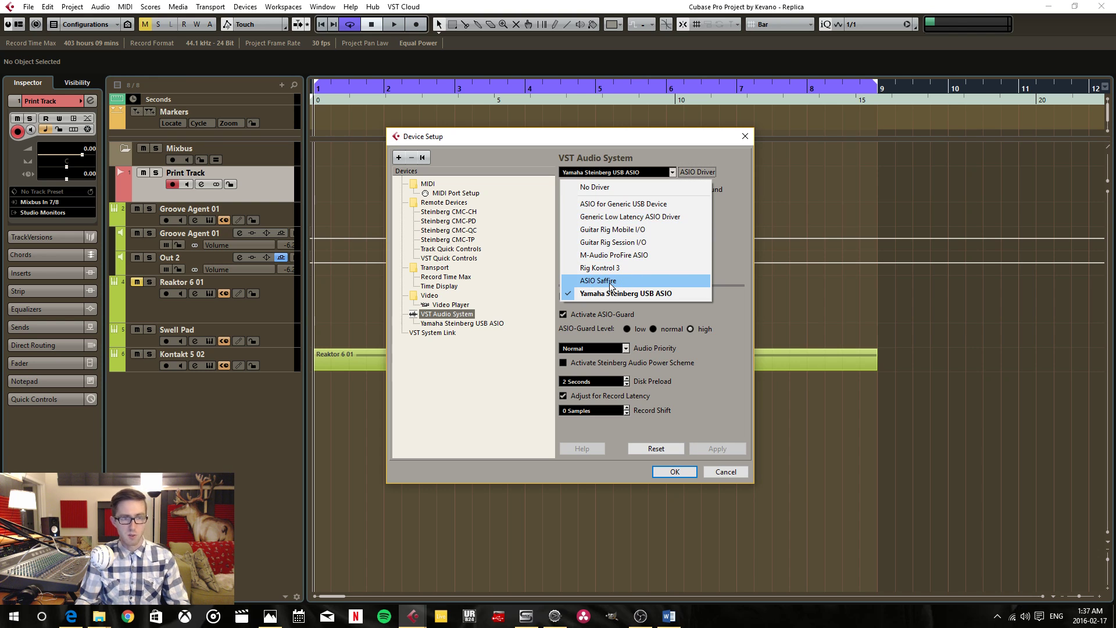
{"action": "left_click", "coordinate": [468, 329]}
{"action": "left_click", "coordinate": [462, 323]}
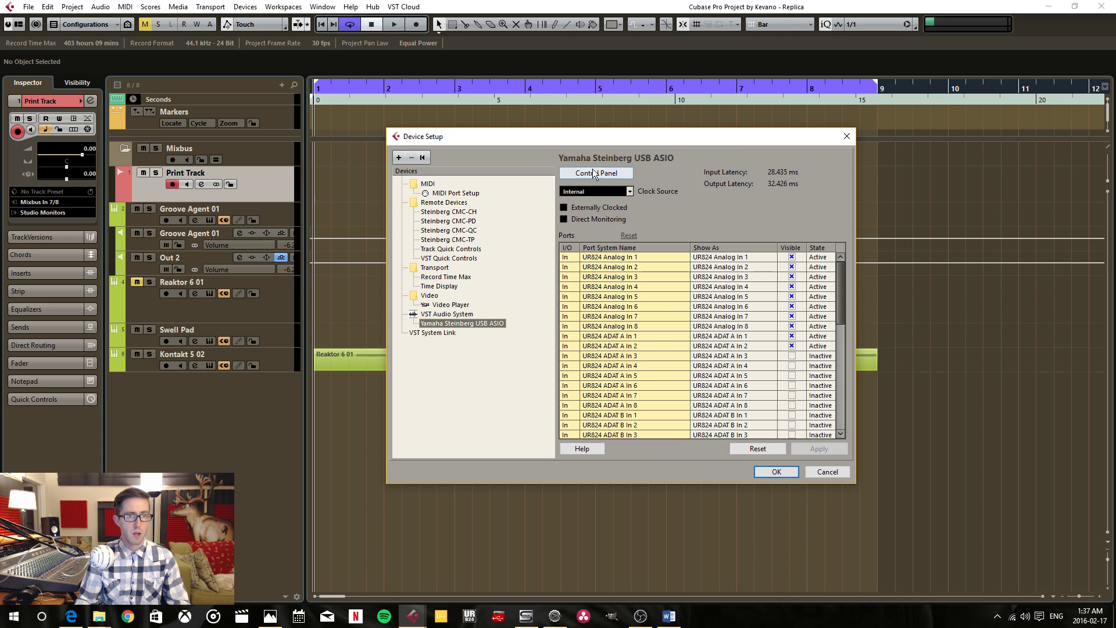
{"action": "left_click", "coordinate": [596, 172]}
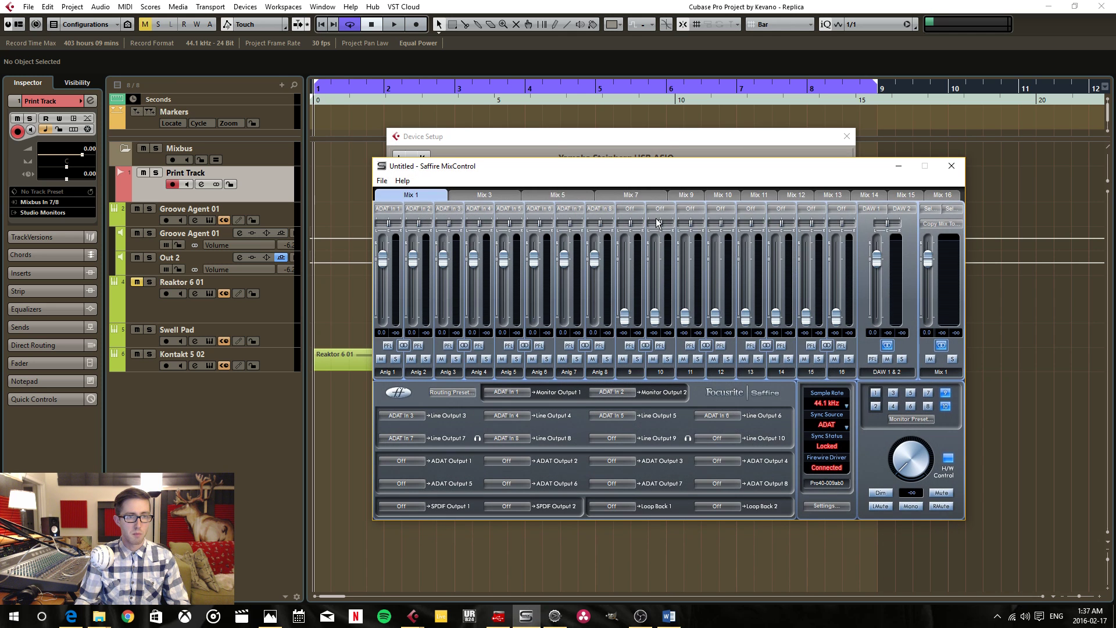
{"action": "left_click", "coordinate": [899, 166]}
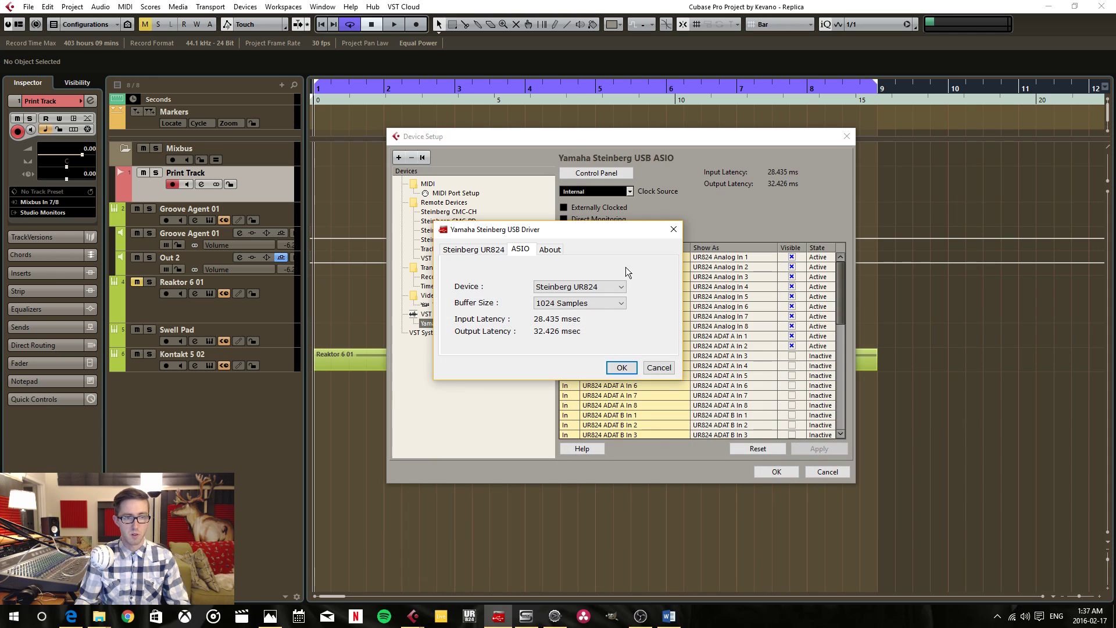
{"action": "left_click", "coordinate": [659, 367]}
Review the clock source options for the Yamaha Steinberg USB ASIO device and select Internal
{"action": "left_click", "coordinate": [630, 192]}
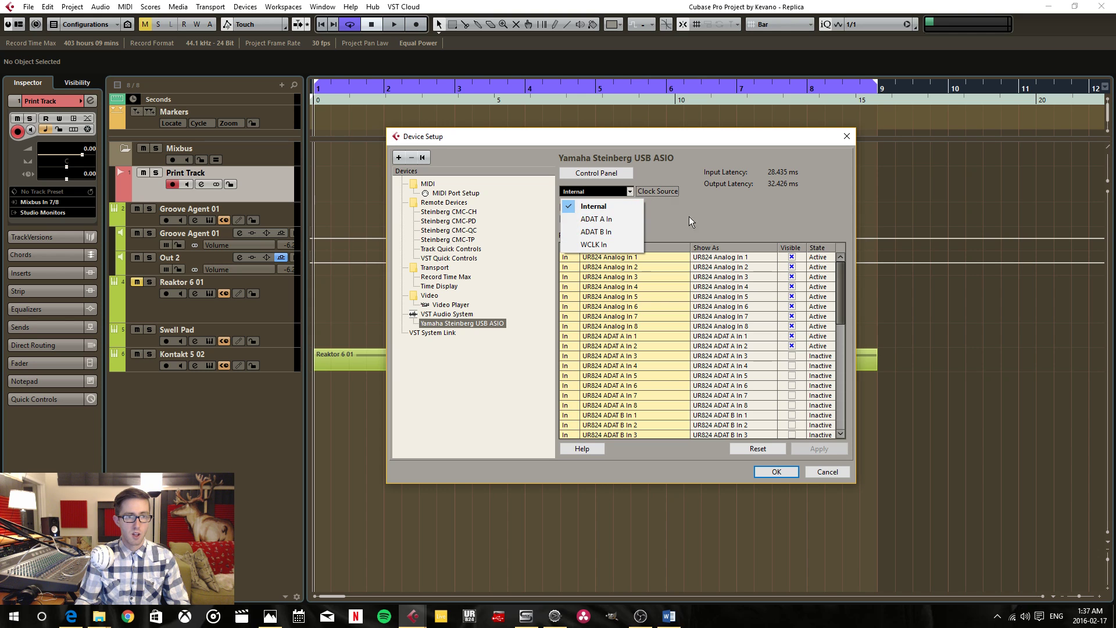
{"action": "left_click", "coordinate": [673, 207]}
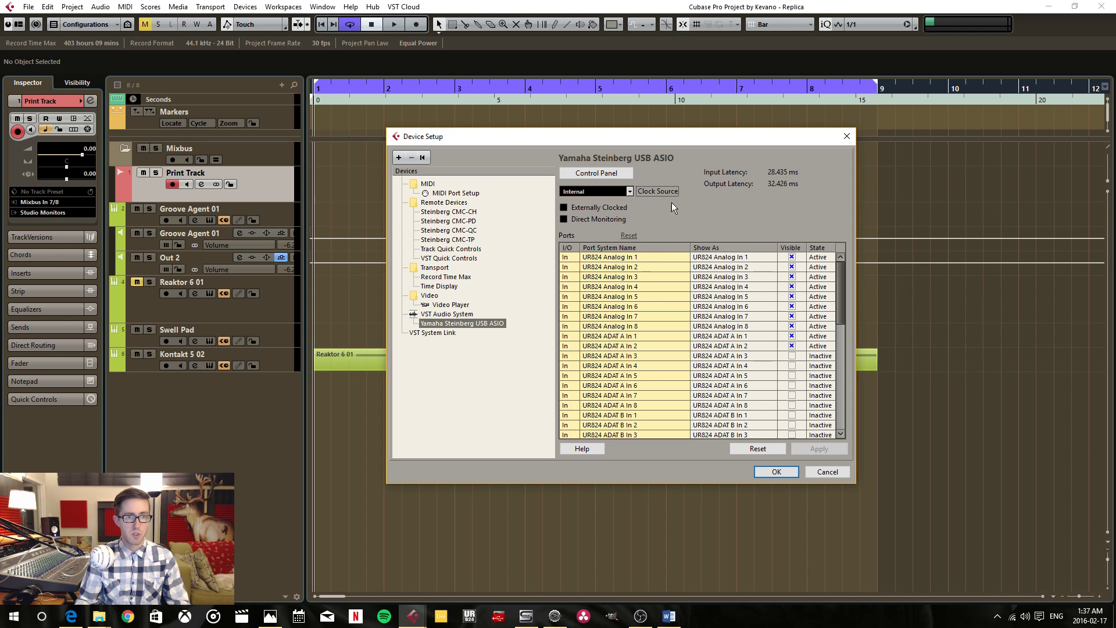
{"action": "left_click", "coordinate": [617, 193]}
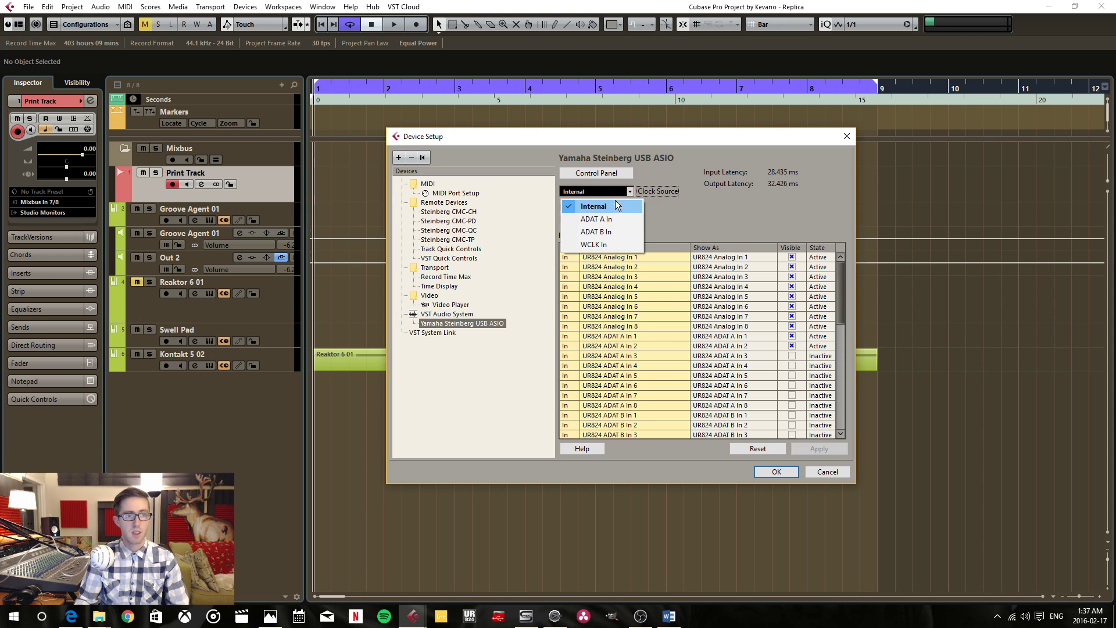
{"action": "left_click", "coordinate": [616, 208]}
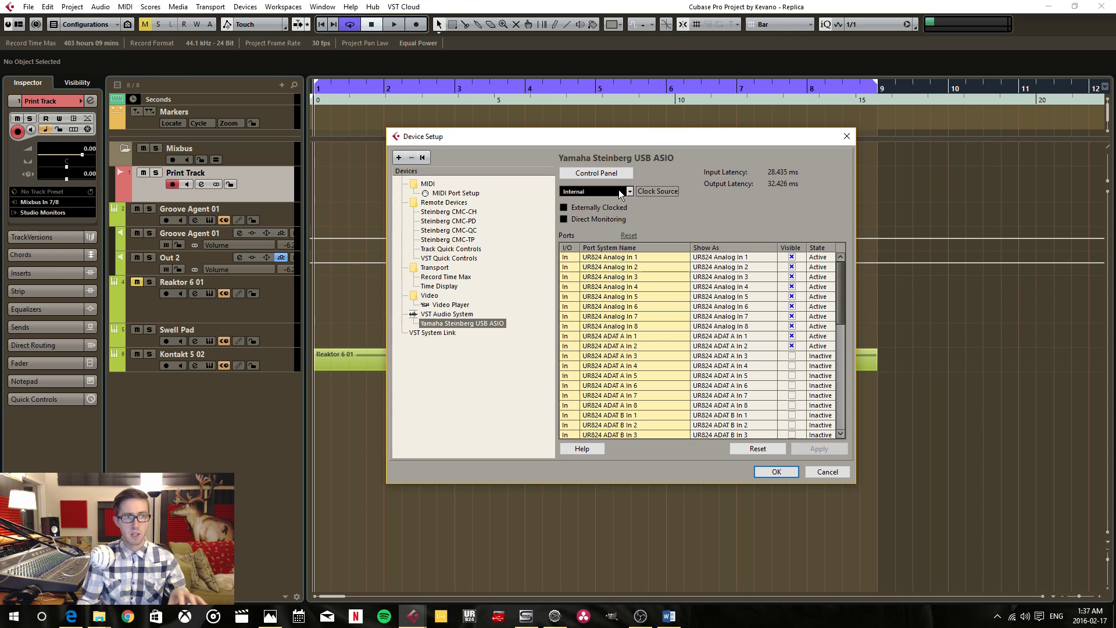
Enable Externally Clocked and set the device's clock source to ADAT A In
{"action": "left_click", "coordinate": [564, 209]}
{"action": "left_click", "coordinate": [631, 193]}
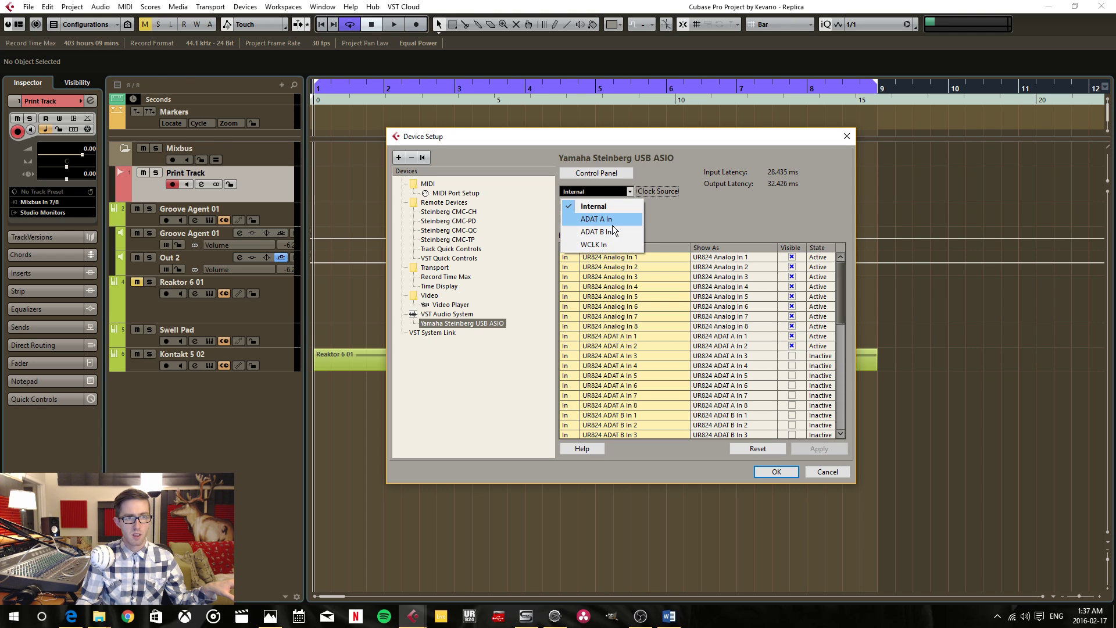
{"action": "left_click", "coordinate": [613, 219]}
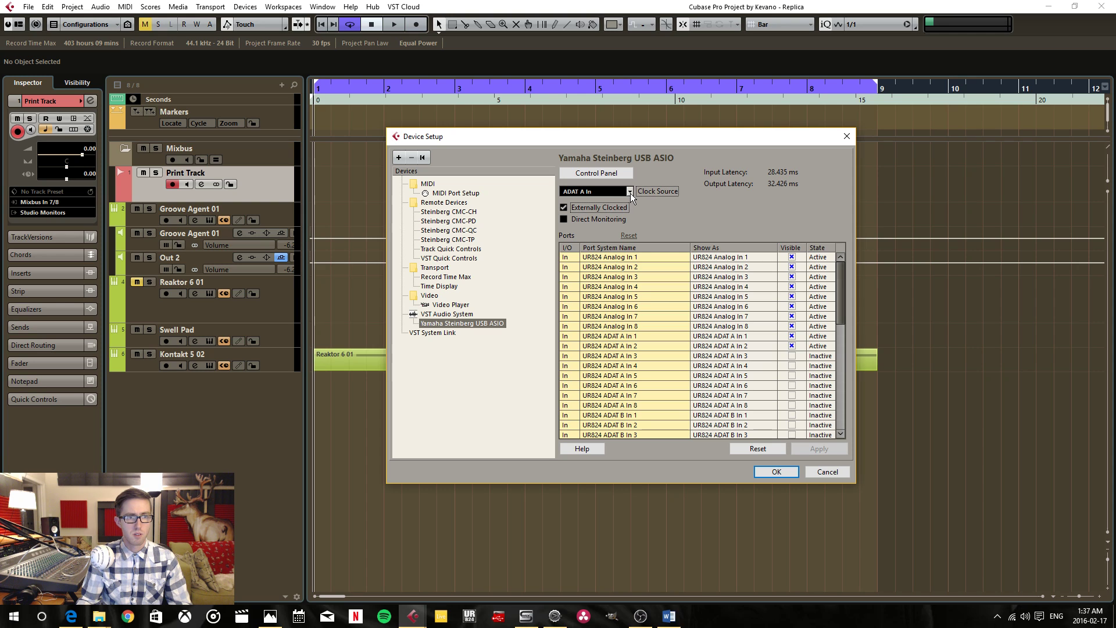
Restore the clock source to Internal, try Direct Monitoring, and leave both Externally Clocked and Direct Monitoring off
{"action": "left_click", "coordinate": [630, 192]}
{"action": "left_click", "coordinate": [605, 202]}
{"action": "left_click", "coordinate": [563, 208]}
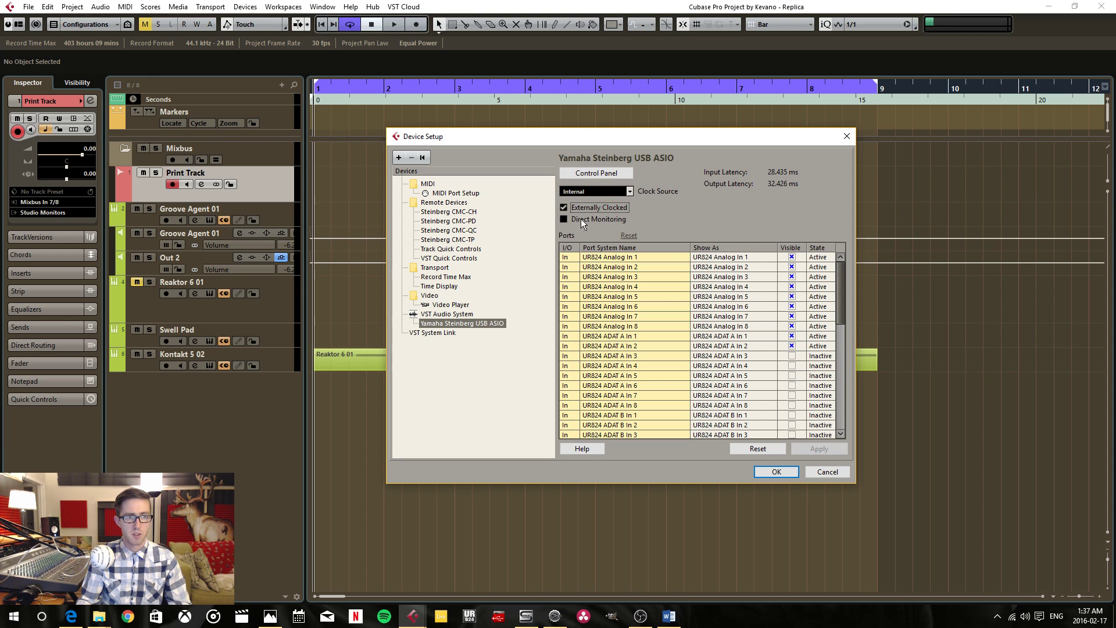
{"action": "left_click", "coordinate": [563, 219]}
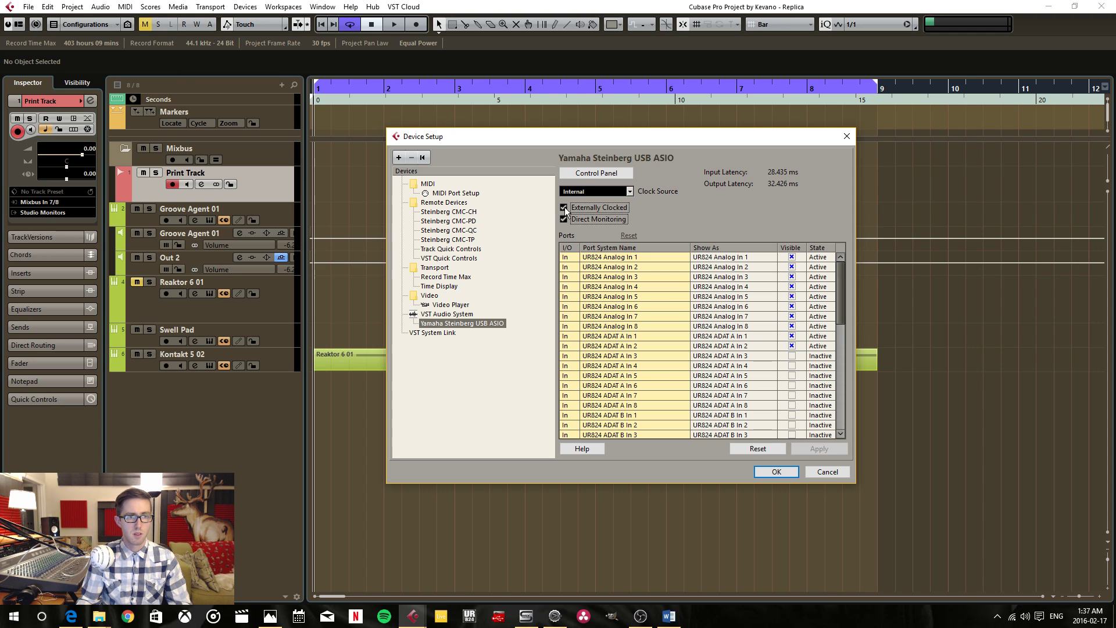
{"action": "left_click", "coordinate": [564, 208]}
{"action": "left_click", "coordinate": [564, 219]}
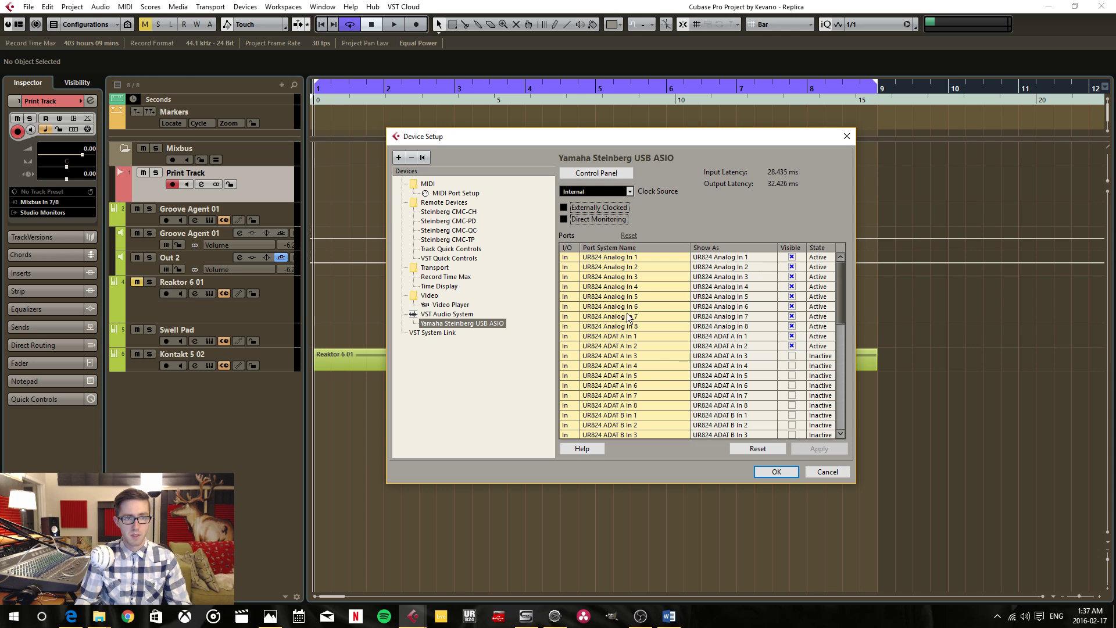
Examine the audio interface's port list, including the analog inputs and their visibility settings
{"action": "left_click_drag", "start_coordinate": [841, 273], "coordinate": [834, 247]}
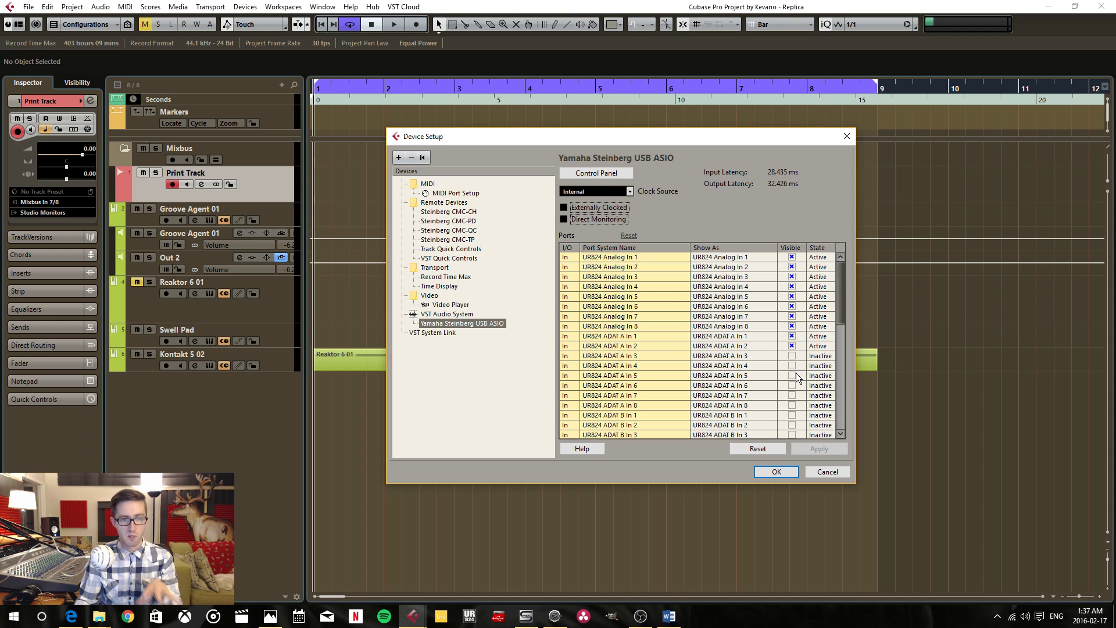
{"action": "mouse_move", "coordinate": [841, 278]}
{"action": "left_mouse_down"}
{"action": "mouse_move", "coordinate": [846, 385]}
{"action": "mouse_move", "coordinate": [843, 257]}
{"action": "left_mouse_up"}
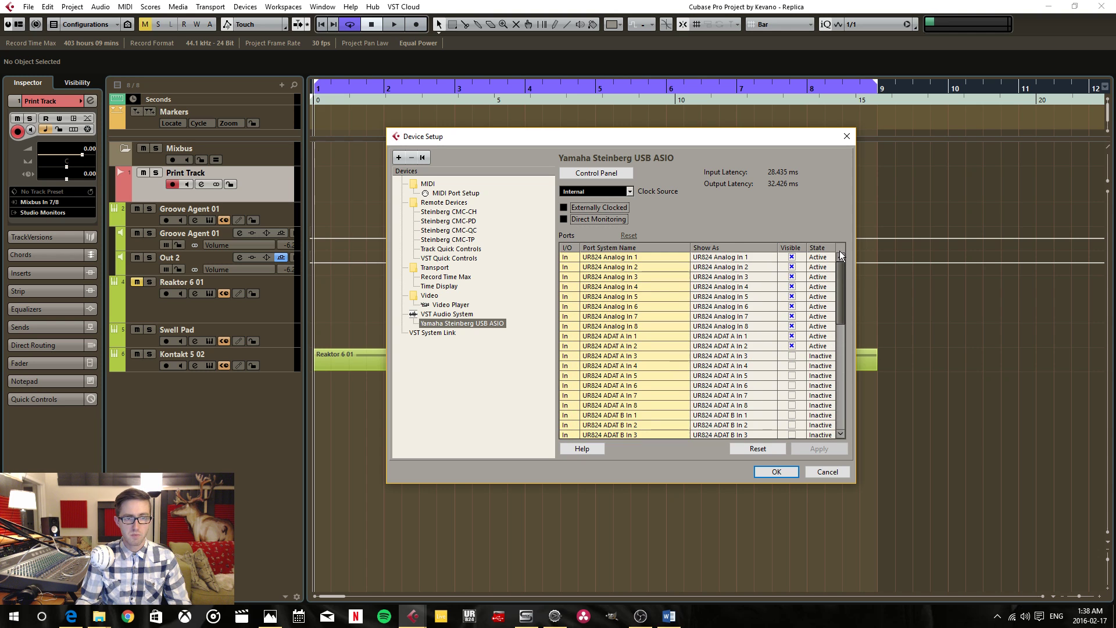
{"action": "left_click", "coordinate": [645, 258]}
{"action": "left_click", "coordinate": [640, 327]}
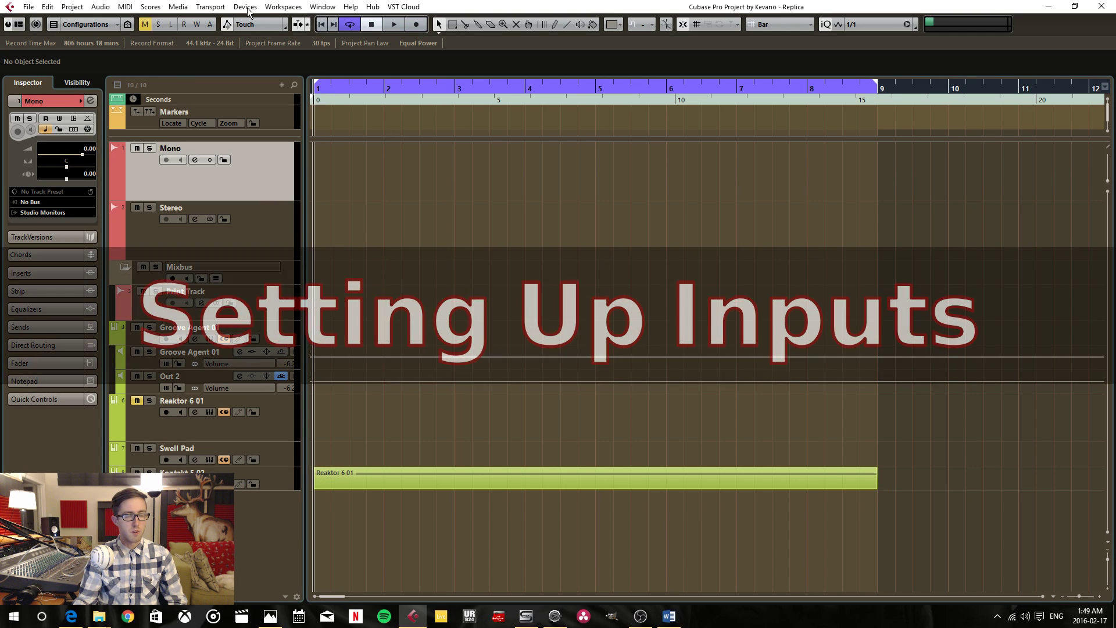
Open the input section of VST Connections and check the available bus presets without applying one
{"action": "left_click", "coordinate": [246, 7]}
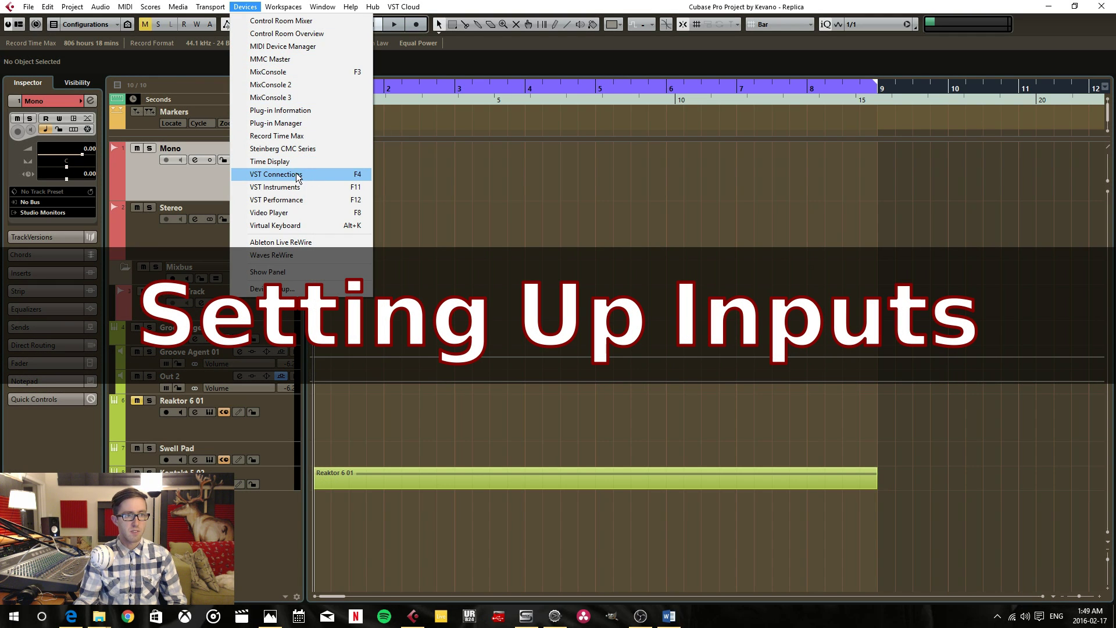
{"action": "left_click", "coordinate": [339, 180]}
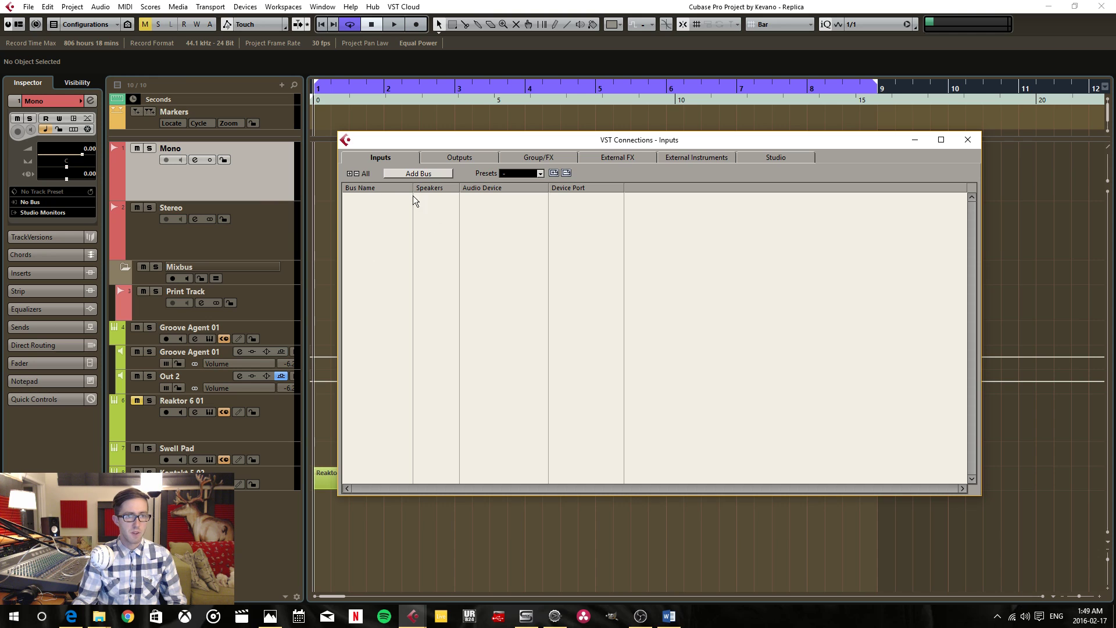
{"action": "left_click", "coordinate": [513, 173]}
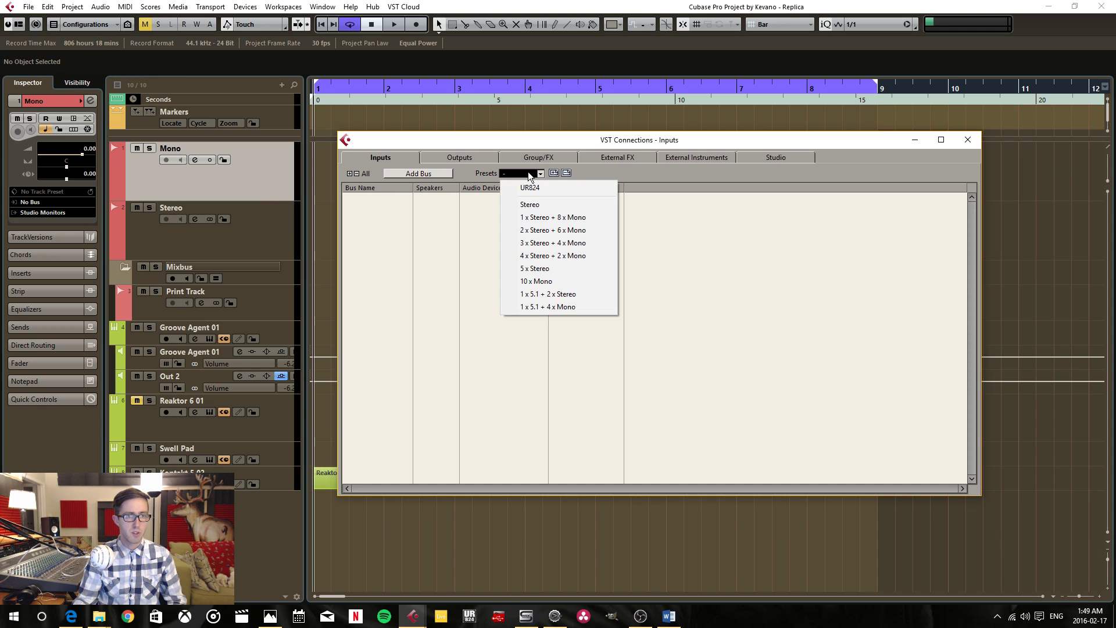
{"action": "left_click", "coordinate": [541, 175]}
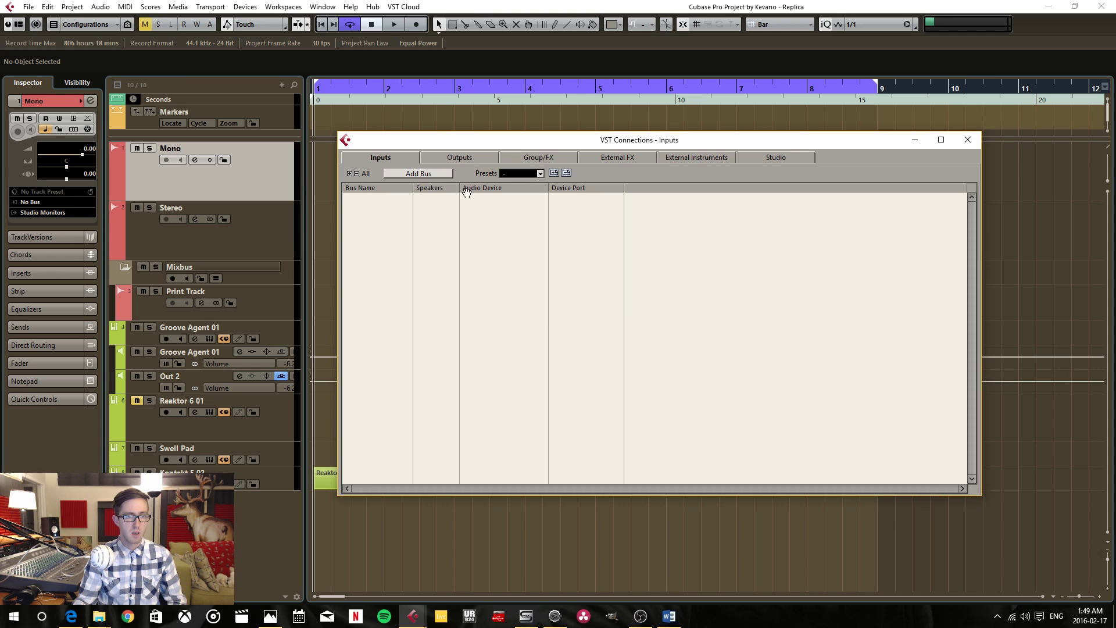
Add one stereo input bus named Mixbus
{"action": "left_click", "coordinate": [419, 174]}
{"action": "left_click", "coordinate": [459, 322]}
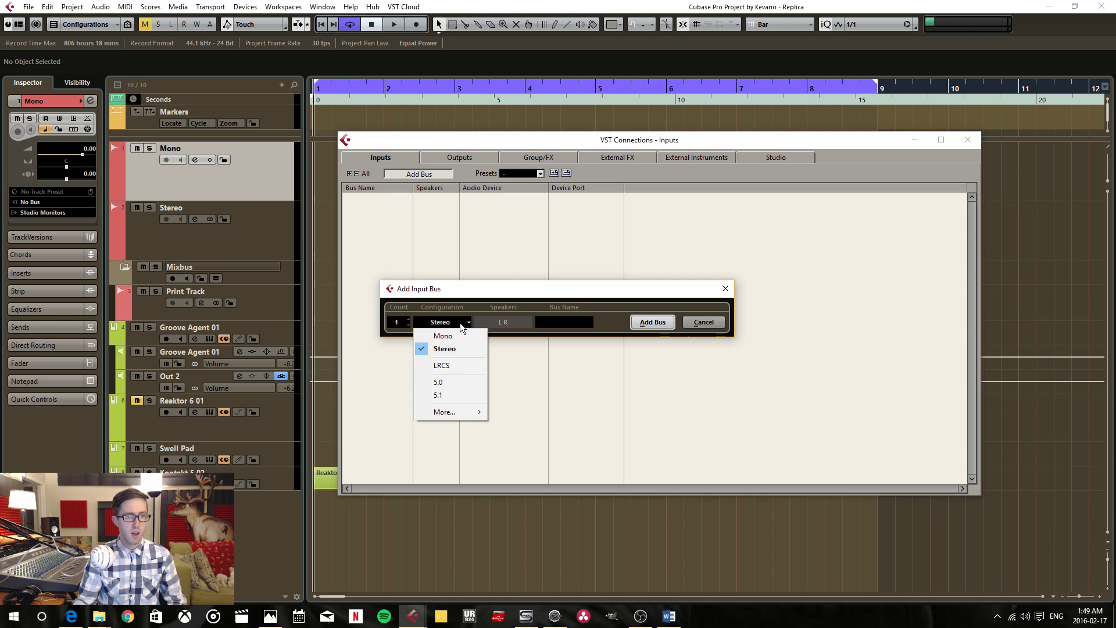
{"action": "left_click", "coordinate": [460, 336]}
{"action": "left_click", "coordinate": [458, 322]}
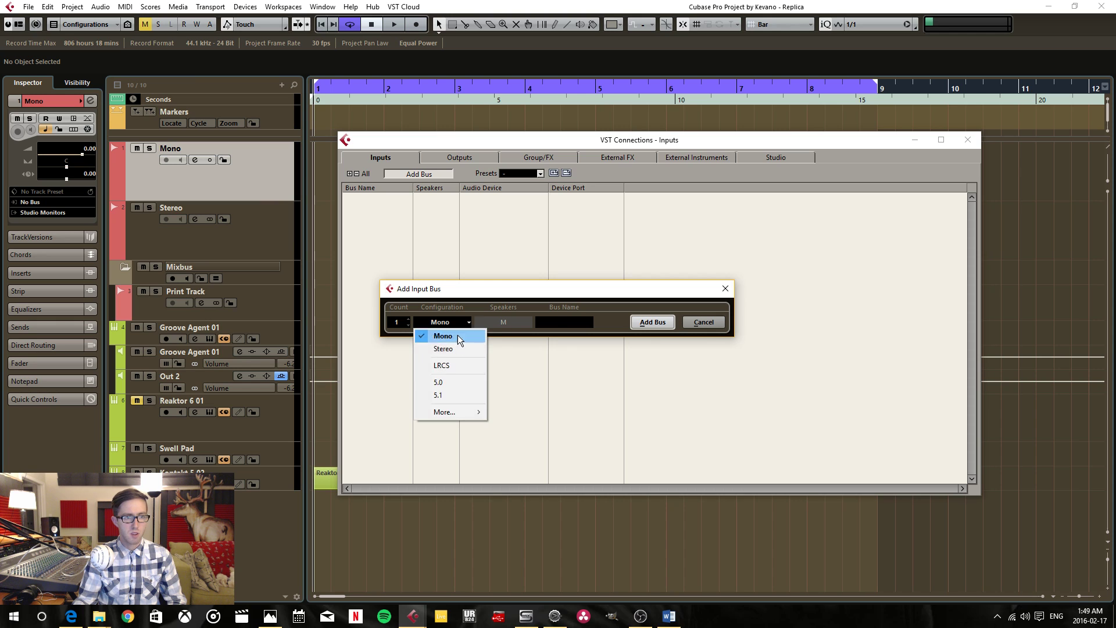
{"action": "left_click", "coordinate": [456, 344]}
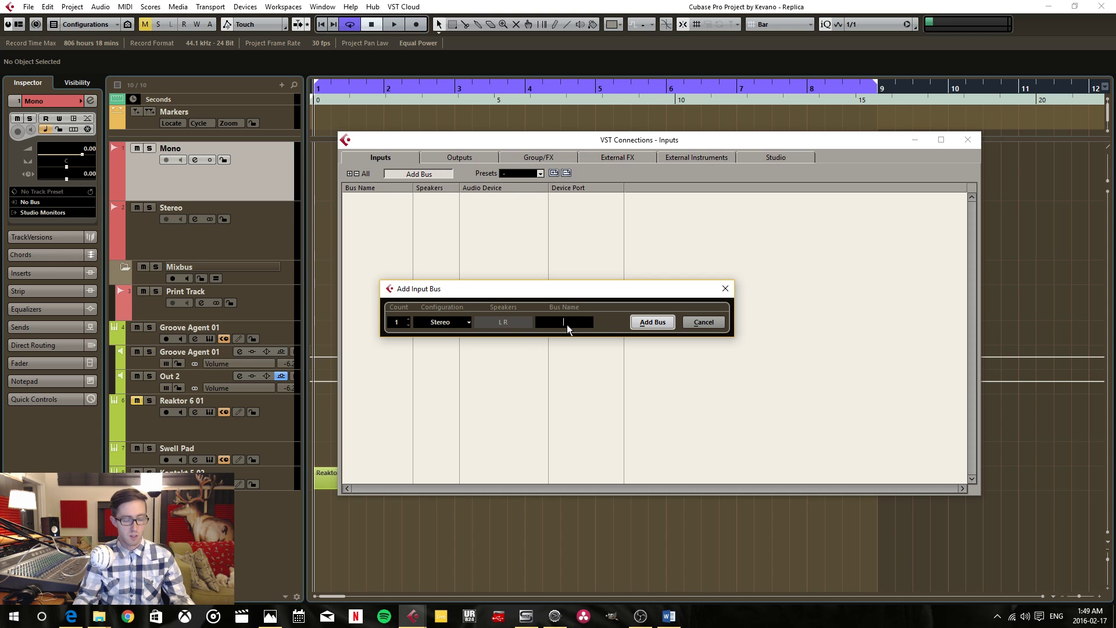
{"action": "key", "text": "Return"}
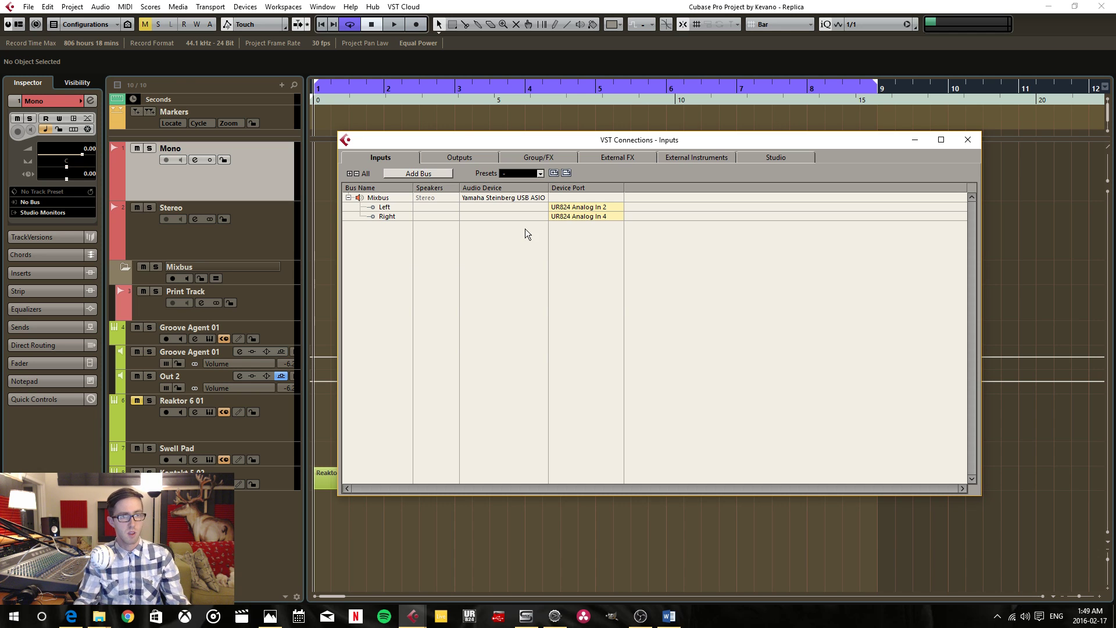
Assign the Mixbus left channel to UR824 Analog In 7 and the right channel to UR824 Analog In 8
{"action": "left_click", "coordinate": [587, 207]}
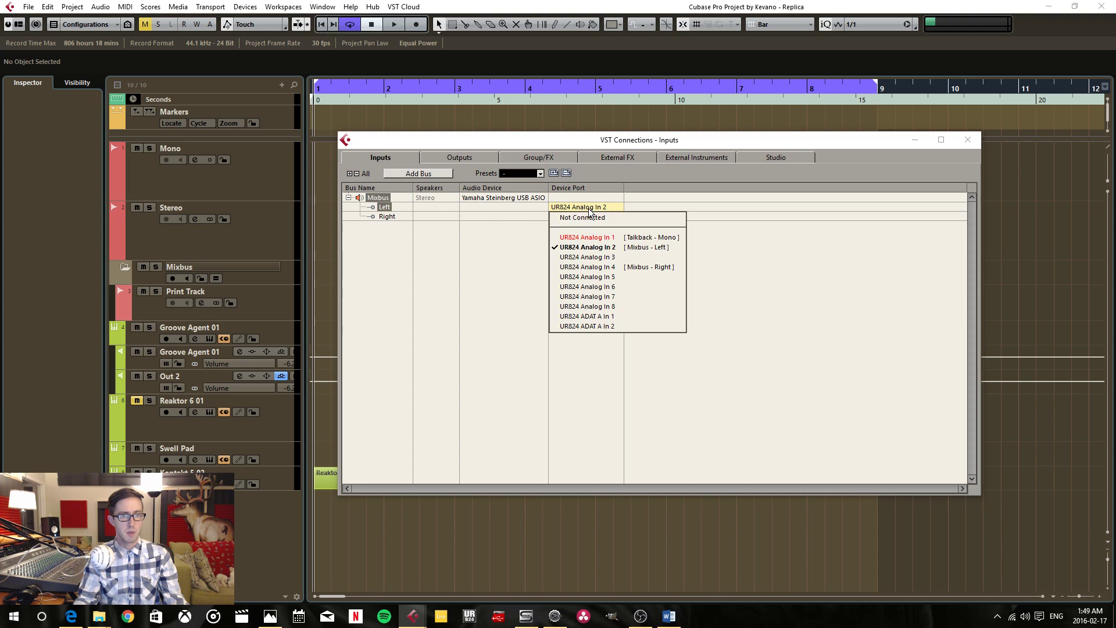
{"action": "left_click", "coordinate": [612, 297]}
{"action": "left_click", "coordinate": [606, 217]}
{"action": "left_click", "coordinate": [603, 315]}
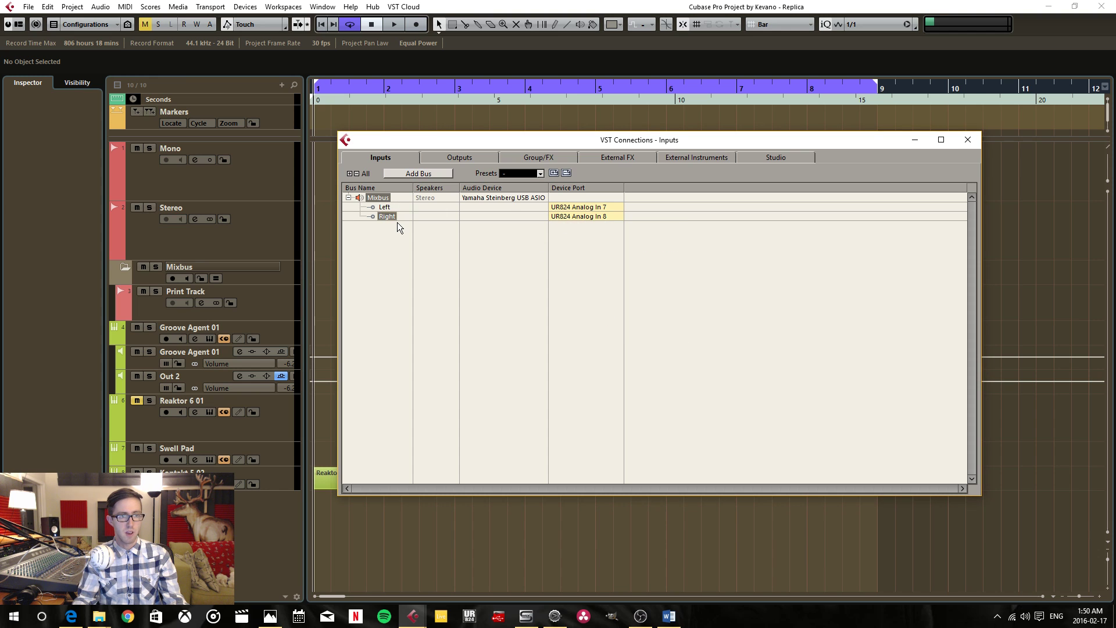
Select the Print Track and set its input routing to Mixbus
{"action": "left_click", "coordinate": [263, 229]}
{"action": "left_click", "coordinate": [285, 303]}
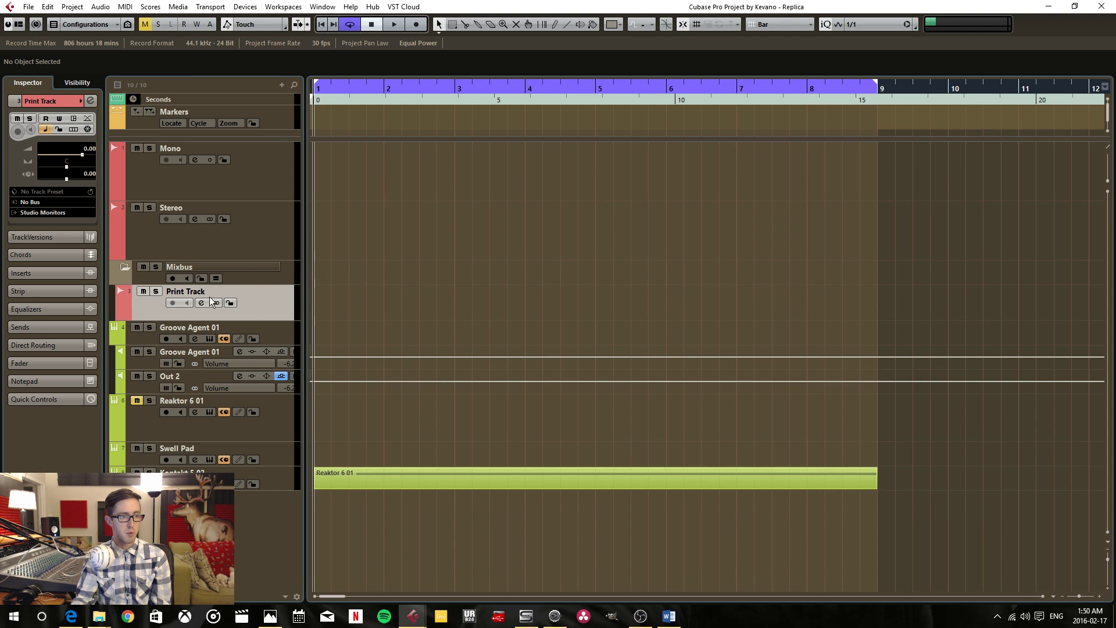
{"action": "left_click", "coordinate": [33, 202]}
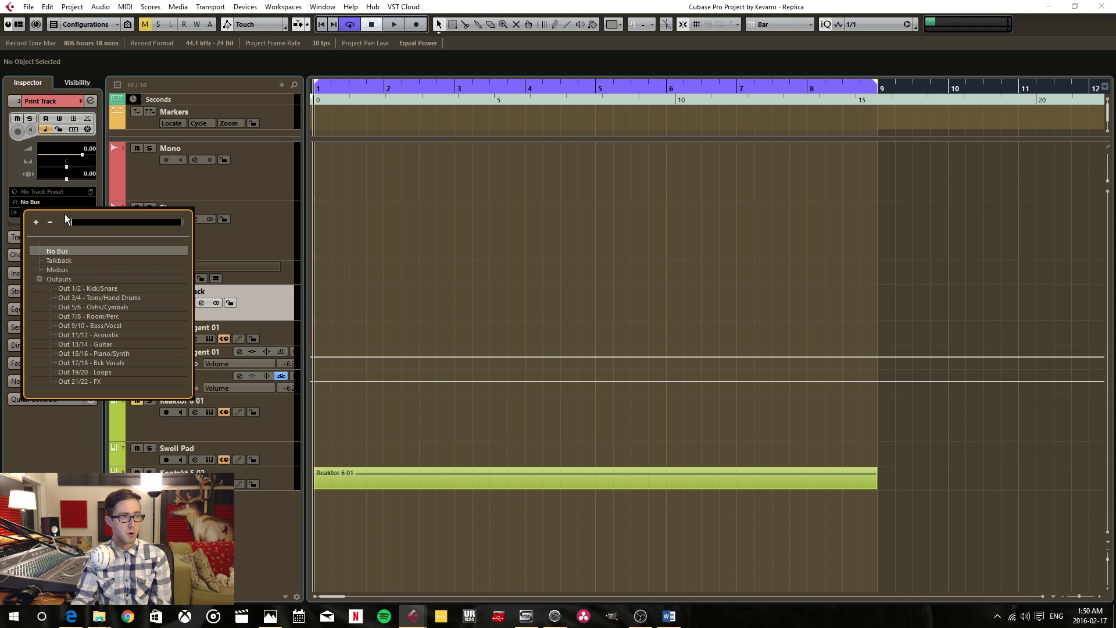
{"action": "left_click", "coordinate": [58, 271]}
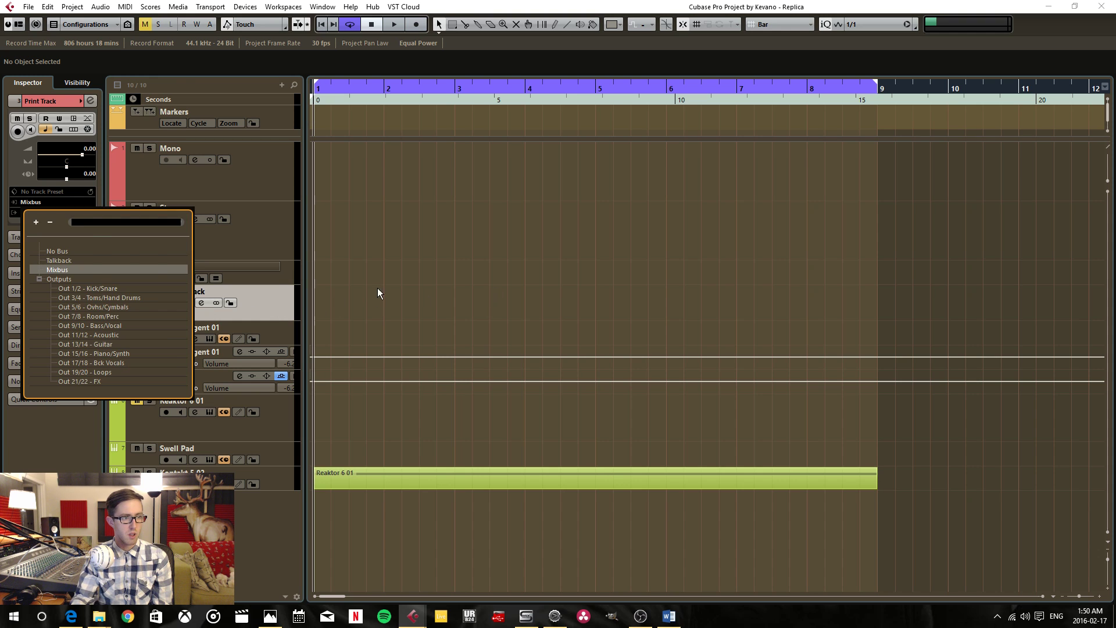
Compare the input routing choices offered for the Stereo and Mono tracks without assigning a bus
{"action": "left_click", "coordinate": [378, 289]}
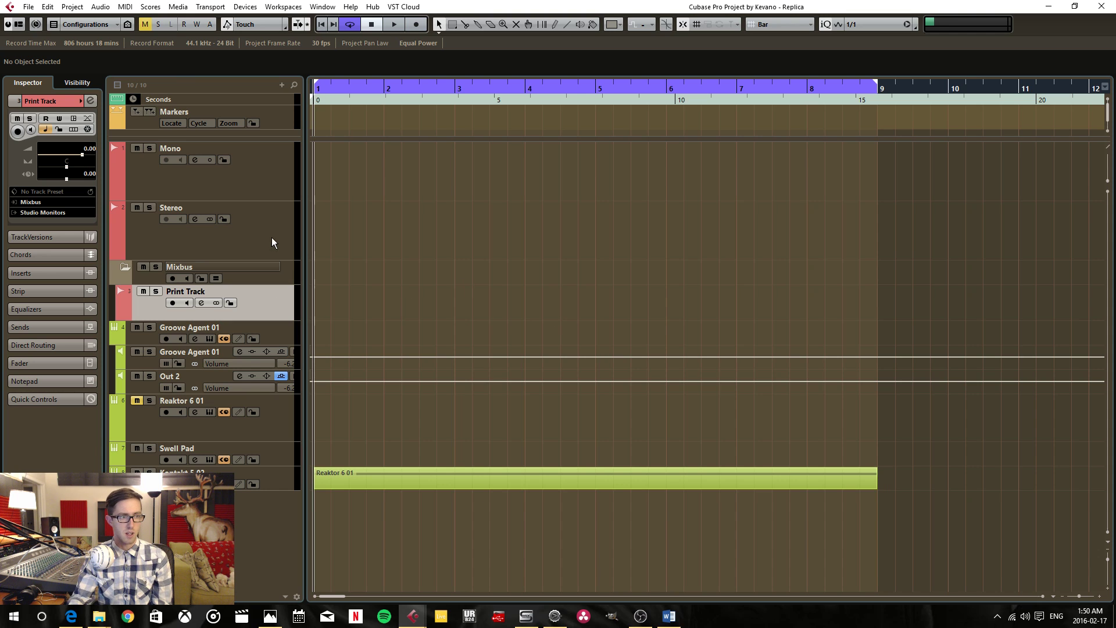
{"action": "left_click", "coordinate": [243, 228]}
{"action": "left_click", "coordinate": [59, 203]}
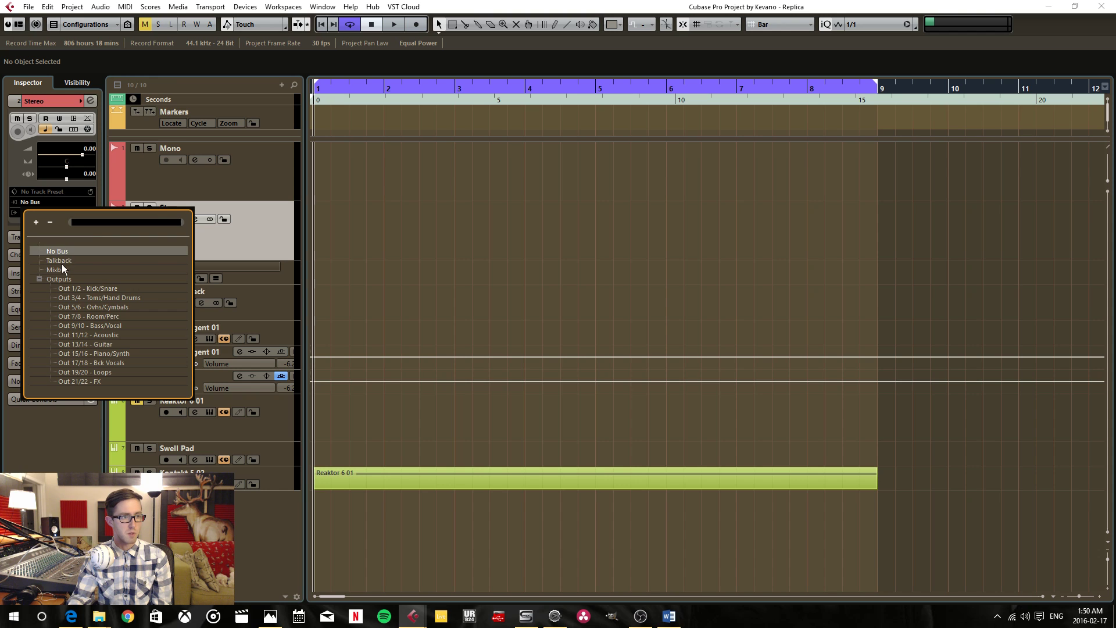
{"action": "key", "text": "Escape"}
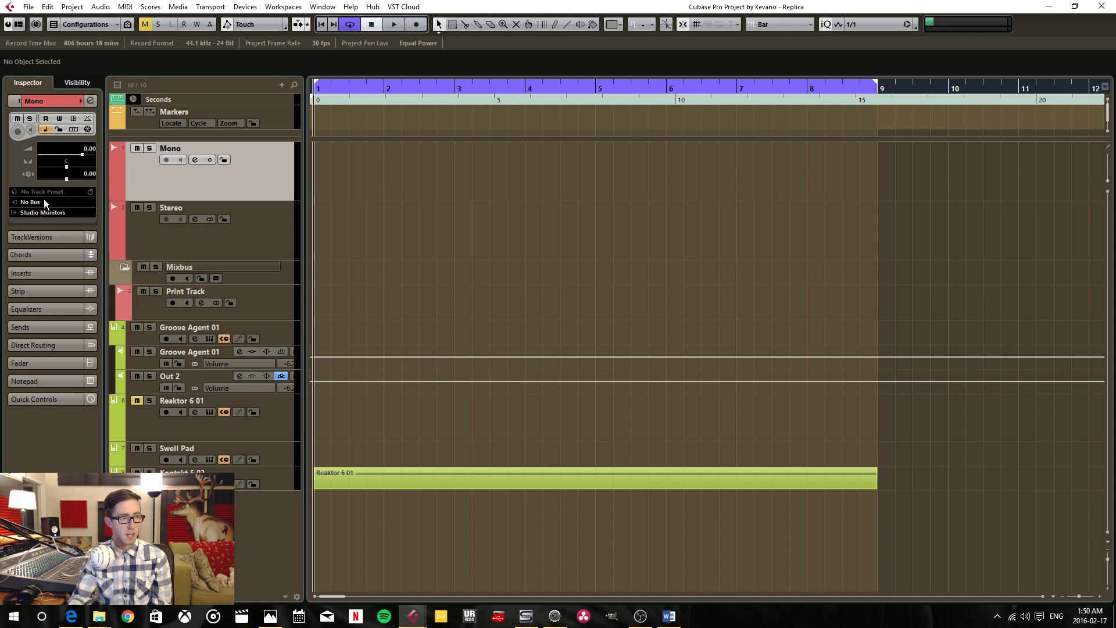
{"action": "left_click", "coordinate": [42, 202]}
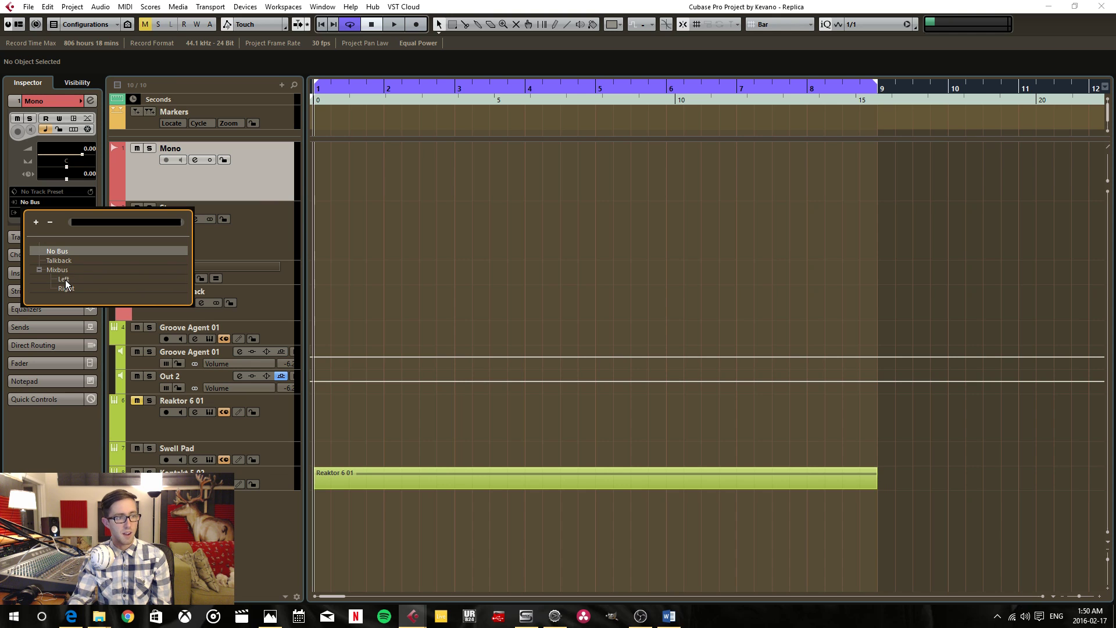
{"action": "left_click", "coordinate": [224, 182]}
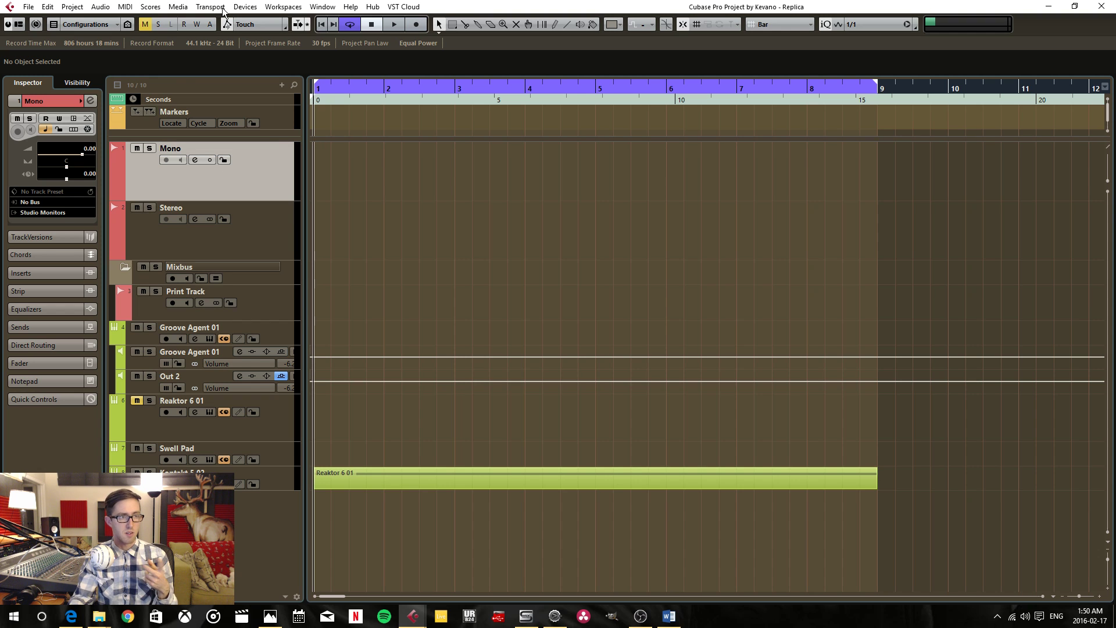
Add two mono input buses in VST Connections
{"action": "left_click", "coordinate": [250, 7]}
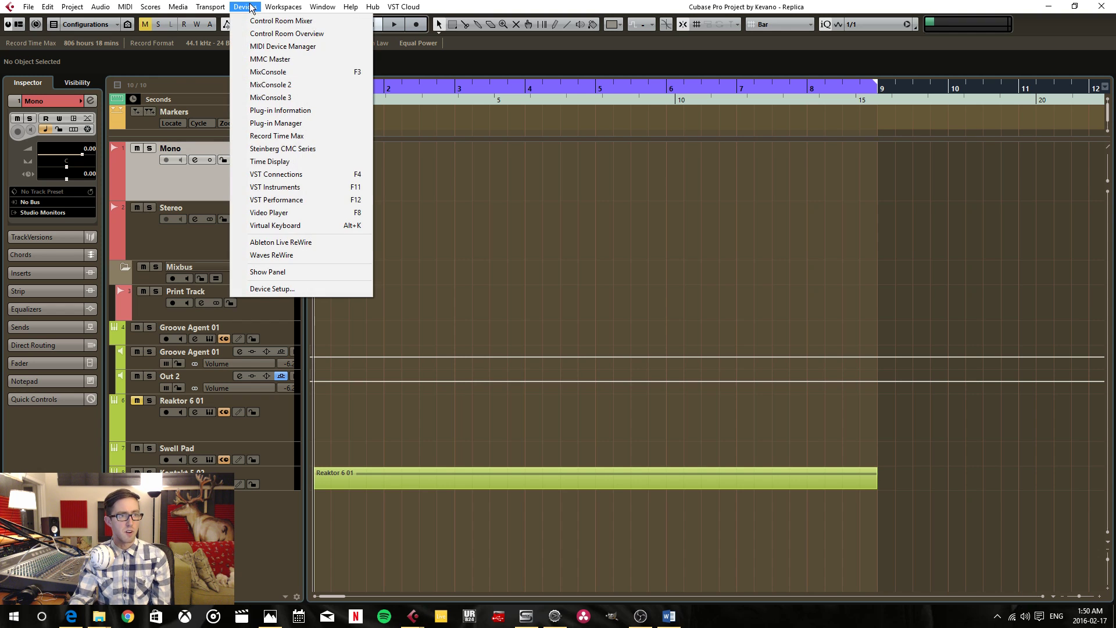
{"action": "left_click", "coordinate": [276, 174]}
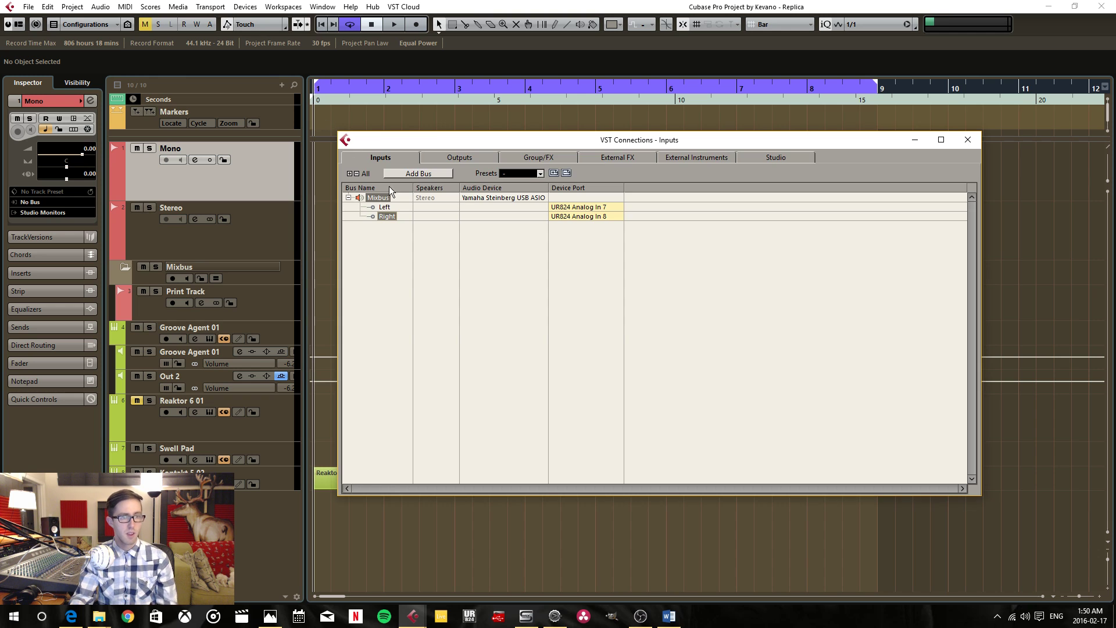
{"action": "left_click", "coordinate": [410, 175]}
{"action": "left_click", "coordinate": [442, 322]}
{"action": "left_click", "coordinate": [449, 340]}
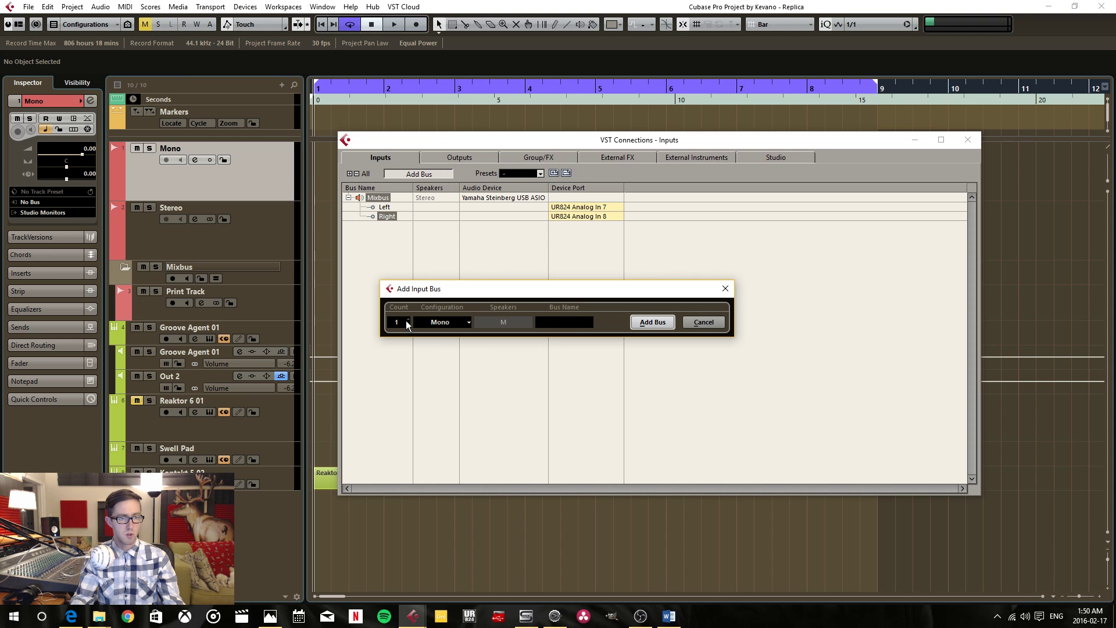
{"action": "left_click", "coordinate": [653, 322]}
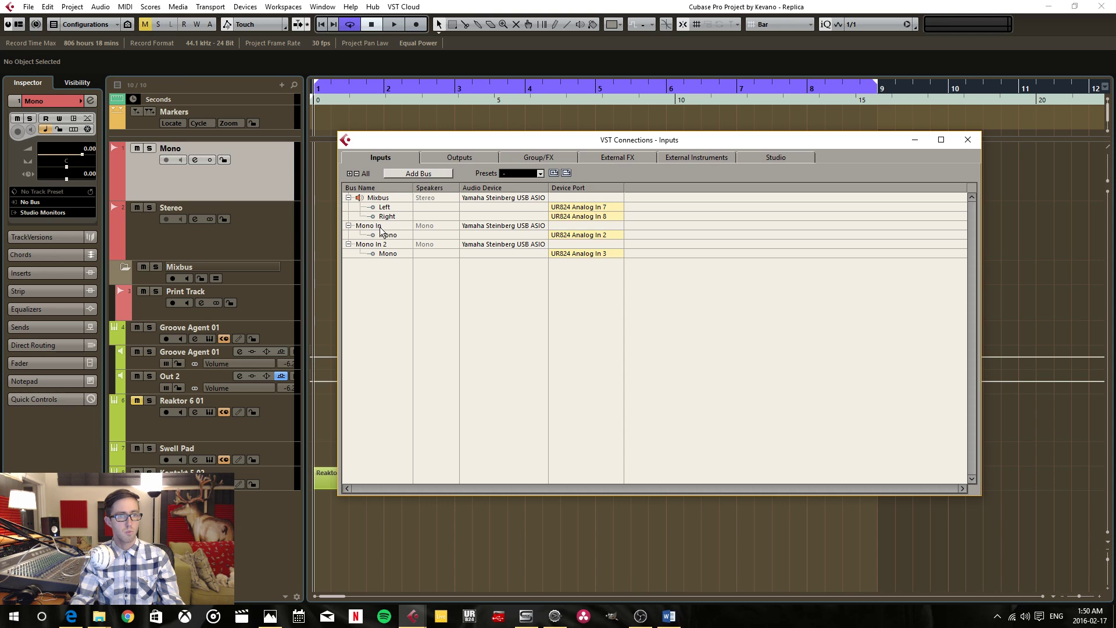
Rename the first new mono input bus as Left
{"action": "double_click", "coordinate": [380, 227]}
{"action": "left_click", "coordinate": [380, 226]}
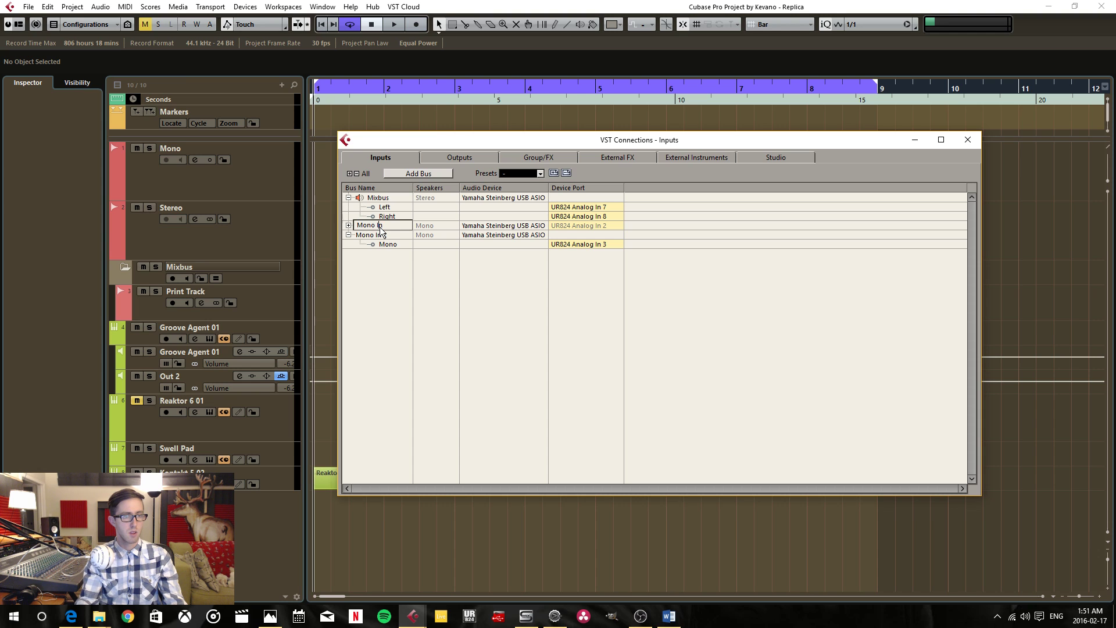
{"action": "double_click", "coordinate": [380, 226]}
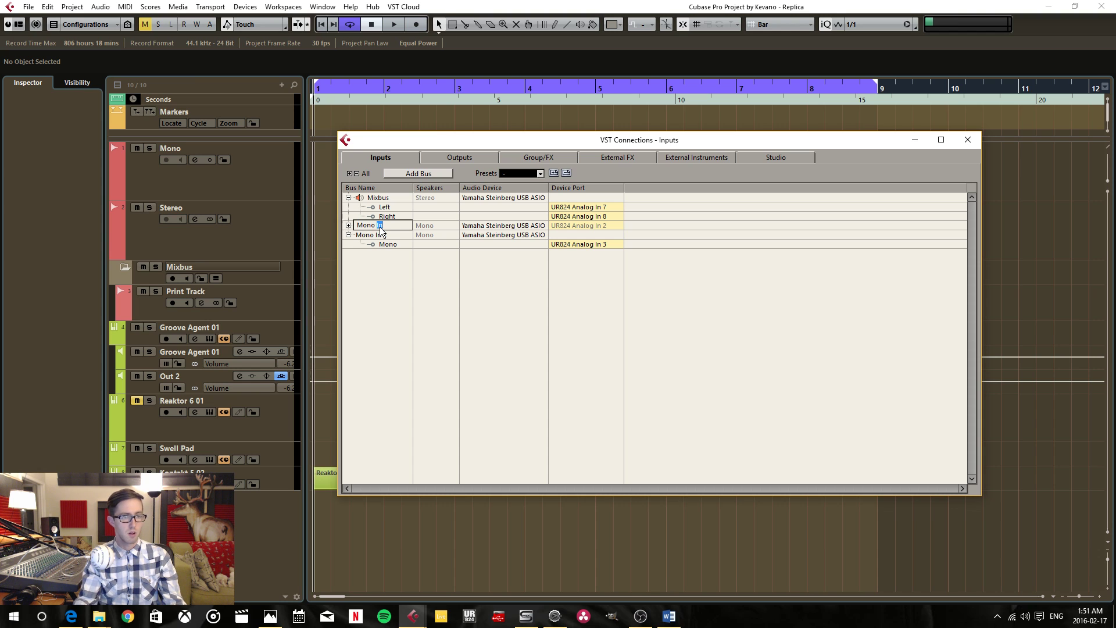
{"action": "key", "text": "BackSpace"}
{"action": "key", "text": "BackSpace"}
{"action": "key", "text": "BackSpace"}
{"action": "key", "text": "BackSpace"}
{"action": "key", "text": "BackSpace"}
{"action": "key", "text": "BackSpace"}
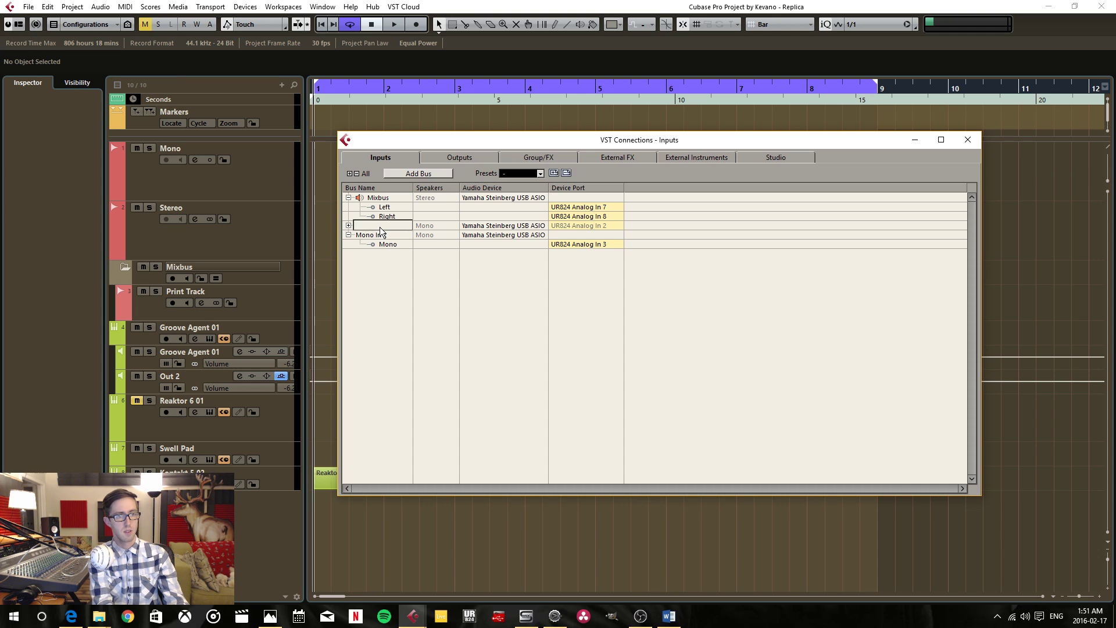
{"action": "type", "text": "Left"}
{"action": "key", "text": "Return"}
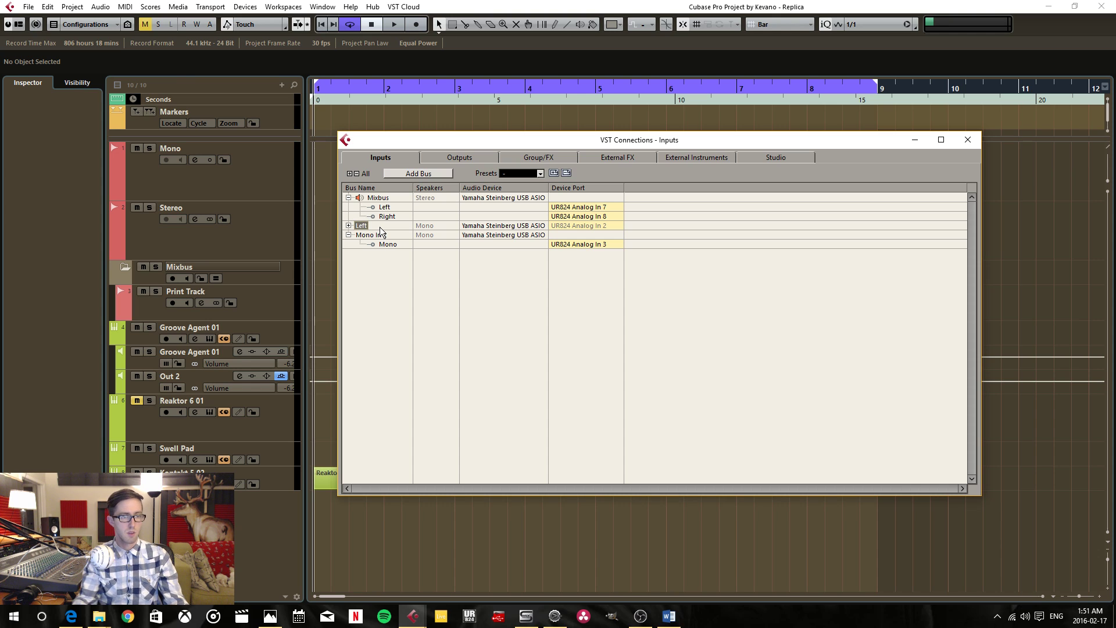
Rename the second mono input bus as Right
{"action": "double_click", "coordinate": [372, 236]}
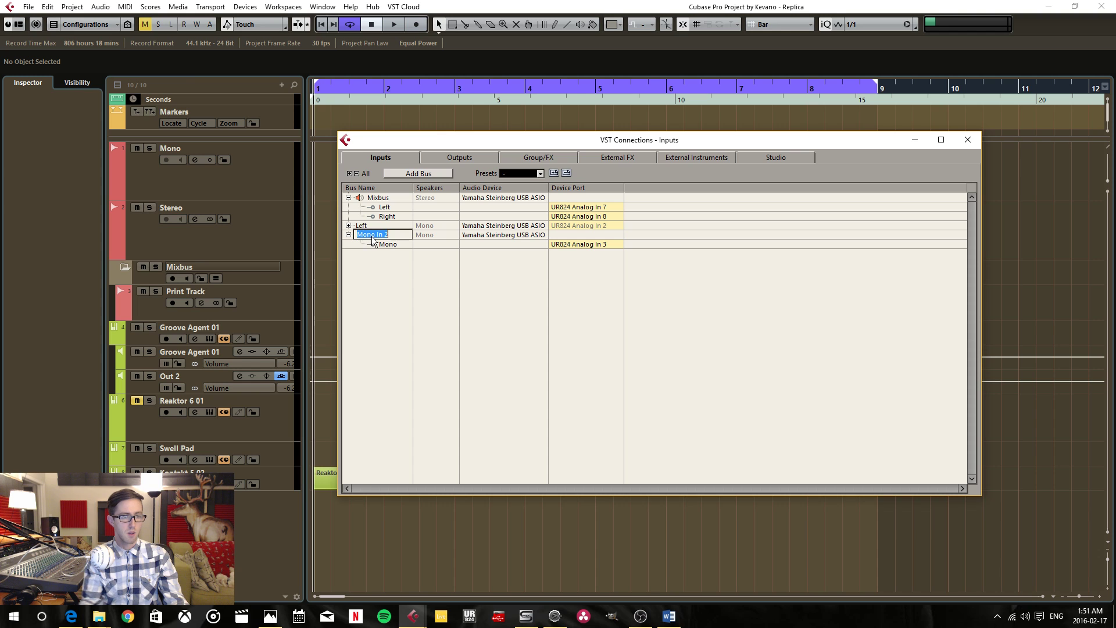
{"action": "type", "text": "Right"}
{"action": "key", "text": "Return"}
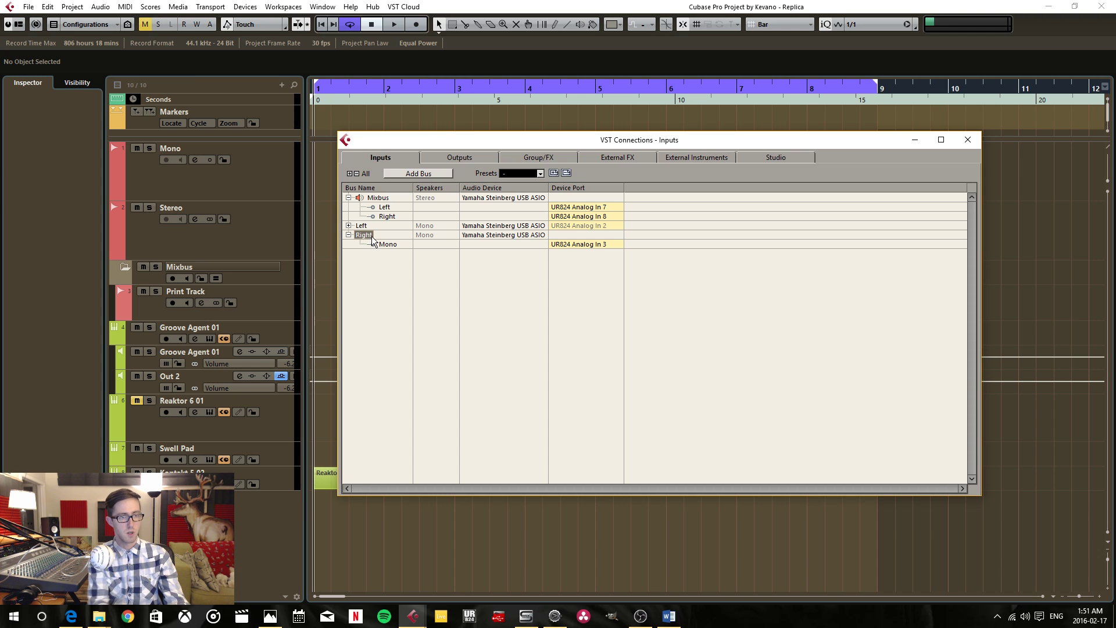
Assign the mono Left bus to UR824 Analog In 7 and the mono Right bus to UR824 Analog In 8, and close VST Connections
{"action": "left_click", "coordinate": [603, 226]}
{"action": "left_click", "coordinate": [612, 305]}
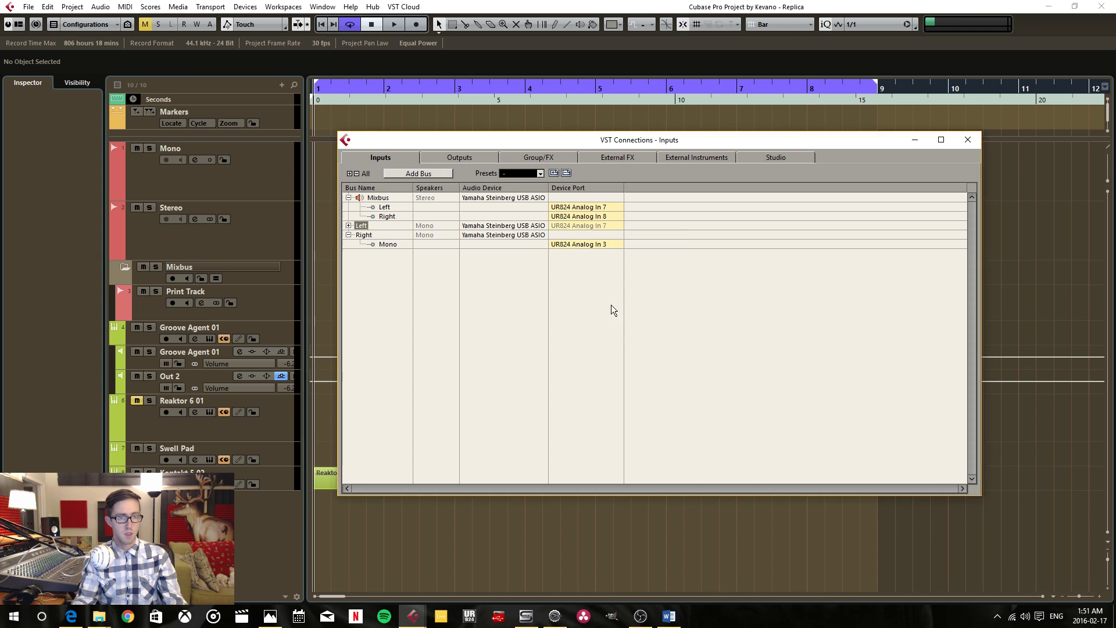
{"action": "left_click", "coordinate": [611, 243]}
{"action": "left_click", "coordinate": [602, 340]}
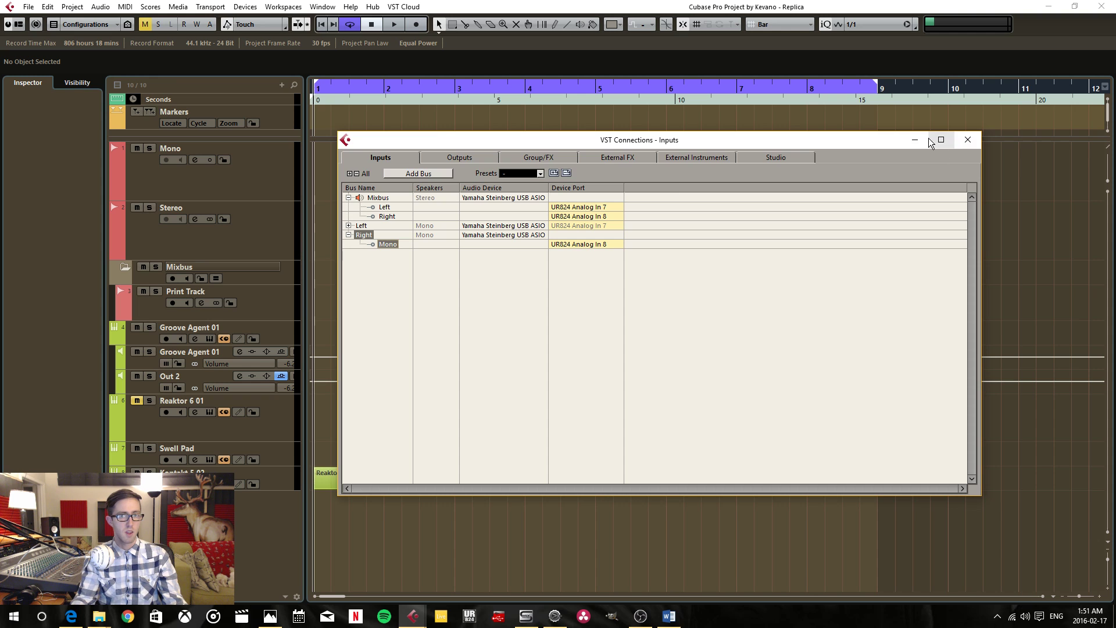
{"action": "left_click", "coordinate": [967, 140]}
Try the Left and the Right mono bus in turn as the Stereo track's input
{"action": "left_click", "coordinate": [233, 233]}
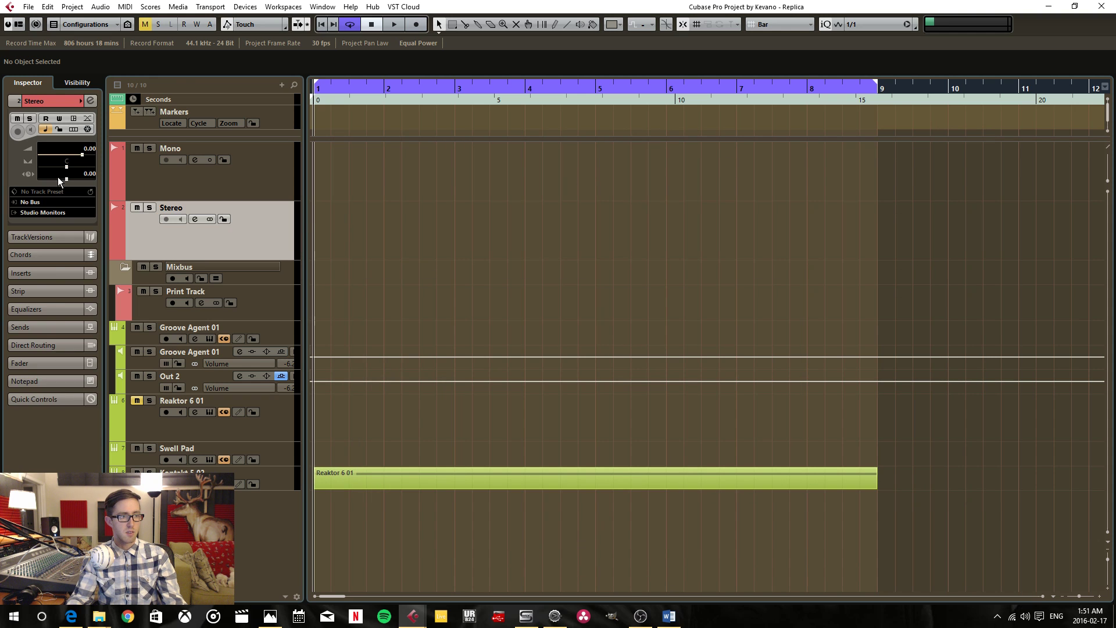
{"action": "left_click", "coordinate": [58, 202]}
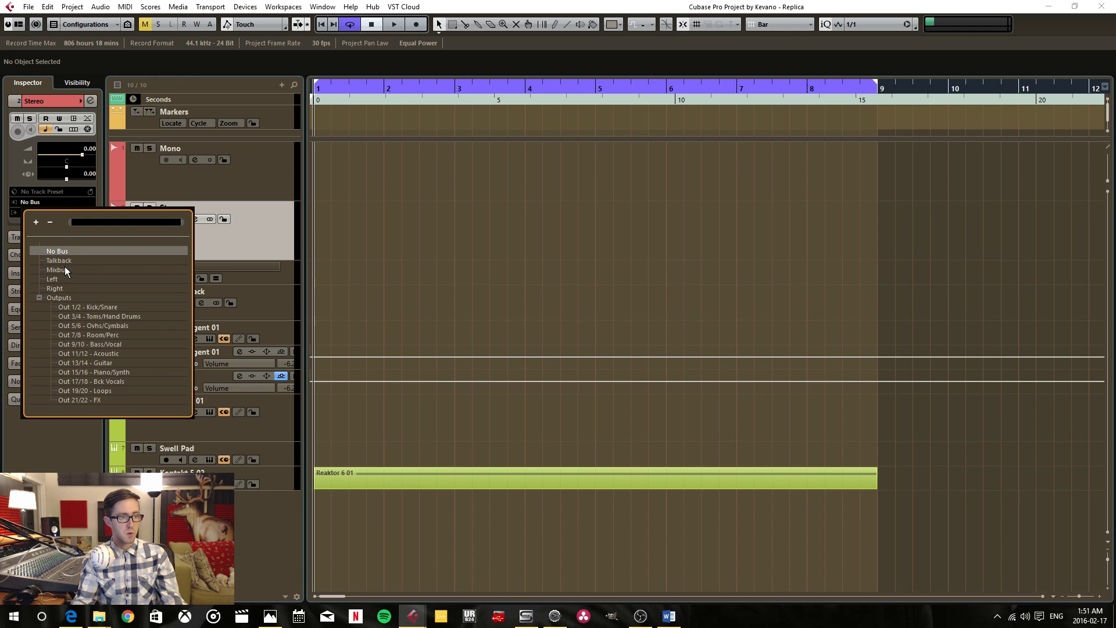
{"action": "left_click", "coordinate": [53, 279]}
{"action": "left_click", "coordinate": [46, 204]}
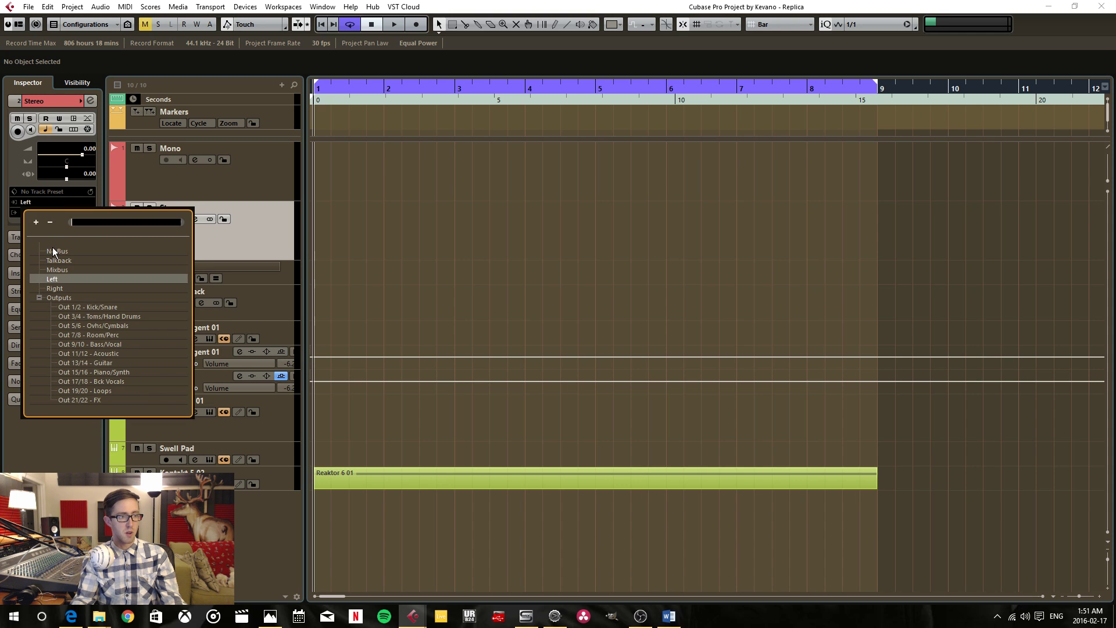
{"action": "left_click", "coordinate": [53, 288]}
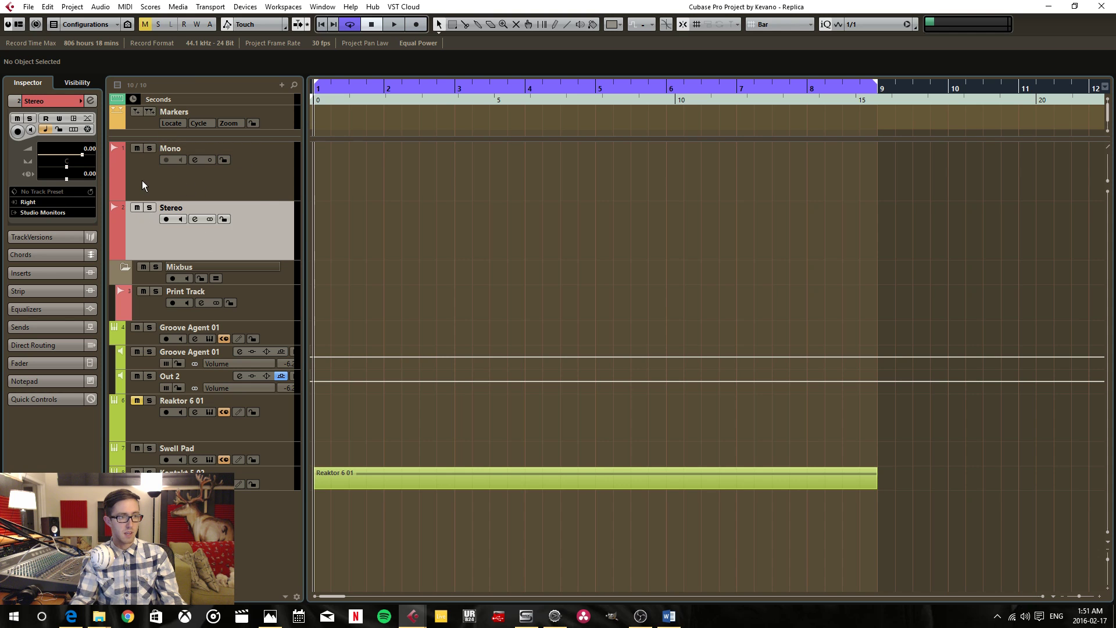
Select the Mono track and try the standalone mono buses as its input, starting with Left
{"action": "left_click", "coordinate": [203, 184]}
{"action": "left_click", "coordinate": [36, 201]}
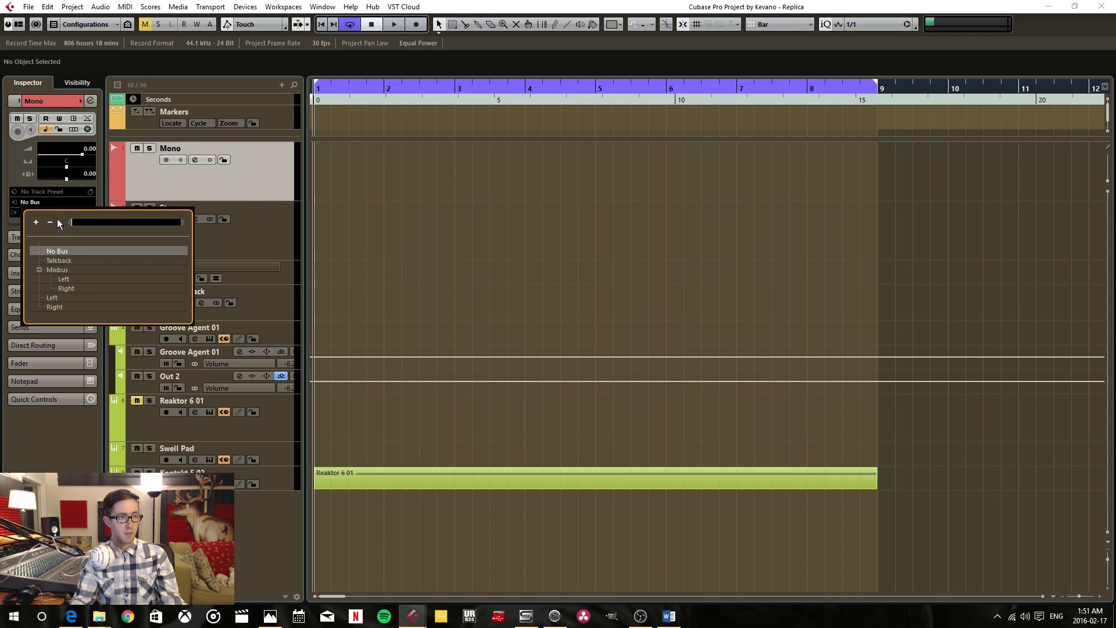
{"action": "left_click", "coordinate": [53, 298]}
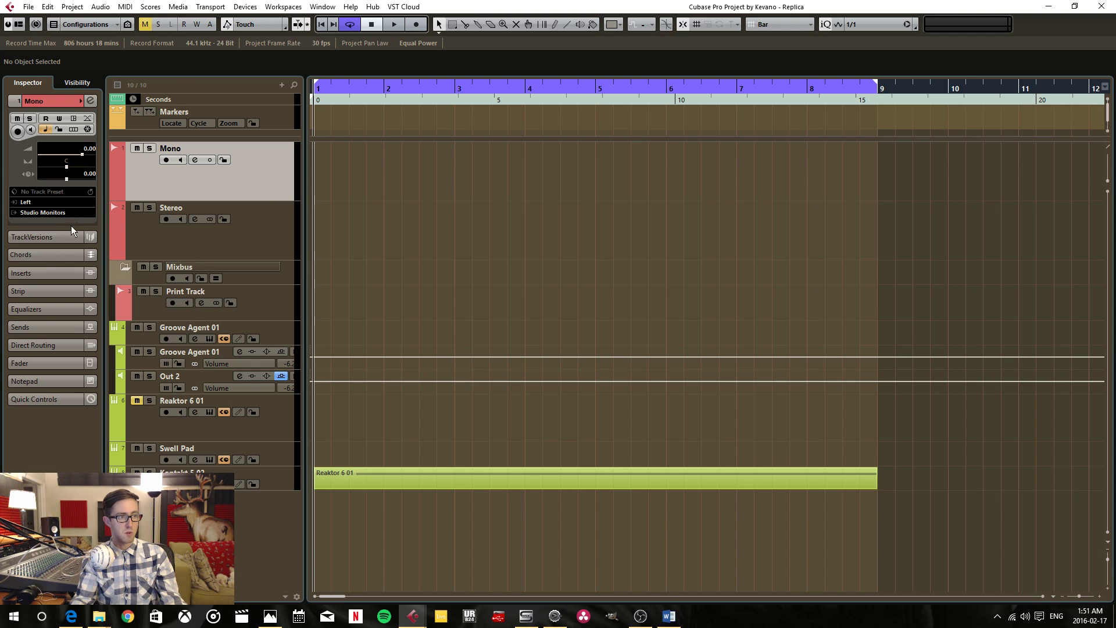
{"action": "left_click", "coordinate": [46, 203]}
{"action": "left_click", "coordinate": [59, 303]}
Select the Stereo track and set its input routing to the Left bus
{"action": "left_click", "coordinate": [214, 239]}
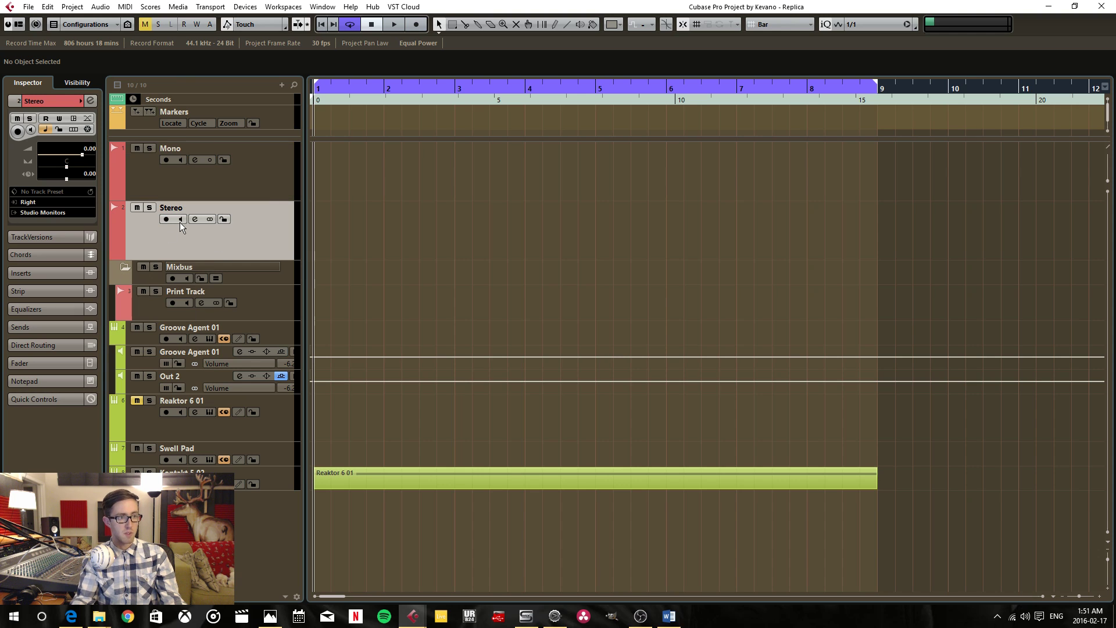
{"action": "left_click", "coordinate": [46, 202]}
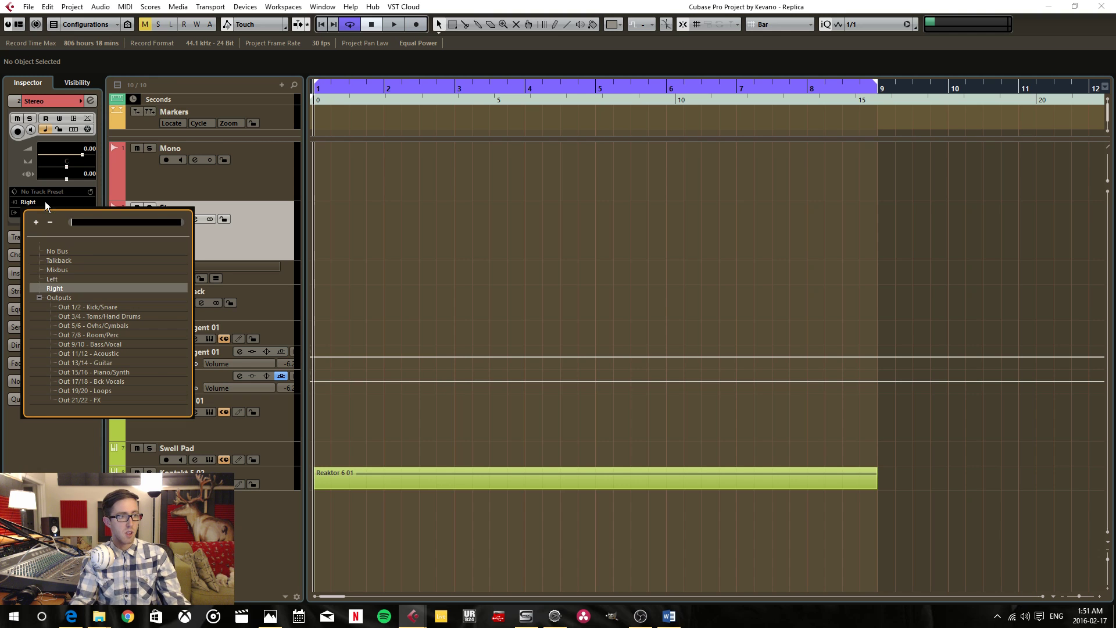
{"action": "left_click", "coordinate": [58, 279]}
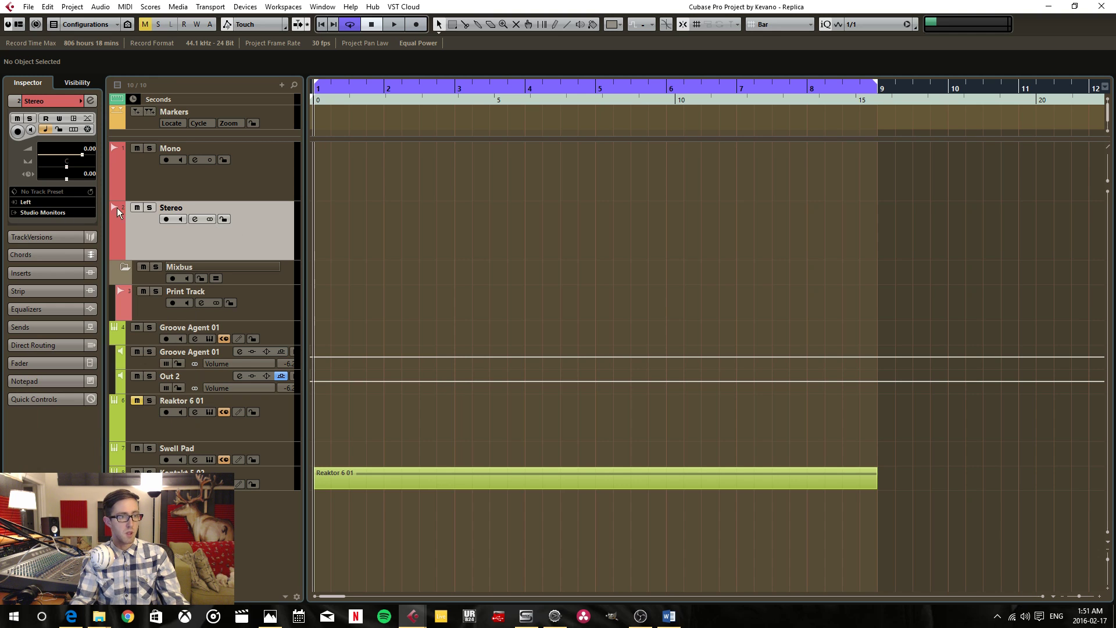
Load the UR824 preset for the input buses in VST Connections
{"action": "key", "text": "F4"}
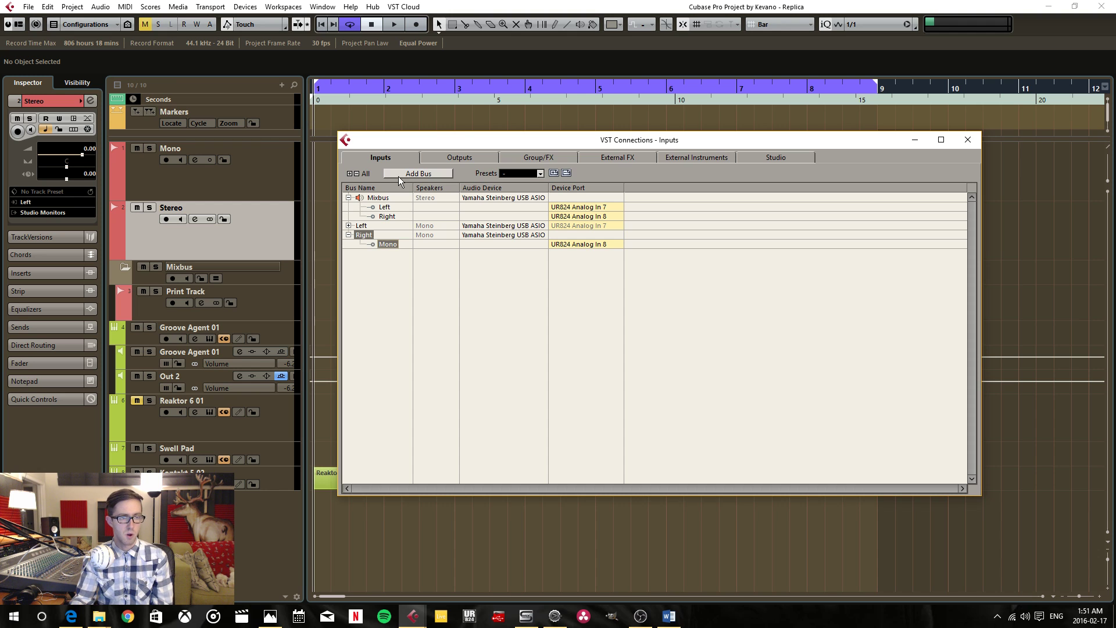
{"action": "left_click", "coordinate": [539, 173]}
{"action": "left_click", "coordinate": [538, 188]}
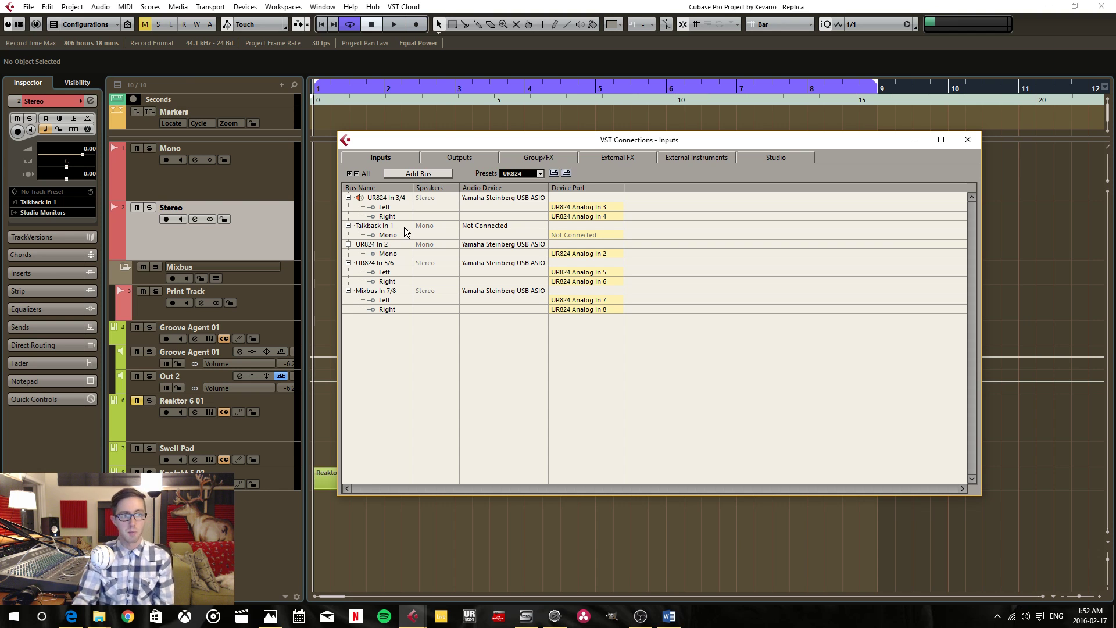
Try to connect the Talkback In 1 bus to UR824 Analog In 1
{"action": "left_click", "coordinate": [592, 233]}
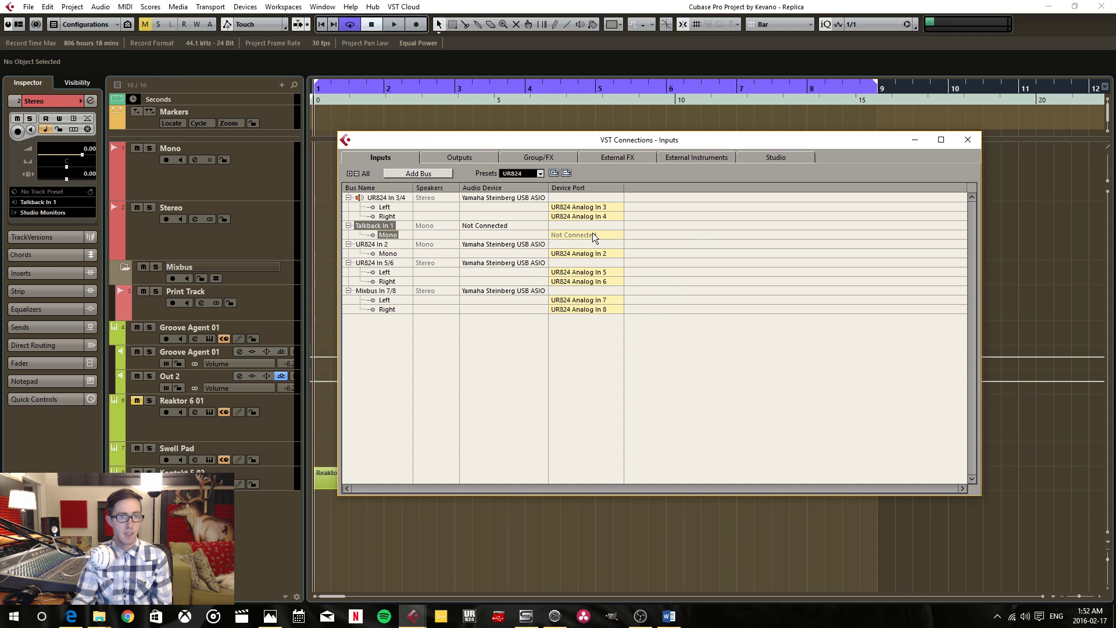
{"action": "left_click", "coordinate": [601, 266]}
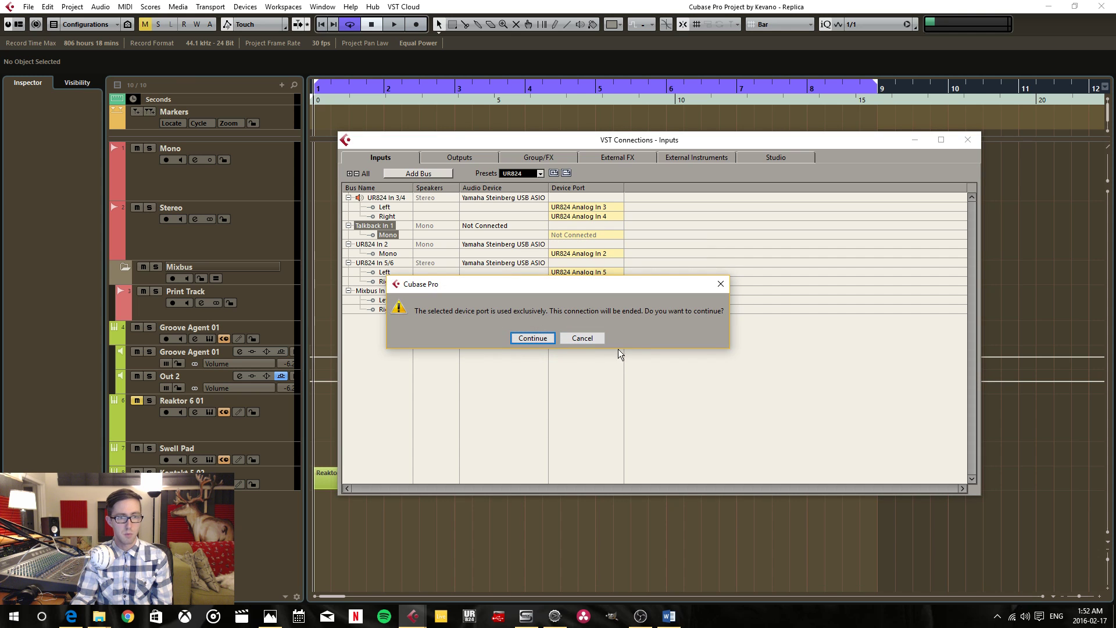
{"action": "left_click", "coordinate": [582, 339]}
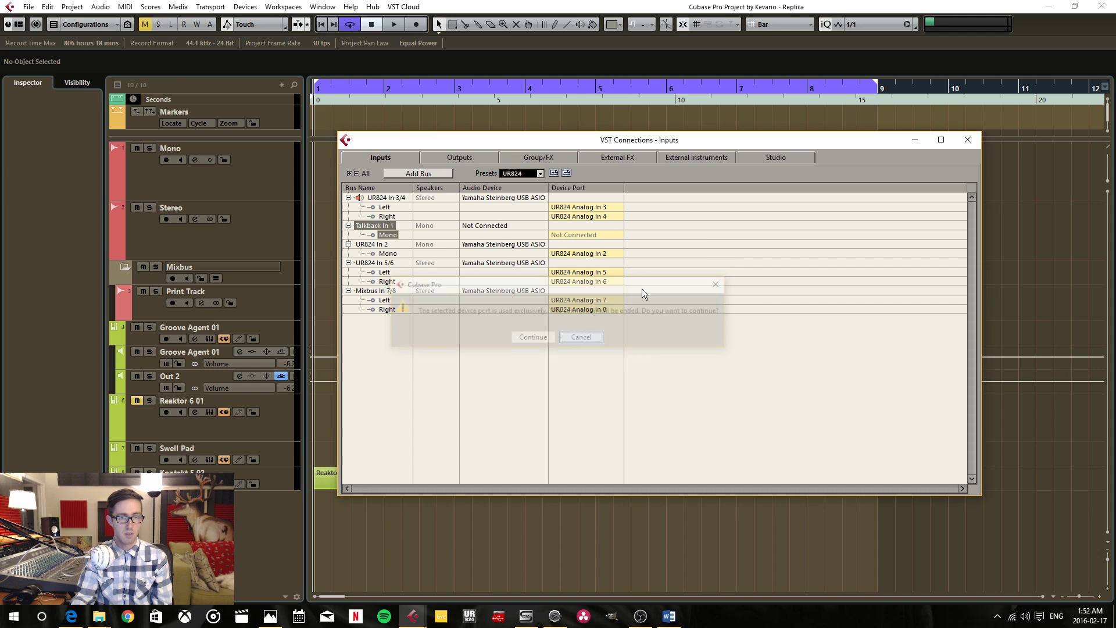
Check the Talkback channel's device port in the studio section of VST Connections, keep it as is, and return to the Stereo track
{"action": "left_click", "coordinate": [768, 157]}
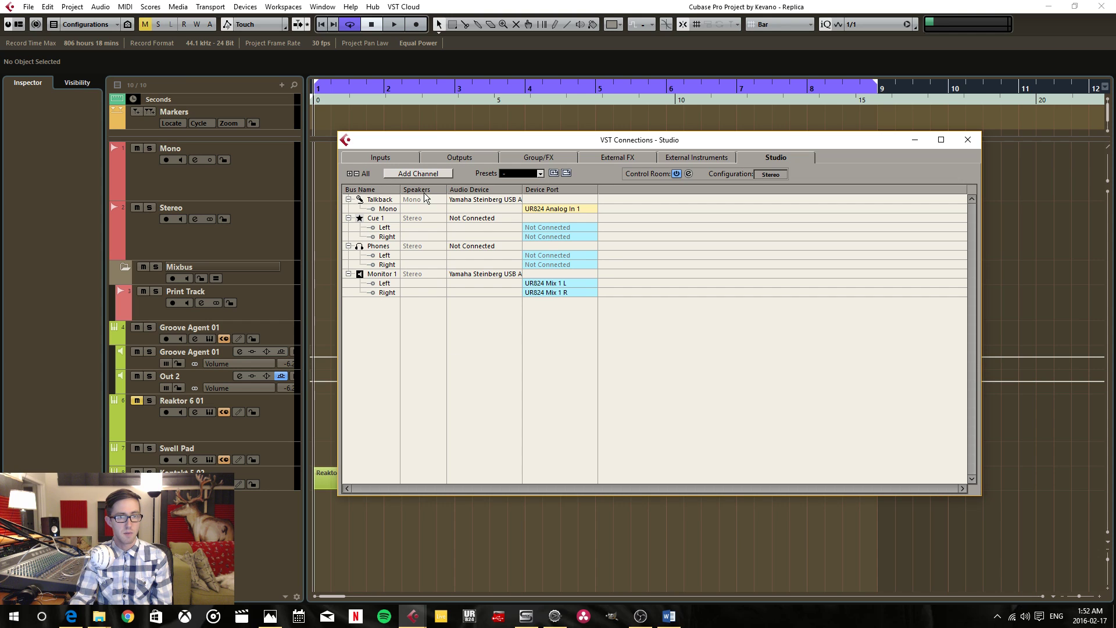
{"action": "left_click", "coordinate": [556, 210]}
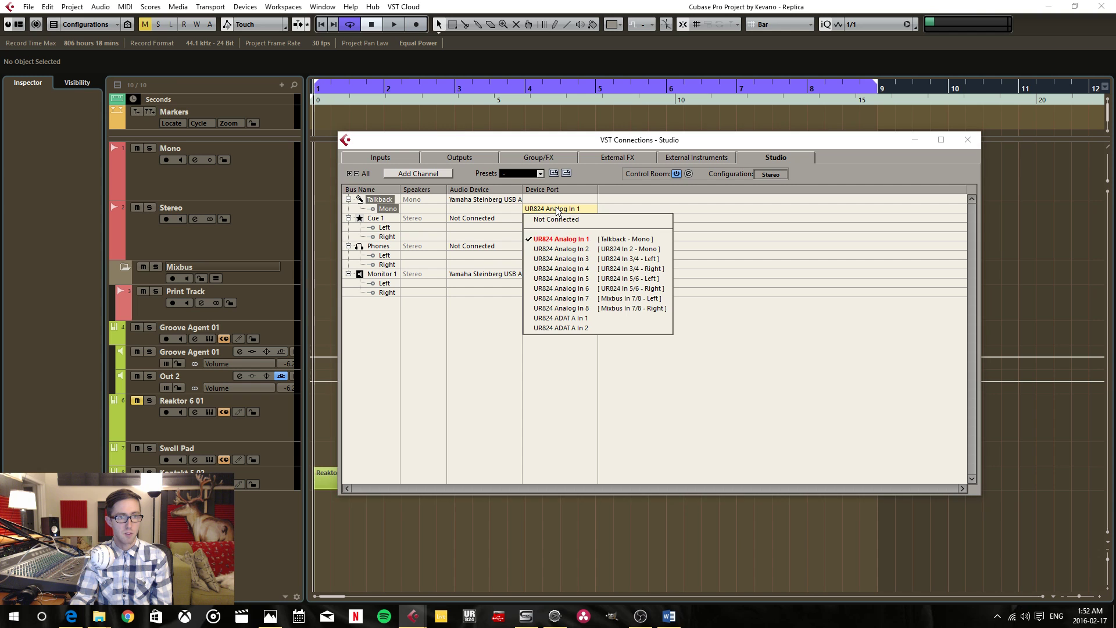
{"action": "left_click", "coordinate": [577, 239]}
{"action": "left_click", "coordinate": [380, 157]}
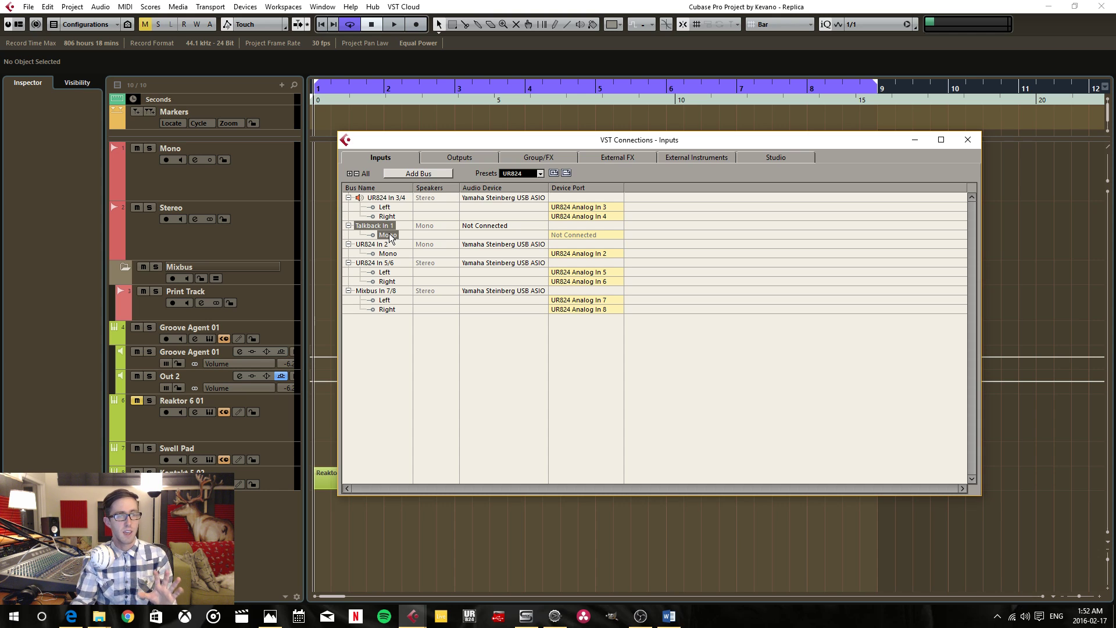
{"action": "left_click", "coordinate": [208, 248]}
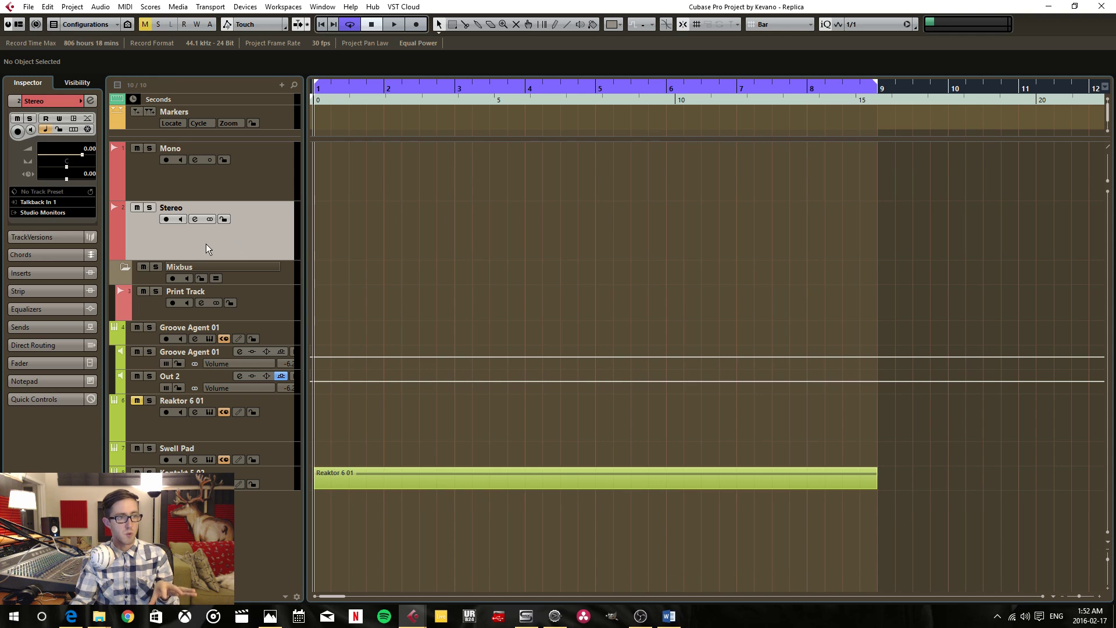
Check the Stereo track's input routing choices, and review the list of output buses and their device ports in VST Connections
{"action": "left_click", "coordinate": [66, 201]}
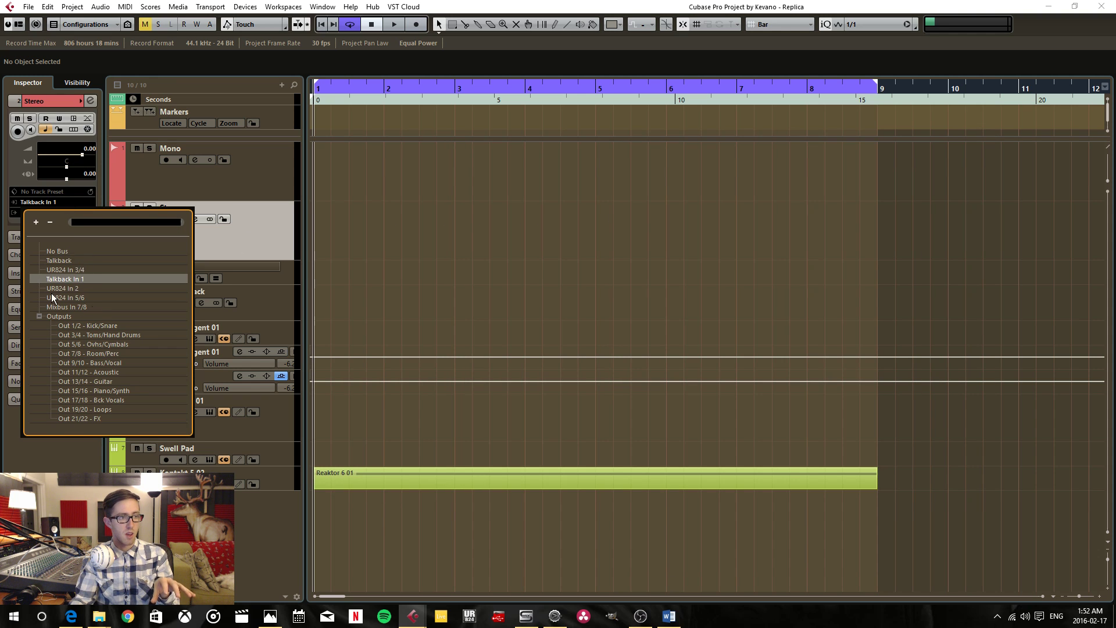
{"action": "left_click", "coordinate": [242, 235]}
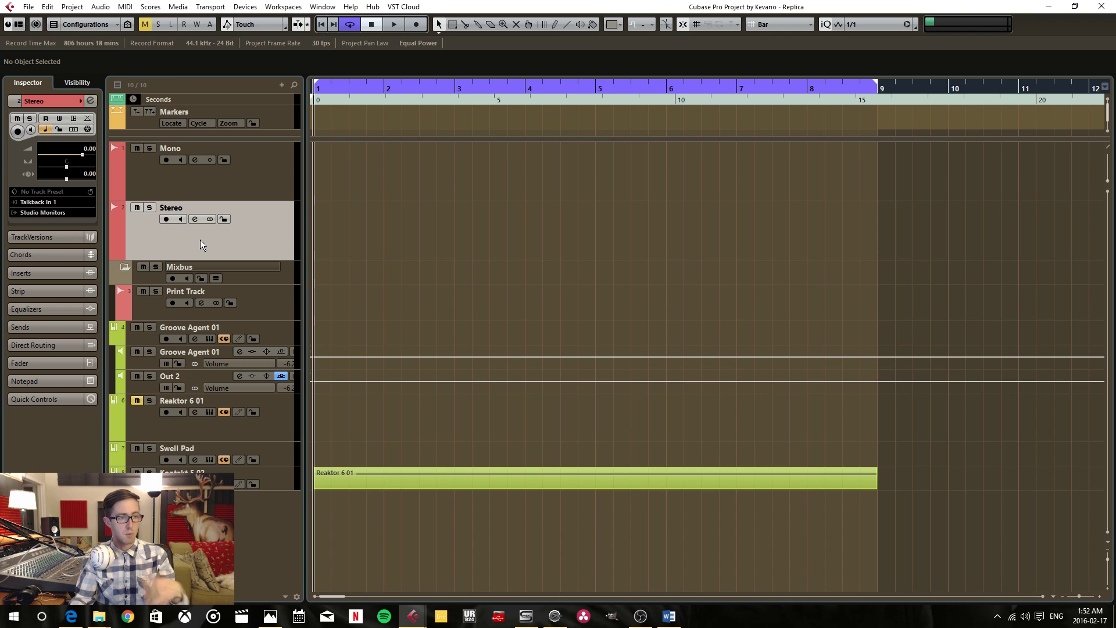
{"action": "key", "text": "F4"}
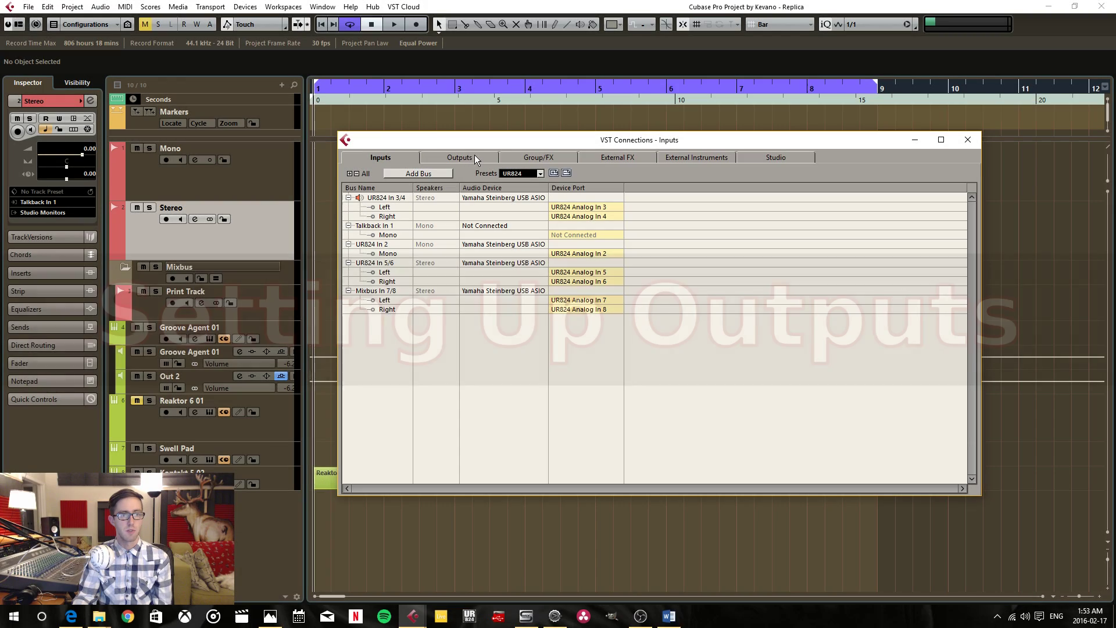
{"action": "left_click", "coordinate": [478, 157]}
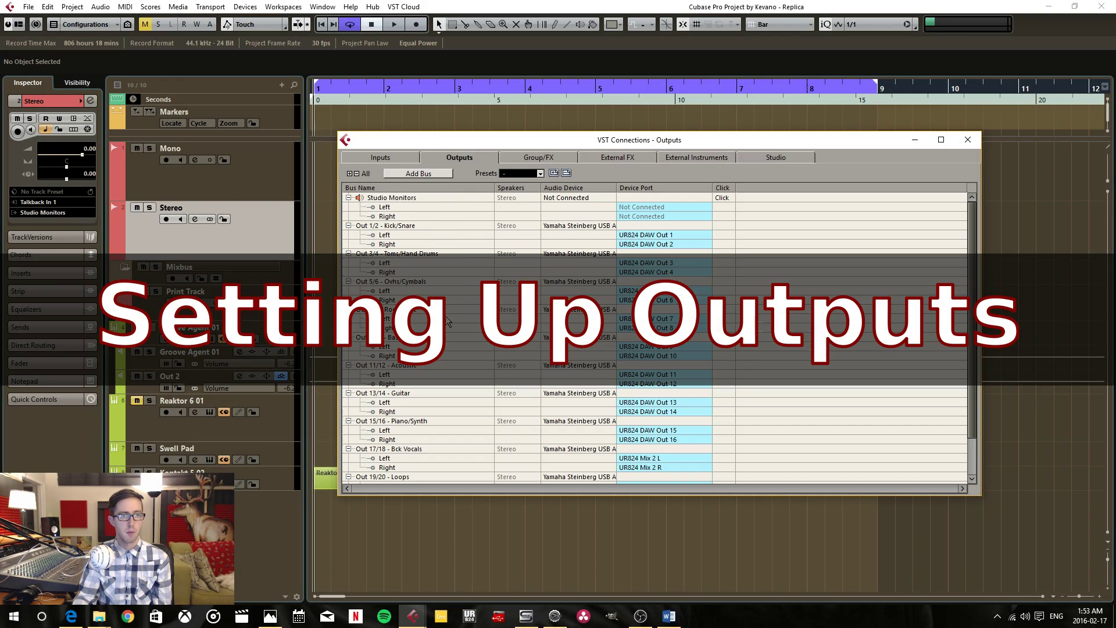
{"action": "scroll", "coordinate": [459, 271], "scroll_direction": "down", "scroll_amount": 1}
{"action": "scroll", "coordinate": [459, 271], "scroll_direction": "up", "scroll_amount": 1}
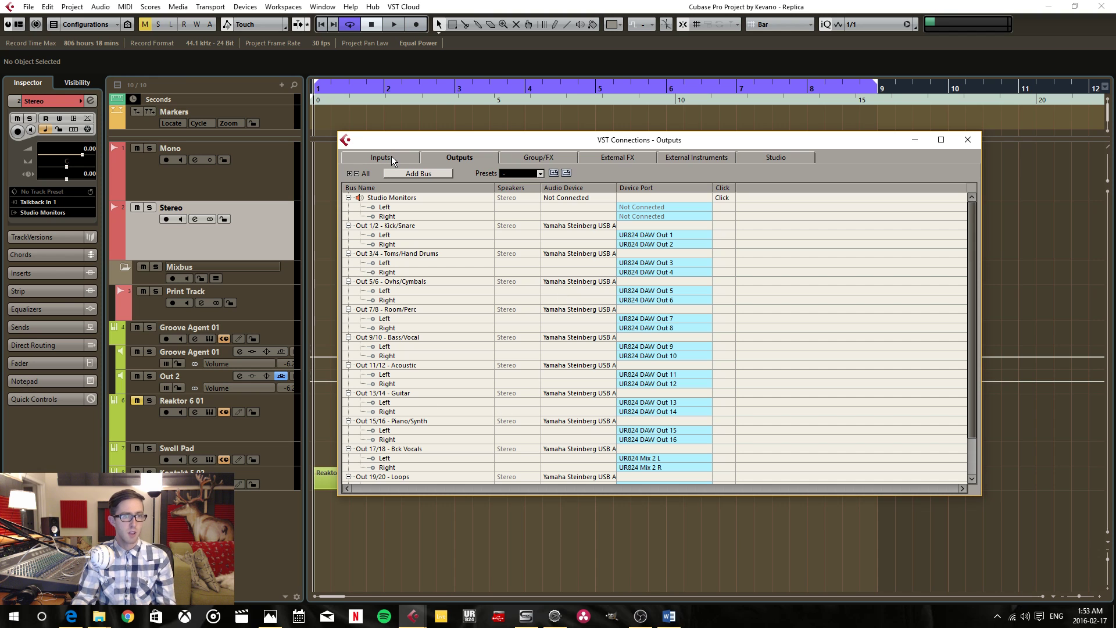
{"action": "scroll", "coordinate": [407, 316], "scroll_direction": "down", "scroll_amount": 2}
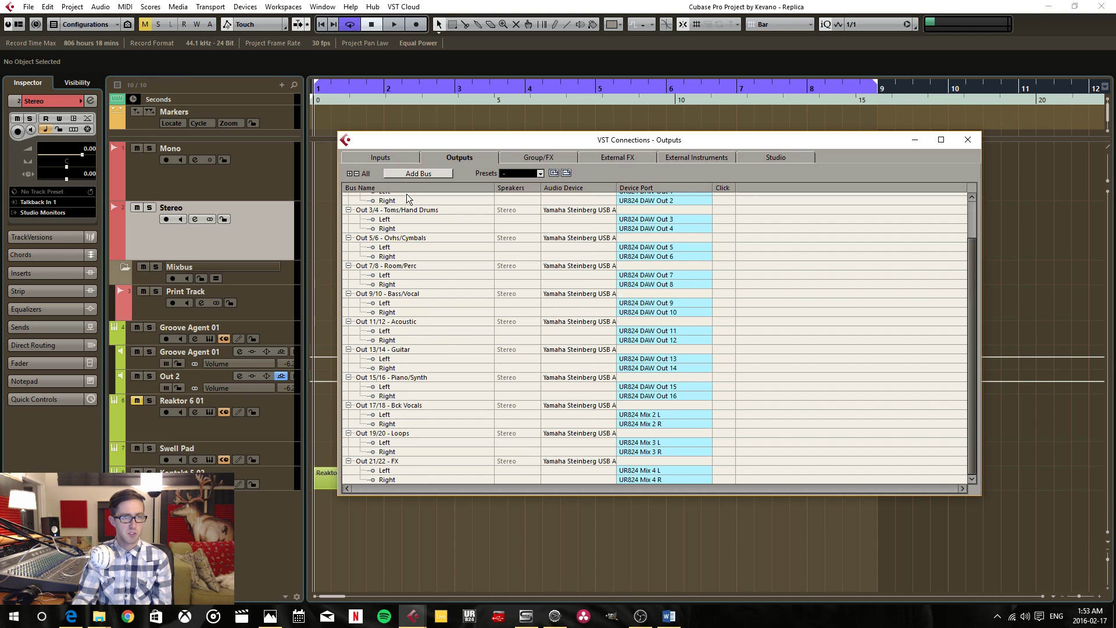
{"action": "left_click", "coordinate": [418, 173]}
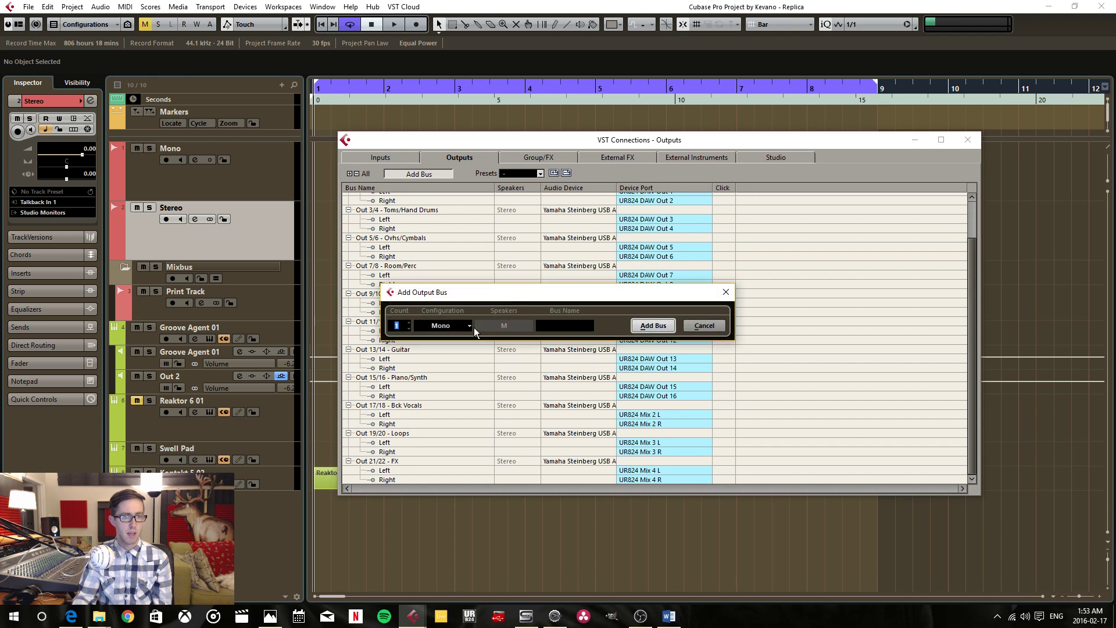
{"action": "left_click", "coordinate": [463, 329]}
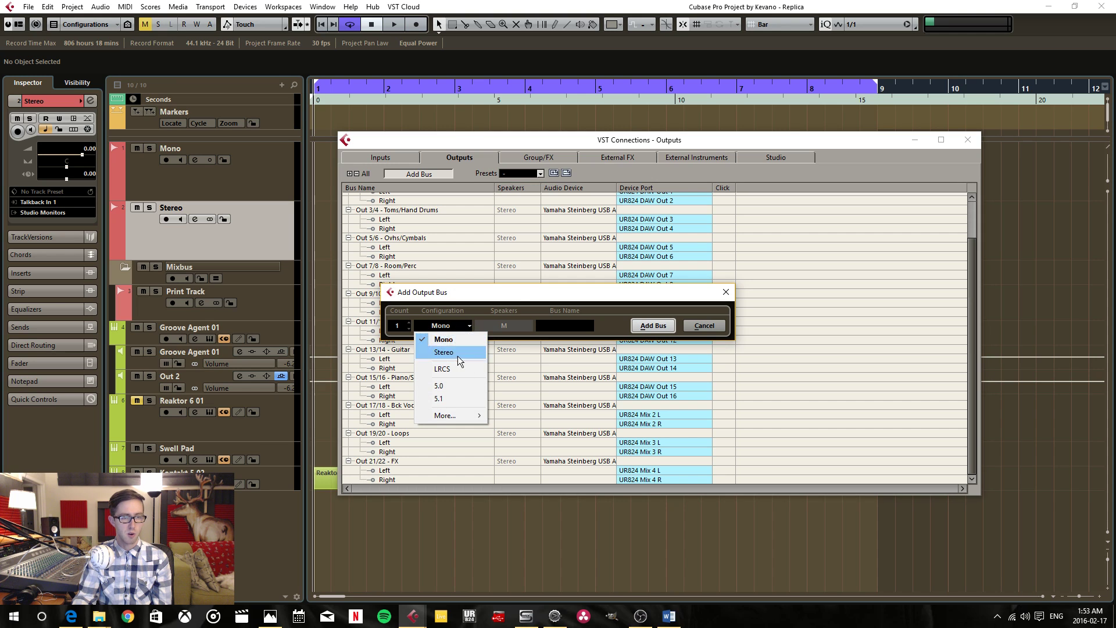
{"action": "left_click", "coordinate": [488, 324]}
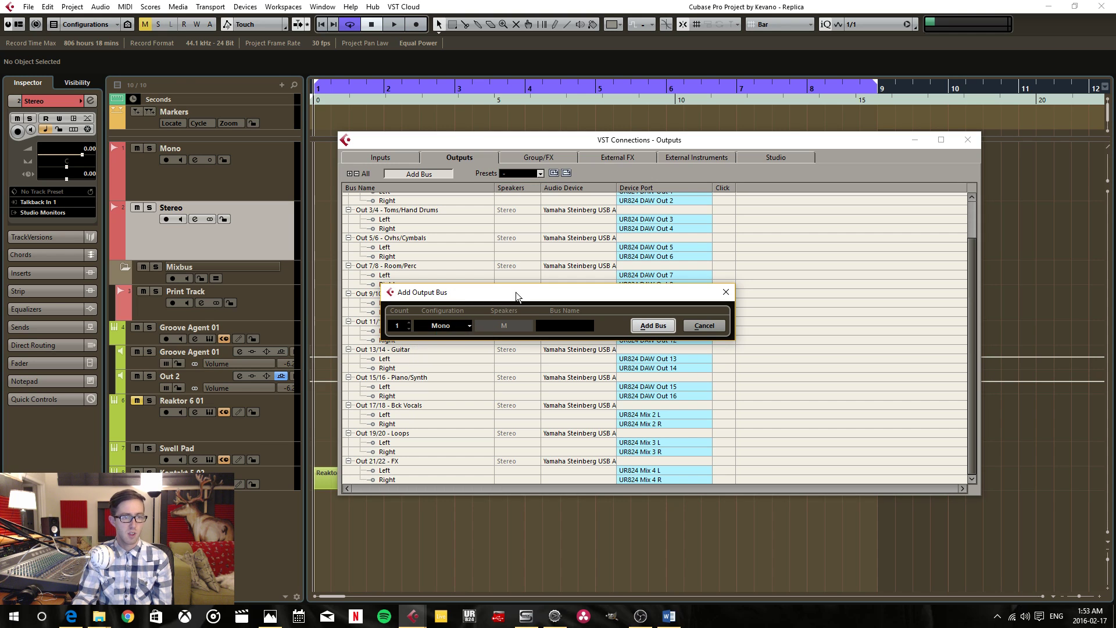
{"action": "left_click", "coordinate": [719, 327]}
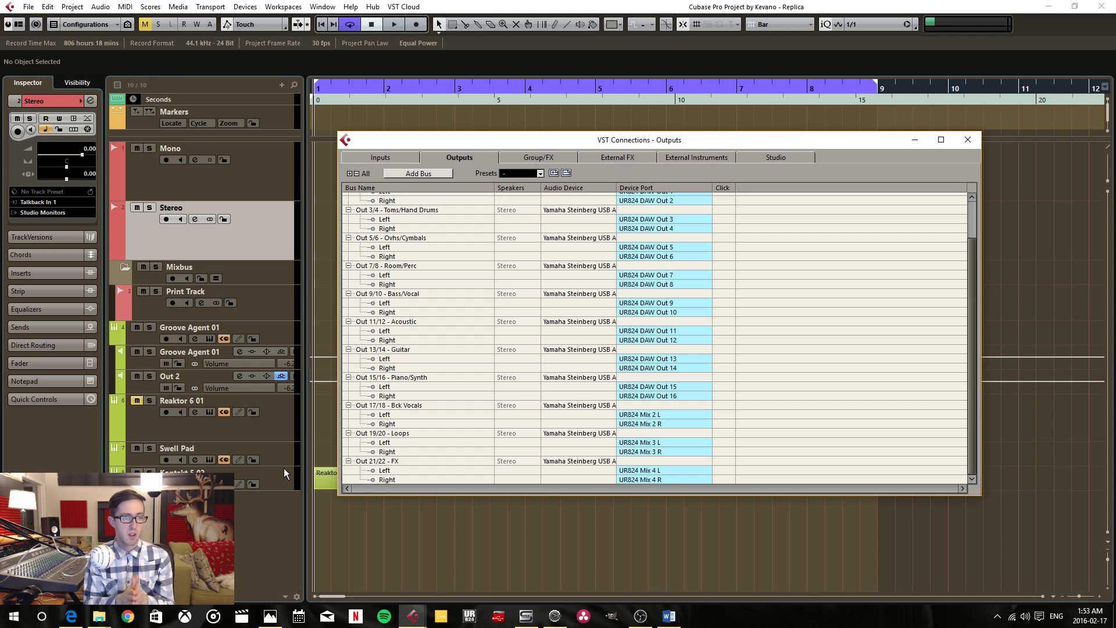
Examine the Print Track's output routing choices, including the separate channels of Out 1/2 - Kick/Snare
{"action": "left_click", "coordinate": [277, 315]}
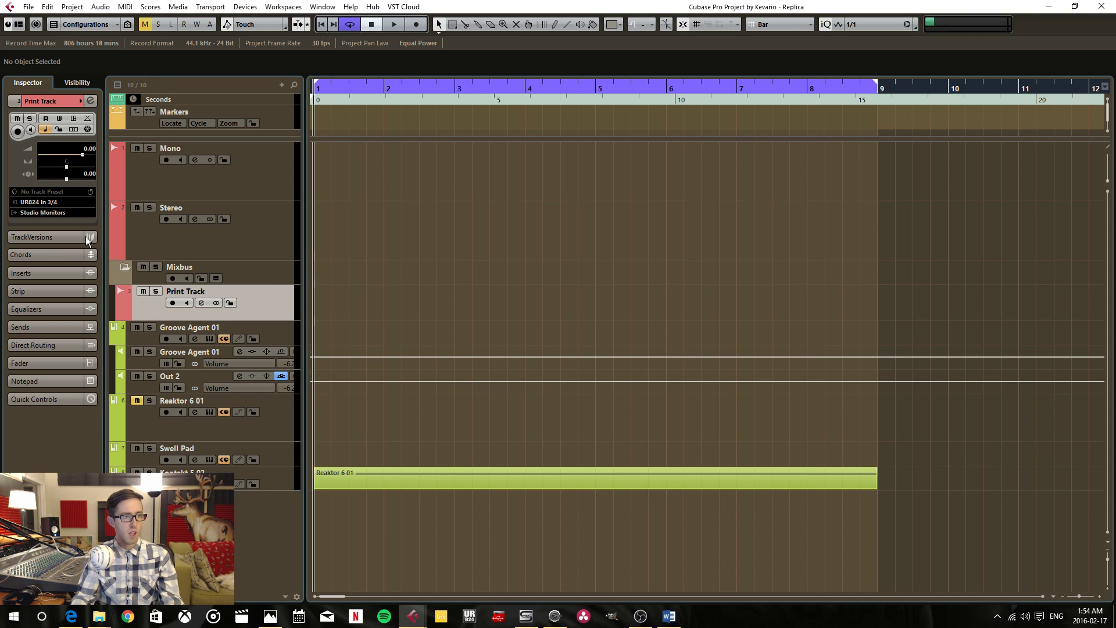
{"action": "left_click", "coordinate": [58, 211]}
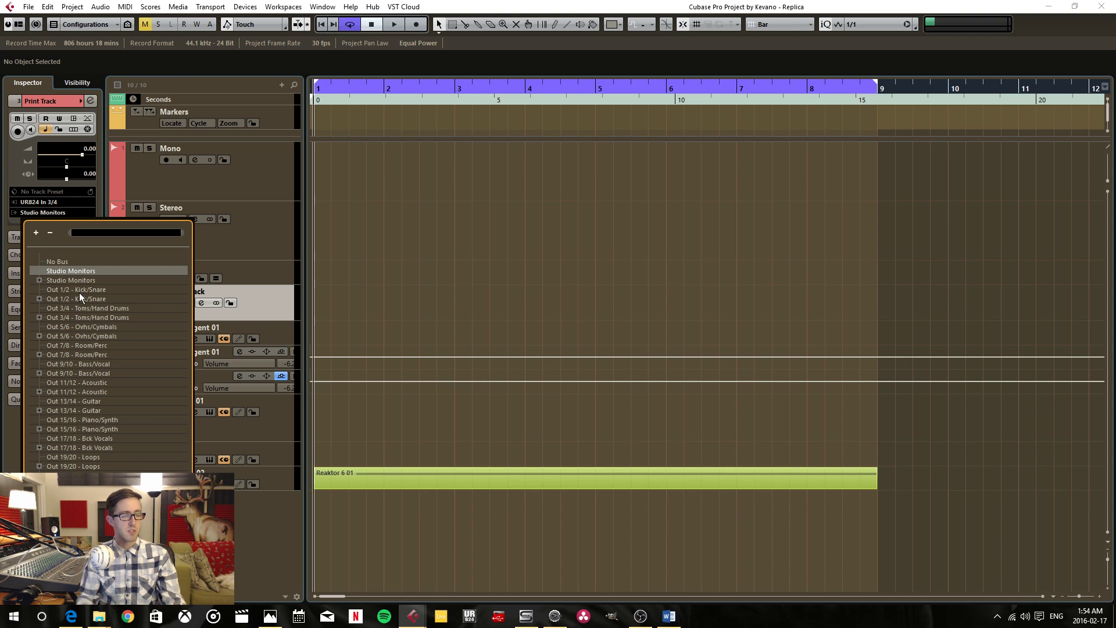
{"action": "left_click", "coordinate": [40, 299]}
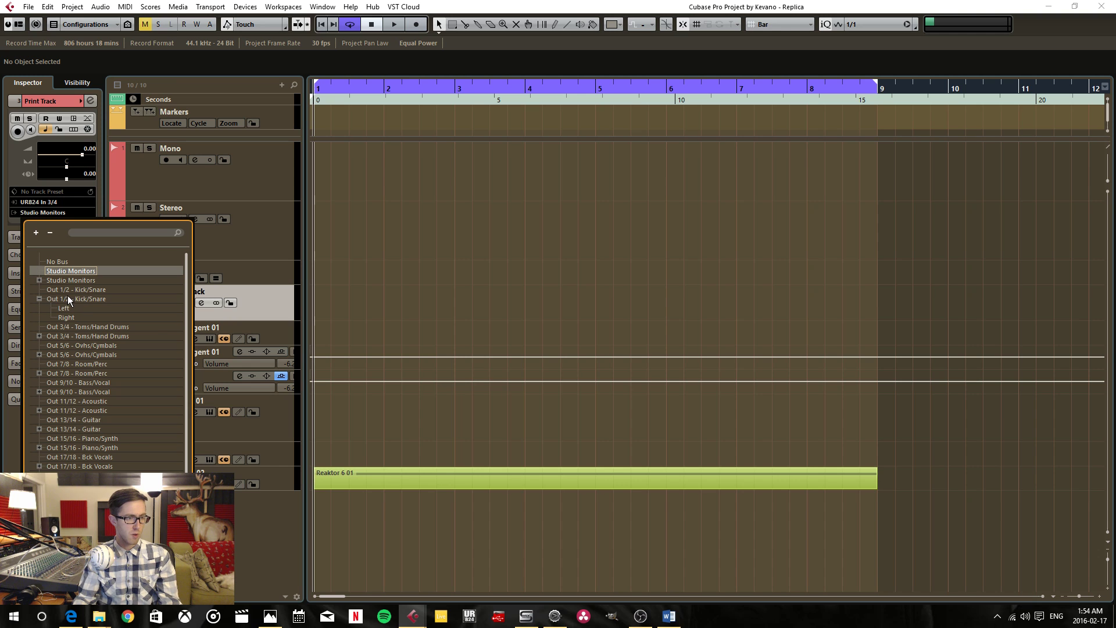
{"action": "left_click", "coordinate": [492, 294]}
Assign UR824 DAW Out 1 and UR824 DAW Out 2 to the left and right channels of the Out 1/2 - Kick/Snare bus
{"action": "key", "text": "F4"}
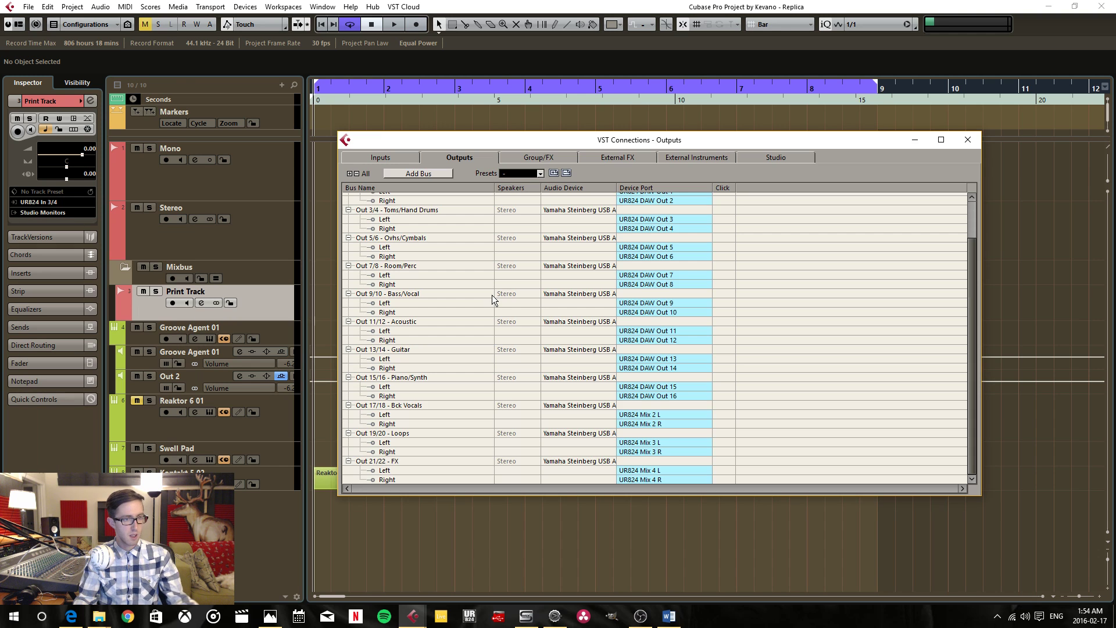
{"action": "left_click", "coordinate": [400, 227]}
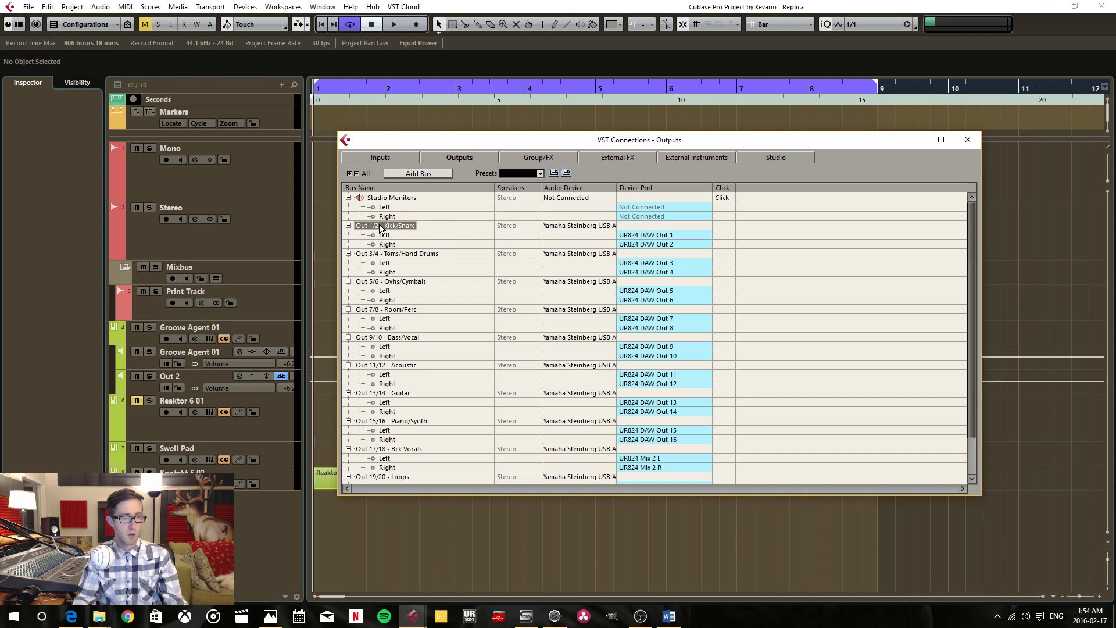
{"action": "left_click", "coordinate": [663, 236]}
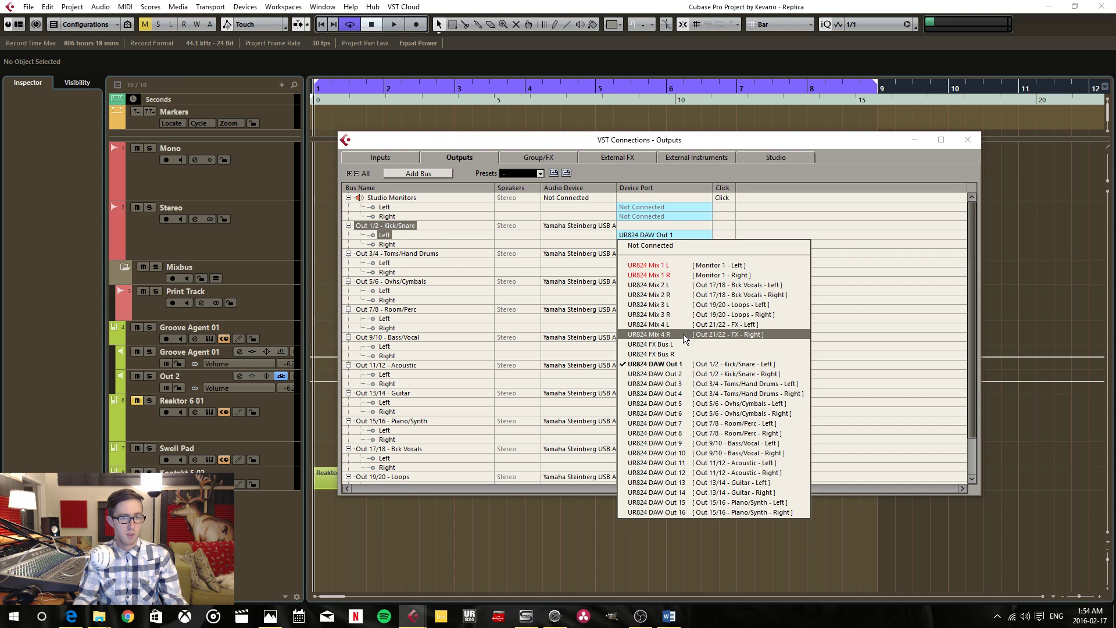
{"action": "left_click", "coordinate": [688, 364]}
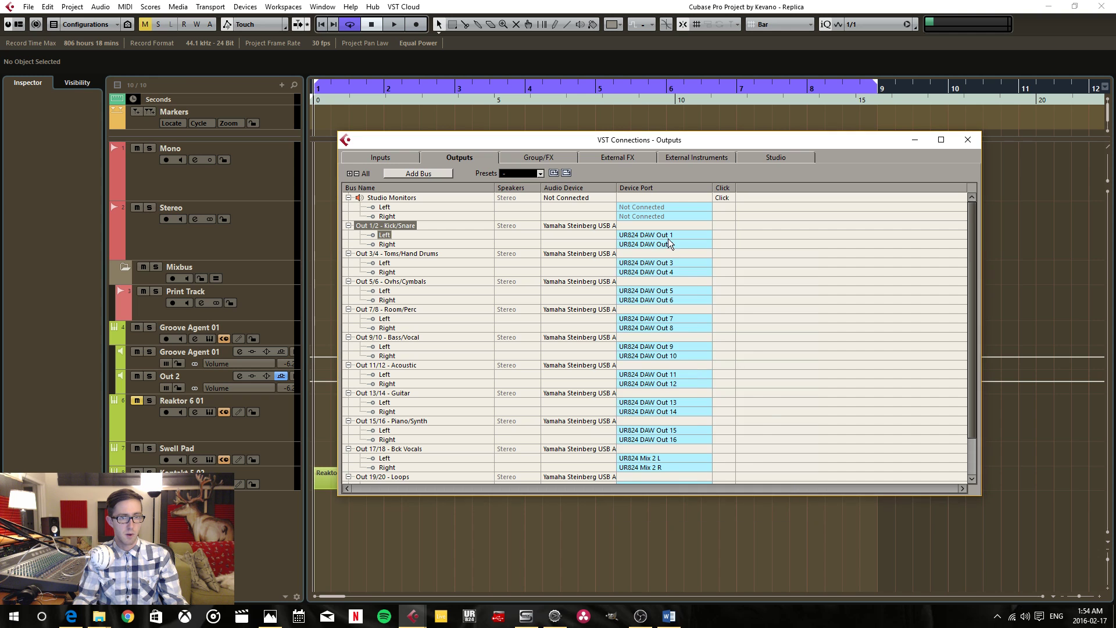
{"action": "left_click", "coordinate": [670, 244]}
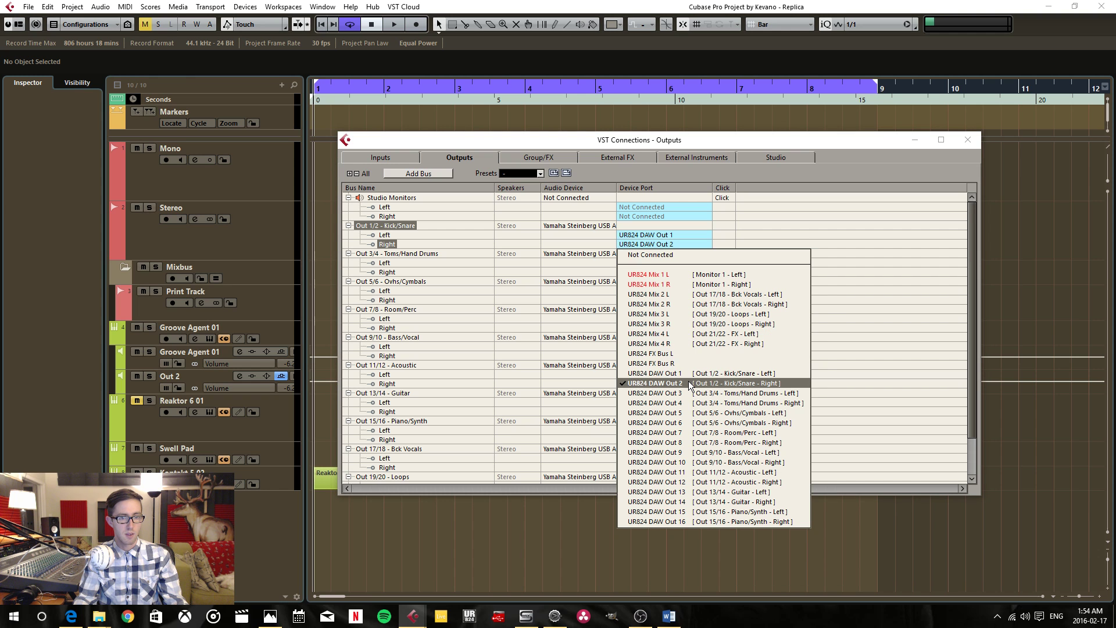
{"action": "left_click", "coordinate": [669, 383]}
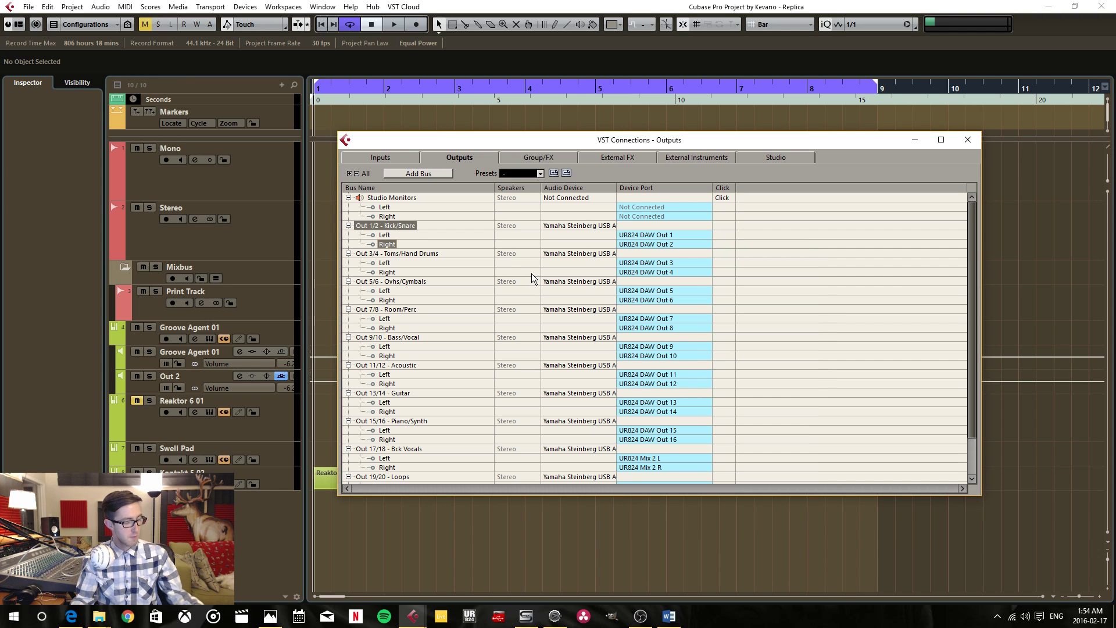
{"action": "key", "text": "F4"}
Route the Stereo track's output to Out 1/2 - Kick/Snare and return it to Studio Monitors
{"action": "left_click", "coordinate": [254, 249]}
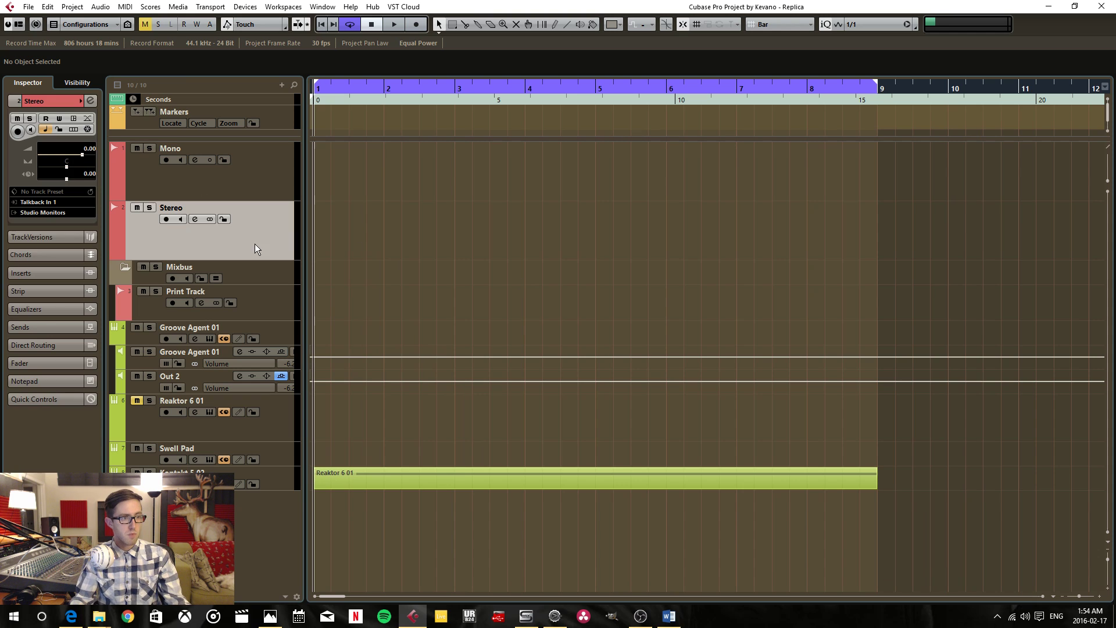
{"action": "left_click", "coordinate": [63, 212]}
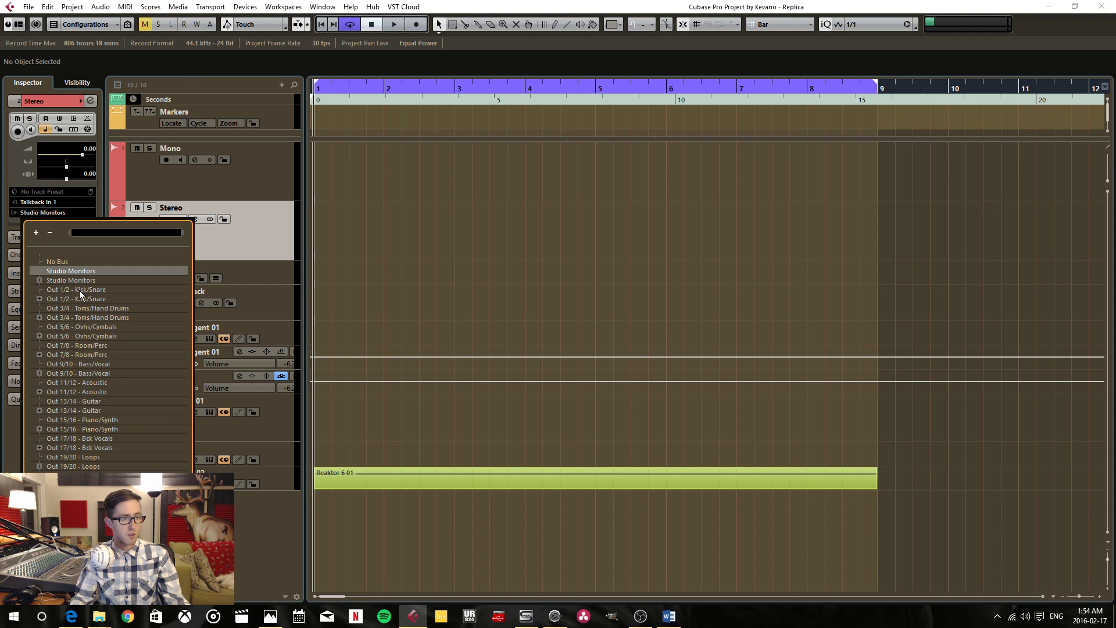
{"action": "left_click", "coordinate": [79, 290]}
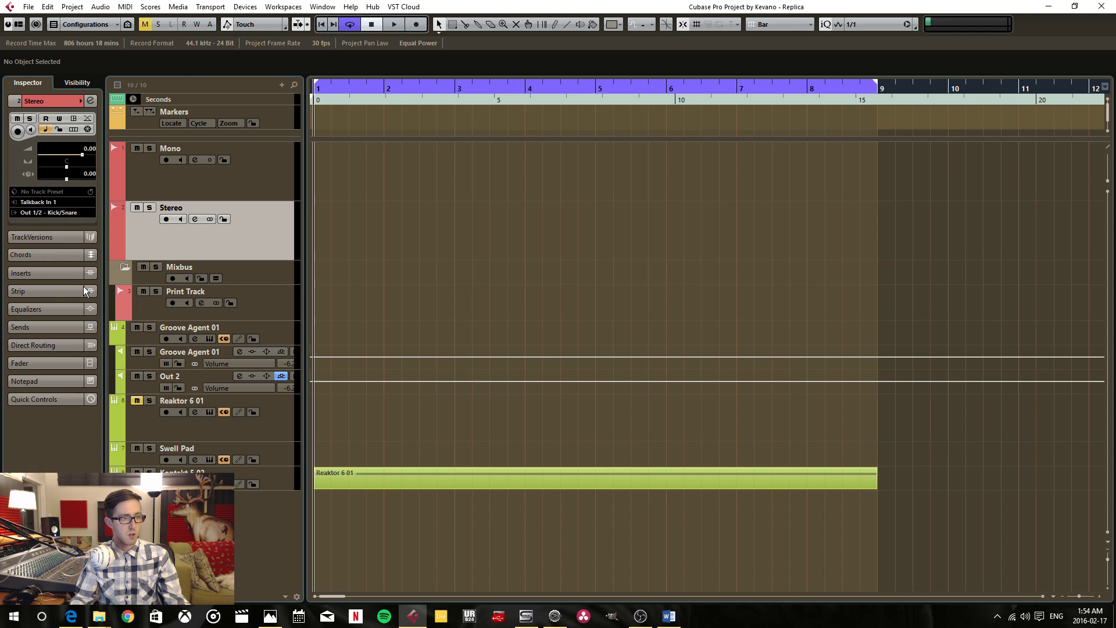
{"action": "left_click", "coordinate": [43, 211]}
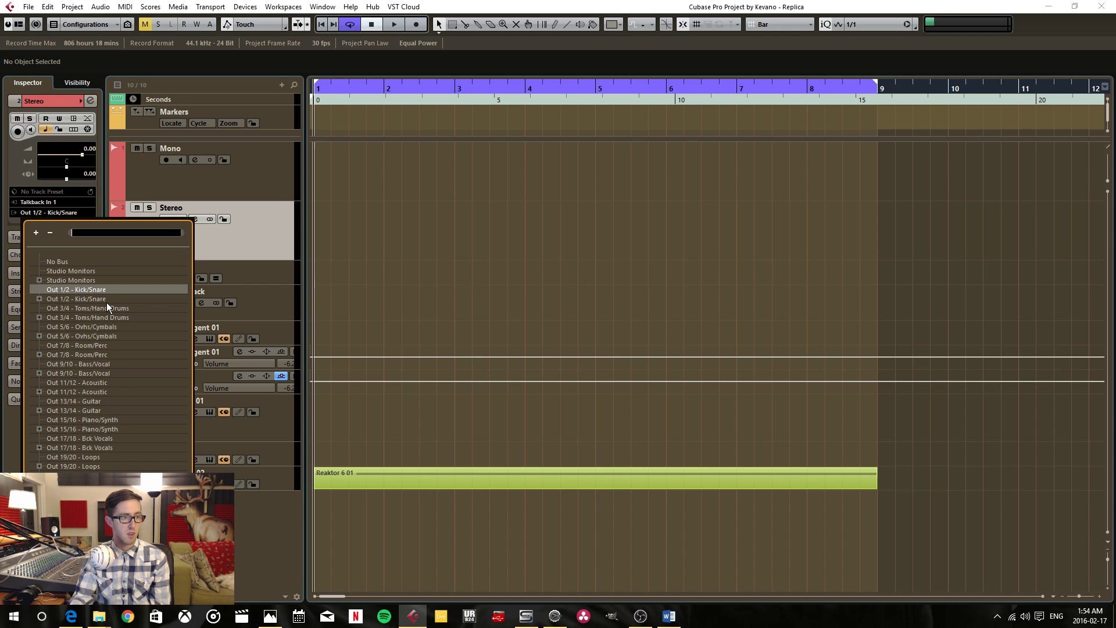
{"action": "left_click", "coordinate": [107, 271]}
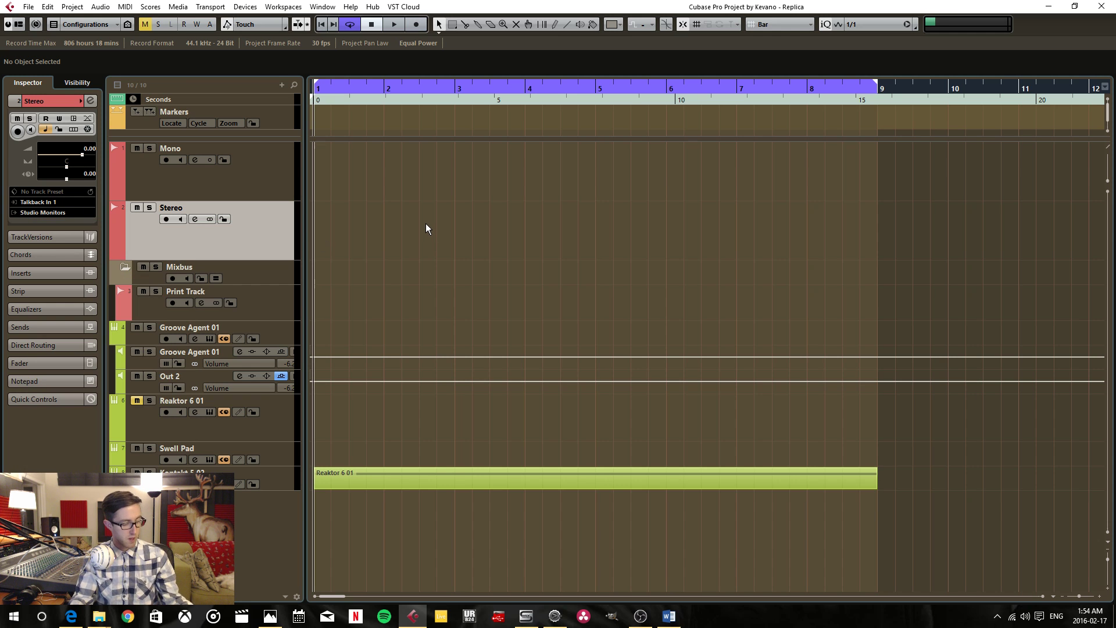
Add one mono output bus in VST Connections and assign it to UR824 DAW Out 1
{"action": "key", "text": "F4"}
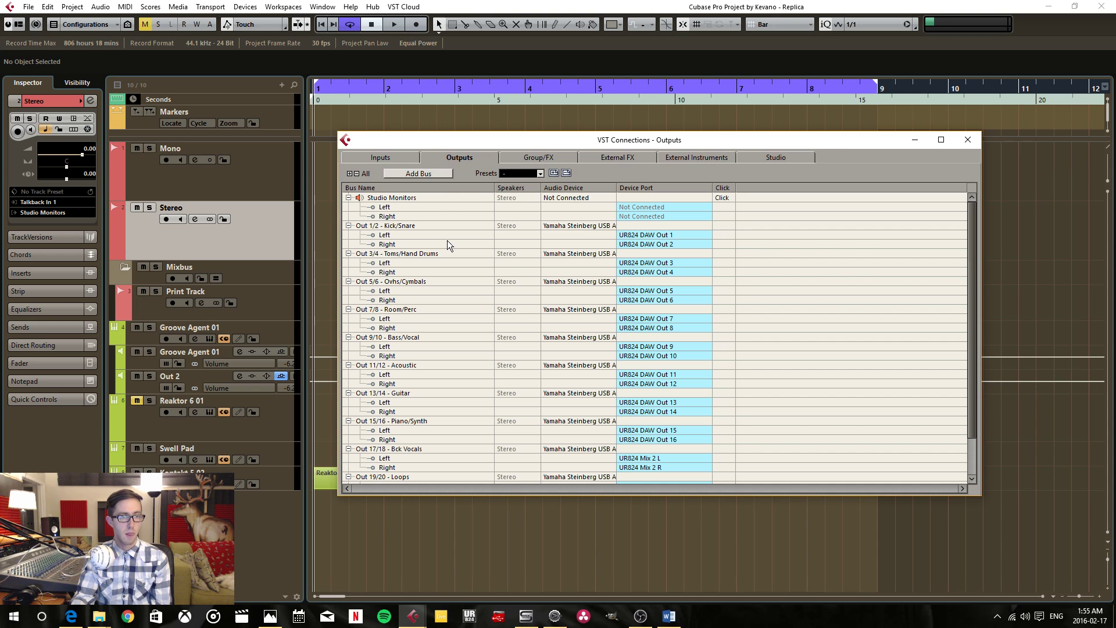
{"action": "left_click", "coordinate": [432, 173]}
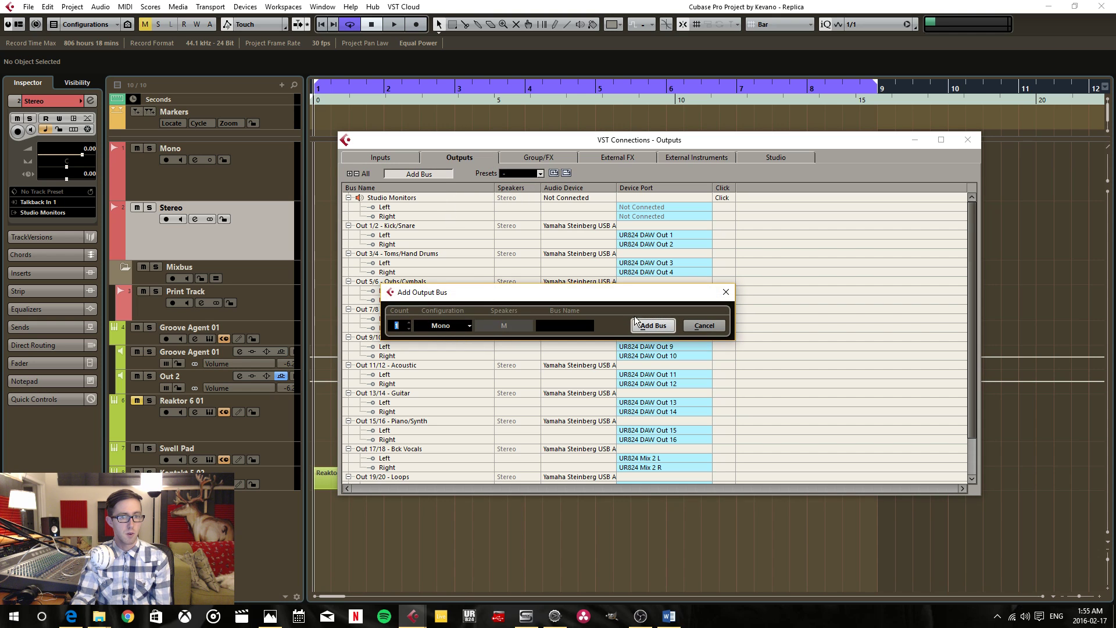
{"action": "left_click", "coordinate": [707, 324]}
{"action": "scroll", "coordinate": [823, 312], "scroll_direction": "down", "scroll_amount": 3}
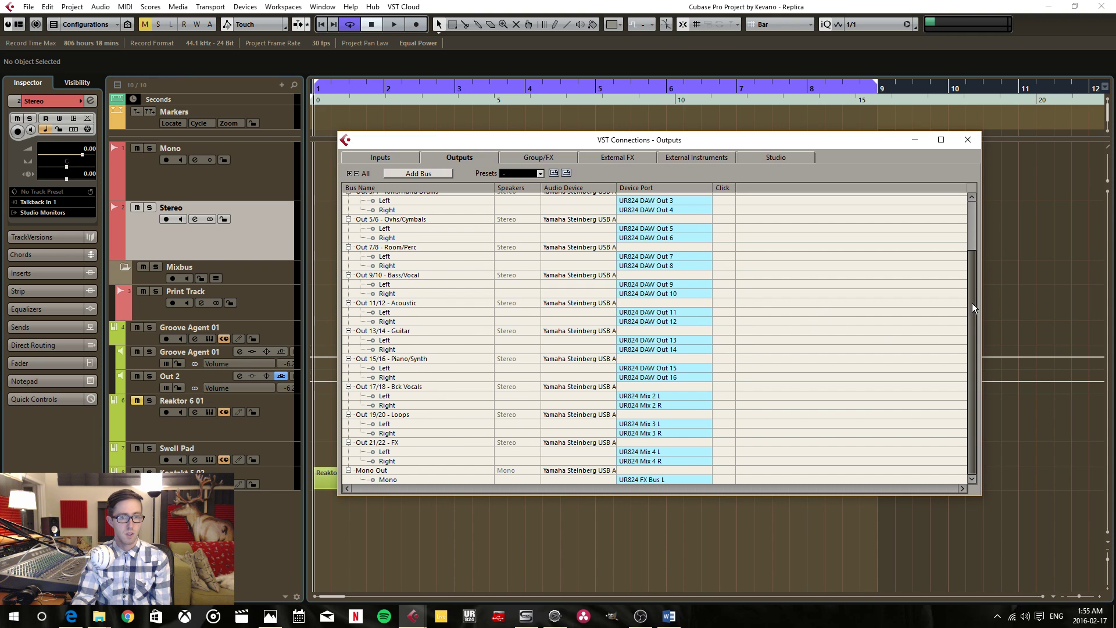
{"action": "left_click", "coordinate": [685, 478]}
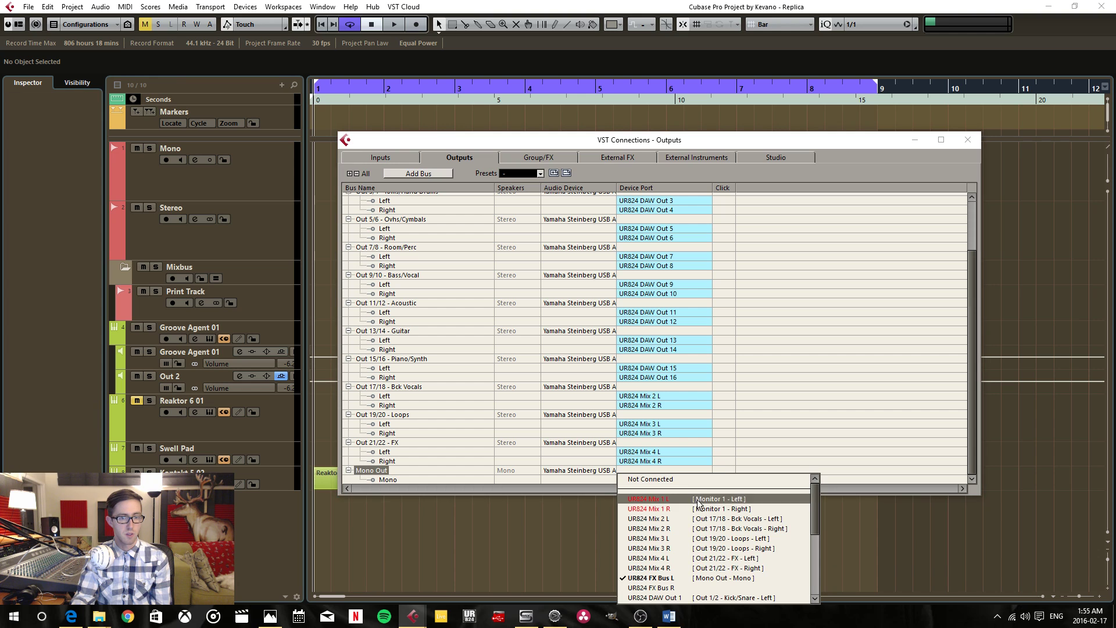
{"action": "scroll", "coordinate": [706, 533], "scroll_direction": "down", "scroll_amount": 3}
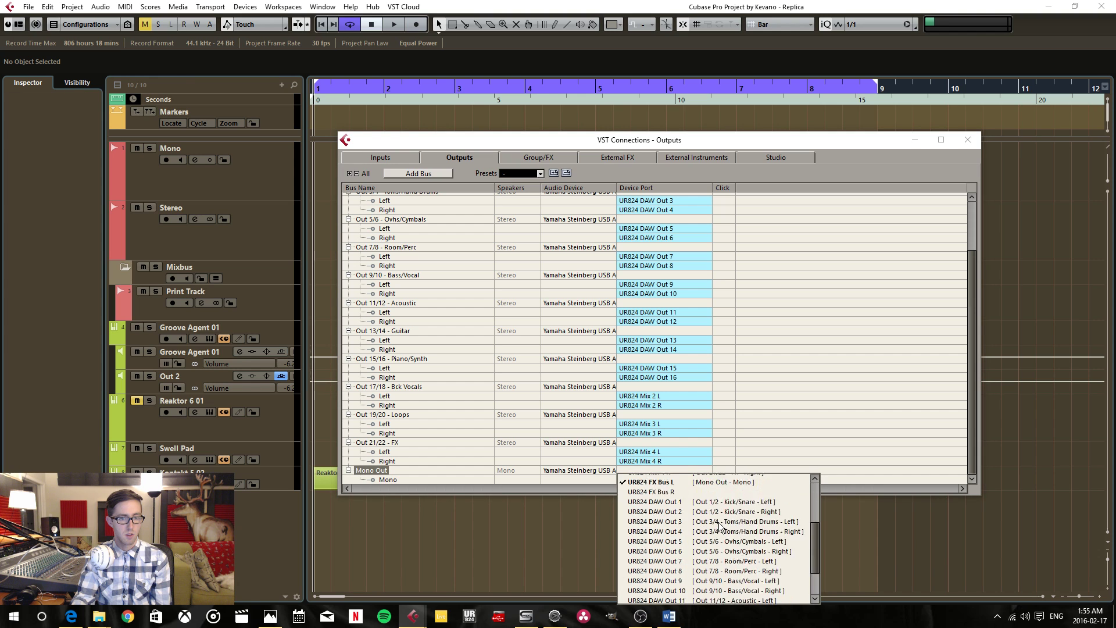
{"action": "left_click", "coordinate": [699, 553]}
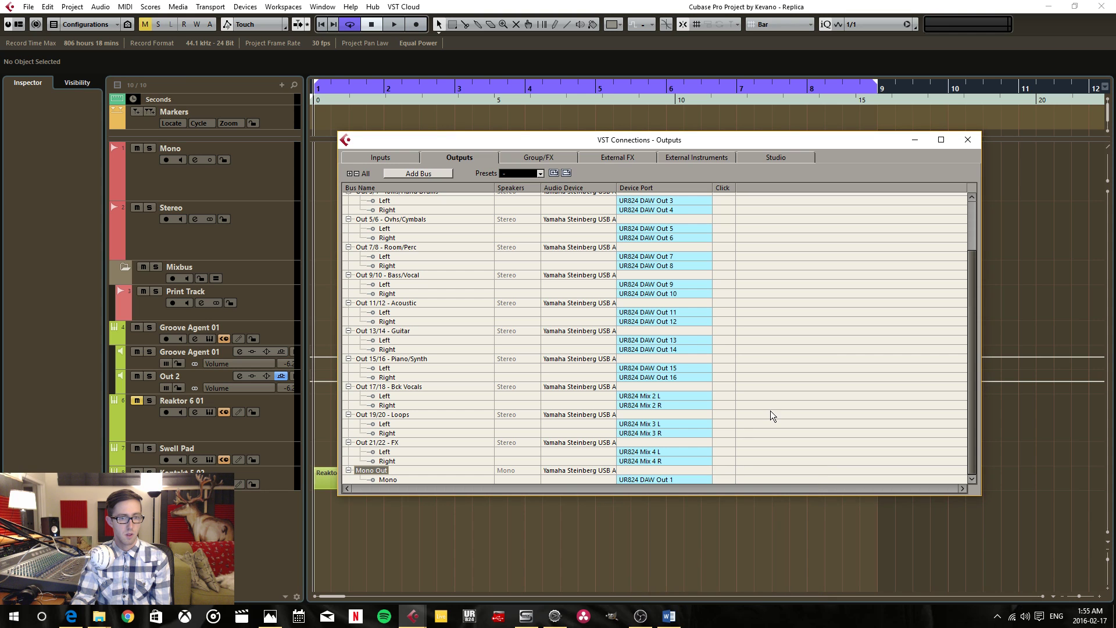
Set the Print Track's input routing to the Mono Out bus
{"action": "left_click", "coordinate": [264, 302]}
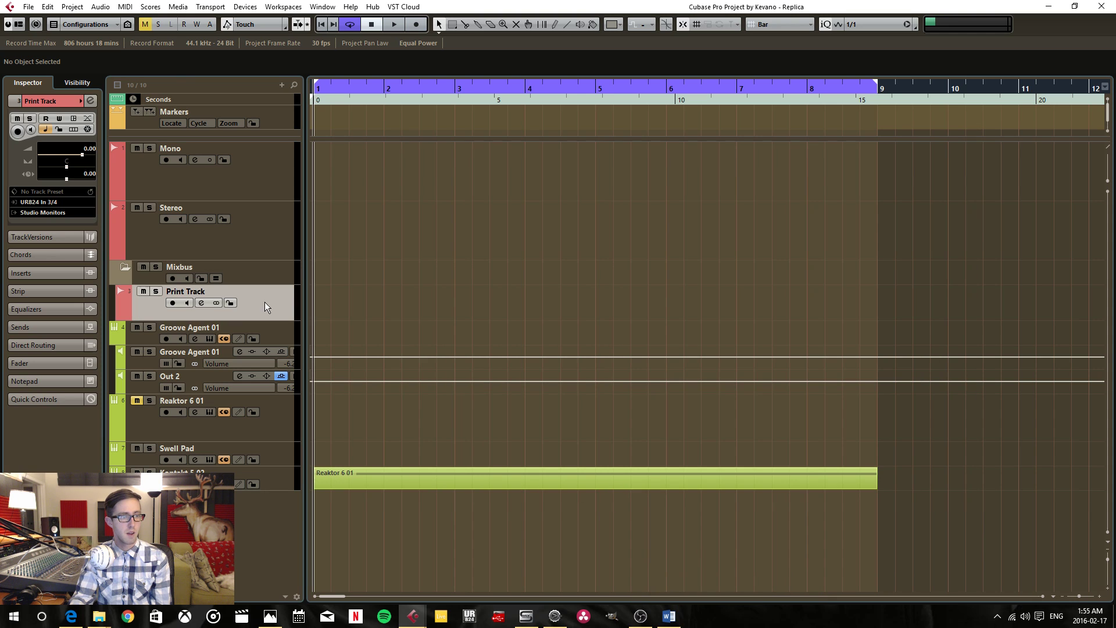
{"action": "left_click", "coordinate": [66, 203]}
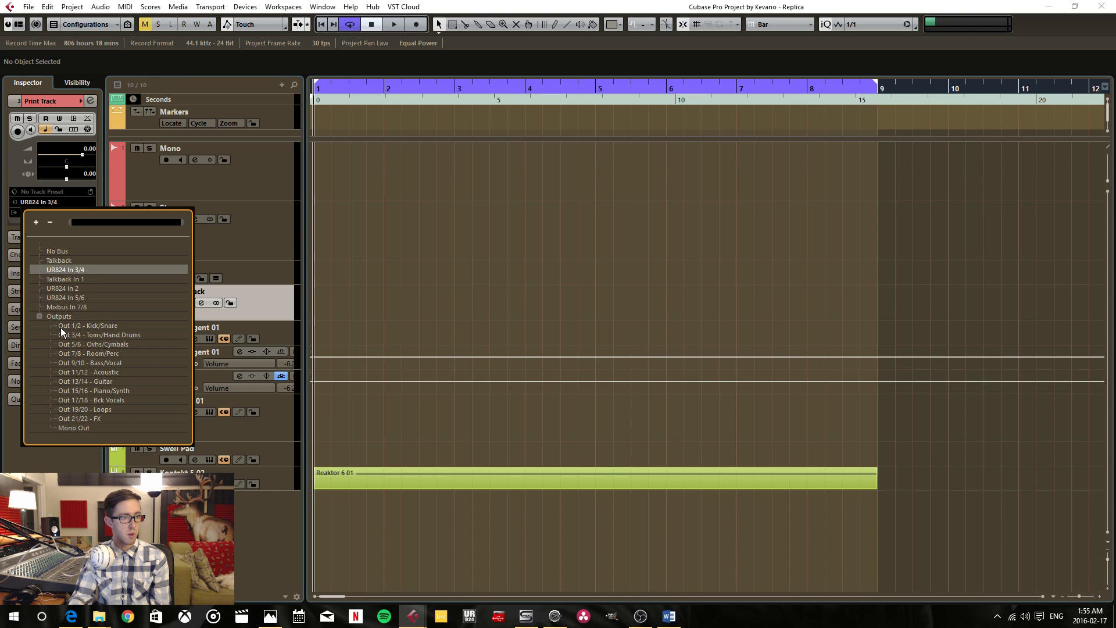
{"action": "left_click", "coordinate": [75, 428]}
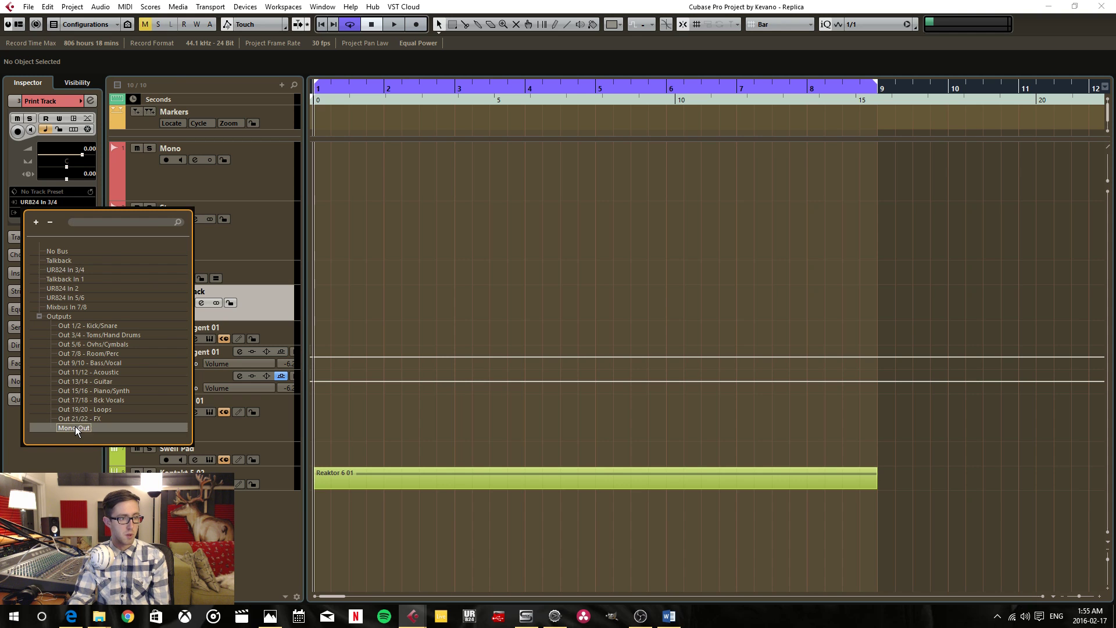
{"action": "left_click", "coordinate": [62, 203]}
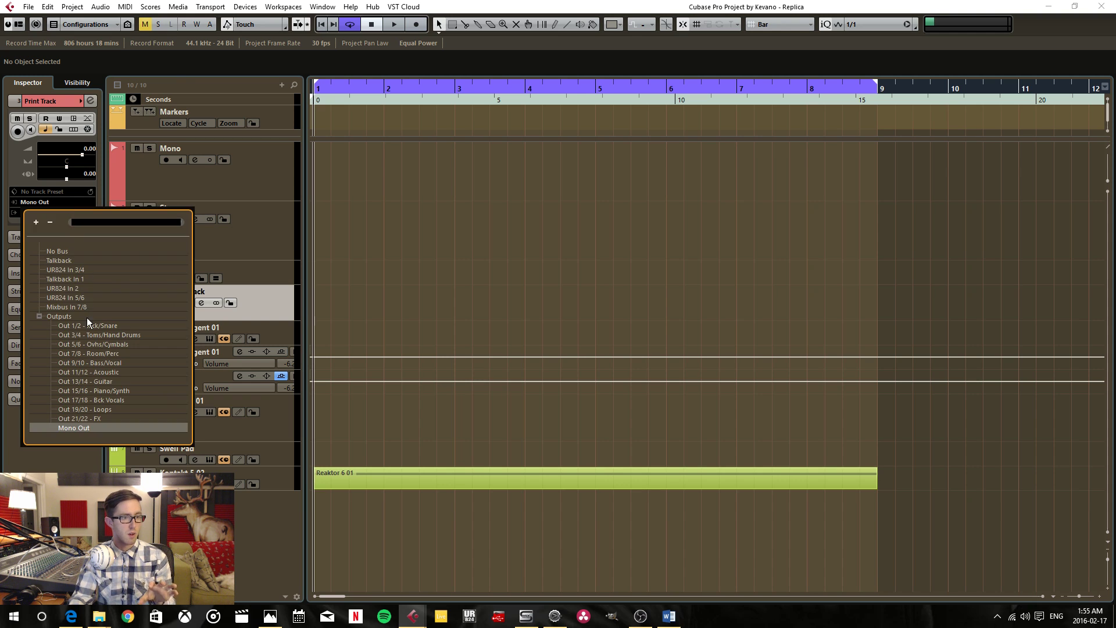
{"action": "left_click", "coordinate": [64, 252]}
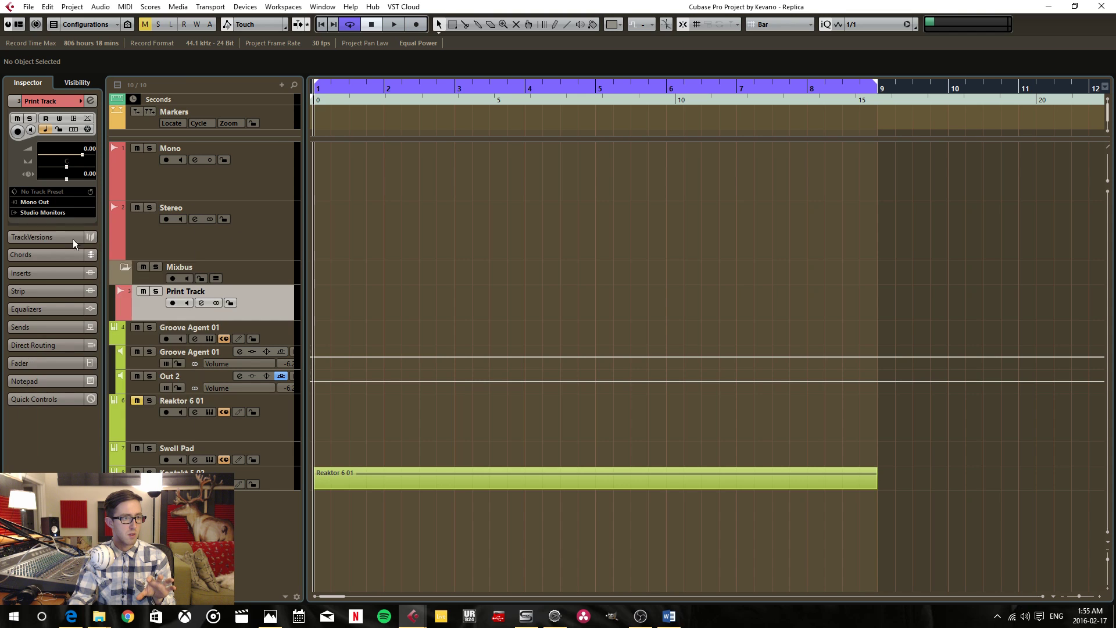
Route the Print Track's output to Mono Out, try Out 21/22 - FX, and finally set it to No Bus
{"action": "left_click", "coordinate": [58, 212]}
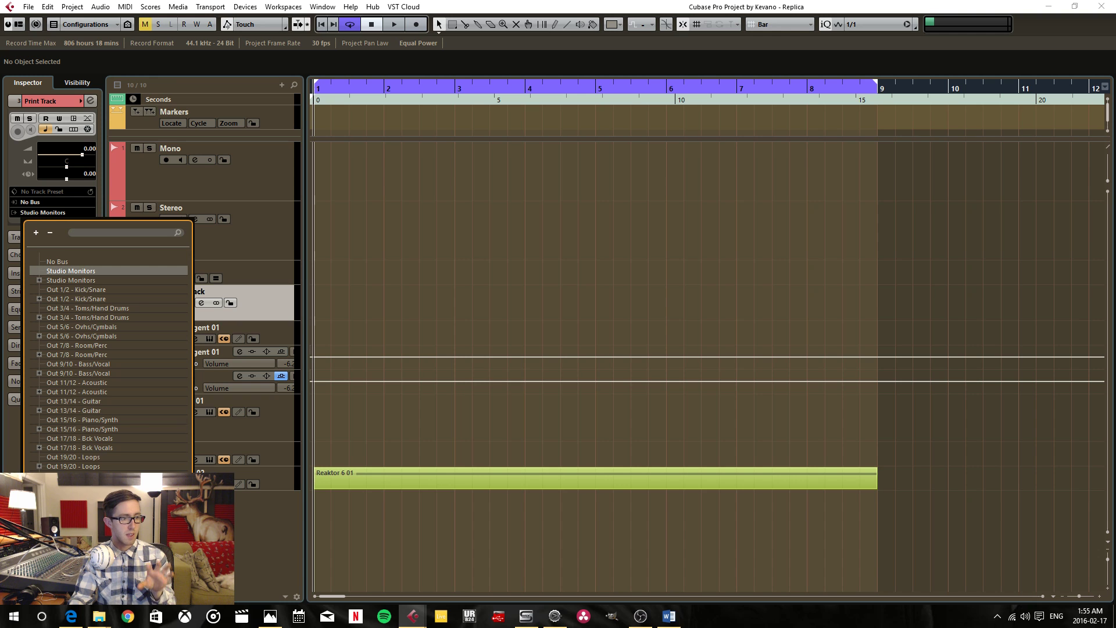
{"action": "left_click", "coordinate": [87, 504]}
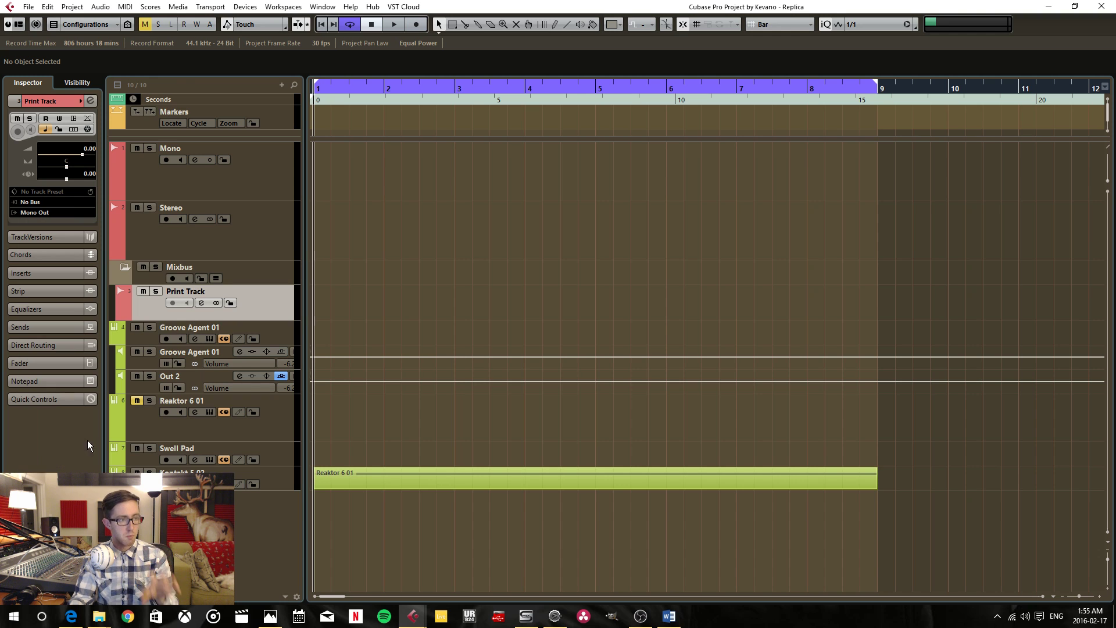
{"action": "left_click", "coordinate": [58, 212]}
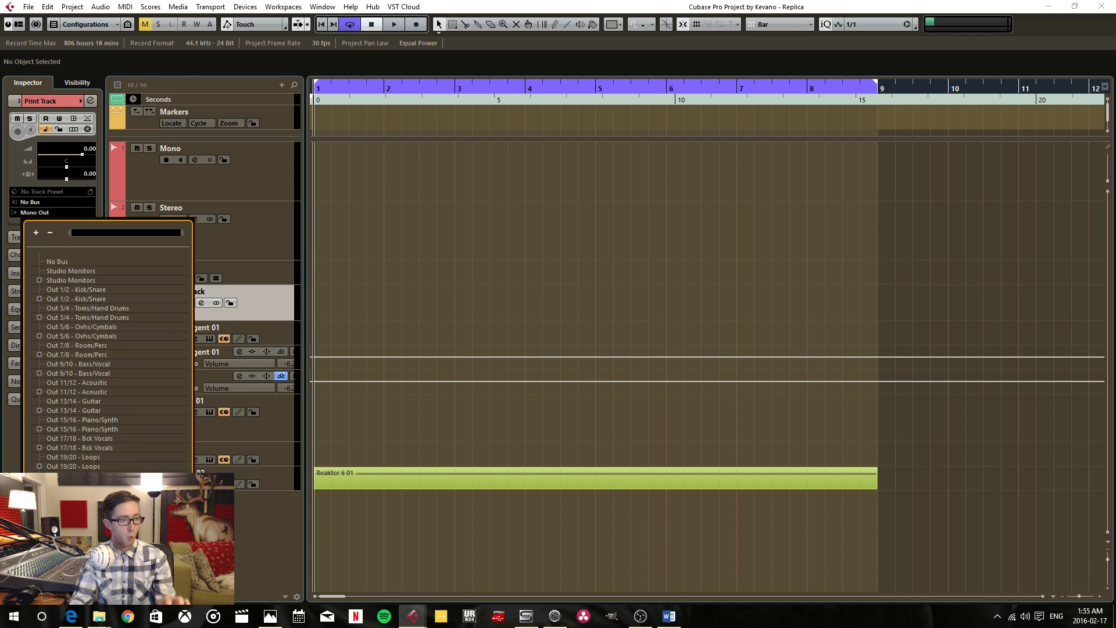
{"action": "left_click", "coordinate": [93, 476]}
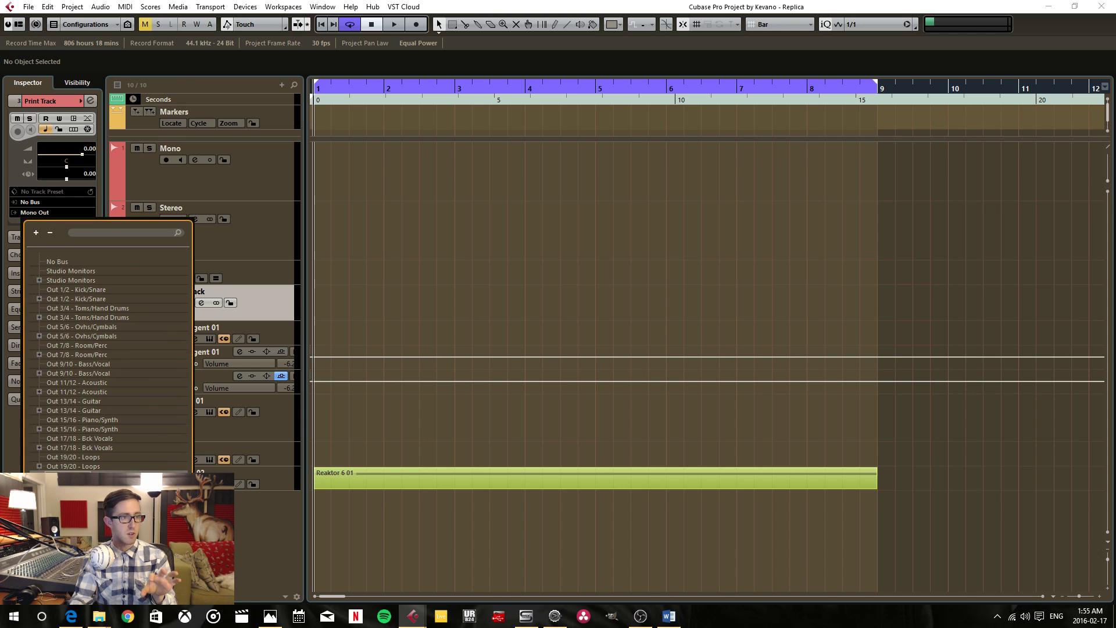
{"action": "left_click", "coordinate": [58, 212]}
{"action": "left_click", "coordinate": [63, 261]}
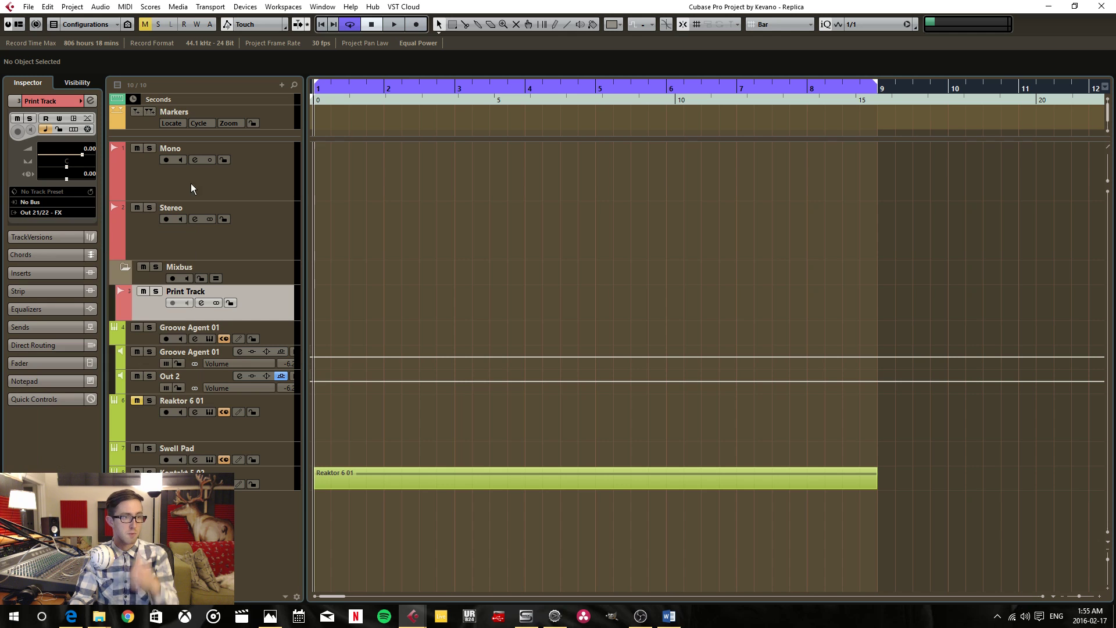
Load the saved Yamaha preset for the output buses in VST Connections
{"action": "key", "text": "F4"}
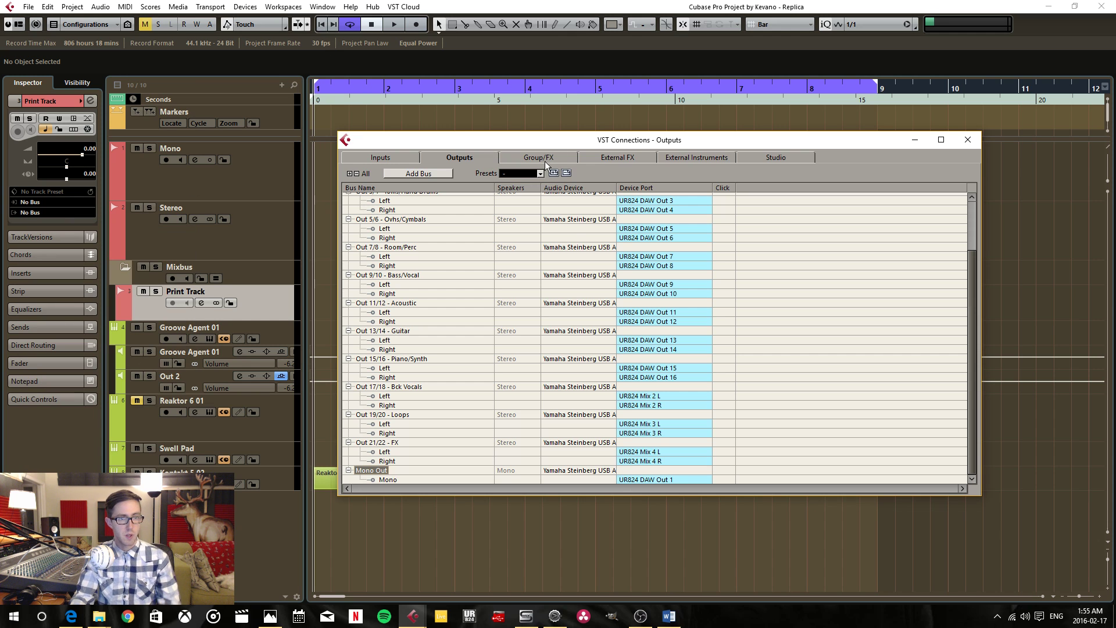
{"action": "left_click", "coordinate": [531, 189]}
{"action": "left_click", "coordinate": [532, 189]}
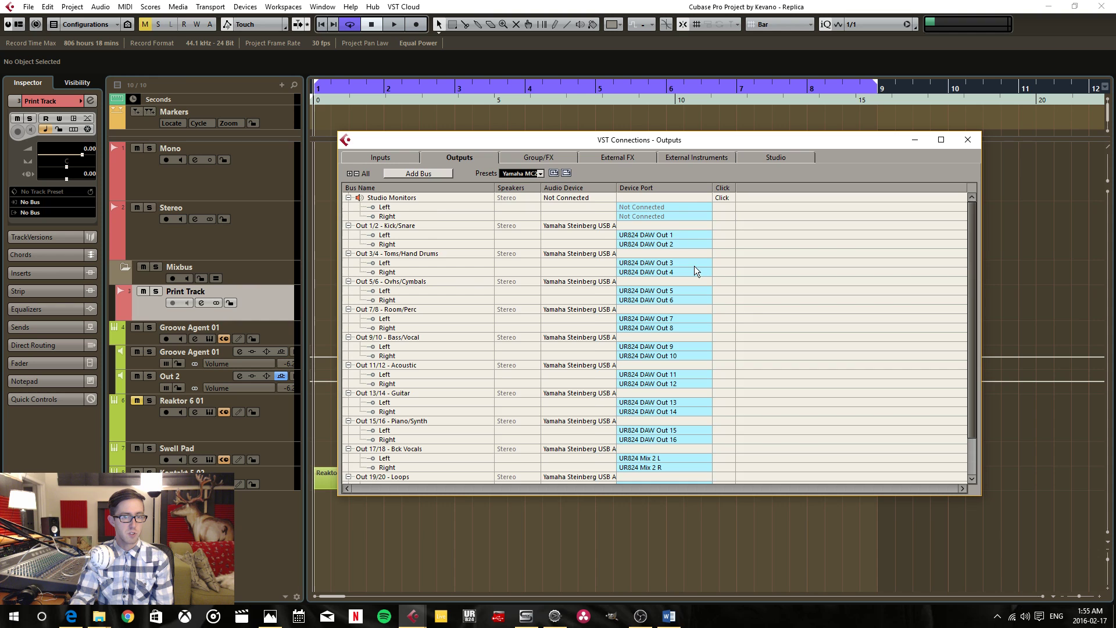
{"action": "scroll", "coordinate": [729, 308], "scroll_direction": "down", "scroll_amount": 3}
Review the Studio channel connections, especially the Monitor 1 ports, and return to the output buses
{"action": "left_click", "coordinate": [767, 158]}
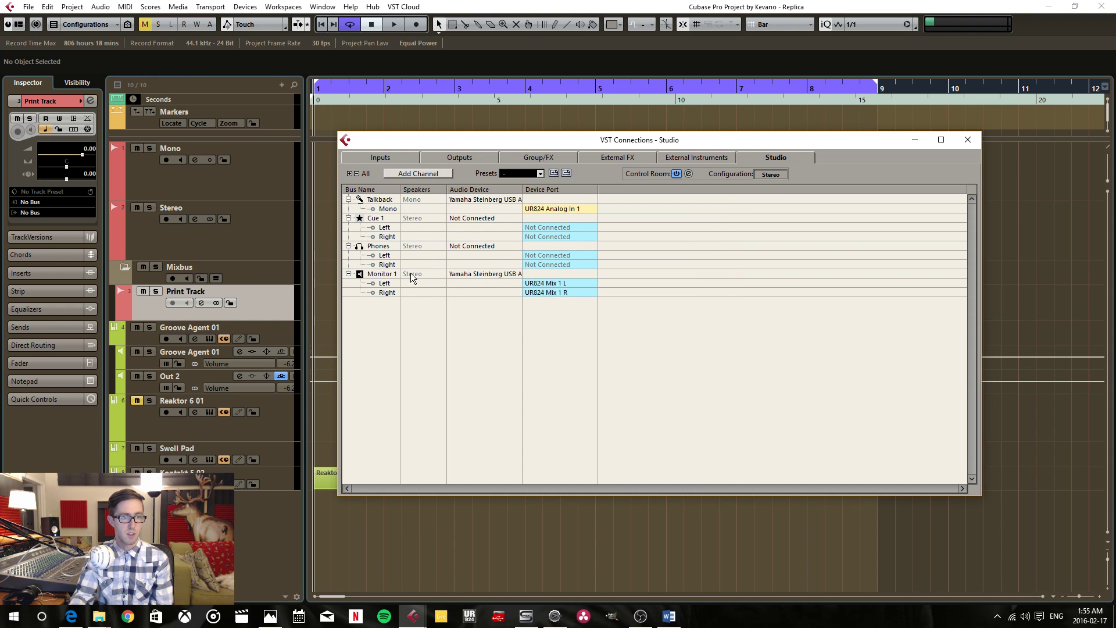
{"action": "left_click", "coordinate": [464, 158]}
{"action": "scroll", "coordinate": [498, 294], "scroll_direction": "up", "scroll_amount": 3}
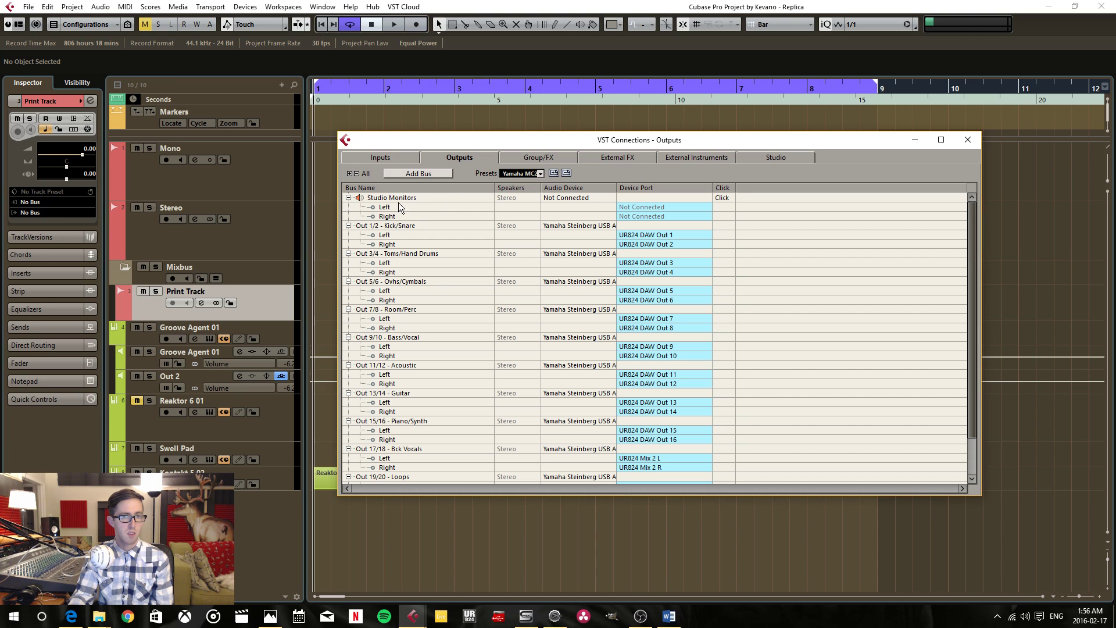
Set the Studio Monitors output bus as the Main Mix
{"action": "left_click", "coordinate": [722, 197]}
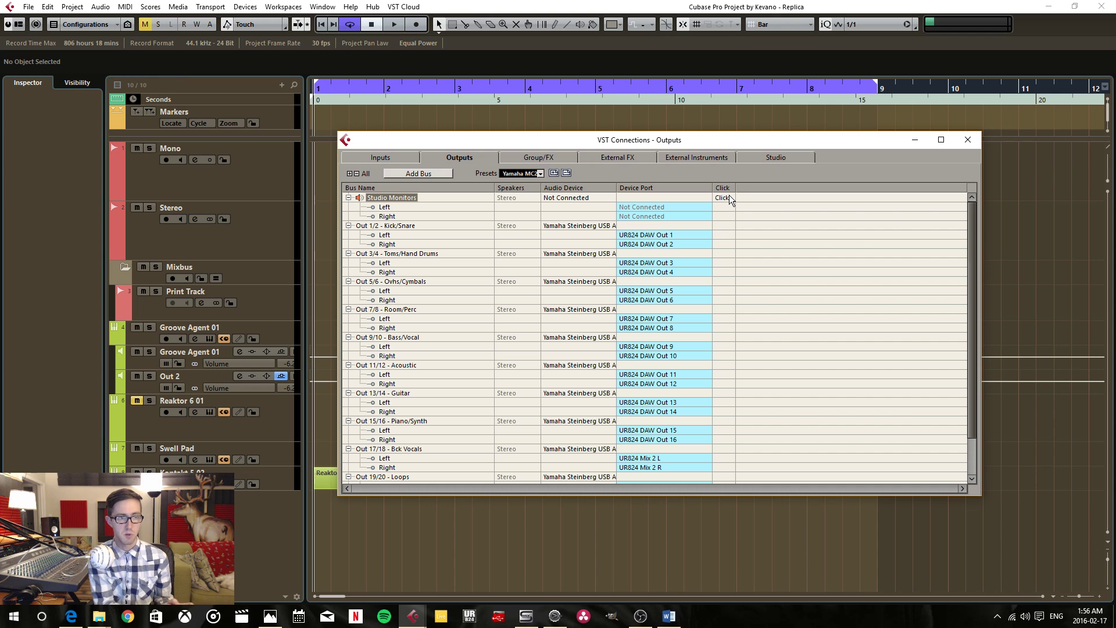
{"action": "right_click", "coordinate": [393, 198]}
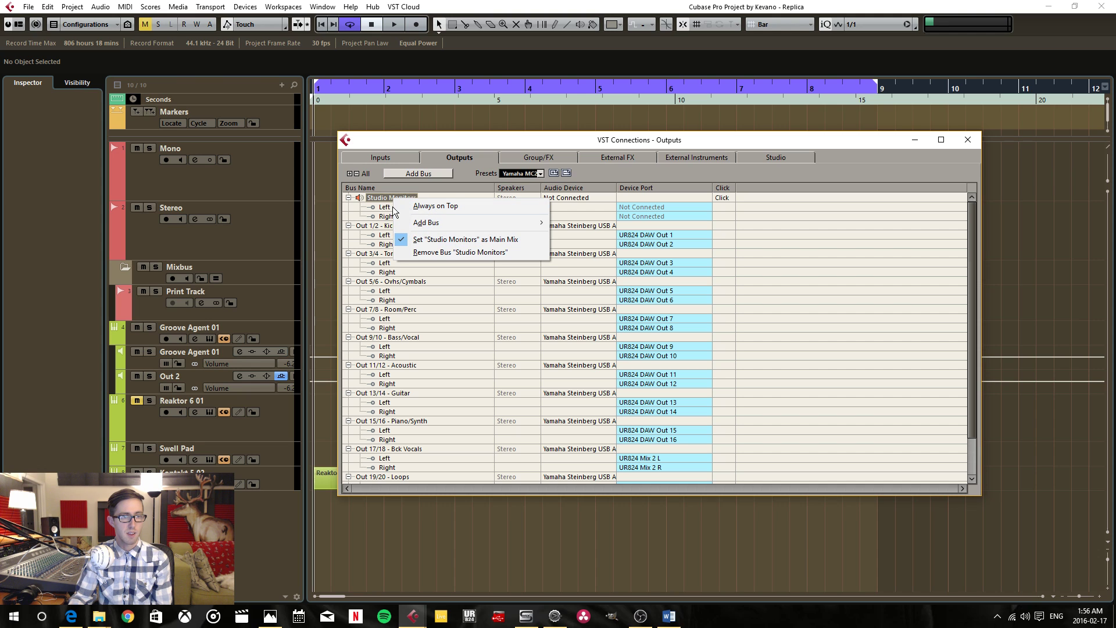
{"action": "left_click", "coordinate": [513, 240]}
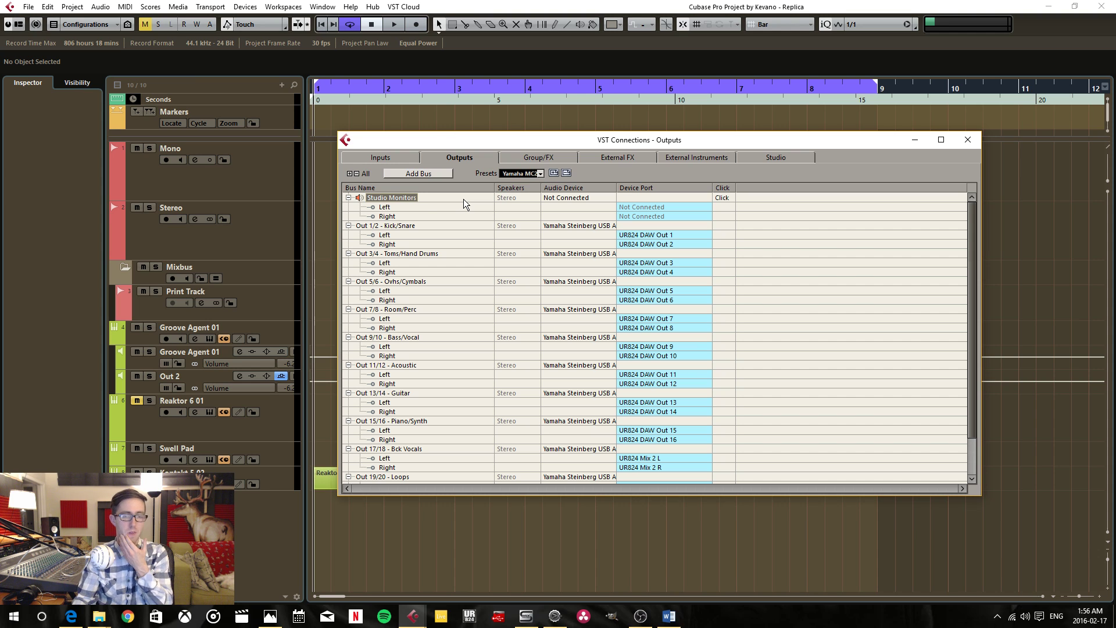
Assign UR824 Mix 1 L to the left channel of Monitor 1 in the Studio connections
{"action": "left_click", "coordinate": [773, 156]}
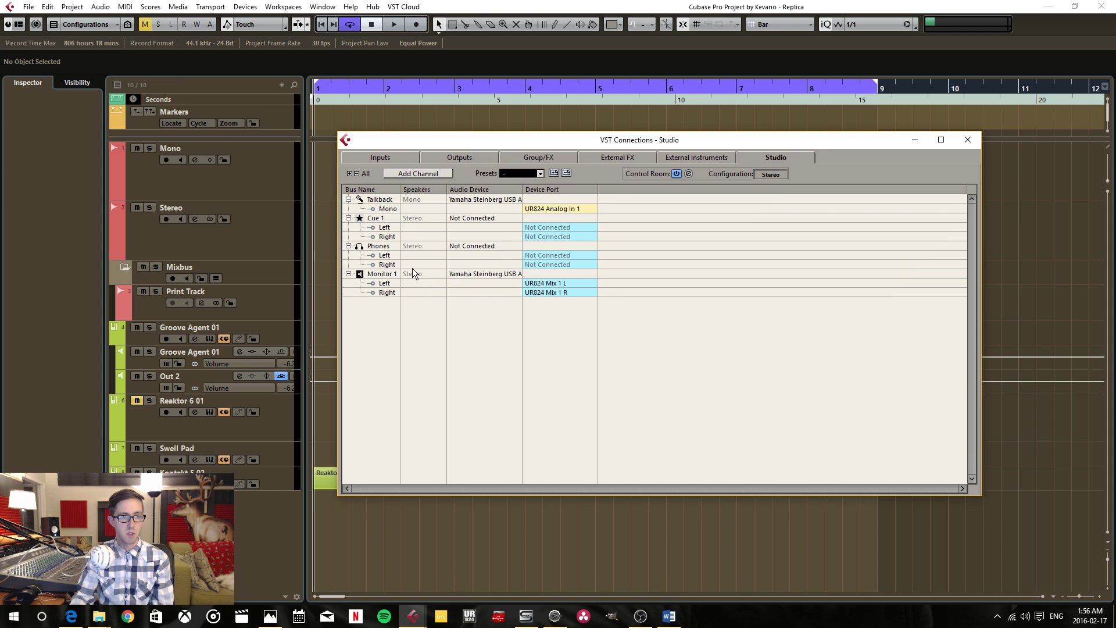
{"action": "left_click", "coordinate": [549, 283]}
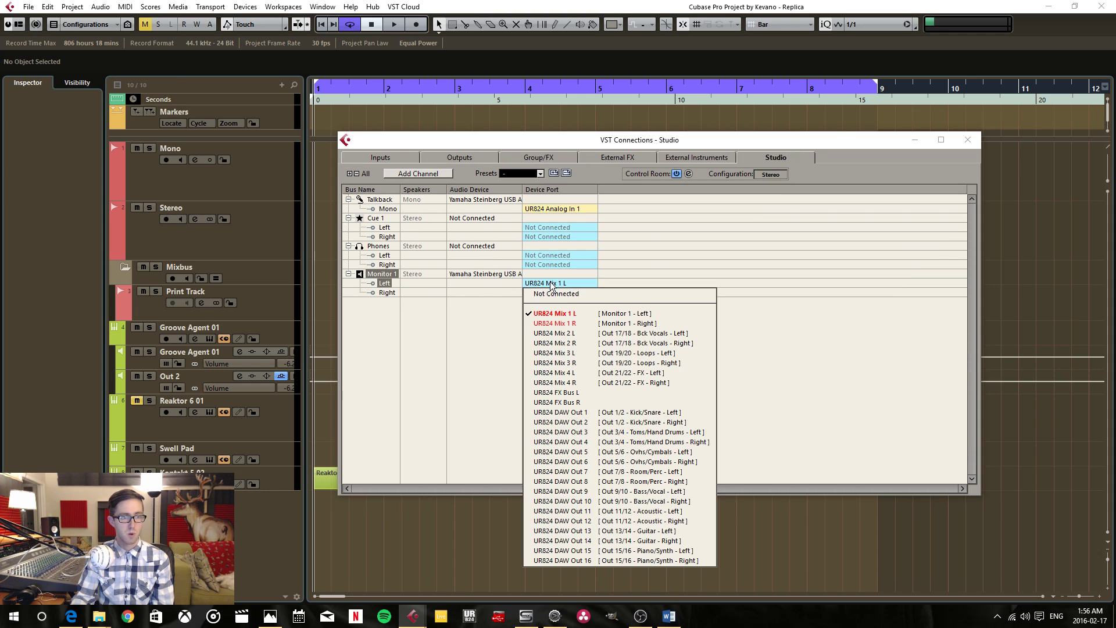
{"action": "left_click", "coordinate": [572, 313]}
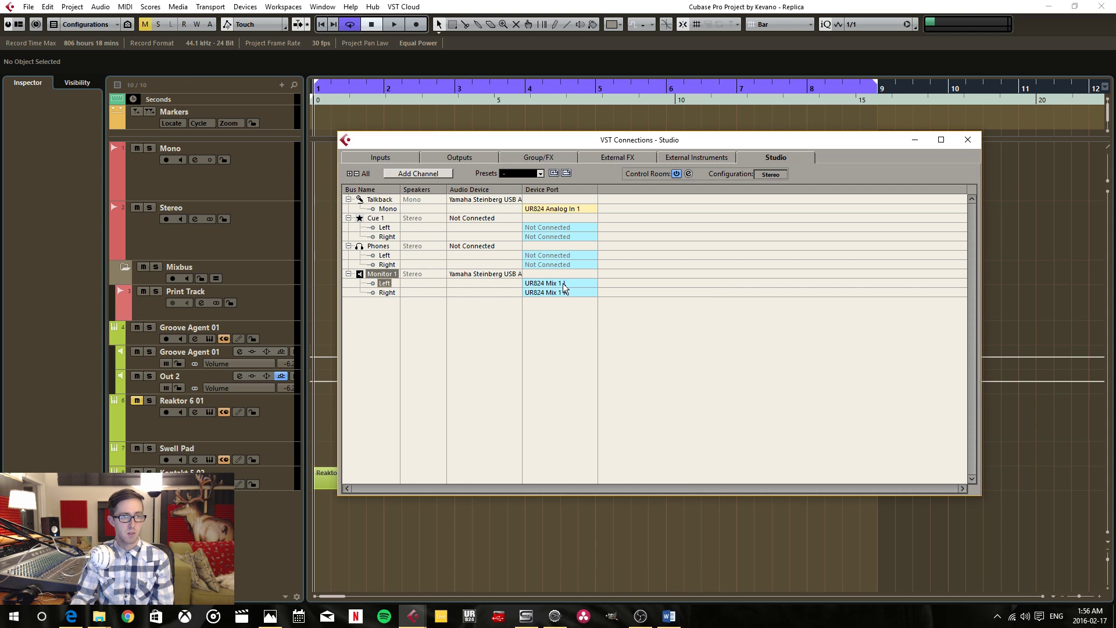
Compare the output and Studio connections and examine the ports available for the Studio Monitors bus's left channel without changing it
{"action": "left_click", "coordinate": [473, 157]}
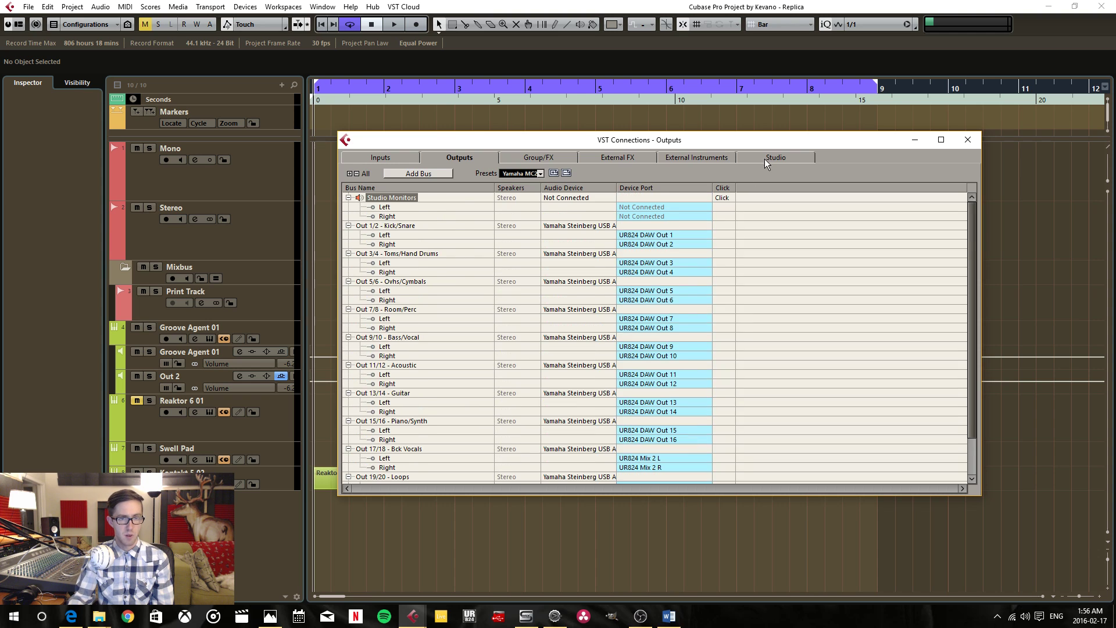
{"action": "left_click", "coordinate": [765, 159]}
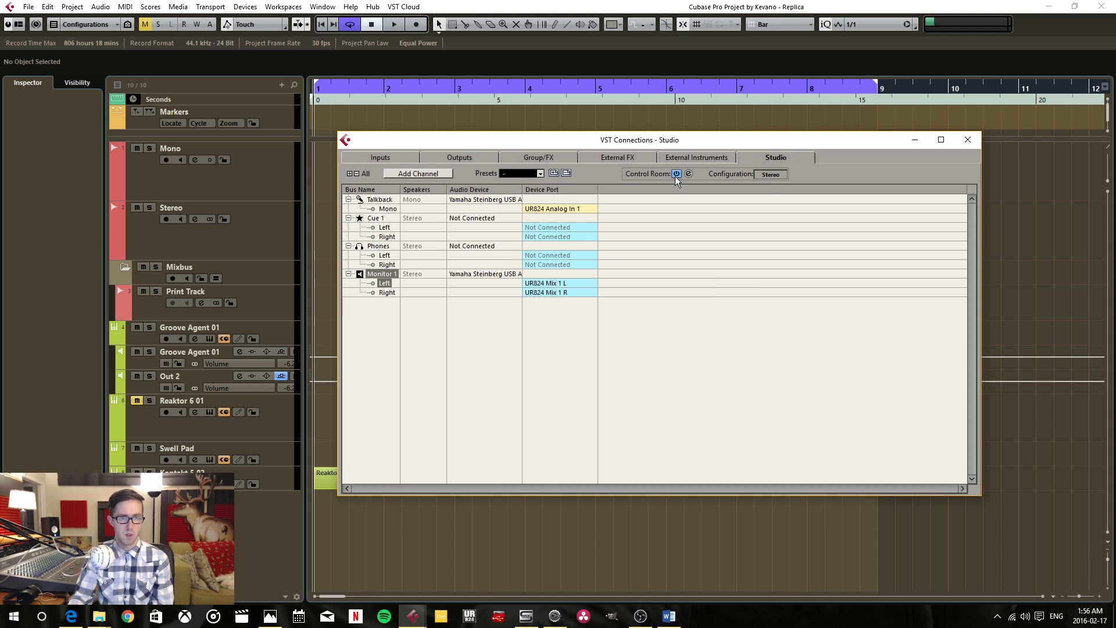
{"action": "left_click", "coordinate": [462, 158]}
{"action": "left_click", "coordinate": [657, 207]}
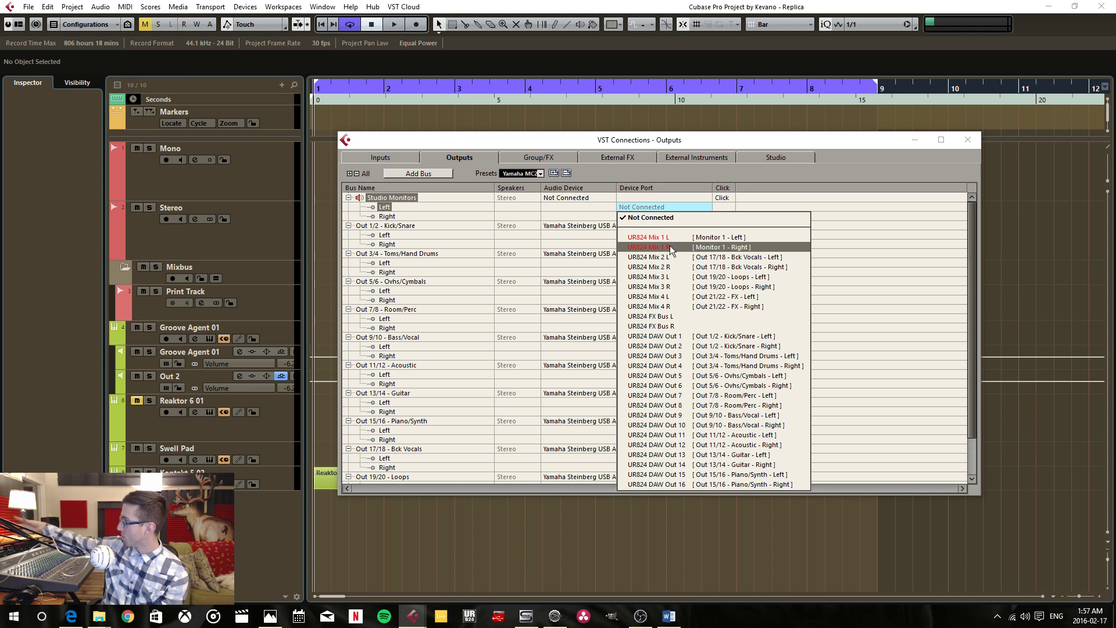
{"action": "left_click", "coordinate": [817, 148]}
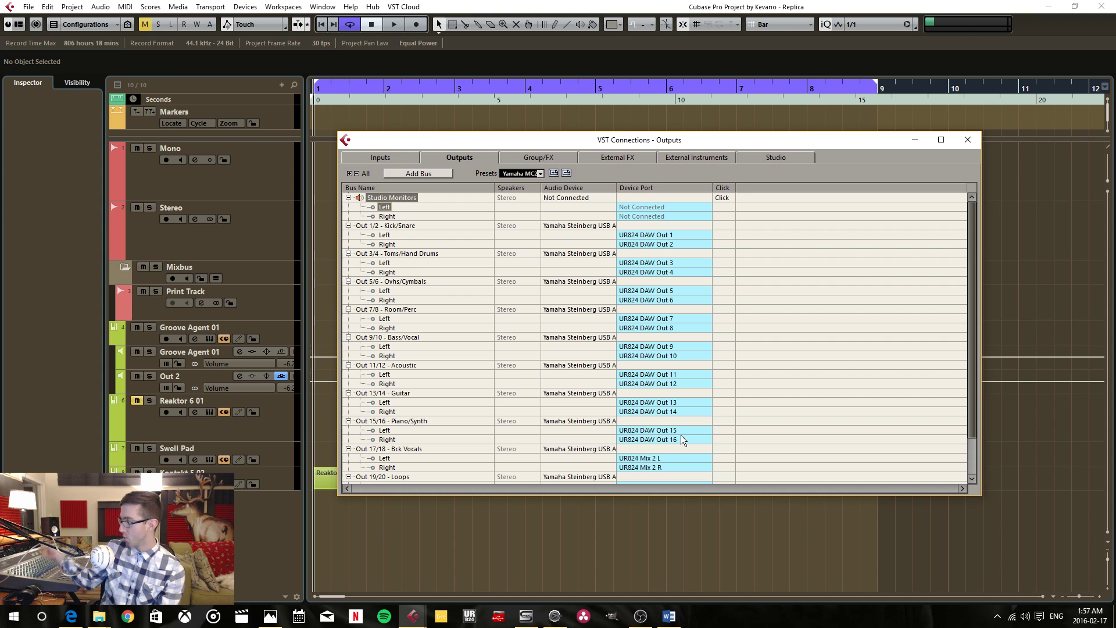
{"action": "scroll", "coordinate": [803, 416], "scroll_direction": "down", "scroll_amount": 3}
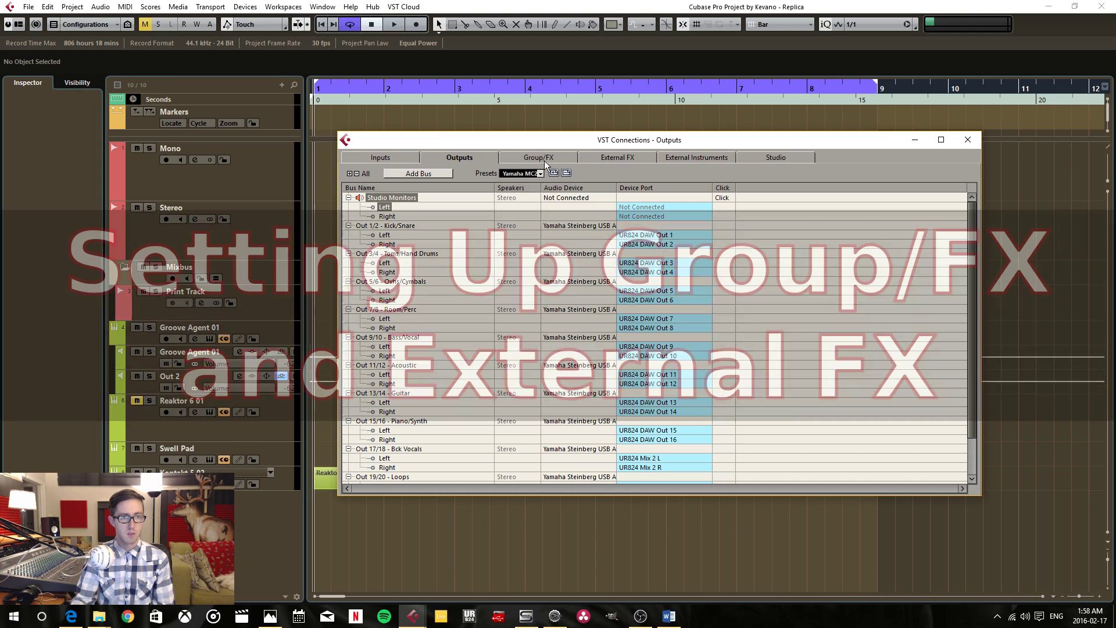
Add one stereo group channel track named asdf from the project's track list, with its output routed to Studio Monitors
{"action": "left_click", "coordinate": [514, 160]}
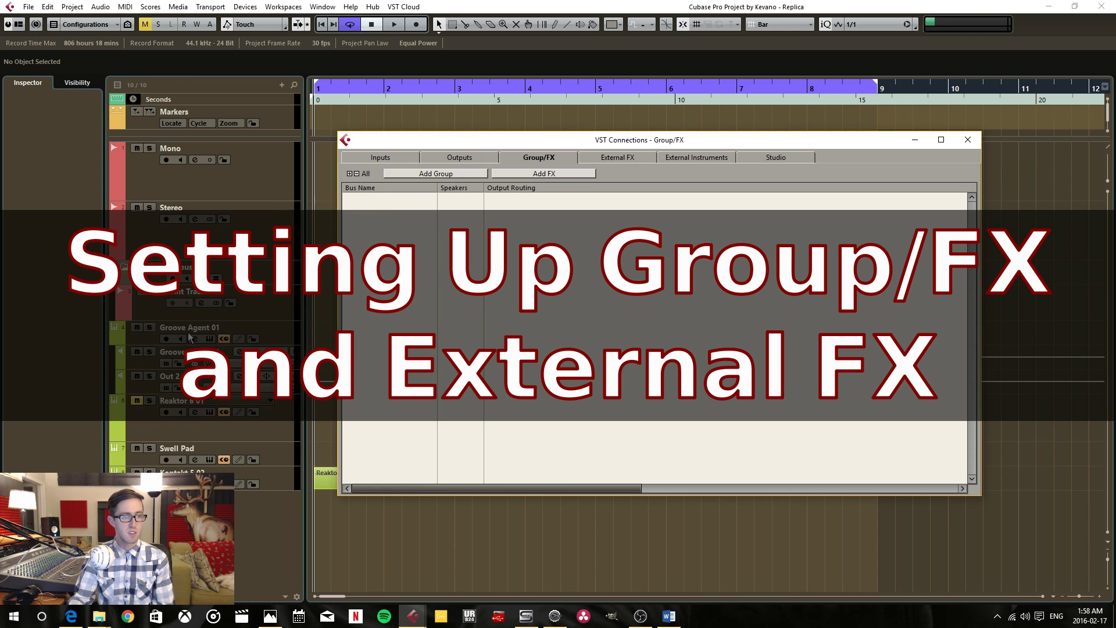
{"action": "right_click", "coordinate": [190, 256]}
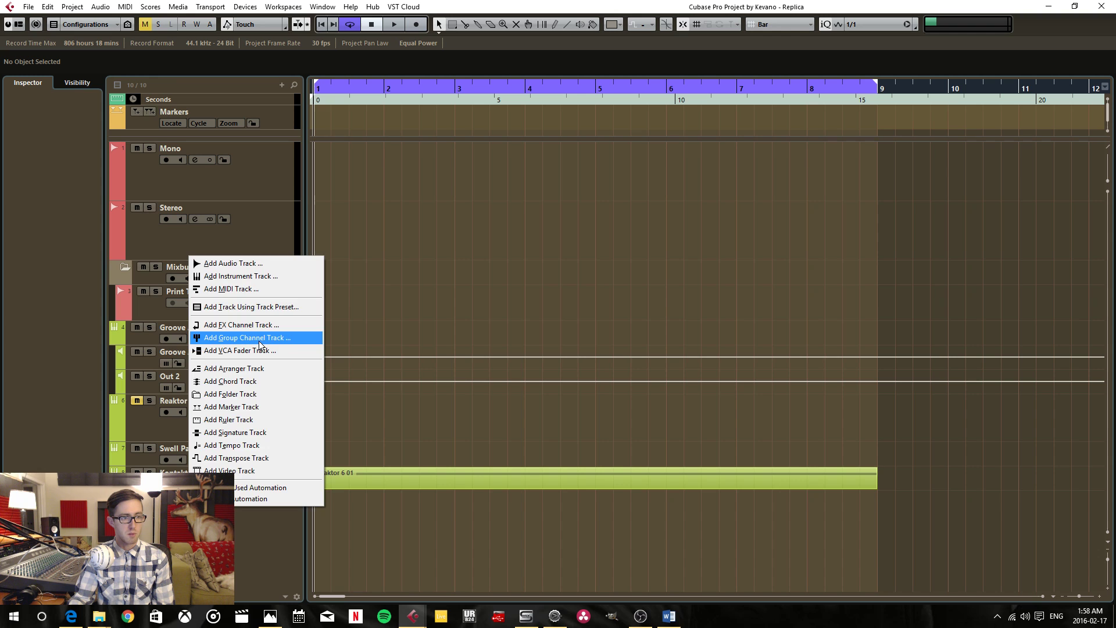
{"action": "left_click", "coordinate": [259, 339]}
{"action": "left_click", "coordinate": [374, 327]}
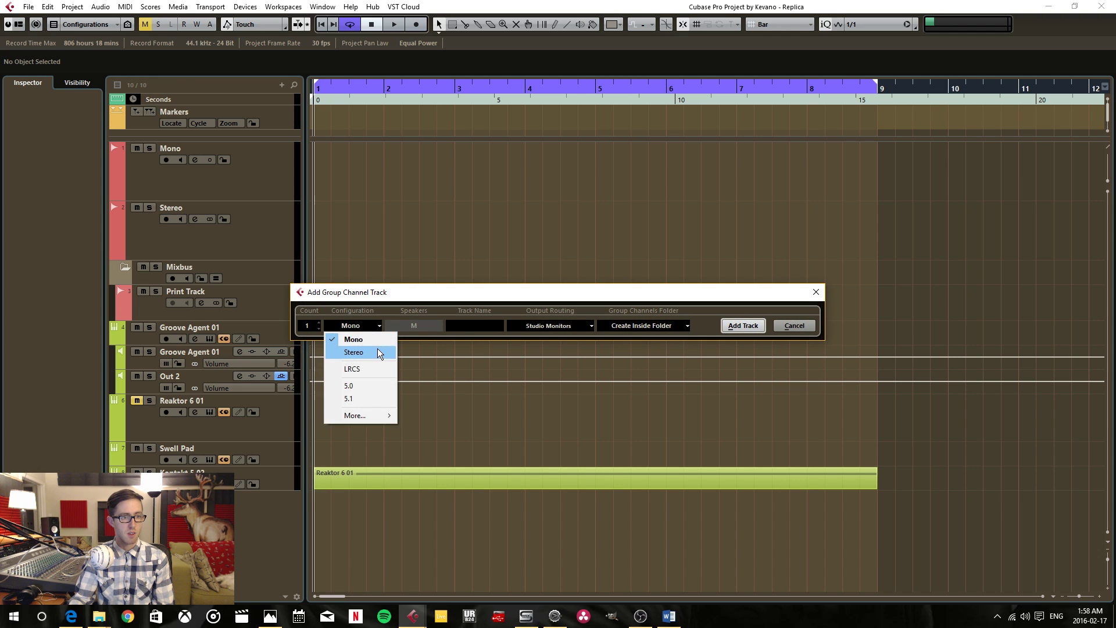
{"action": "left_click", "coordinate": [378, 348]}
{"action": "left_click", "coordinate": [494, 328]}
{"action": "type", "text": "asdf"}
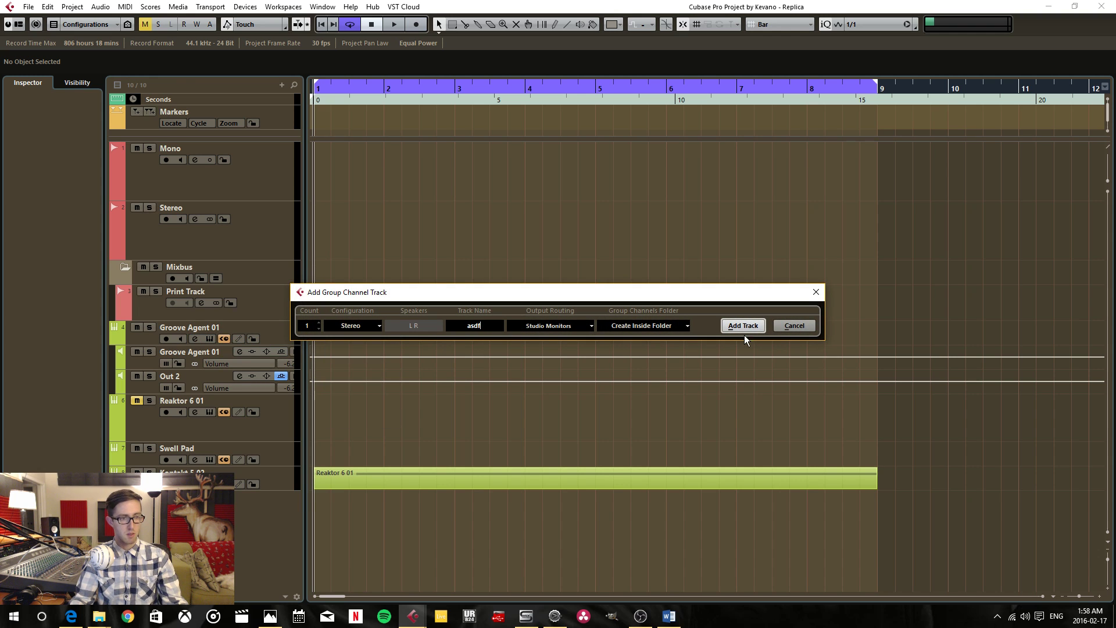
{"action": "left_click", "coordinate": [743, 326]}
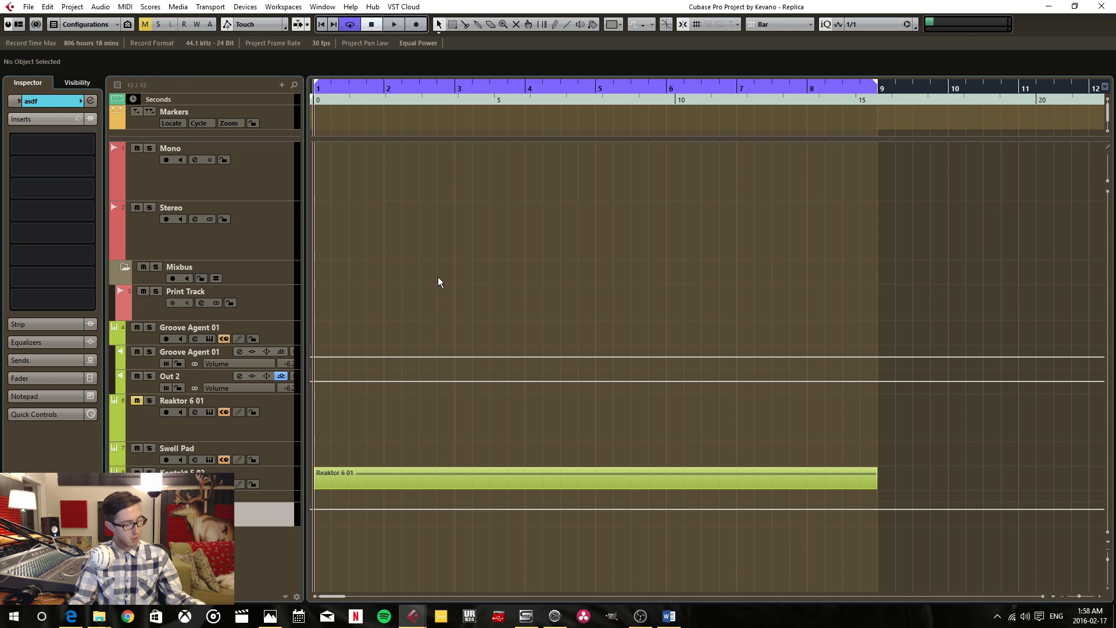
Check the output routing options for the asdf group in VST Connections without changing the routing
{"action": "key", "text": "F4"}
{"action": "left_click", "coordinate": [516, 199]}
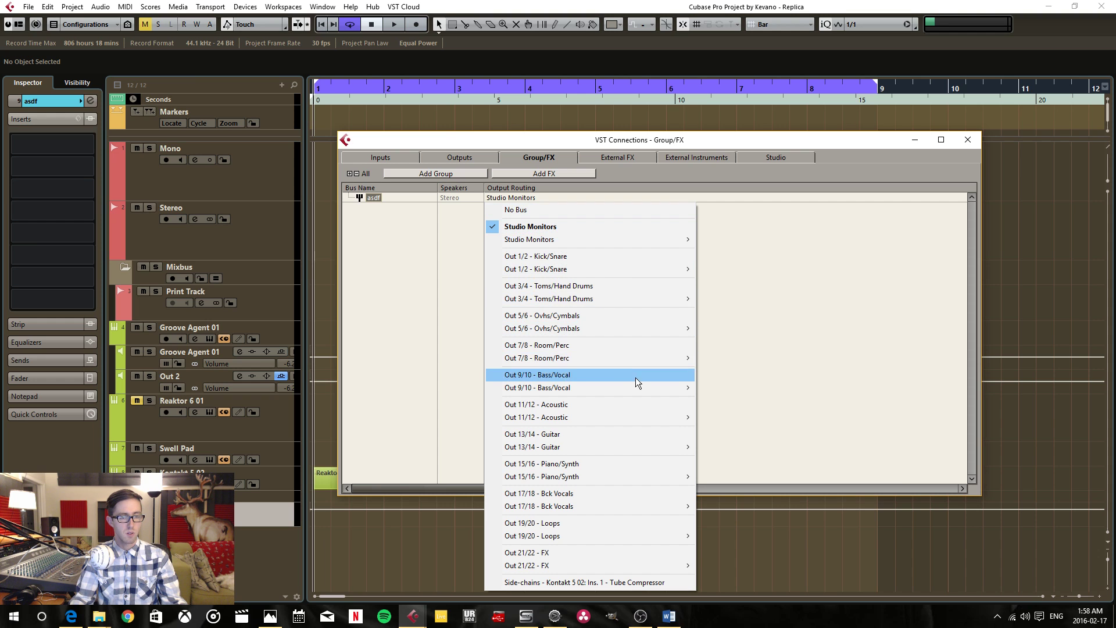
{"action": "left_click", "coordinate": [793, 274]}
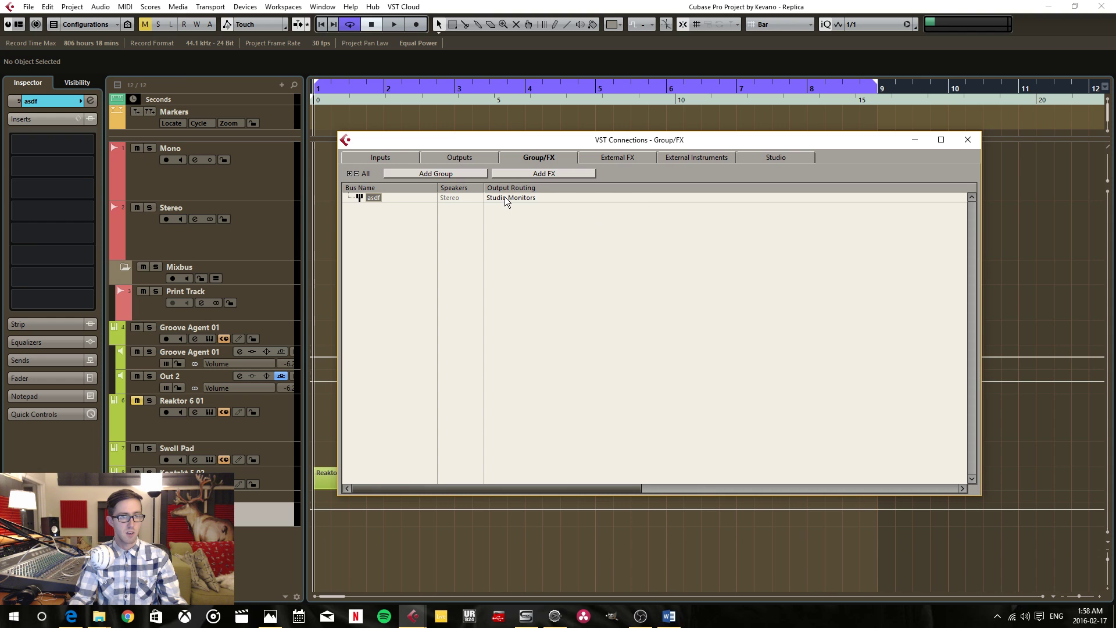
Remove the asdf group channel in VST Connections
{"action": "right_click", "coordinate": [505, 196]}
{"action": "left_click", "coordinate": [494, 200]}
{"action": "left_click", "coordinate": [507, 198]}
{"action": "right_click", "coordinate": [507, 199]}
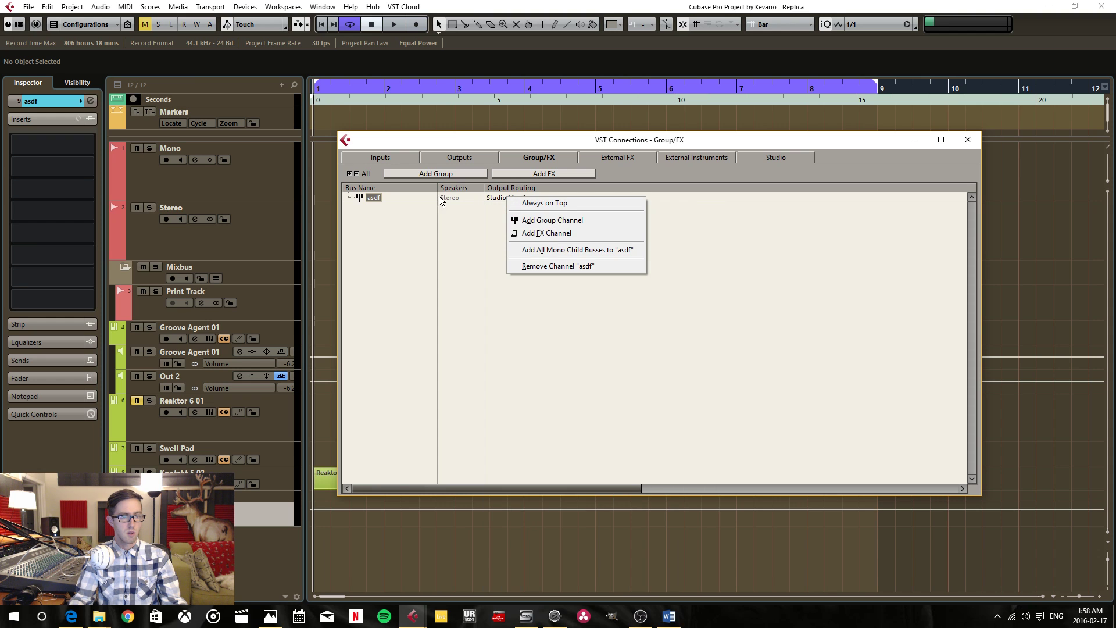
{"action": "right_click", "coordinate": [371, 198]}
{"action": "left_click", "coordinate": [406, 266]}
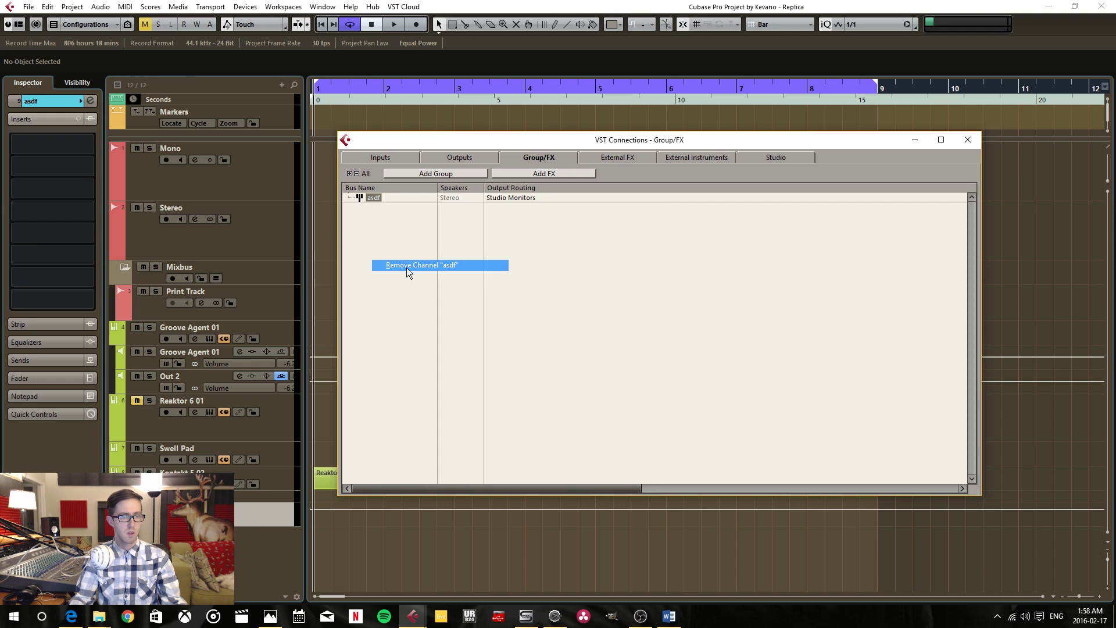
Add one unnamed stereo group channel routed to Studio Monitors from VST Connections, then close the connections window
{"action": "left_click", "coordinate": [448, 172]}
{"action": "left_click", "coordinate": [743, 326]}
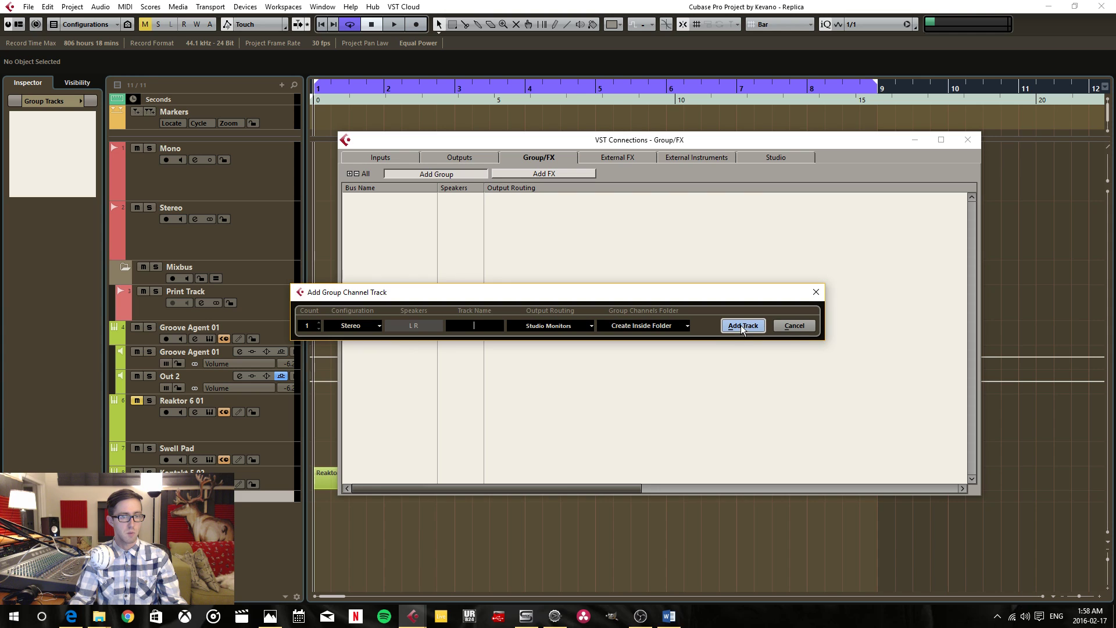
{"action": "key", "text": "F4"}
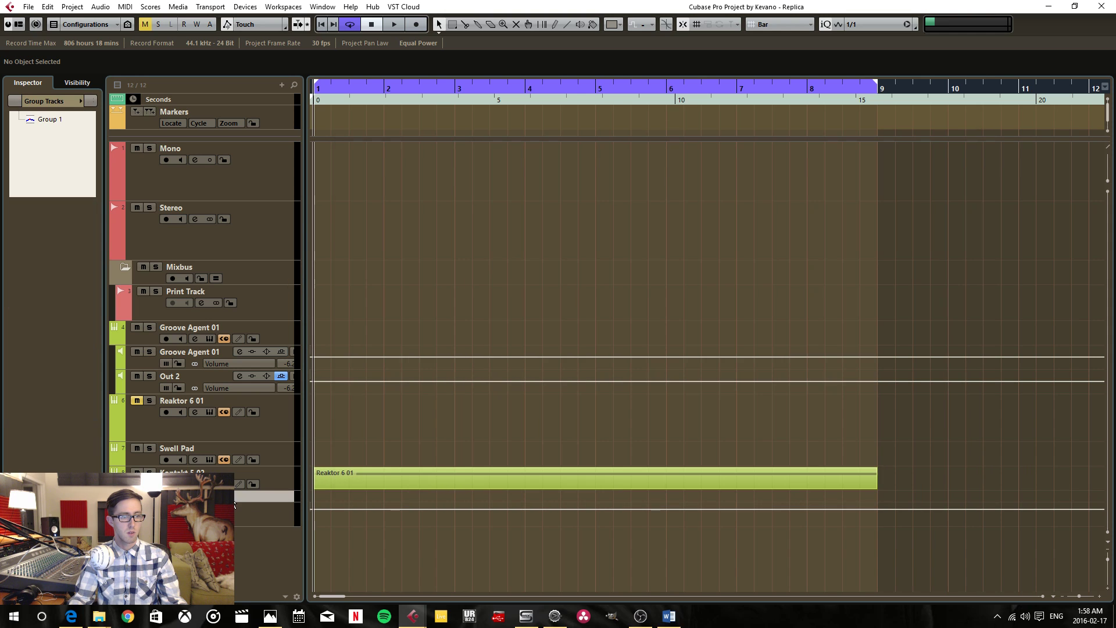
Remove the newly added group track and its Group Tracks folder from the project
{"action": "right_click", "coordinate": [246, 515]}
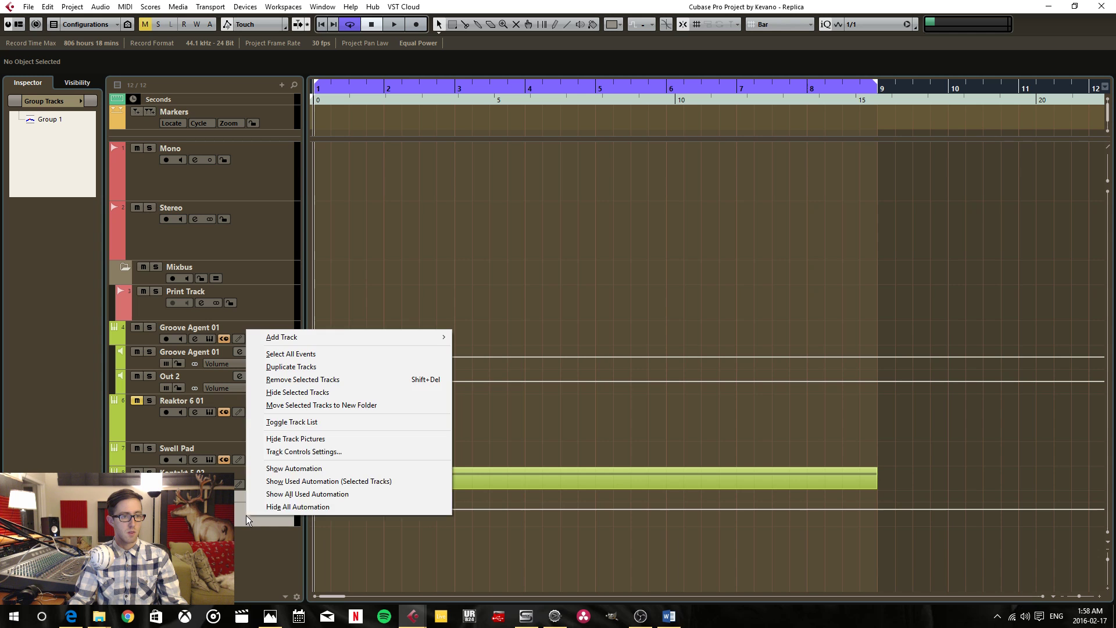
{"action": "left_click", "coordinate": [330, 383]}
{"action": "left_click", "coordinate": [543, 348]}
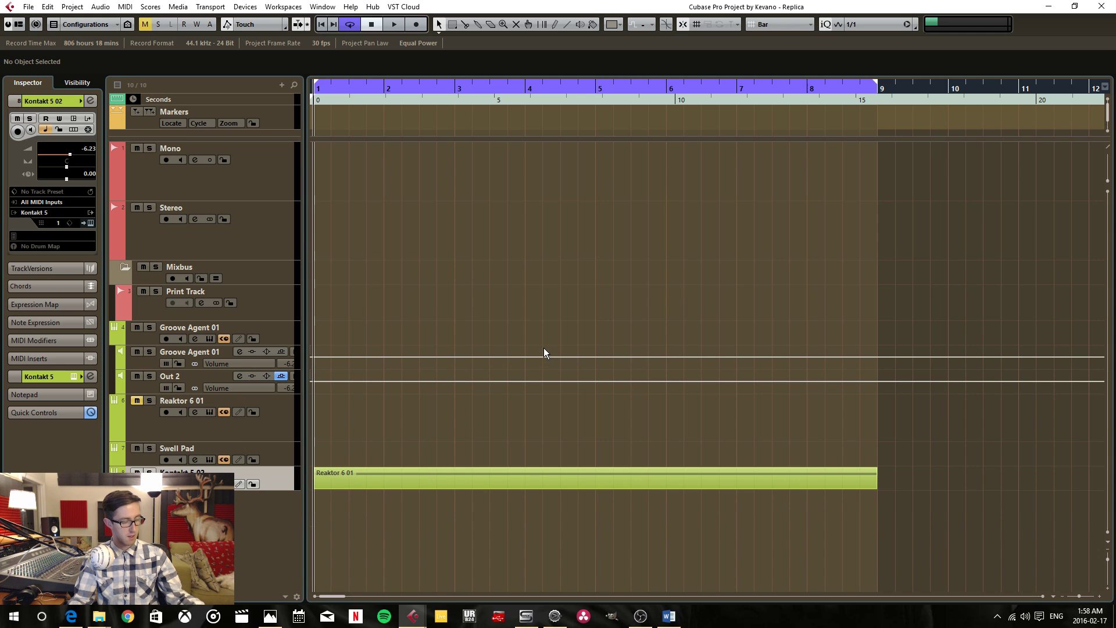
Show the External FX connections in VST Connections
{"action": "key", "text": "F4"}
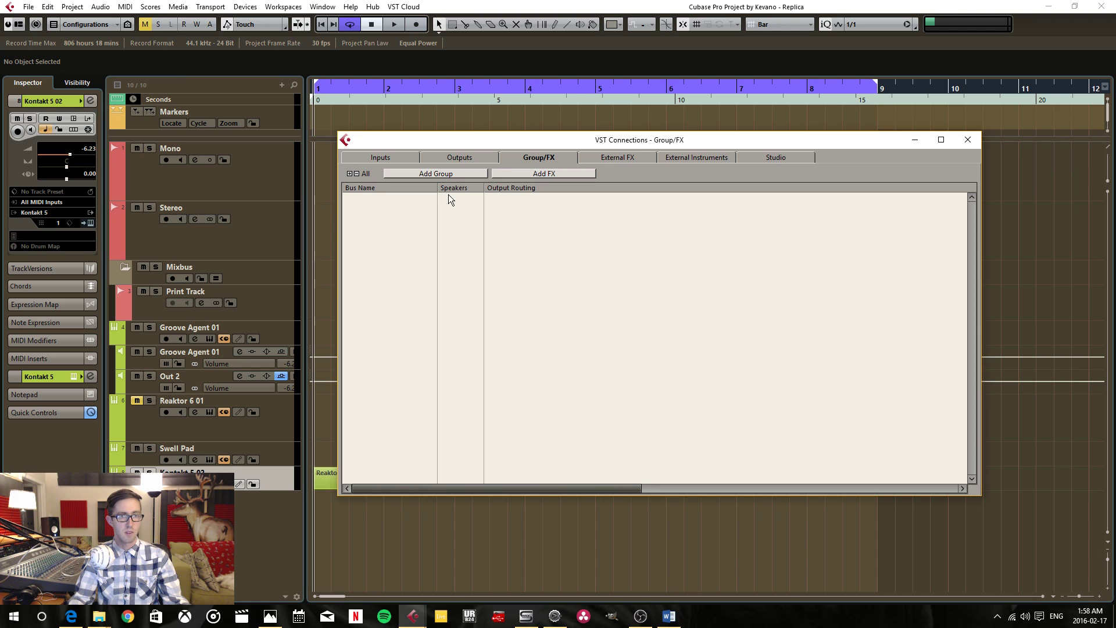
{"action": "left_click", "coordinate": [632, 155]}
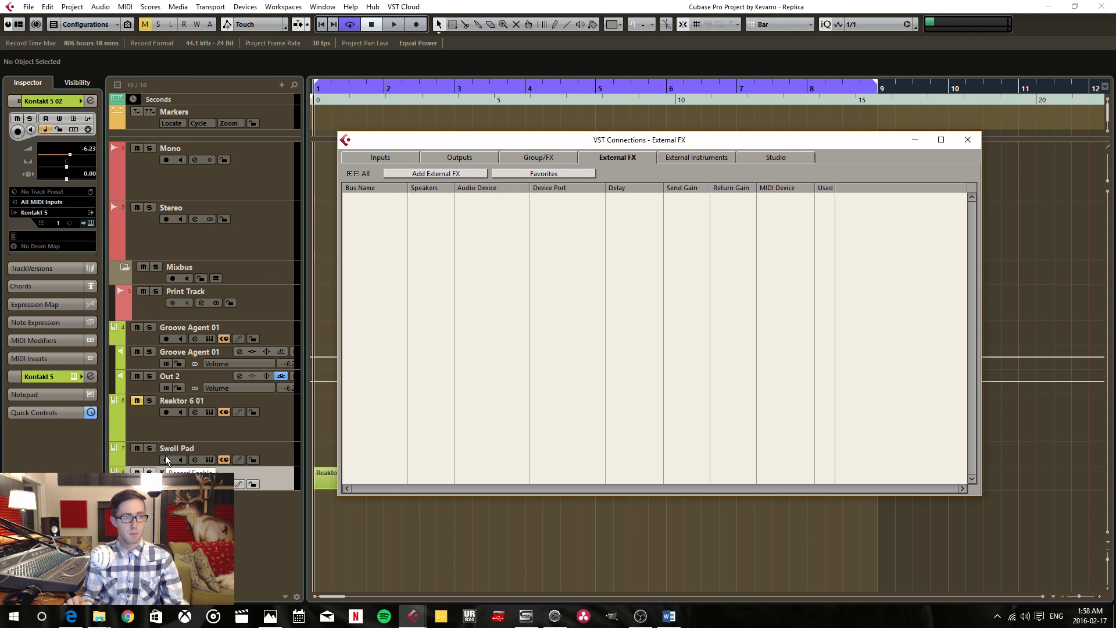
Look through the effects offered for an empty insert slot on the Kontakt 5 02 channel, then return to the External FX connections
{"action": "left_click", "coordinate": [90, 376]}
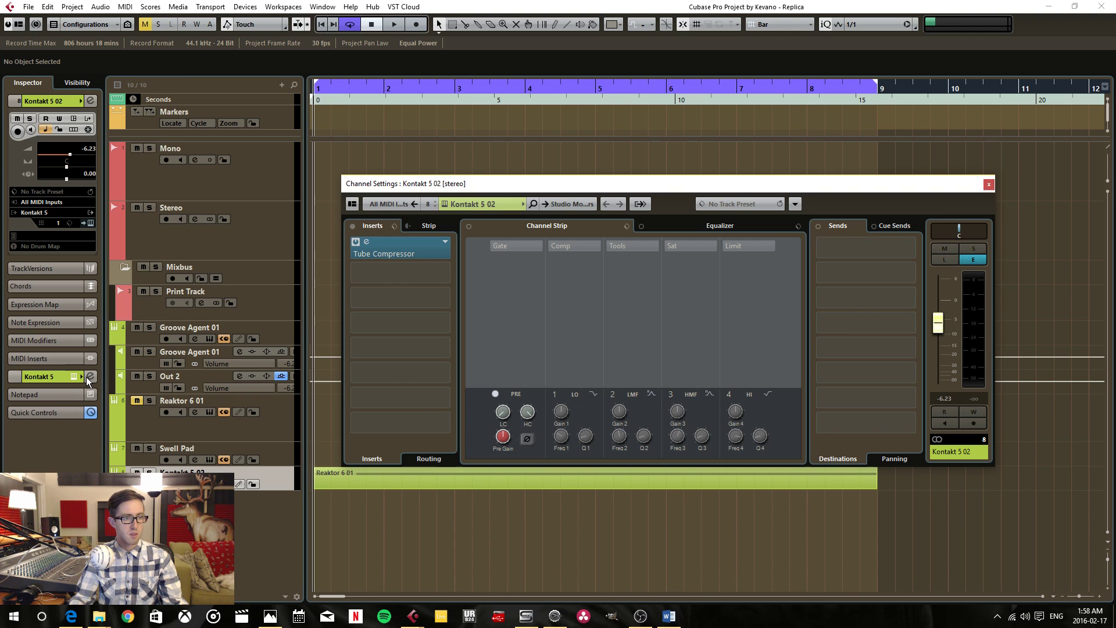
{"action": "left_click", "coordinate": [420, 274]}
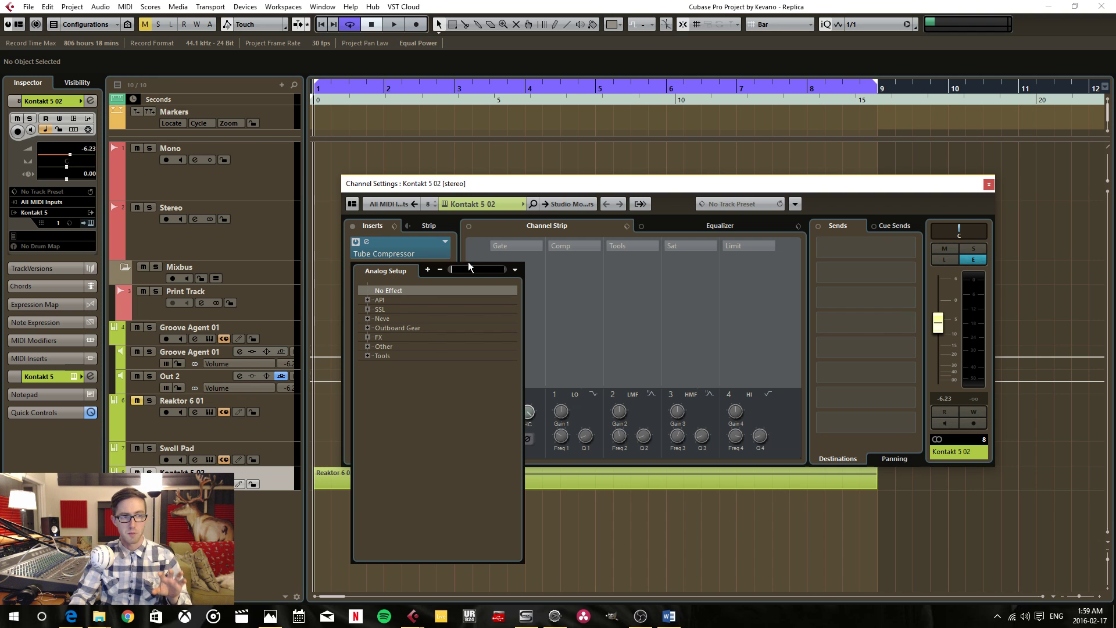
{"action": "left_click", "coordinate": [599, 186]}
{"action": "key", "text": "F4"}
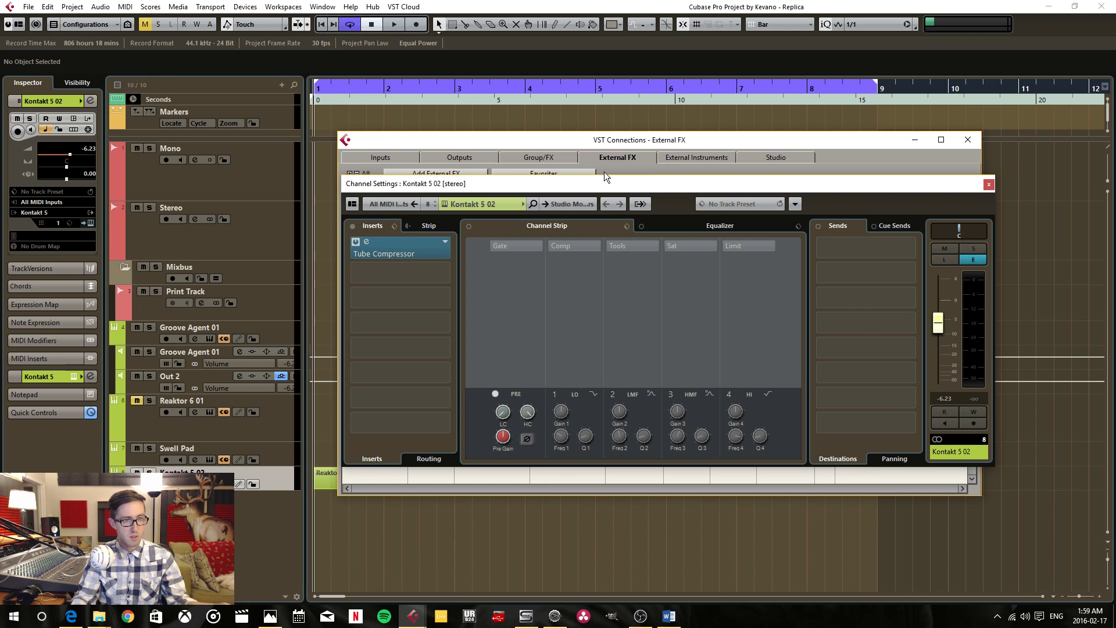
{"action": "left_click", "coordinate": [988, 185]}
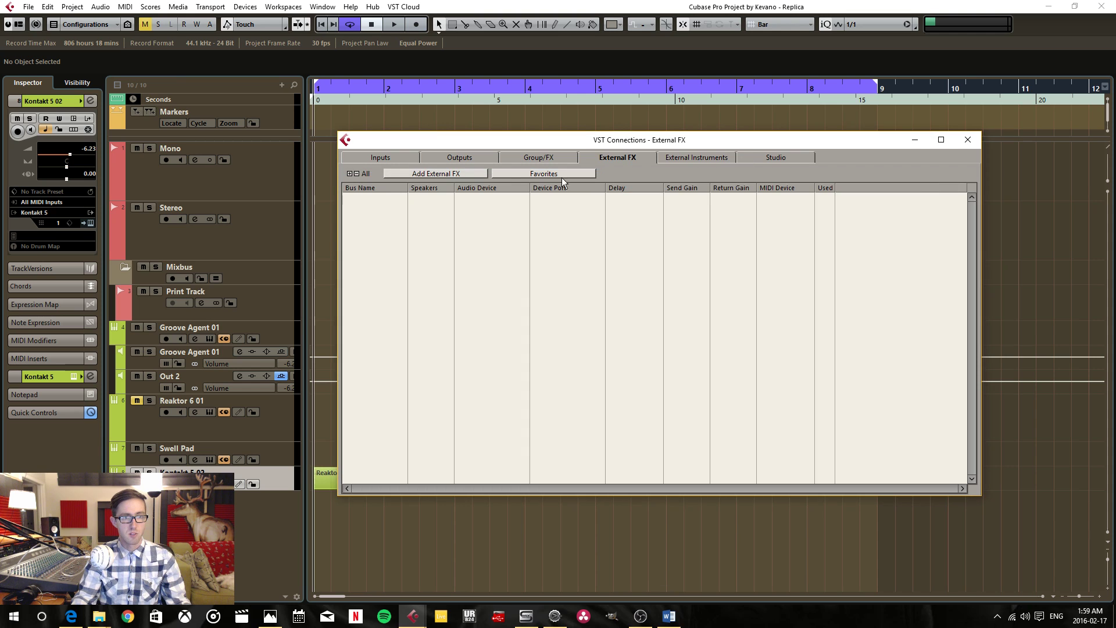
Add an external effect named Compresoor with stereo send and stereo return configurations
{"action": "left_click", "coordinate": [458, 173]}
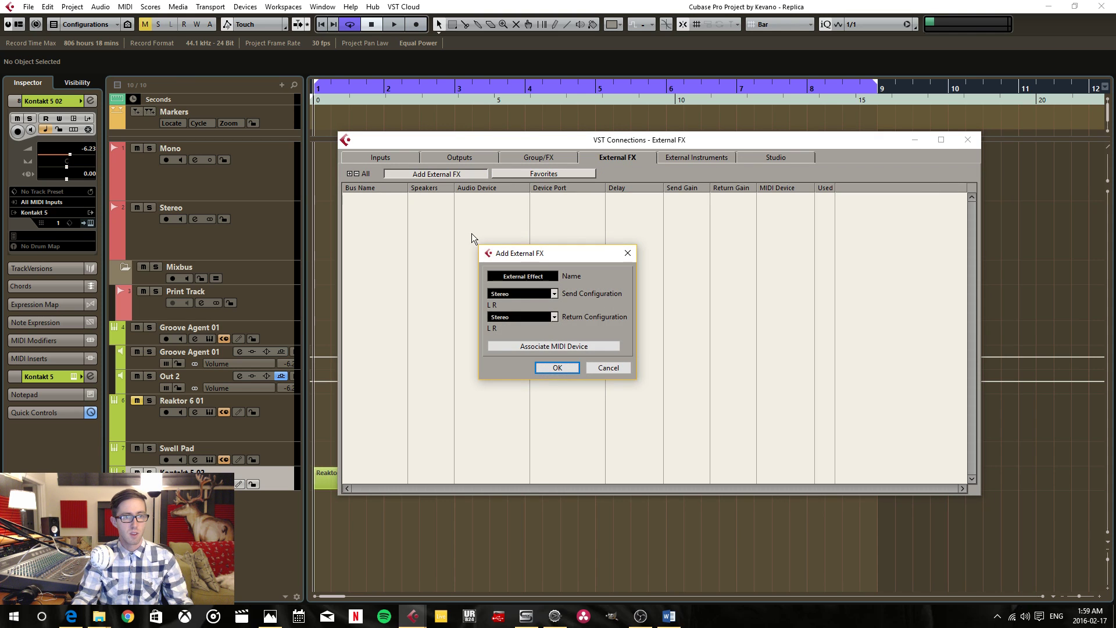
{"action": "left_click", "coordinate": [536, 273]}
{"action": "type", "text": "Con"}
{"action": "type", "text": "preso"}
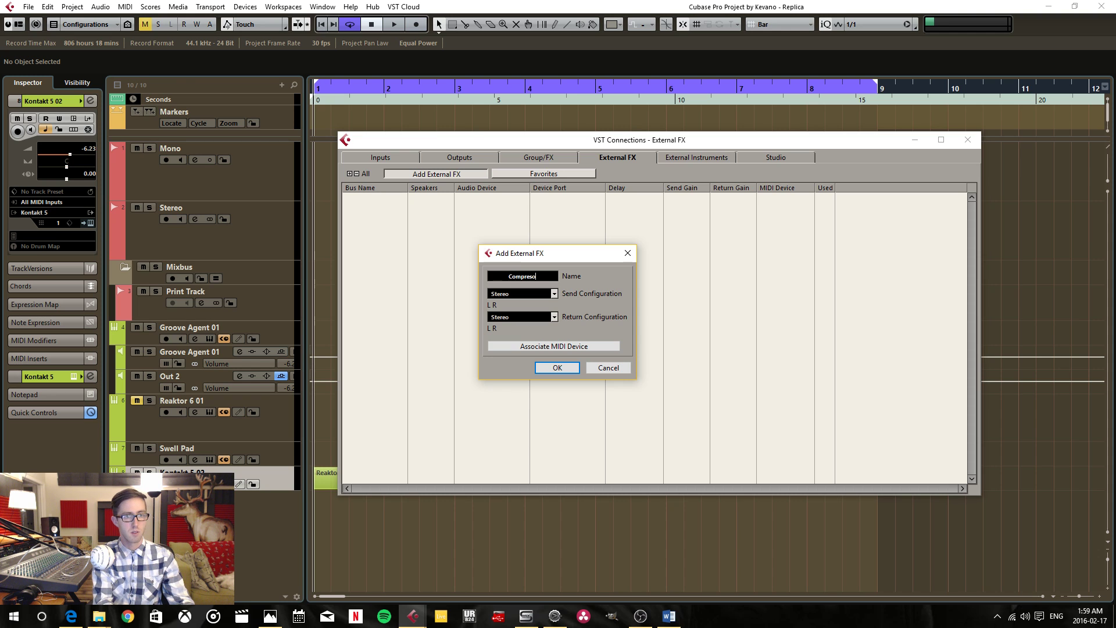
{"action": "type", "text": "or"}
{"action": "left_click", "coordinate": [555, 369]}
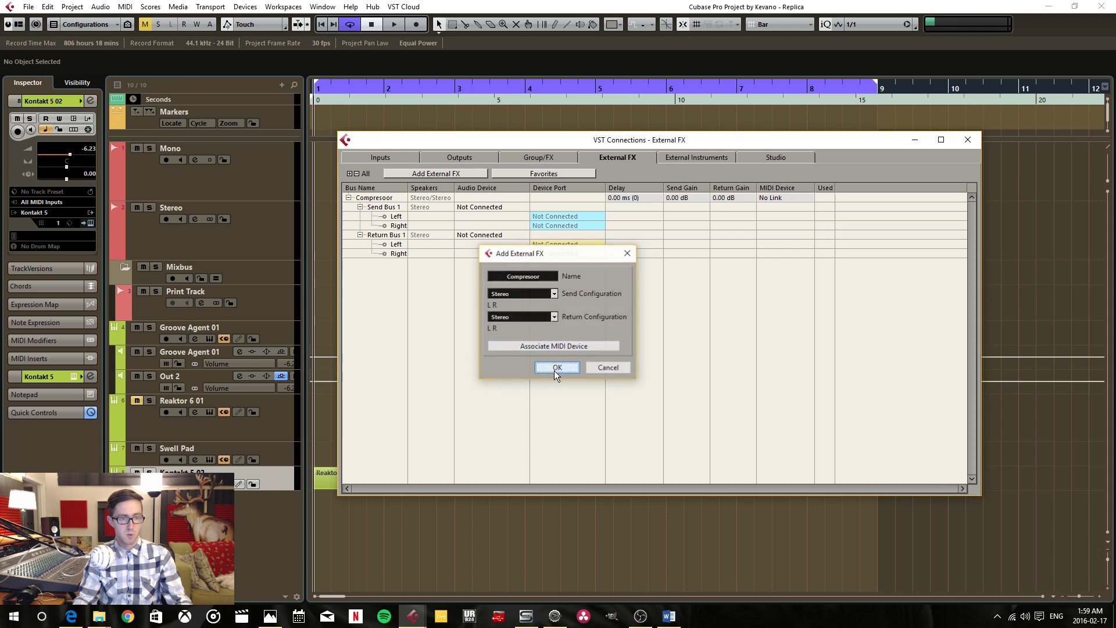
Connect the Compresoor send bus's left and right channels to UR824 FX Bus L and UR824 FX Bus R
{"action": "left_click", "coordinate": [542, 218]}
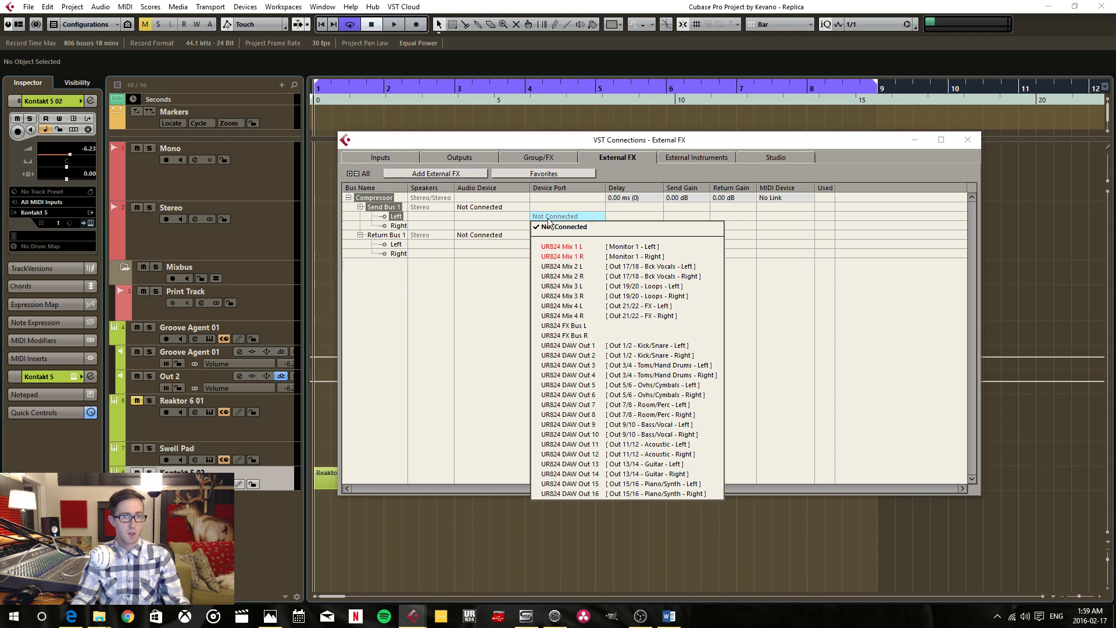
{"action": "left_click", "coordinate": [583, 326]}
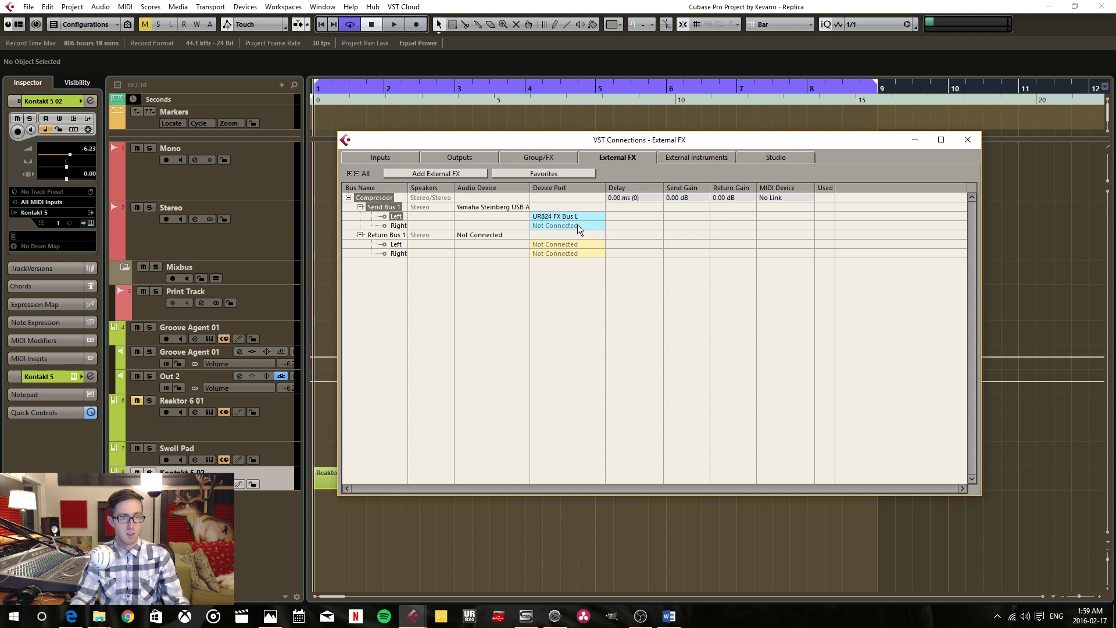
{"action": "left_click", "coordinate": [574, 225]}
{"action": "left_click", "coordinate": [596, 344]}
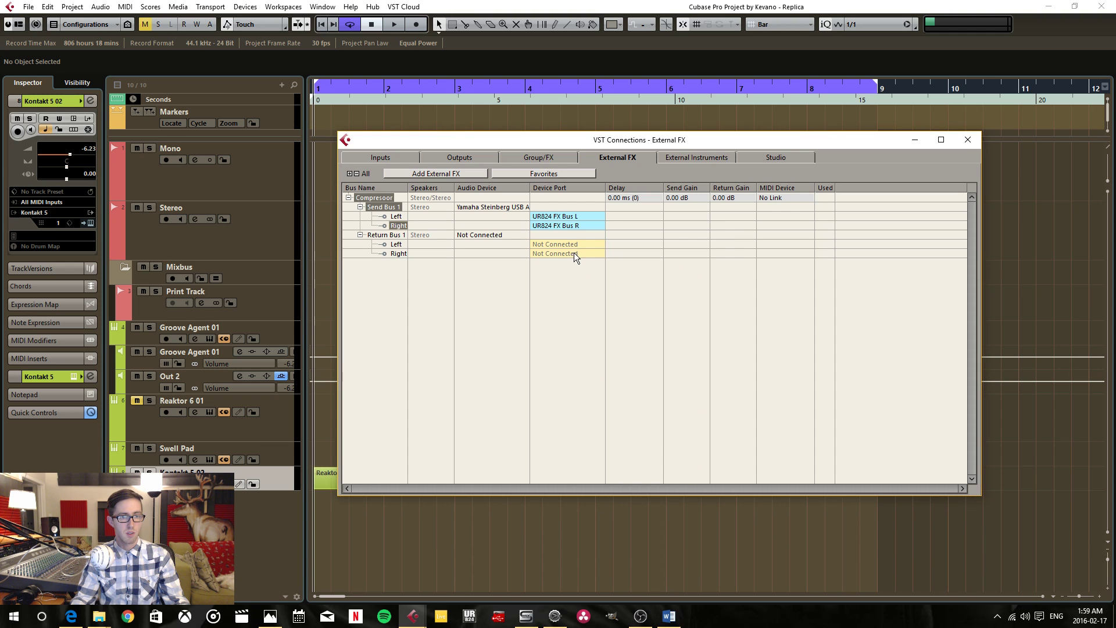
Set the left and right device ports of the Compresoor send bus back to Not Connected
{"action": "left_click", "coordinate": [576, 216]}
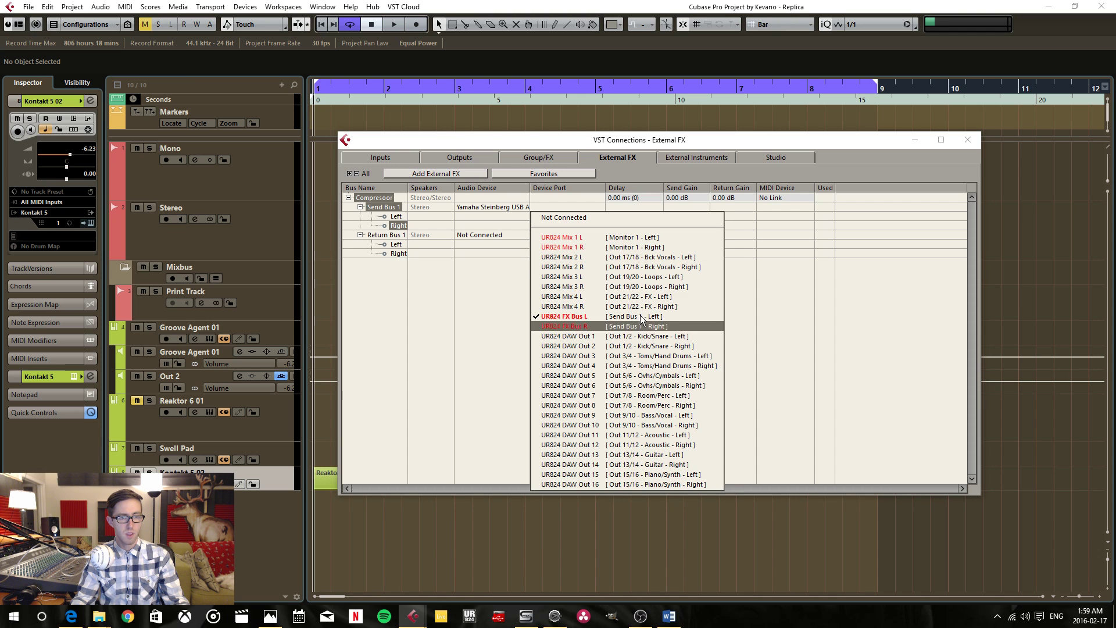
{"action": "left_click", "coordinate": [560, 219]}
{"action": "left_click", "coordinate": [557, 225]}
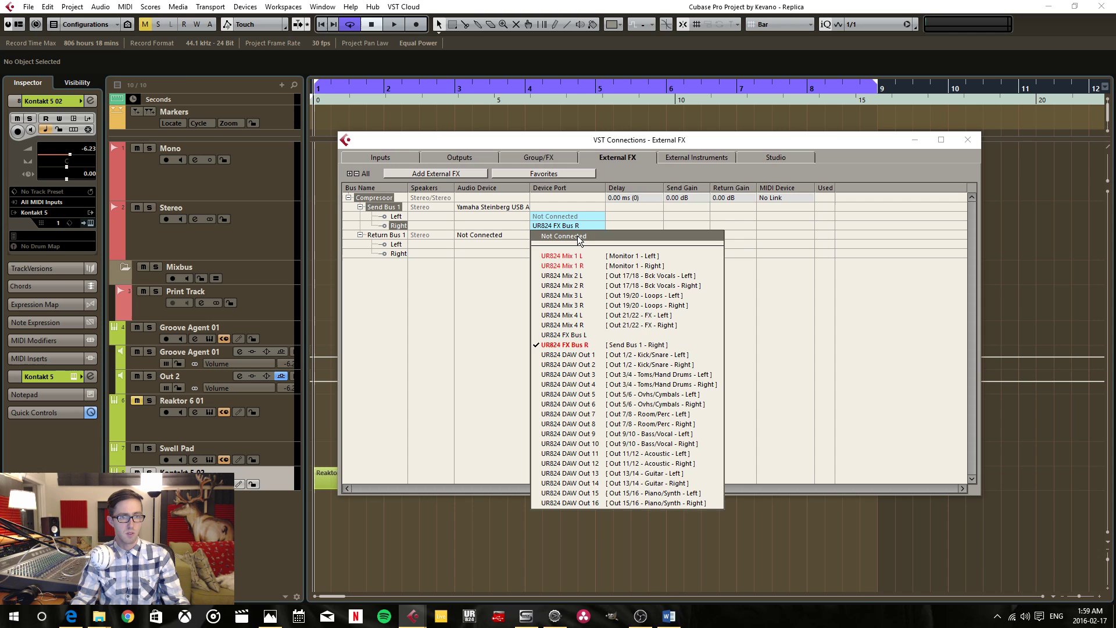
{"action": "left_click", "coordinate": [561, 236]}
{"action": "left_click", "coordinate": [583, 219]}
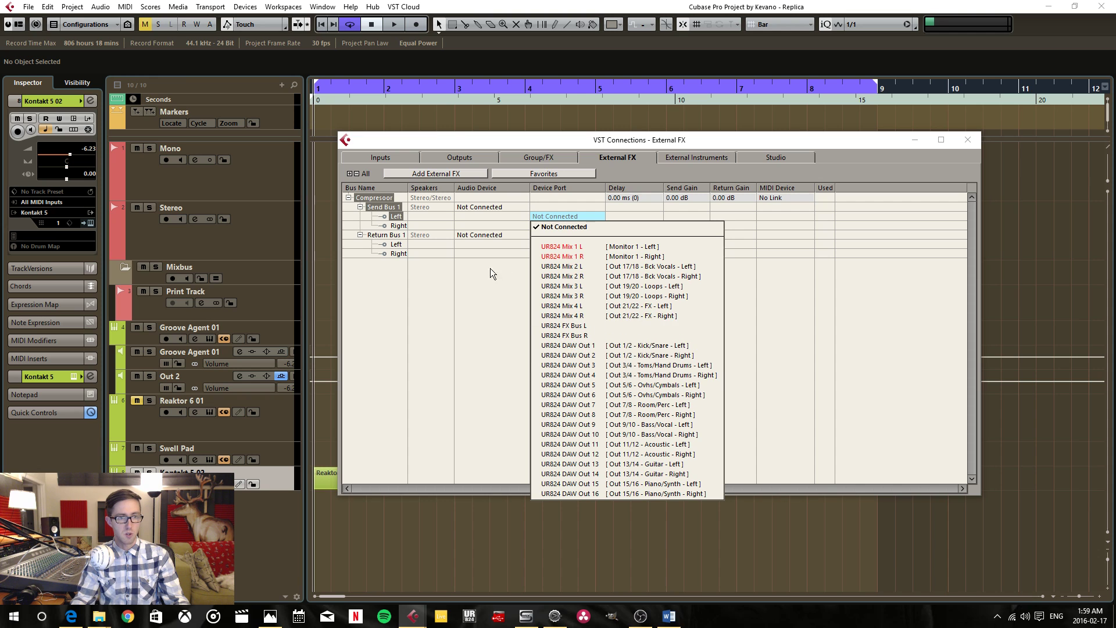
{"action": "left_click", "coordinate": [538, 253]}
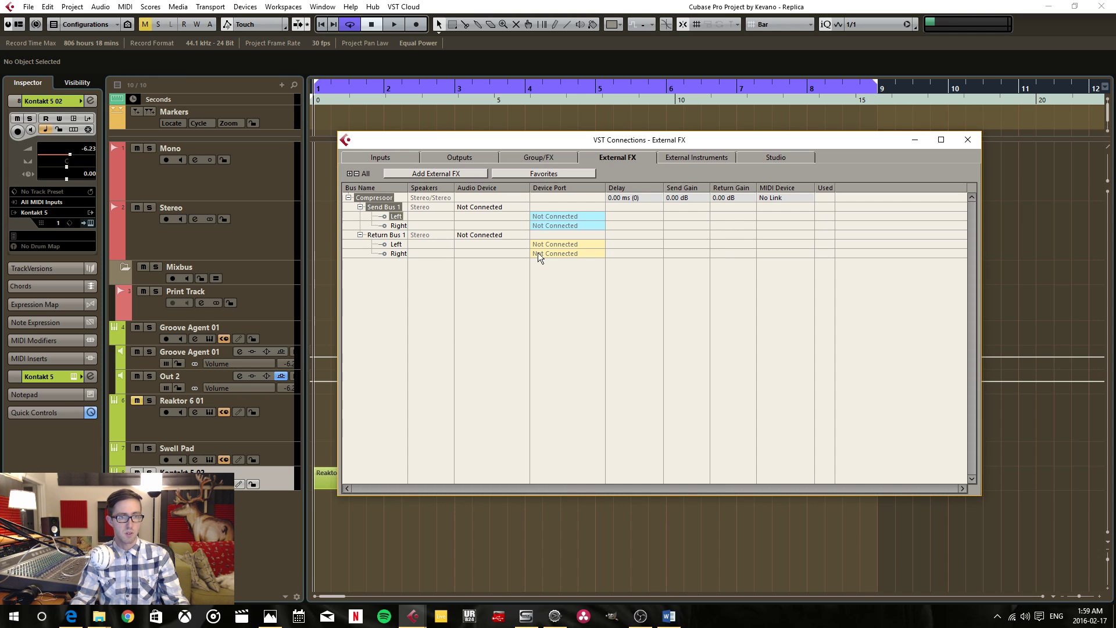
Assign UR824 DAW Out 1 and Out 2 to the Compresoor send bus's left and right channels, replacing their previous connections
{"action": "left_click", "coordinate": [575, 215]}
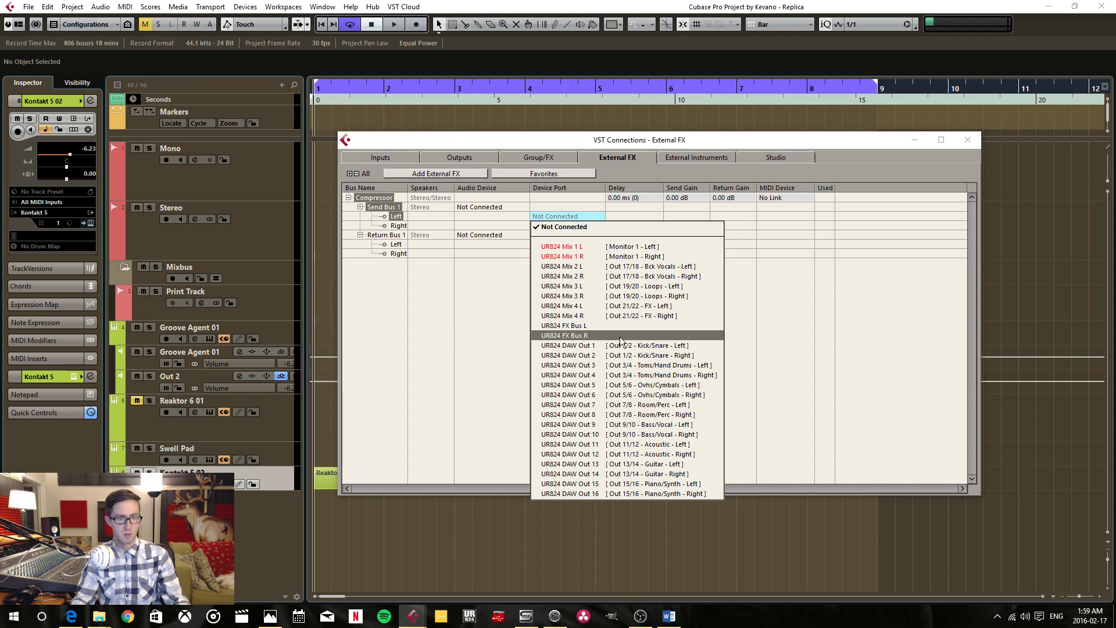
{"action": "left_click", "coordinate": [618, 341]}
{"action": "left_click", "coordinate": [549, 332]}
{"action": "left_click", "coordinate": [567, 226]}
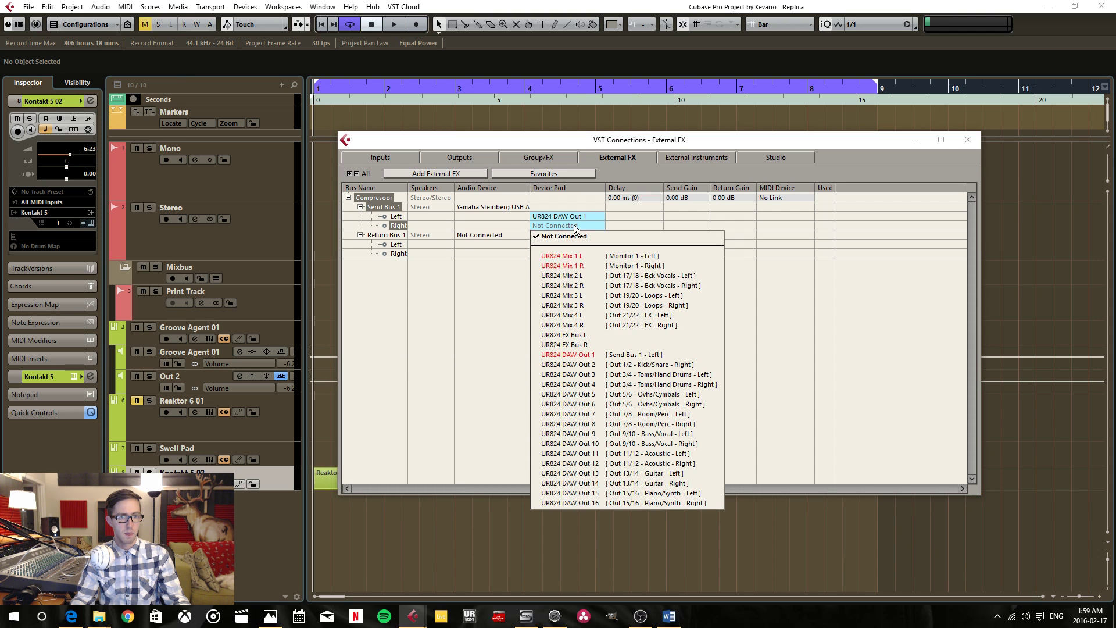
{"action": "left_click", "coordinate": [593, 364]}
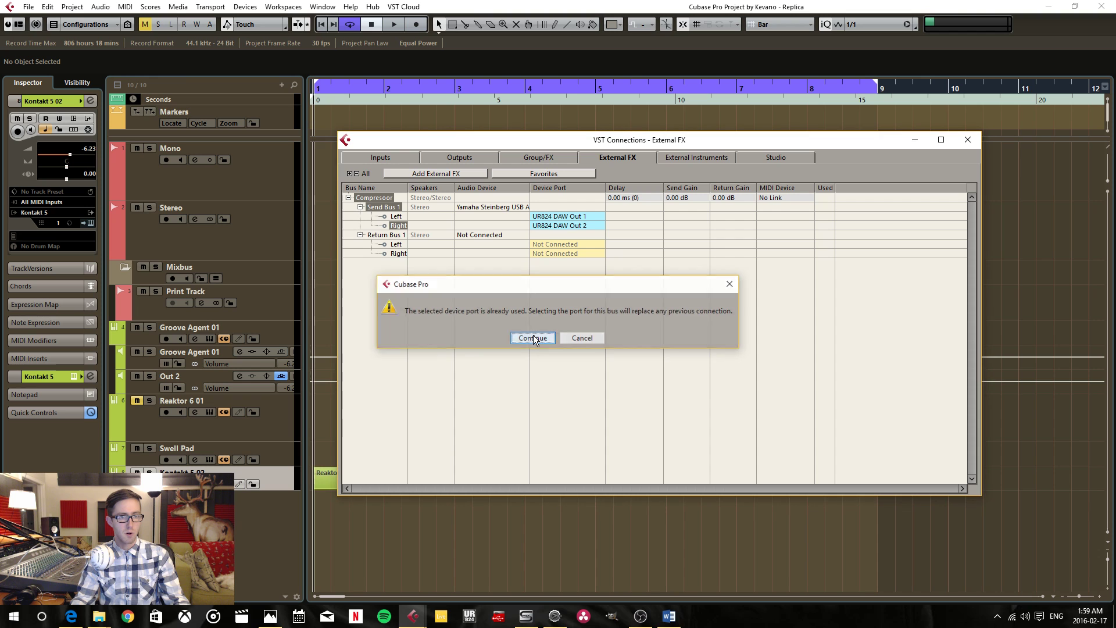
{"action": "left_click", "coordinate": [531, 335]}
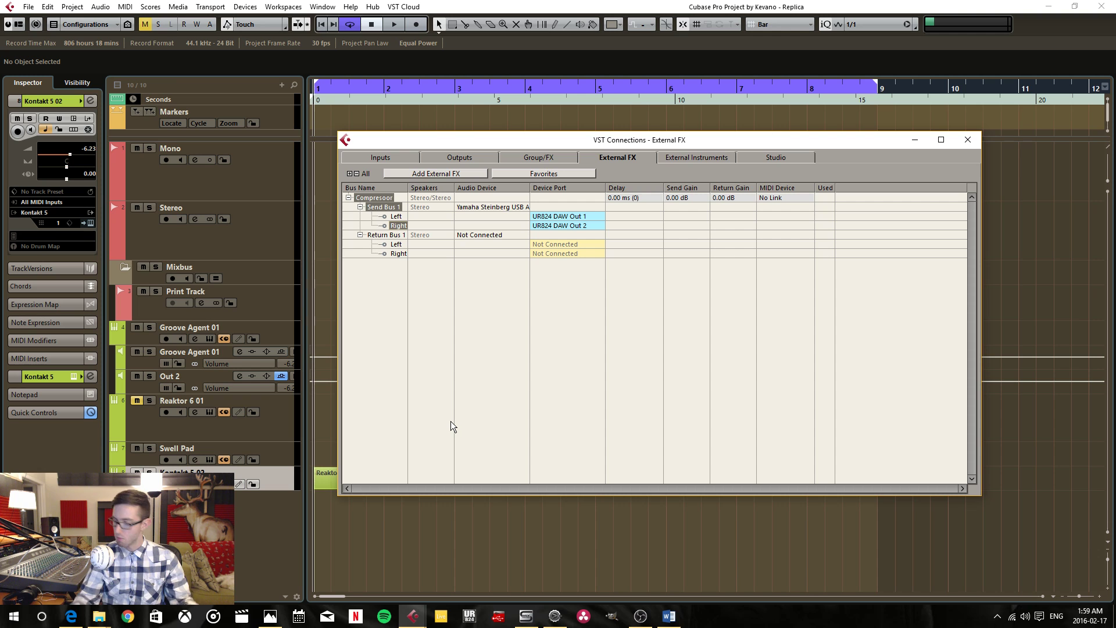
Load the Compresoor external plug-in from the Default collection's Steinberg effects into Kontakt 5 02's second insert slot and move its window aside
{"action": "key", "text": "e"}
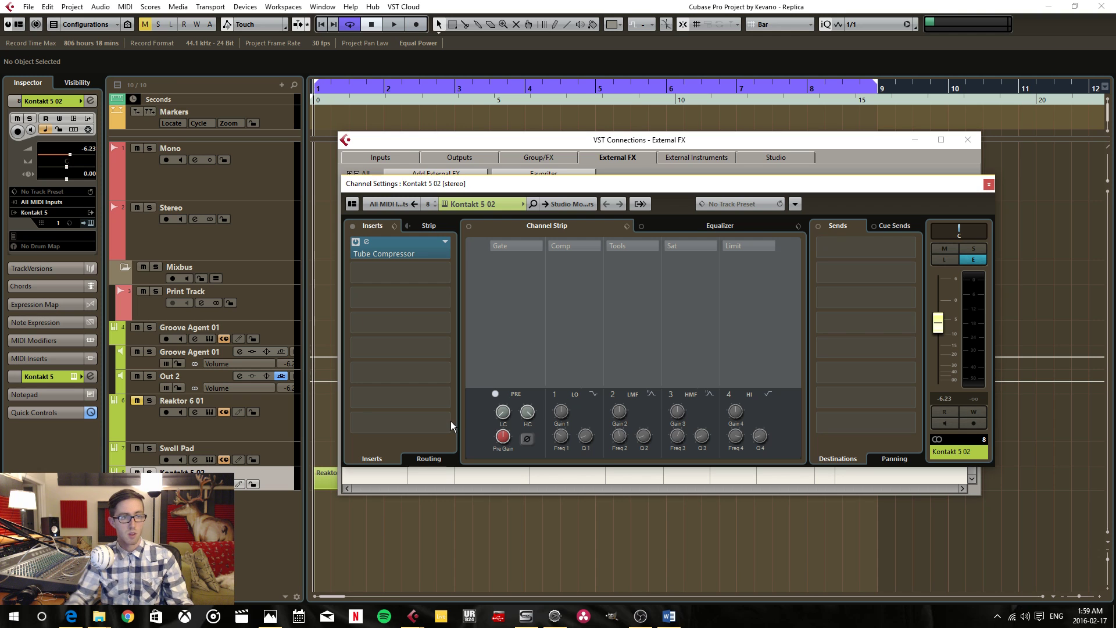
{"action": "left_click", "coordinate": [444, 256]}
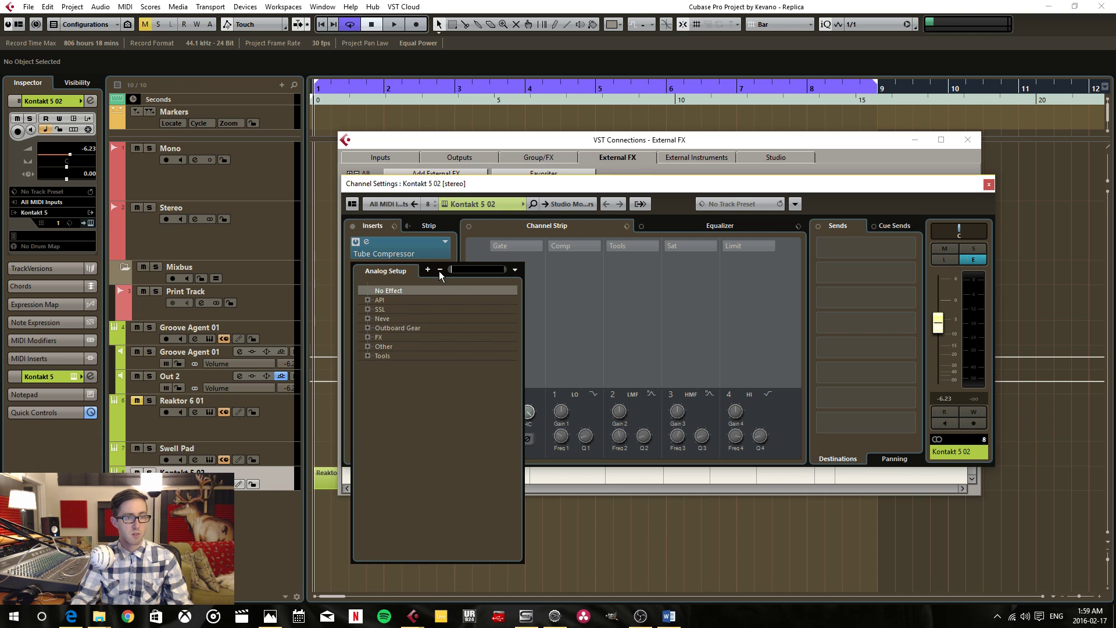
{"action": "left_click", "coordinate": [515, 270]}
{"action": "left_click", "coordinate": [515, 283]}
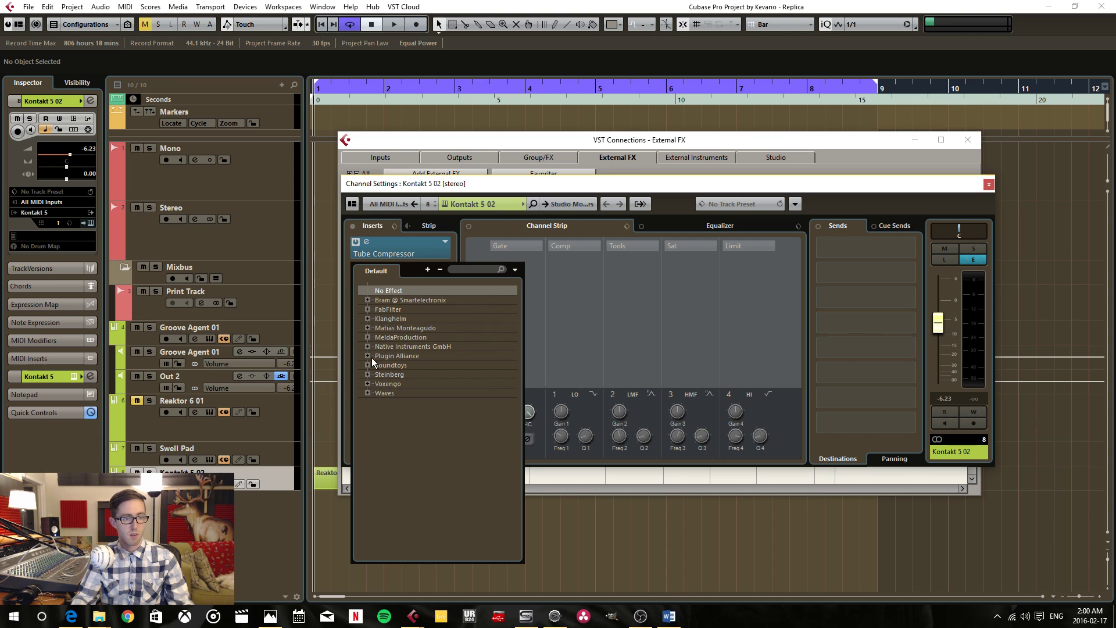
{"action": "left_click", "coordinate": [368, 374]}
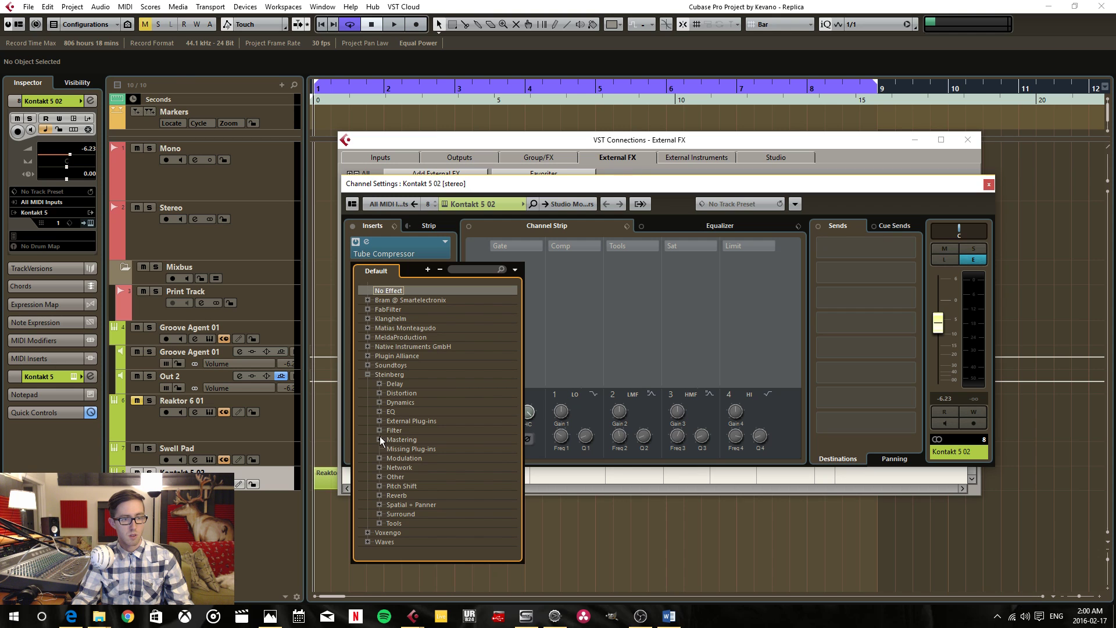
{"action": "left_click", "coordinate": [379, 421]}
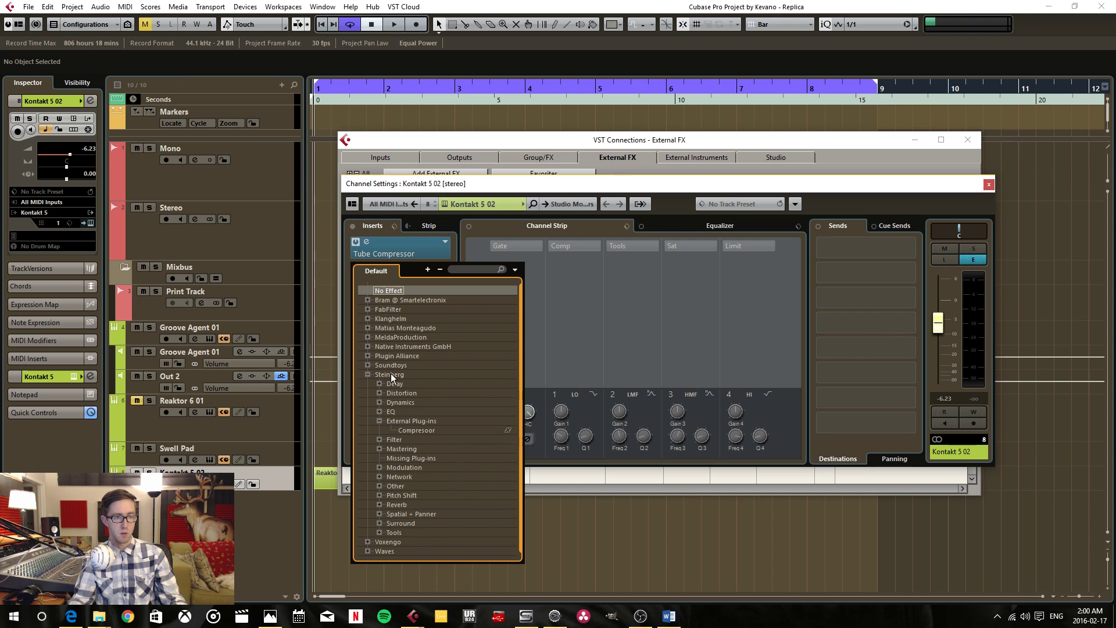
{"action": "left_click", "coordinate": [418, 431]}
{"action": "left_click_drag", "start_coordinate": [548, 272], "coordinate": [962, 458]}
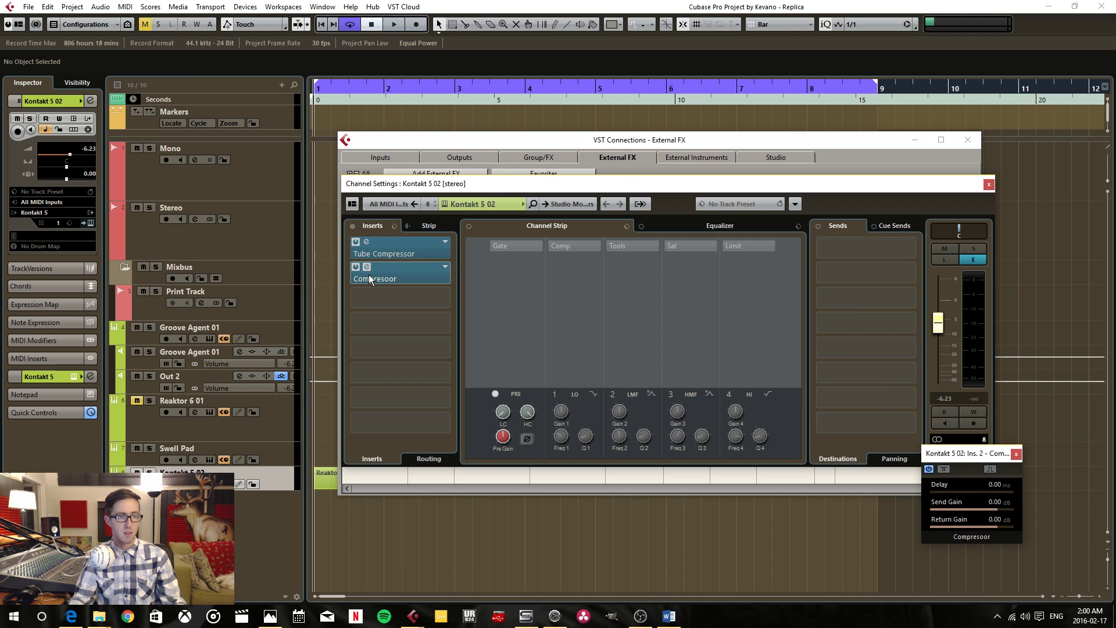
Assign UR824 Analog In 3 and In 4 to the Compresoor return bus's left and right channels, replacing their previous connections
{"action": "key", "text": "F4"}
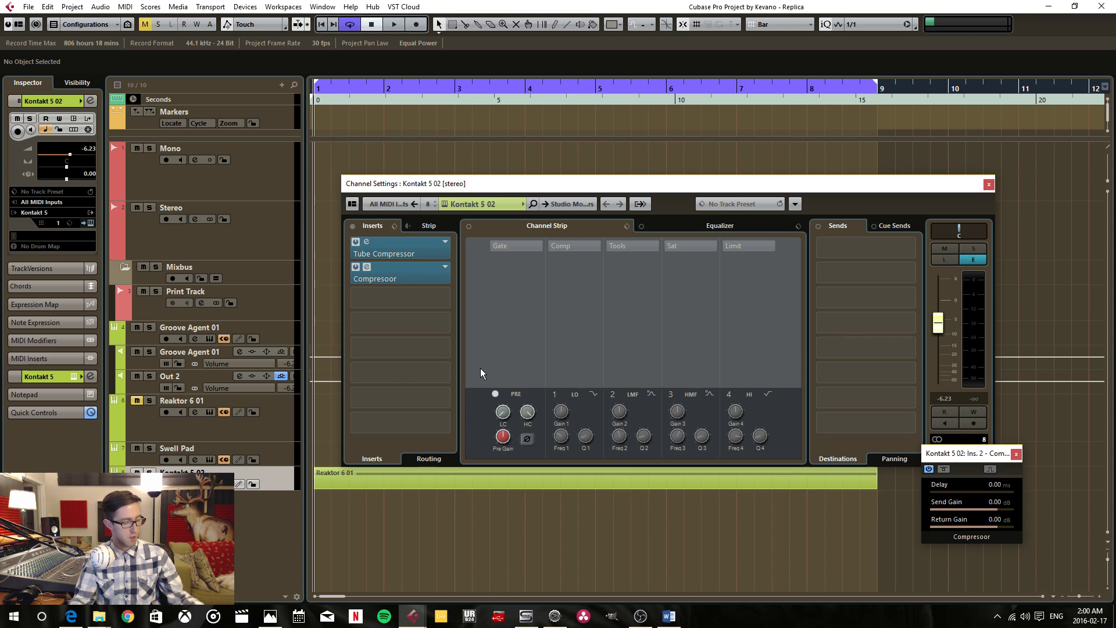
{"action": "key", "text": "F4"}
{"action": "left_click", "coordinate": [988, 184]}
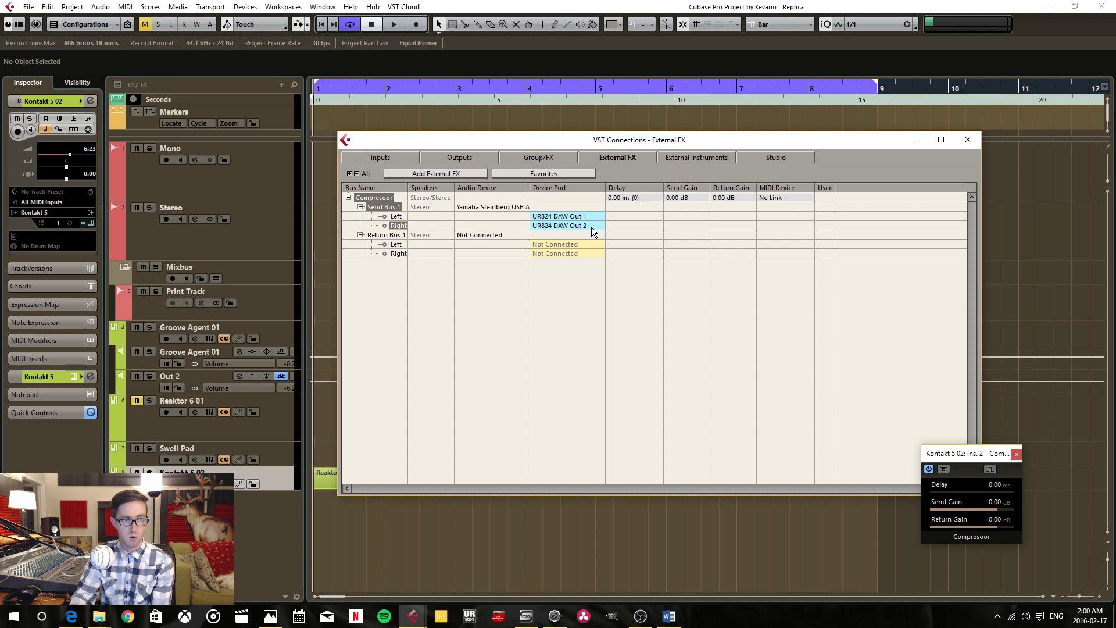
{"action": "left_click", "coordinate": [561, 243]}
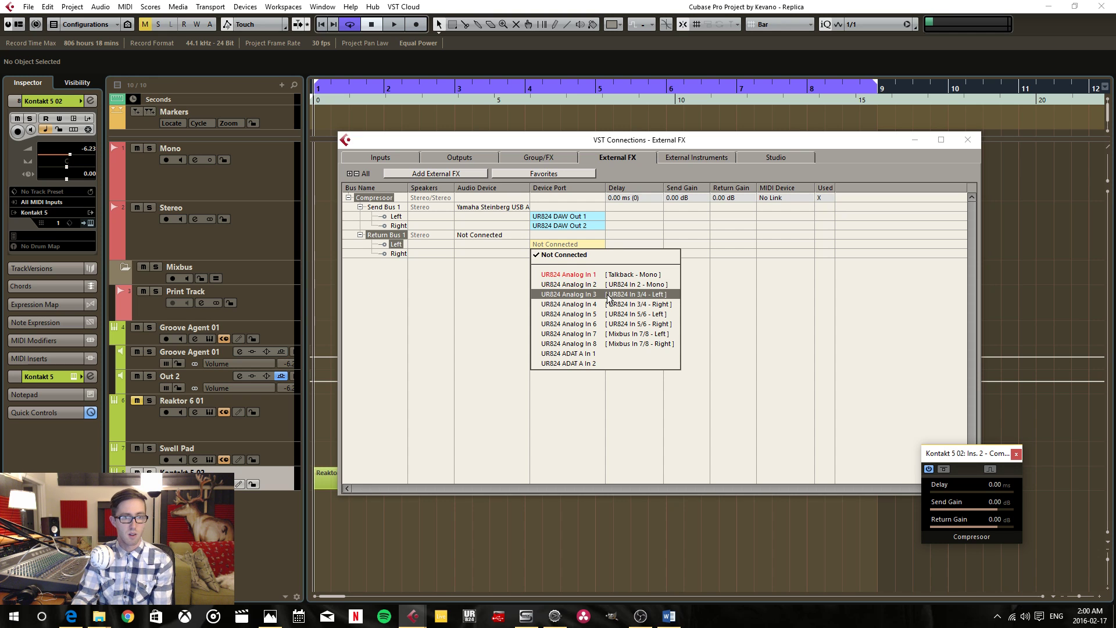
{"action": "left_click", "coordinate": [610, 294]}
{"action": "left_click", "coordinate": [532, 338]}
{"action": "left_click", "coordinate": [578, 252]}
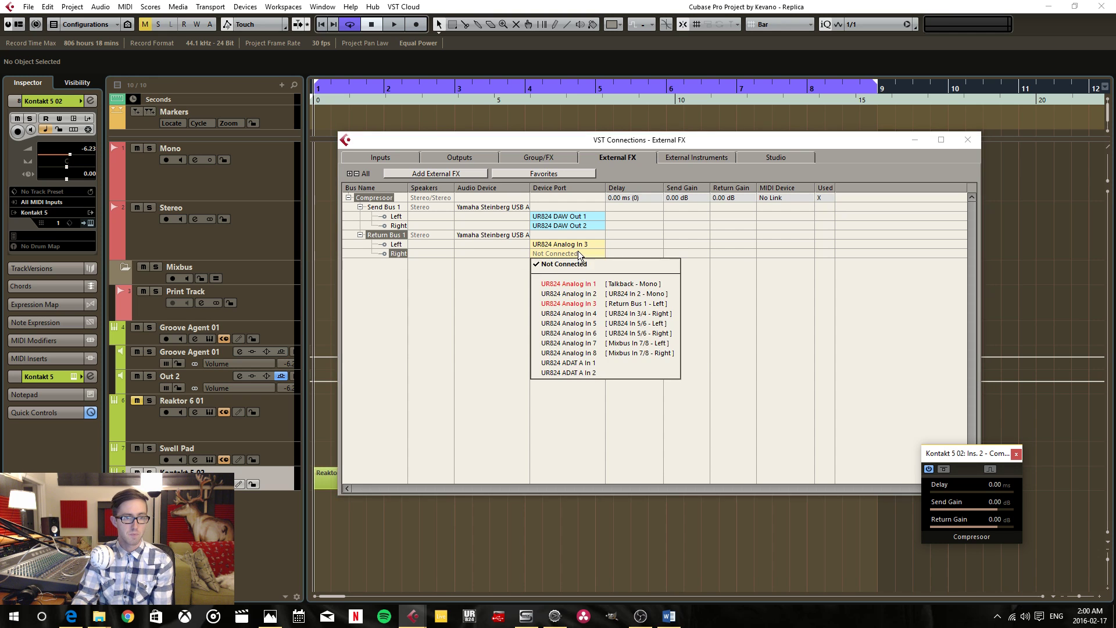
{"action": "left_click", "coordinate": [585, 308]}
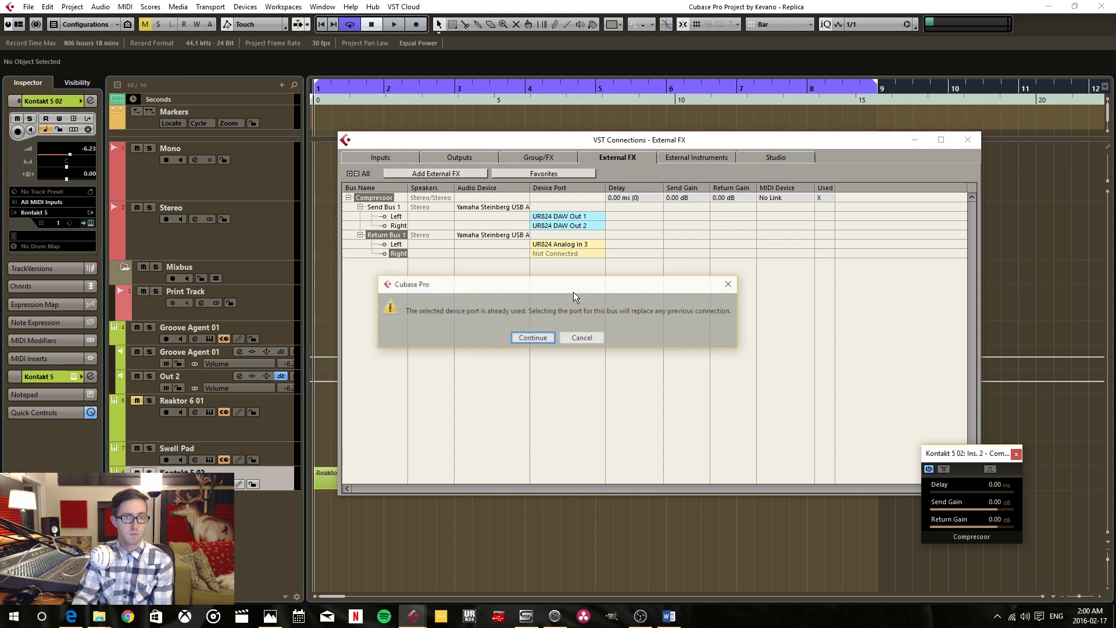
{"action": "left_click", "coordinate": [544, 336]}
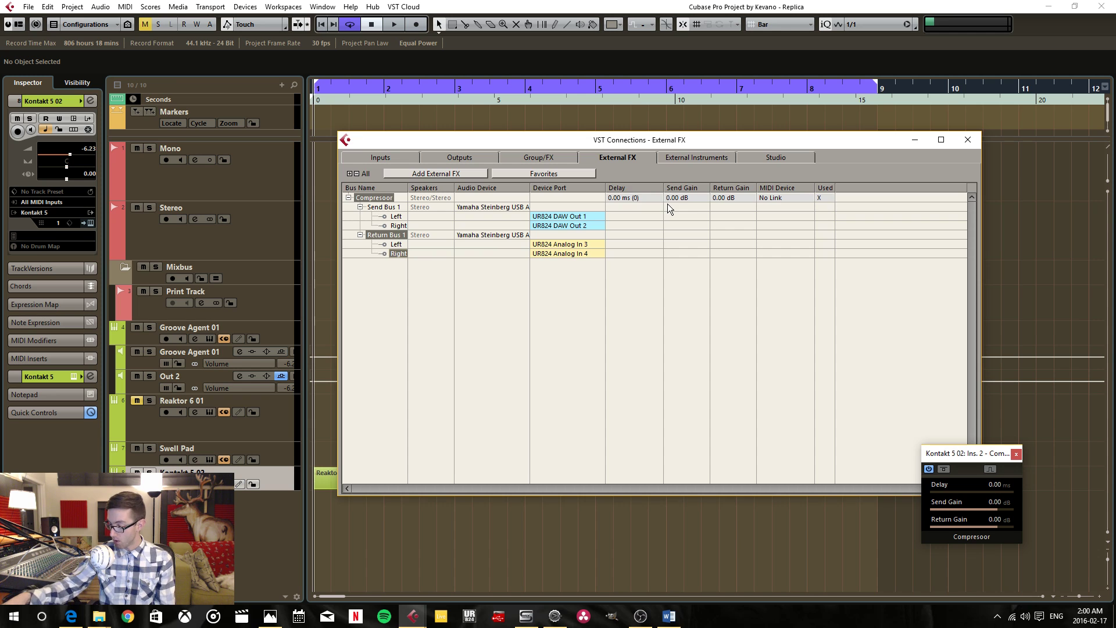
Review the Compresoor insert on Kontakt 5 02 in the effects list and its delay and gain controls, then close the plug-in window
{"action": "key", "text": "e"}
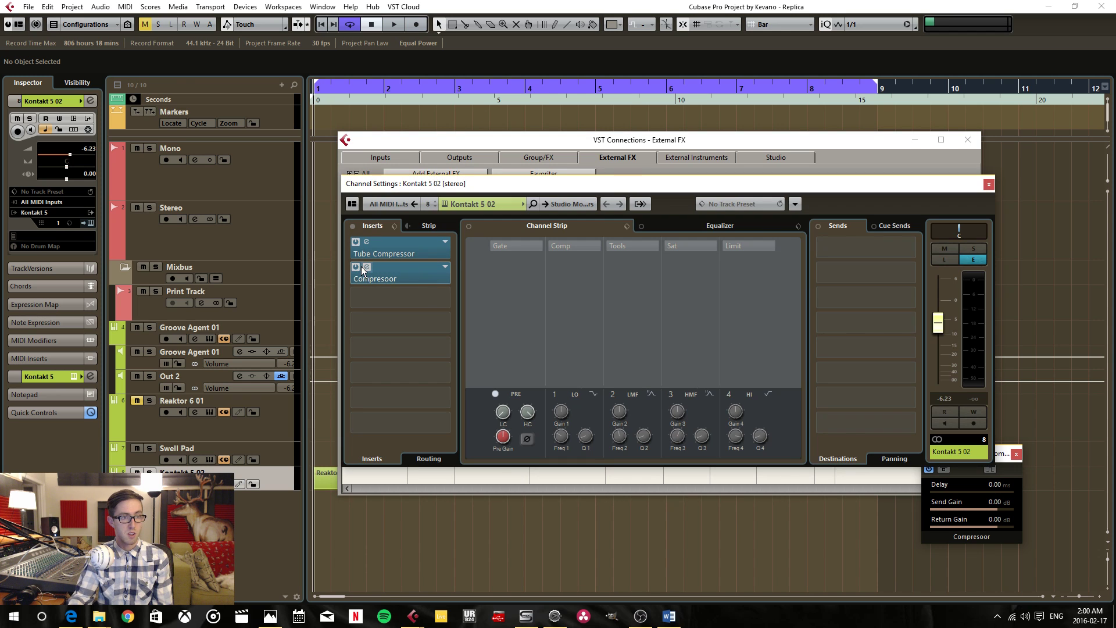
{"action": "left_click", "coordinate": [439, 268]}
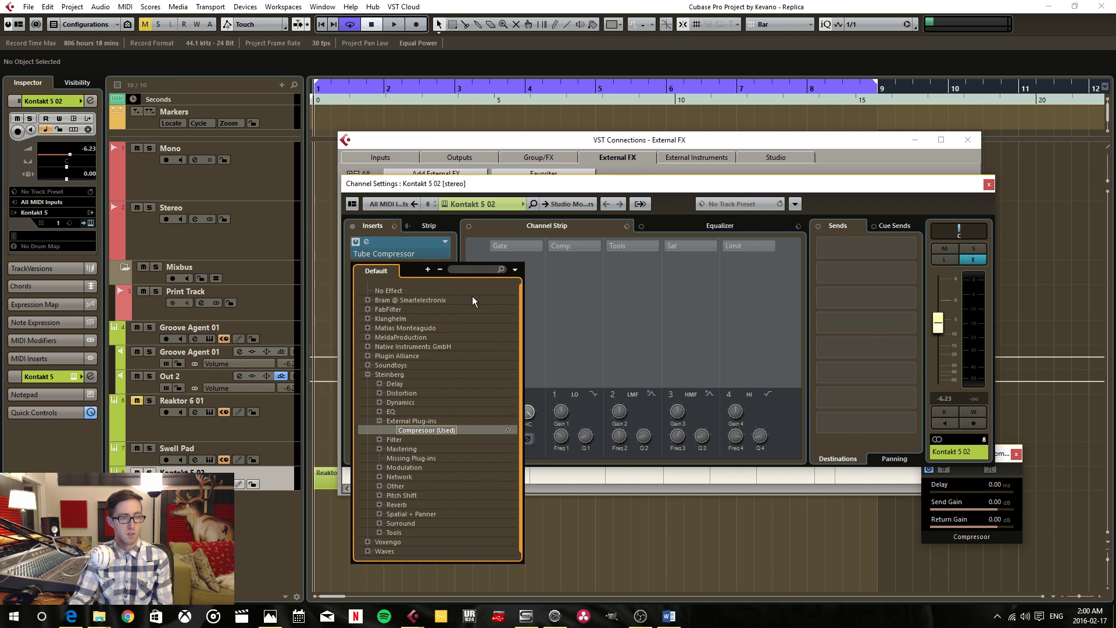
{"action": "key", "text": "Return"}
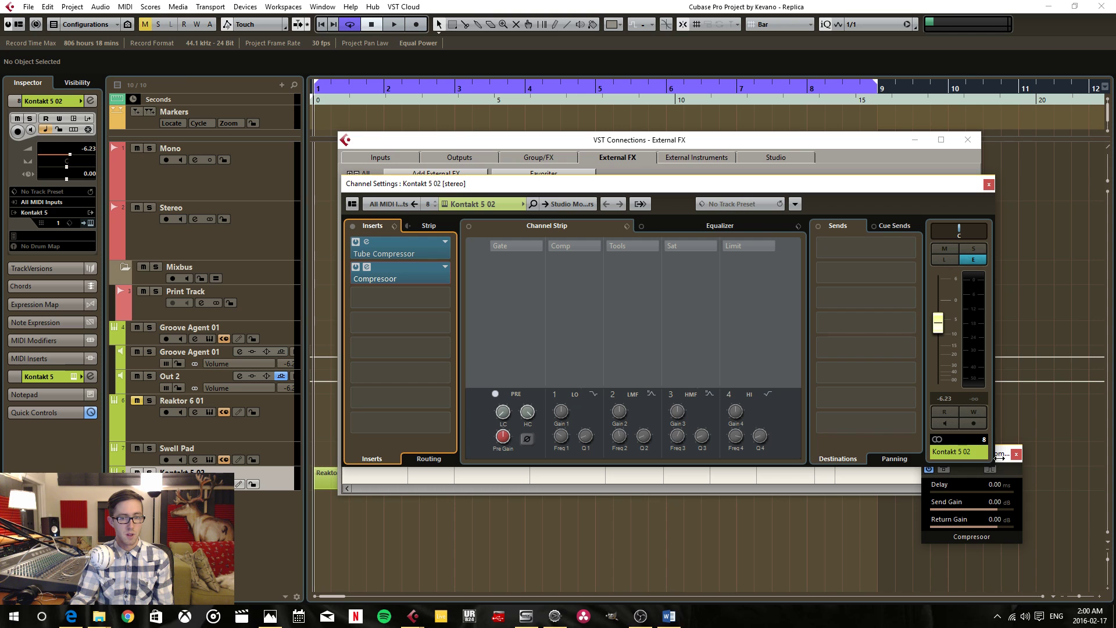
{"action": "left_click_drag", "start_coordinate": [1003, 455], "coordinate": [621, 276]}
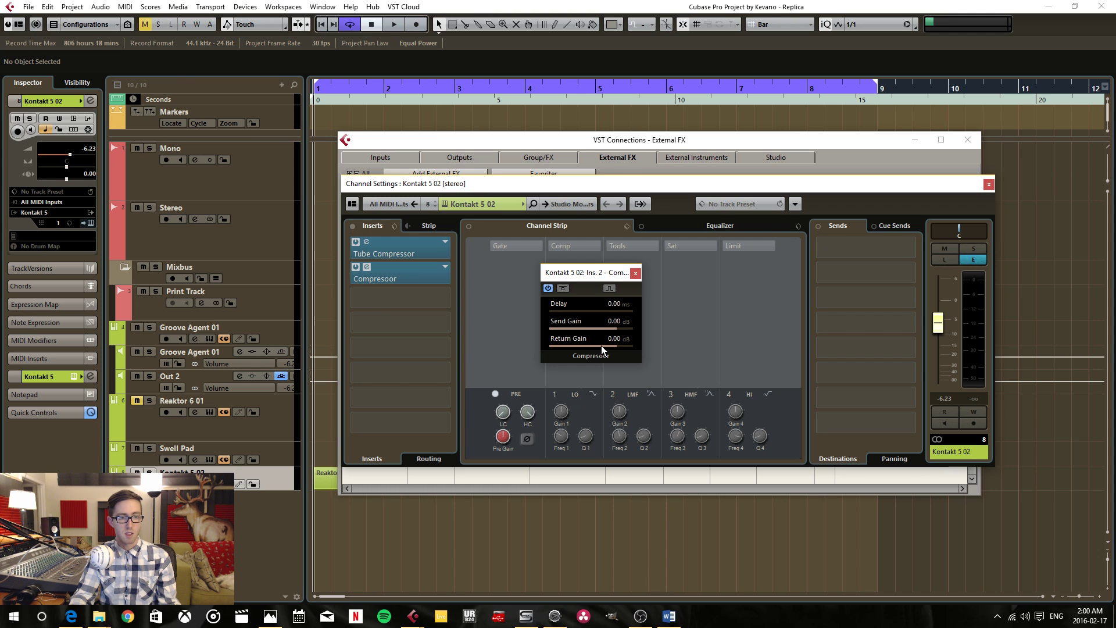
{"action": "left_click", "coordinate": [636, 273]}
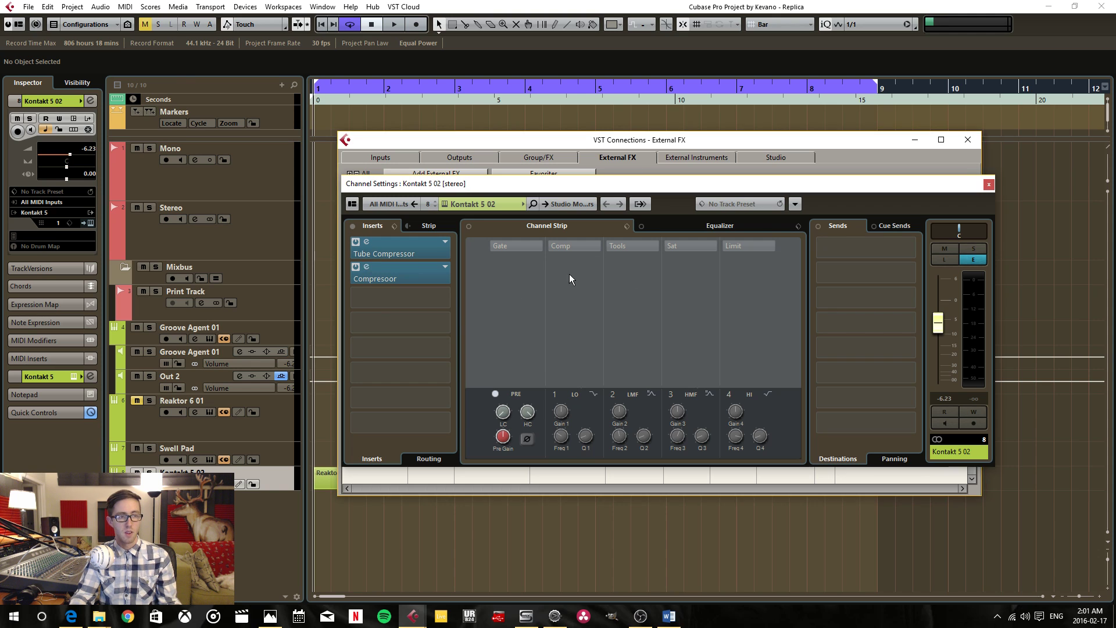
Set the delay of Kontakt 5 02's Compresoor insert to about 20.83 ms and close the plug-in window
{"action": "double_click", "coordinate": [402, 273]}
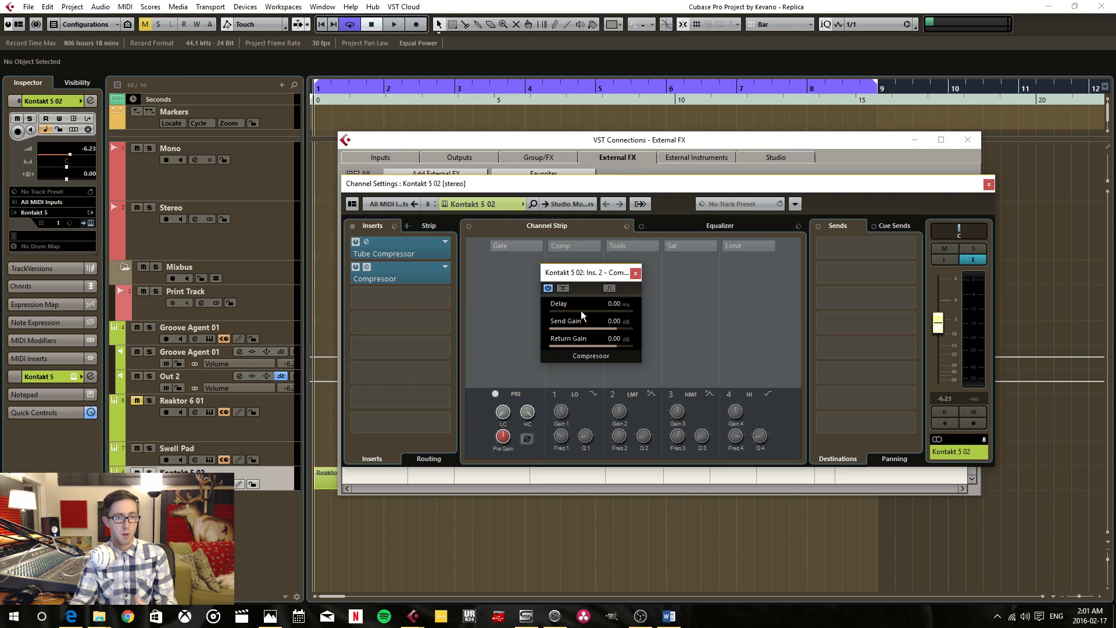
{"action": "left_click_drag", "start_coordinate": [571, 309], "coordinate": [567, 309]}
{"action": "left_click", "coordinate": [610, 289]}
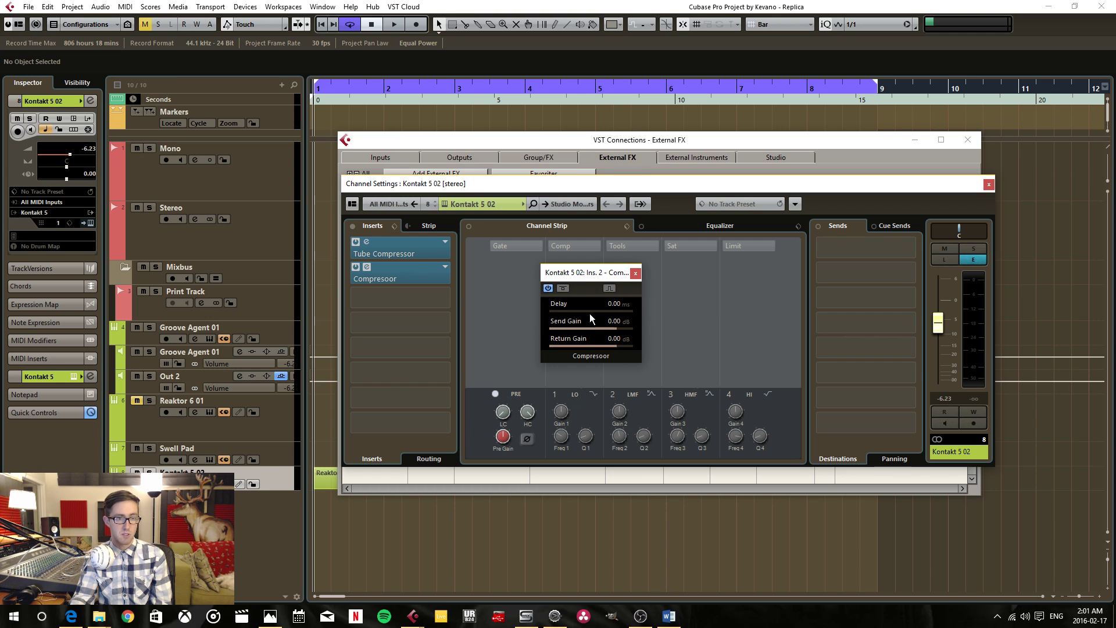
{"action": "left_click_drag", "start_coordinate": [558, 310], "coordinate": [566, 312]}
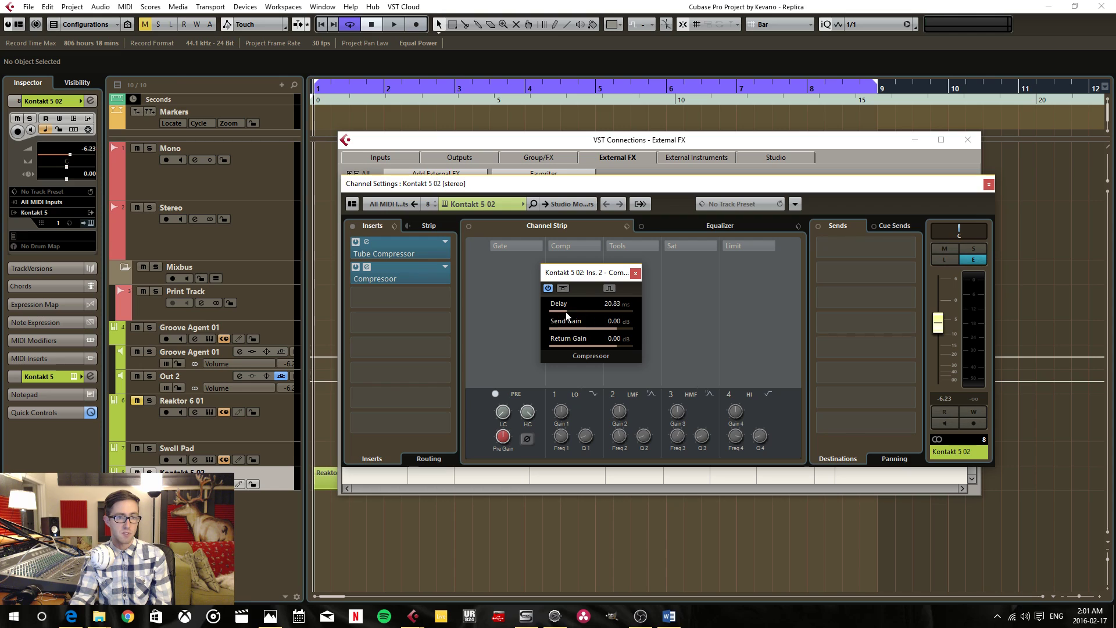
{"action": "left_click", "coordinate": [635, 273]}
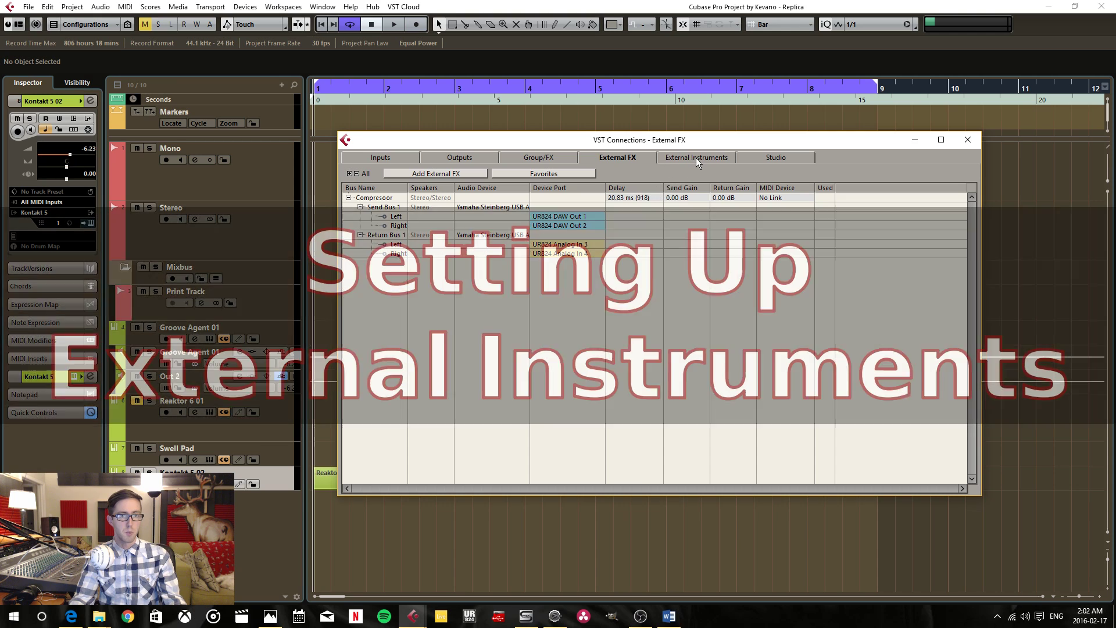
Begin adding an external instrument in VST Connections and name it Pianee
{"action": "left_click", "coordinate": [696, 157]}
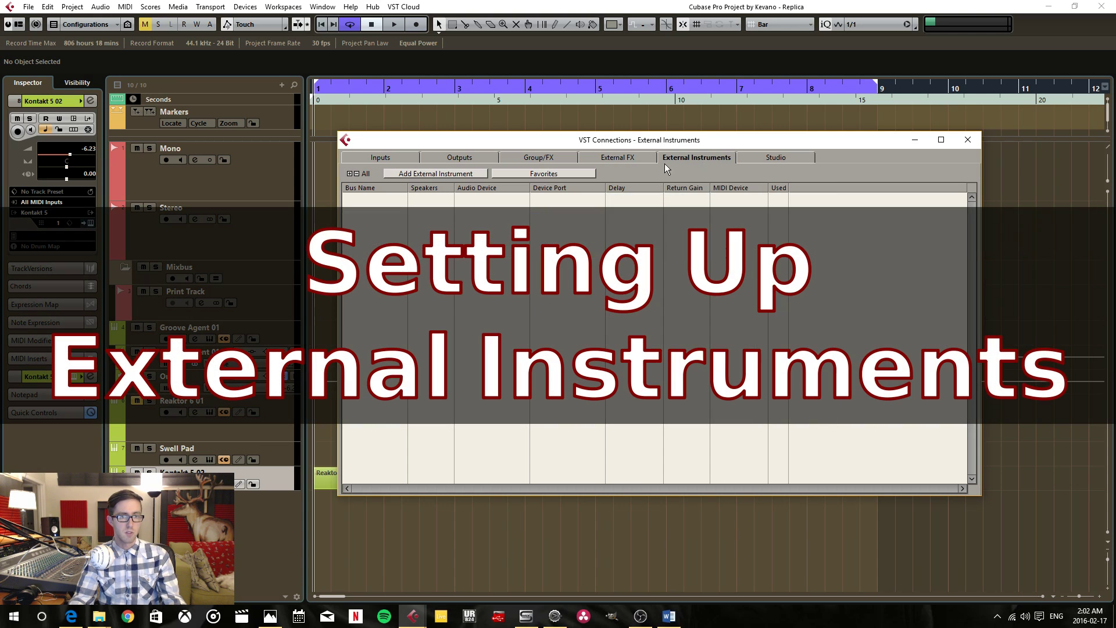
{"action": "left_click", "coordinate": [435, 174]}
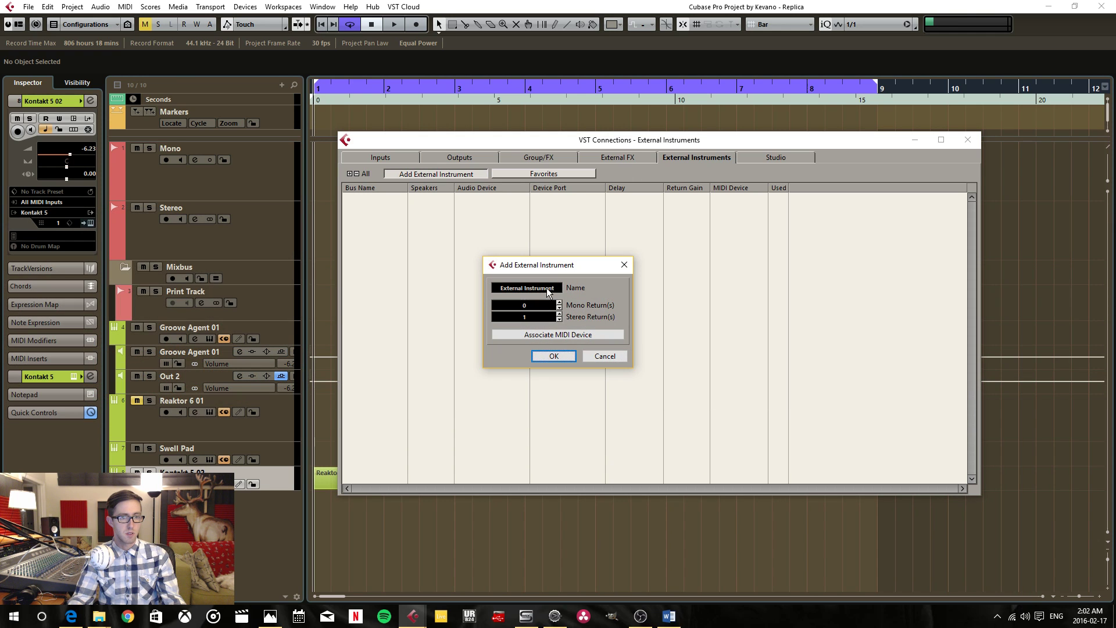
{"action": "left_click", "coordinate": [548, 289]}
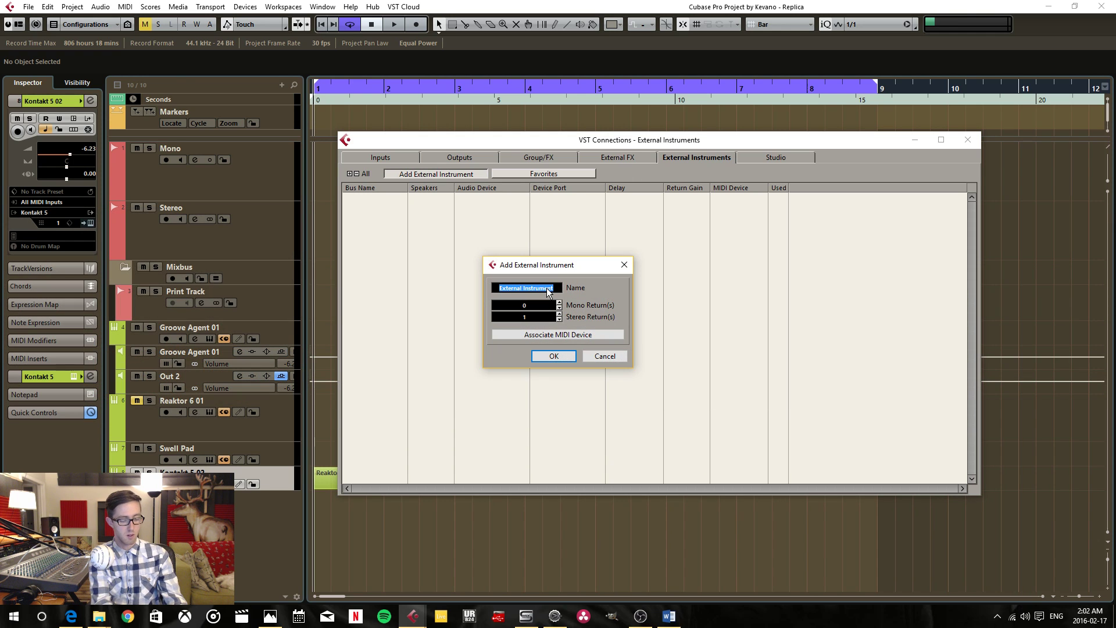
{"action": "type", "text": "Piano"}
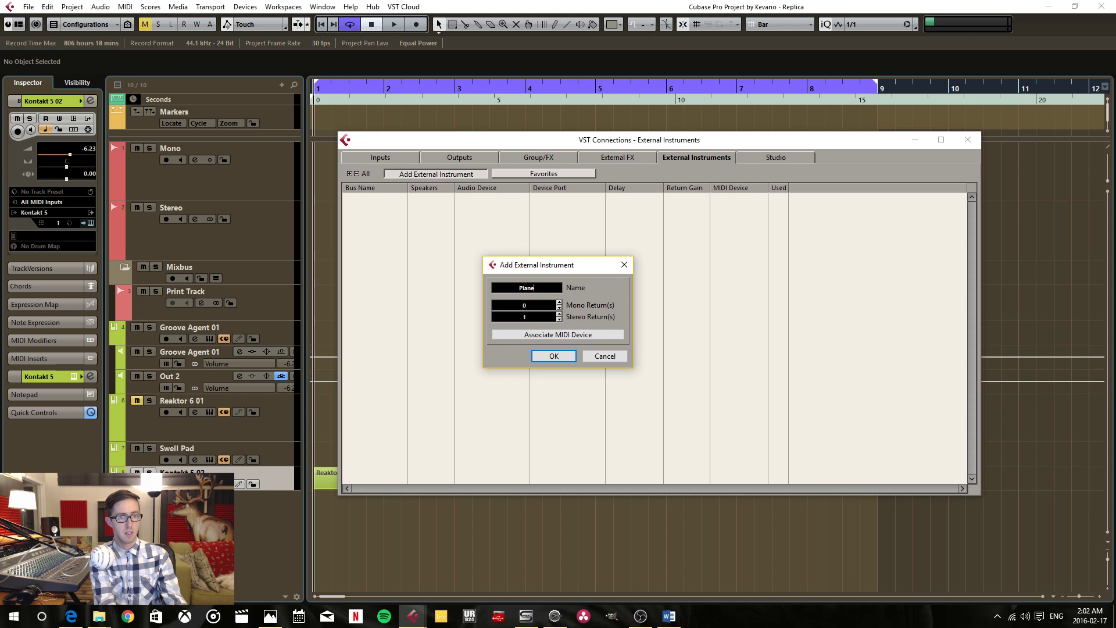
{"action": "type", "text": "e"}
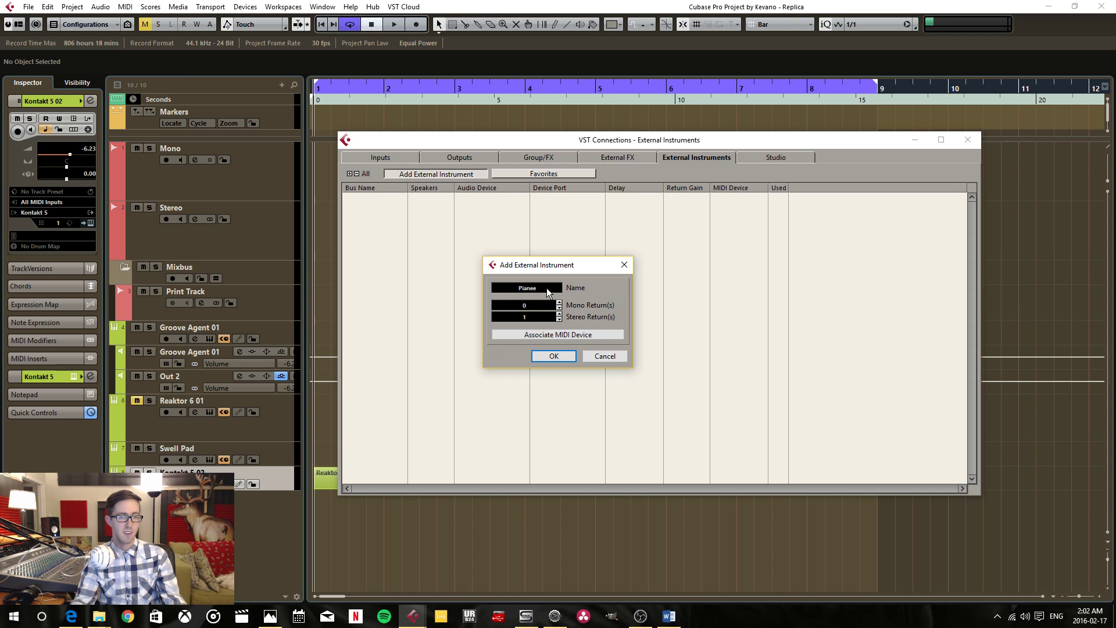
{"action": "left_click", "coordinate": [568, 334]}
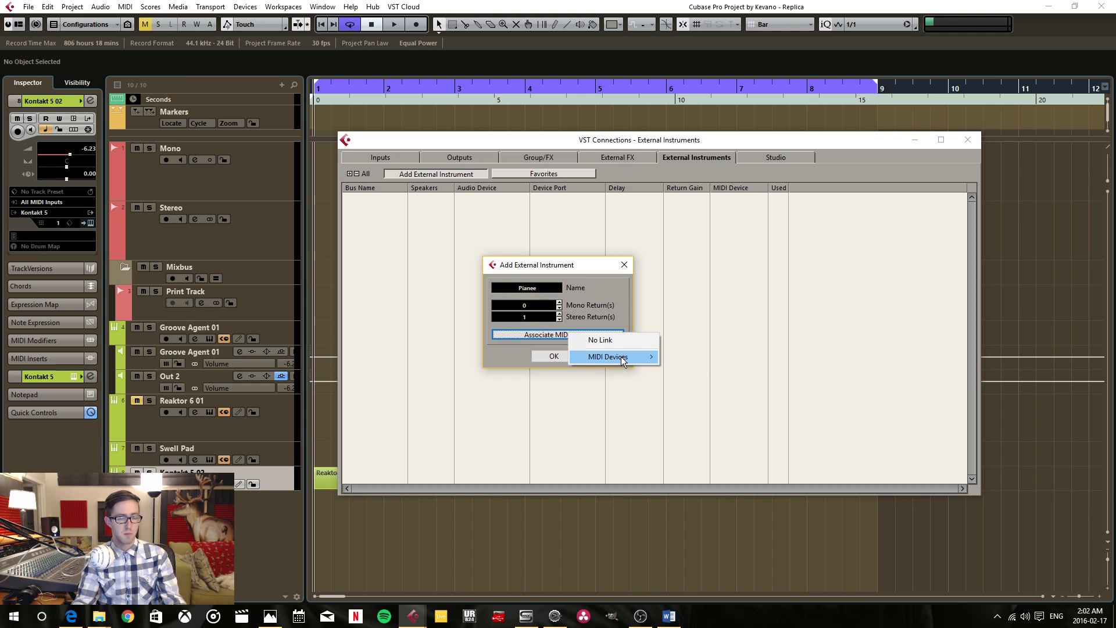
{"action": "mouse_move", "coordinate": [622, 359]}
{"action": "left_click", "coordinate": [700, 361]}
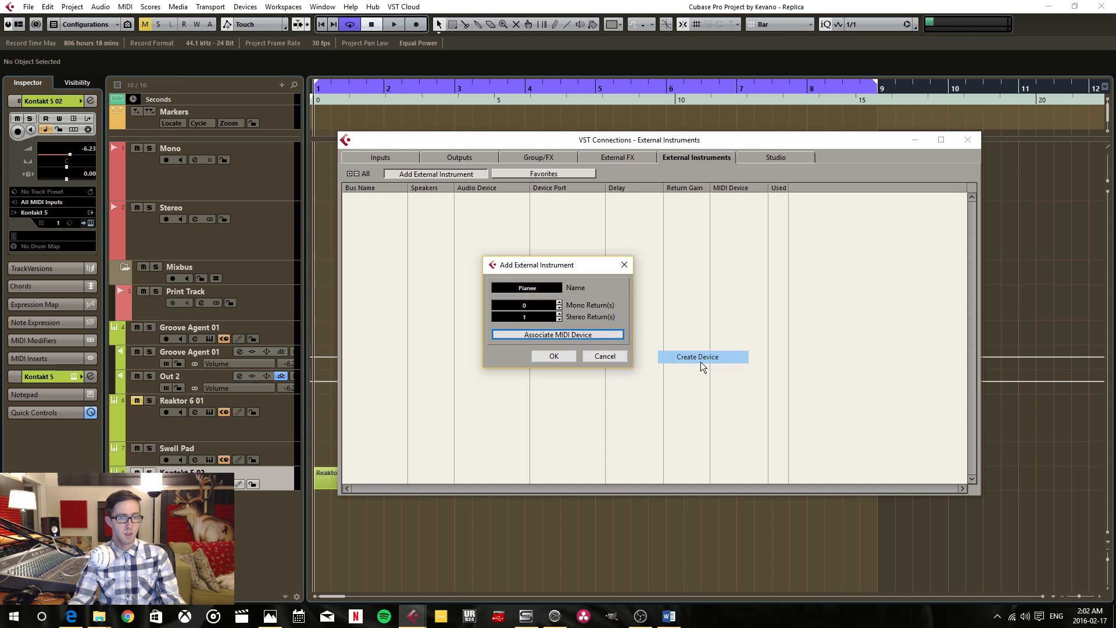
{"action": "left_click_drag", "start_coordinate": [550, 162], "coordinate": [686, 158]}
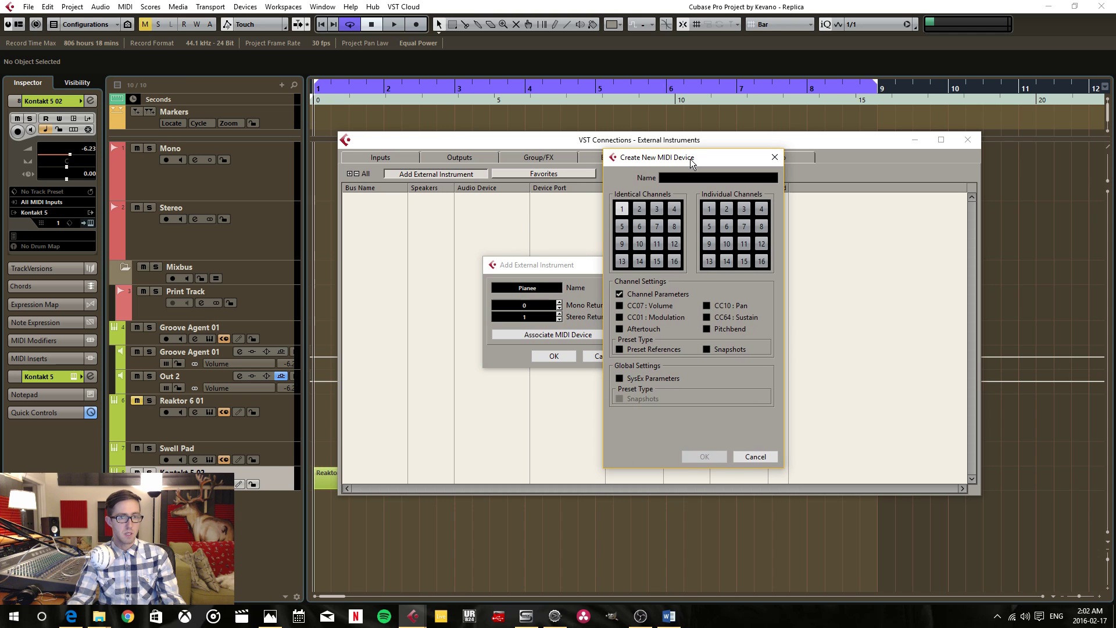
{"action": "left_click", "coordinate": [754, 457]}
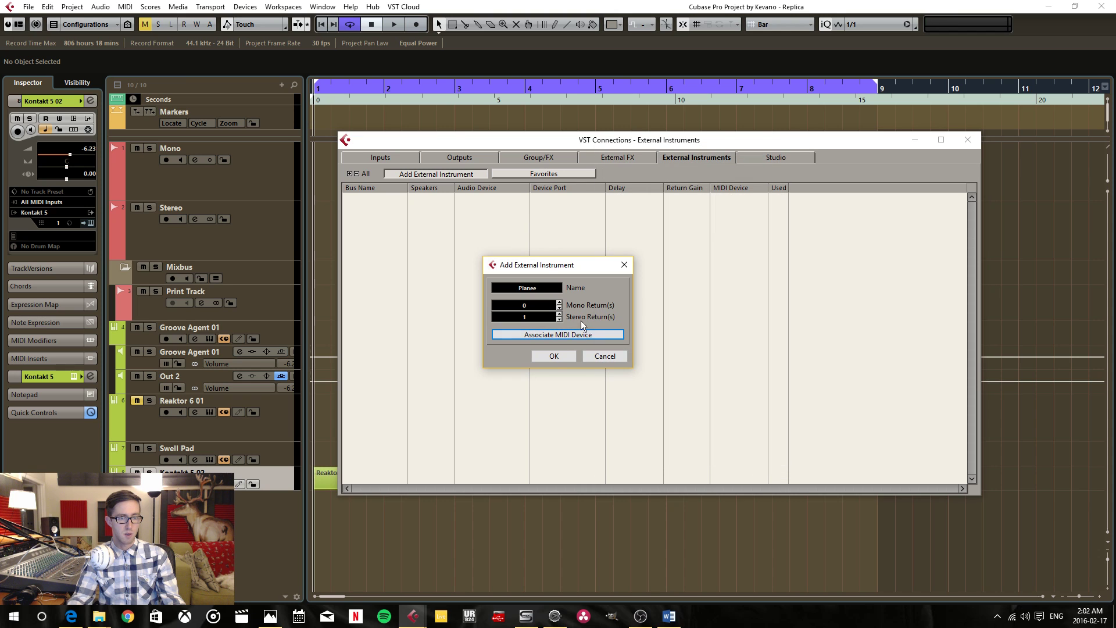
Create the Pianee external instrument with one stereo return and no associated MIDI device
{"action": "left_click", "coordinate": [554, 355]}
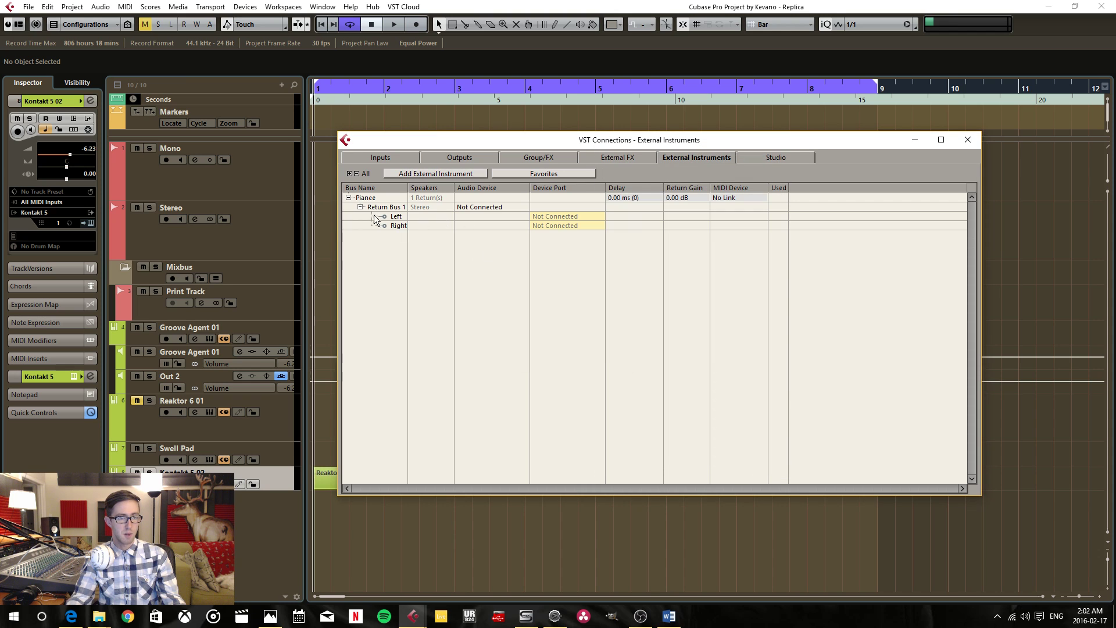
{"action": "left_click", "coordinate": [556, 219]}
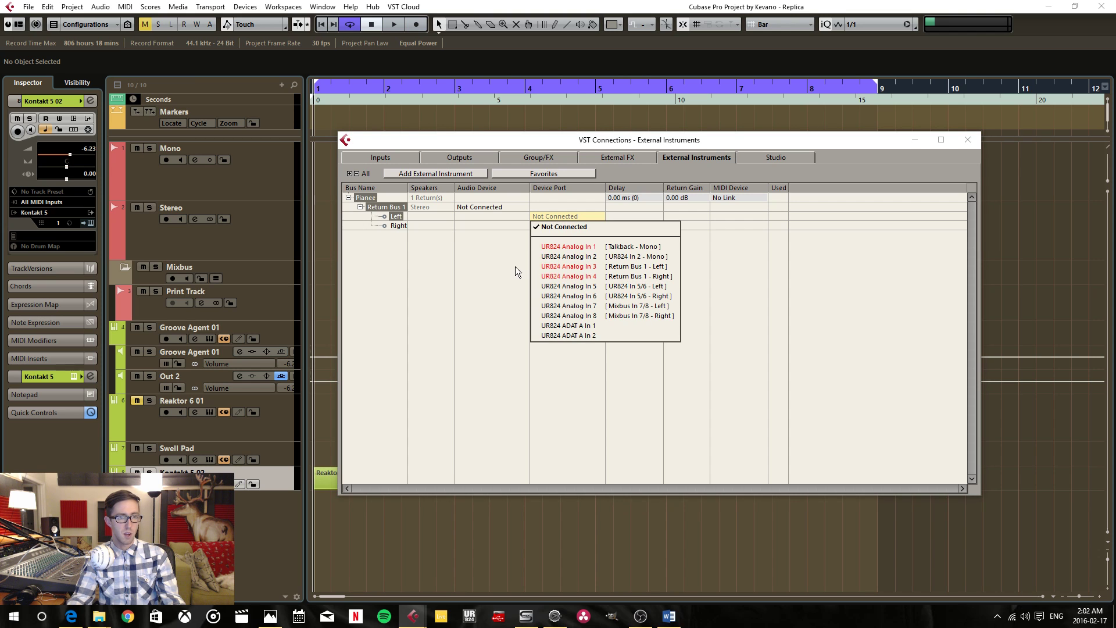
{"action": "left_click", "coordinate": [489, 242]}
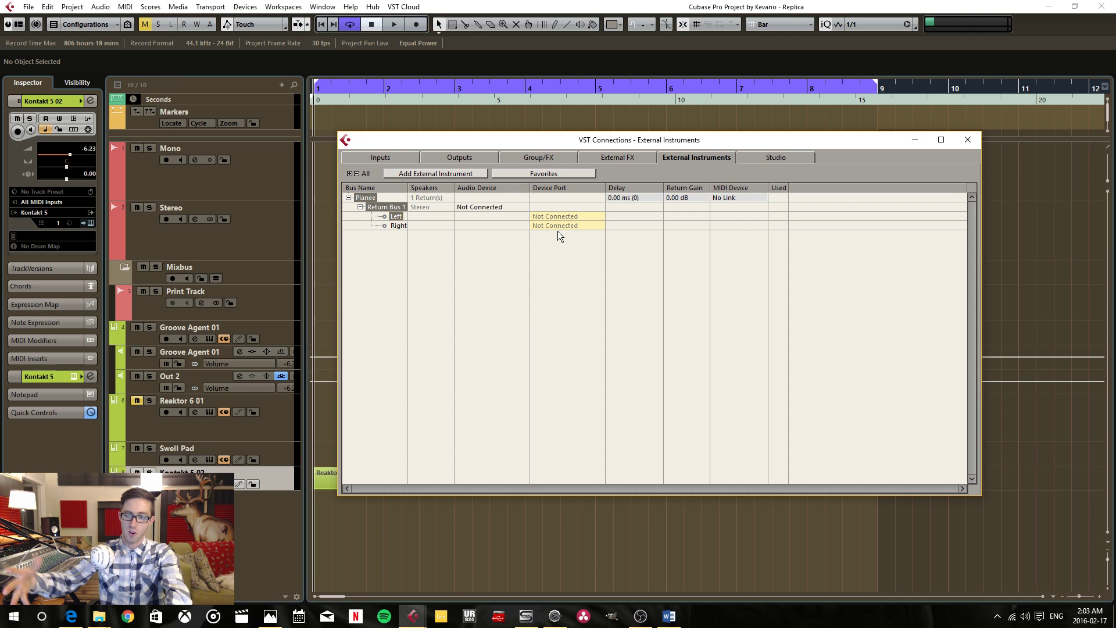
{"action": "left_click", "coordinate": [590, 216]}
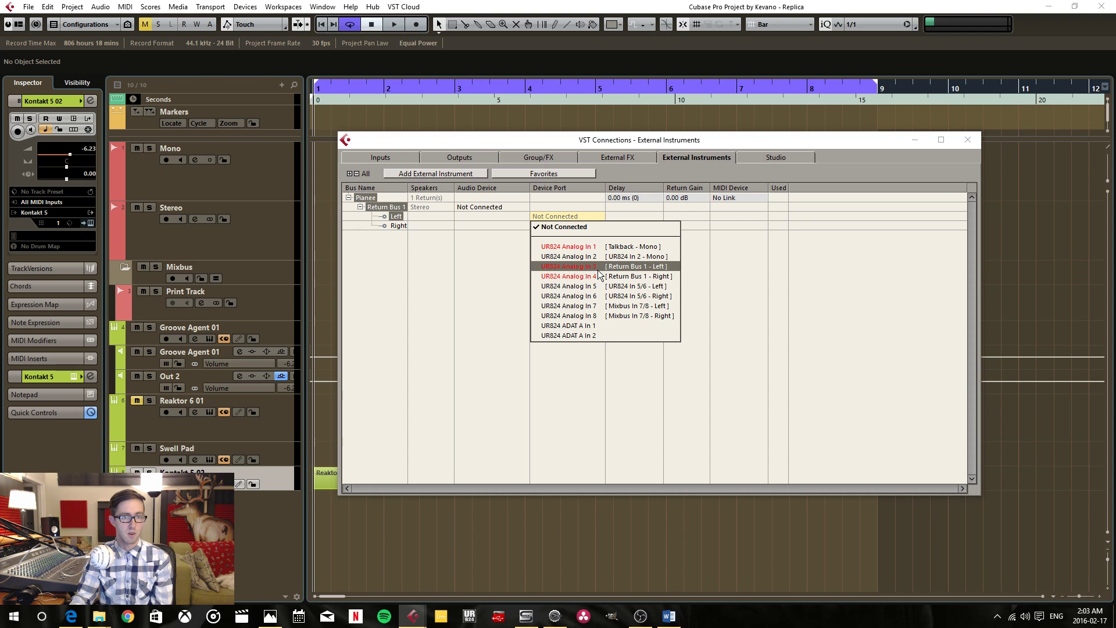
{"action": "left_click", "coordinate": [596, 296]}
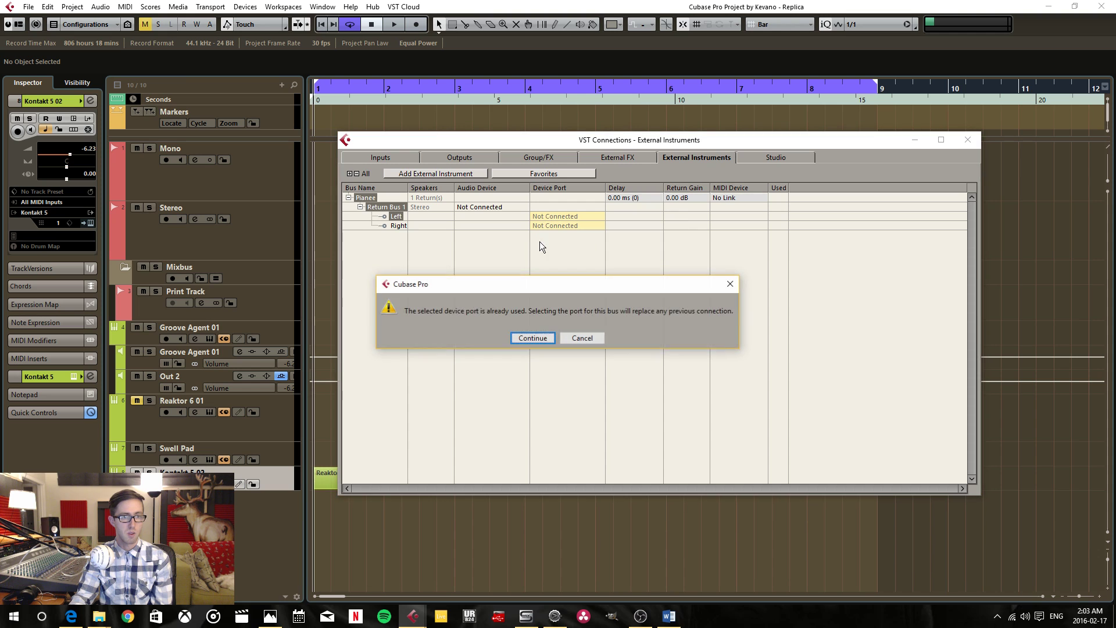
{"action": "left_click", "coordinate": [565, 337]}
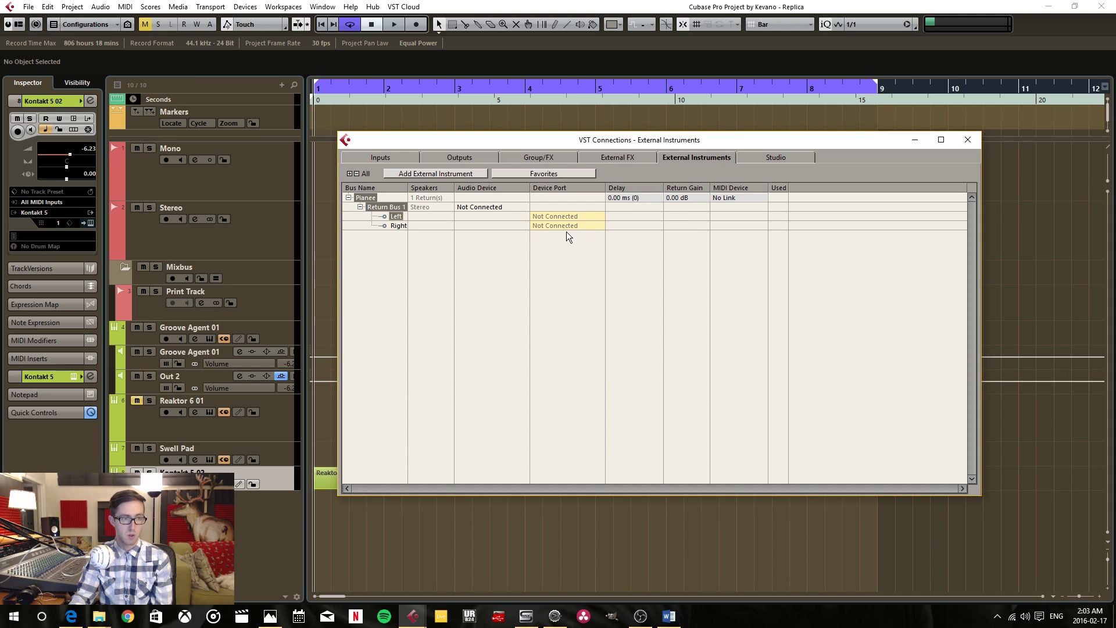
Add one instrument track using Pianee from the Default collection's Steinberg instruments, with its output routed to Studio Monitors
{"action": "key", "text": "F4"}
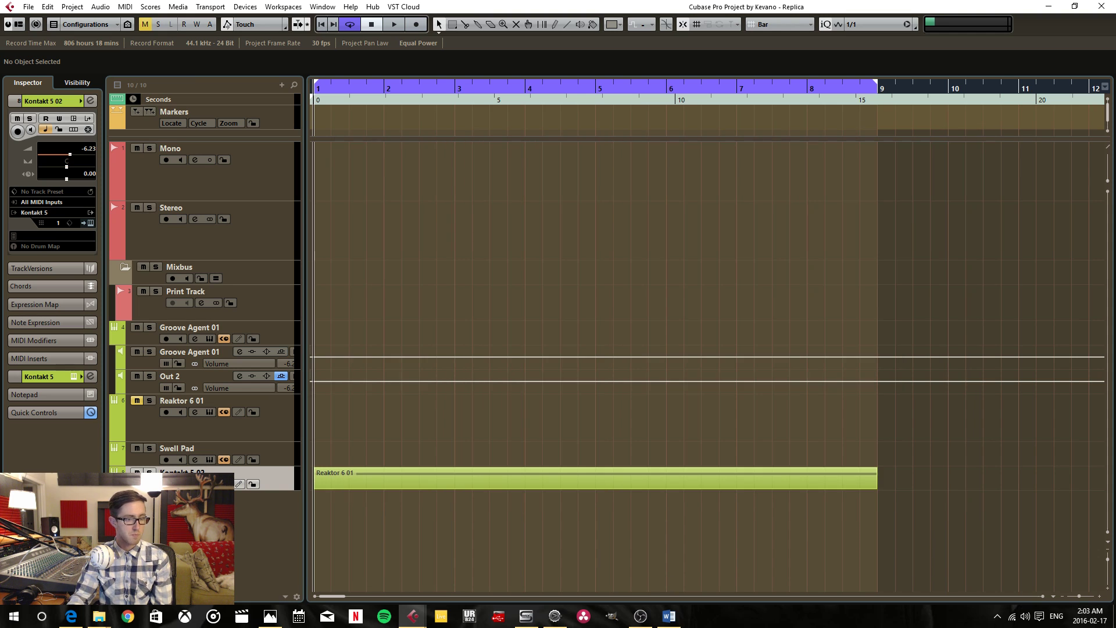
{"action": "right_click", "coordinate": [156, 274]}
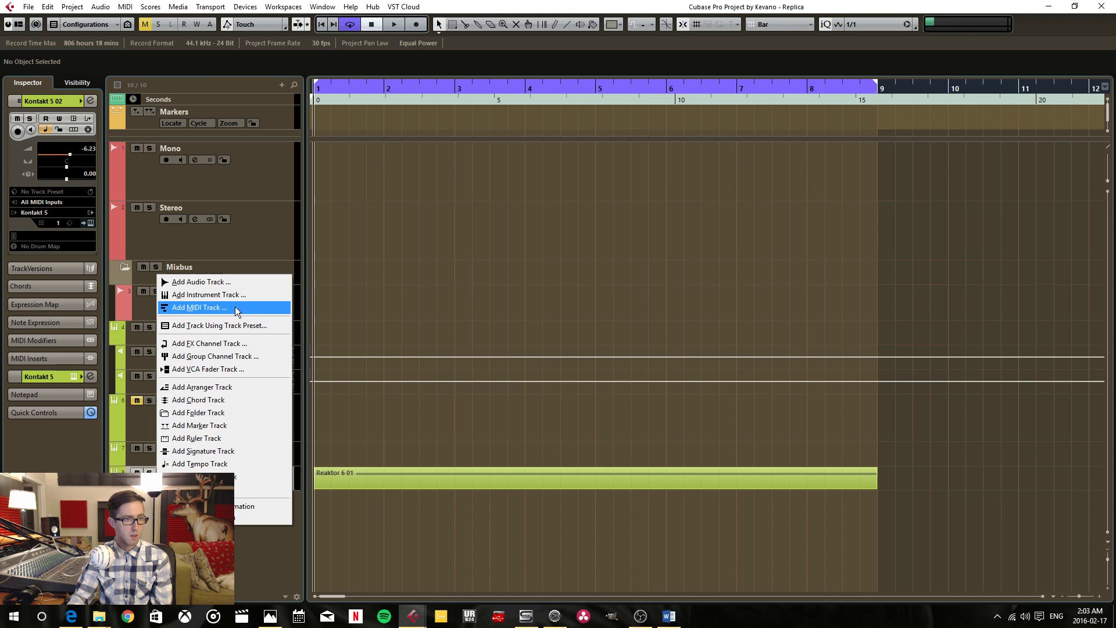
{"action": "left_click", "coordinate": [209, 294]}
{"action": "left_click", "coordinate": [514, 327]}
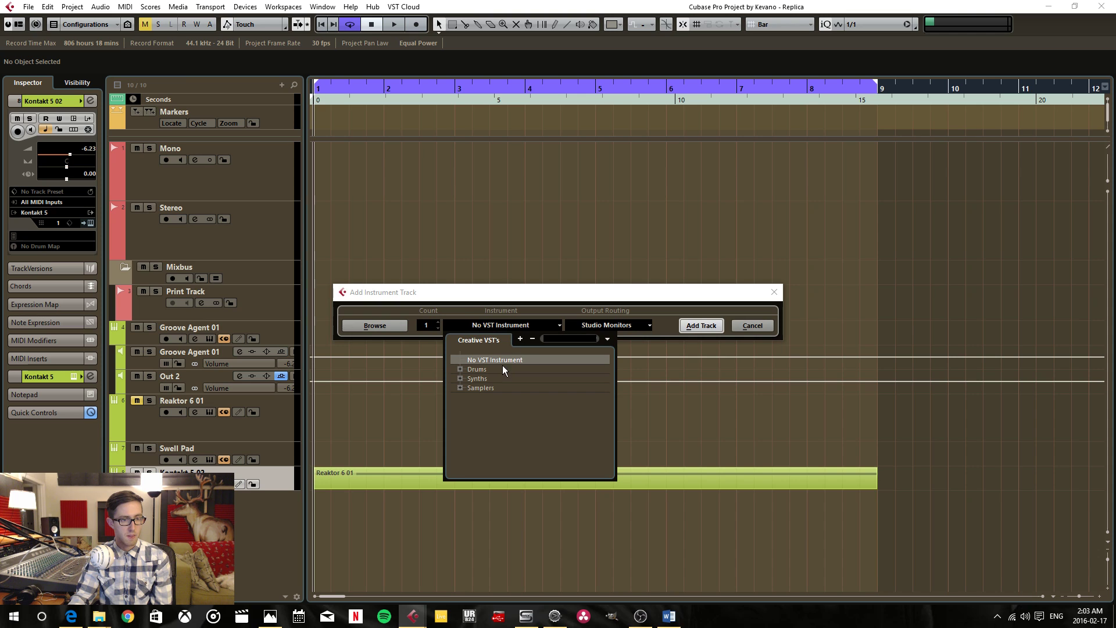
{"action": "left_click", "coordinate": [608, 338]}
{"action": "left_click", "coordinate": [622, 351]}
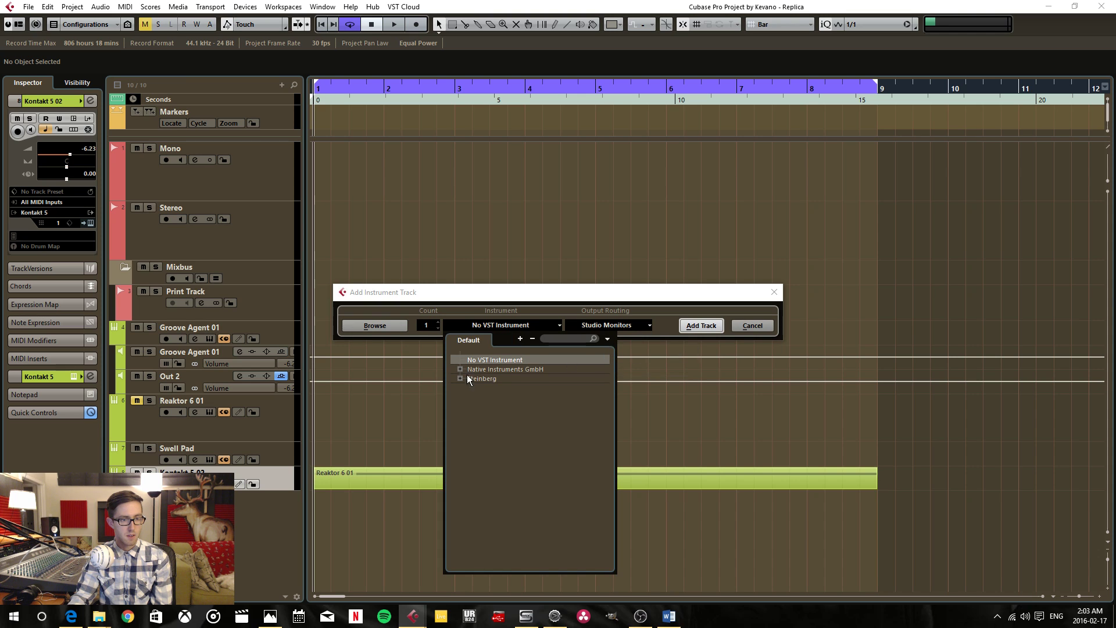
{"action": "left_click", "coordinate": [460, 369]}
{"action": "left_click", "coordinate": [463, 369]}
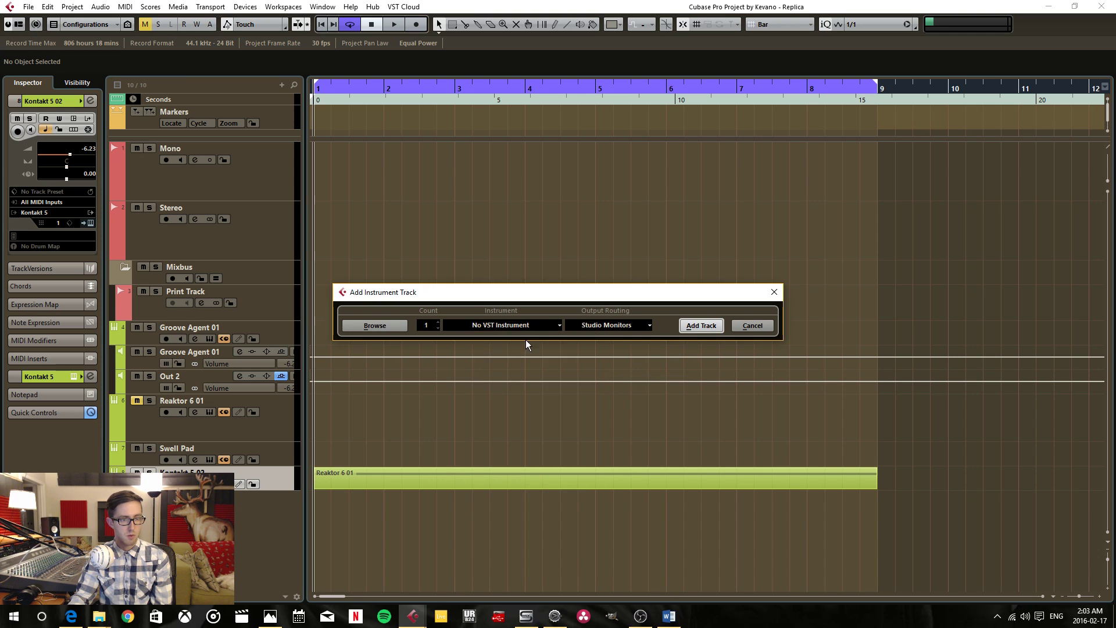
{"action": "left_click", "coordinate": [553, 328]}
{"action": "left_click", "coordinate": [460, 378]}
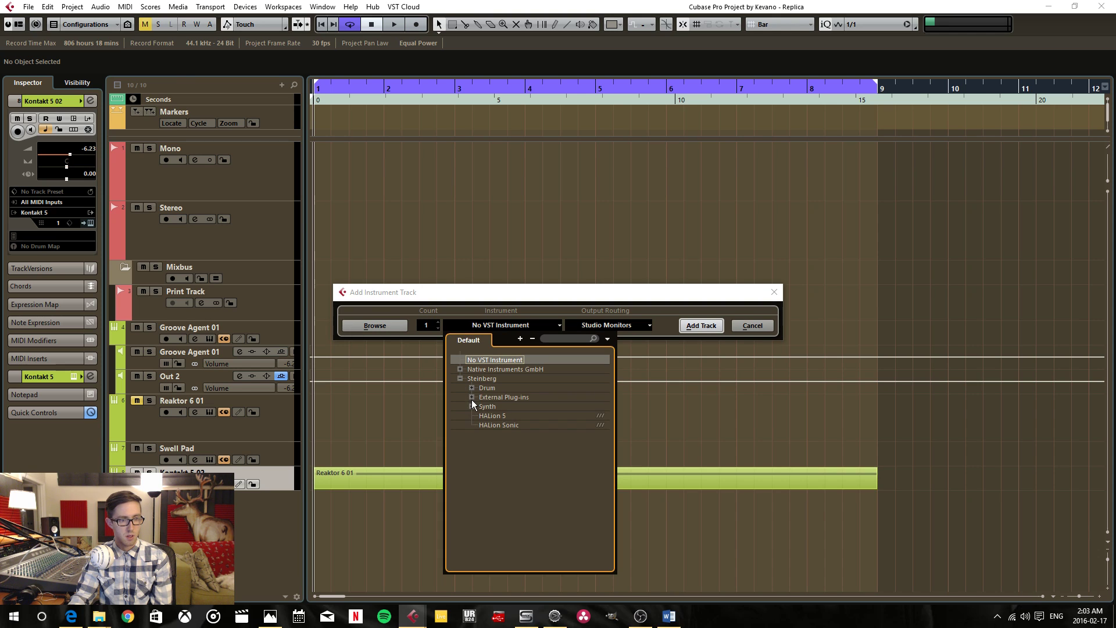
{"action": "left_click", "coordinate": [472, 406]}
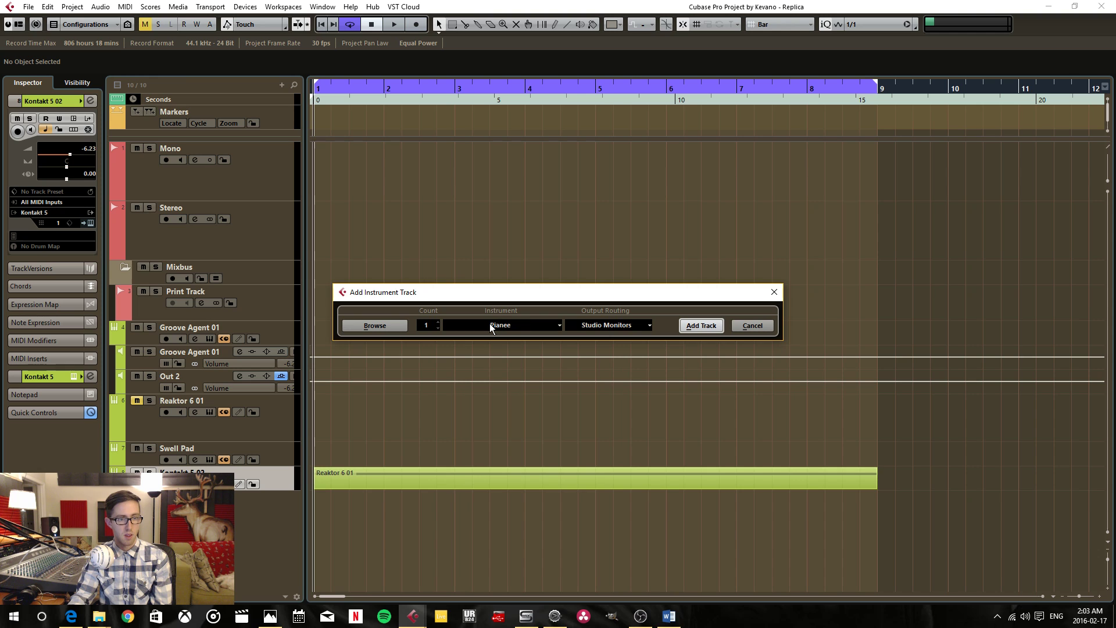
{"action": "left_click", "coordinate": [701, 326]}
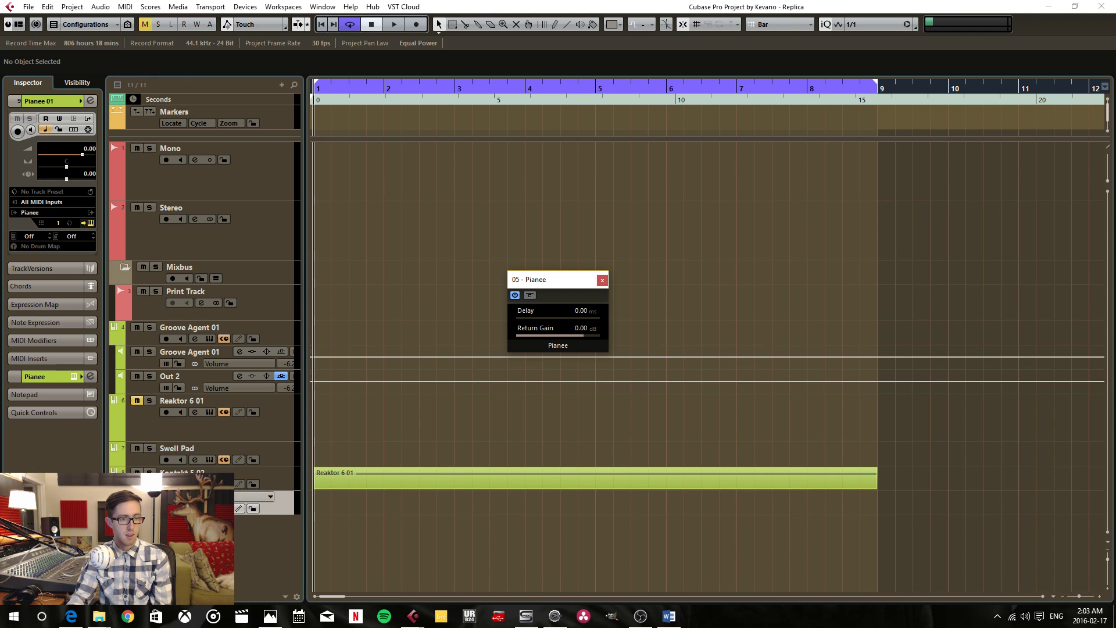
Review the Pianee instrument's delay and return gain controls, and close its window
{"action": "left_click_drag", "start_coordinate": [547, 319], "coordinate": [501, 322]}
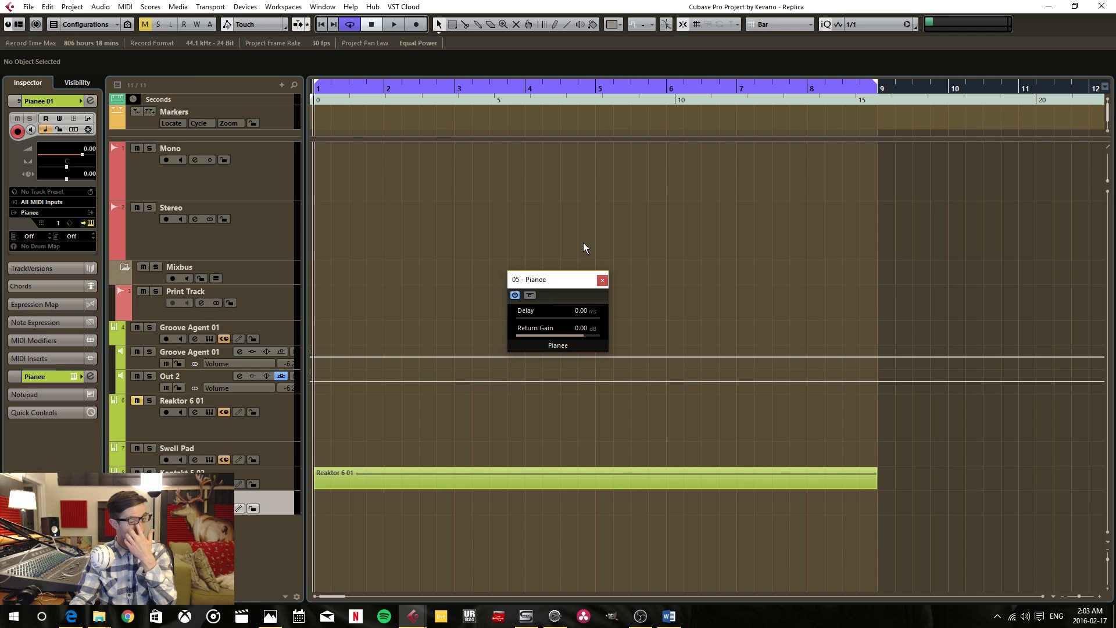
{"action": "left_click", "coordinate": [528, 296]}
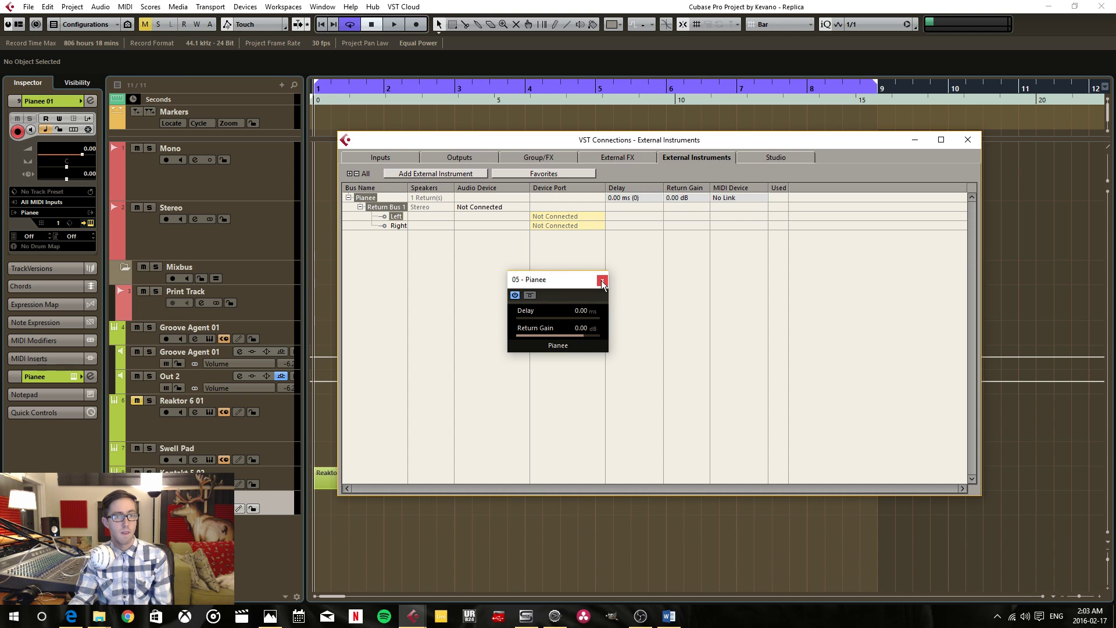
{"action": "left_click", "coordinate": [602, 281]}
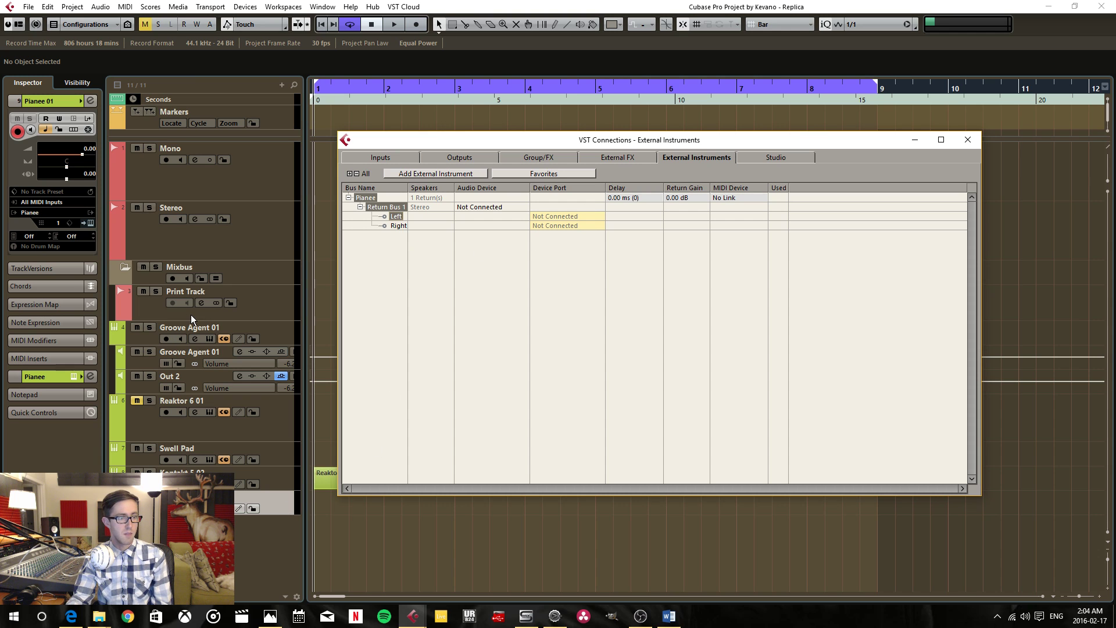
Check which input buses are available in the Stereo track's input routing, leaving the selection as it is
{"action": "left_click", "coordinate": [205, 243]}
{"action": "left_click", "coordinate": [49, 202]}
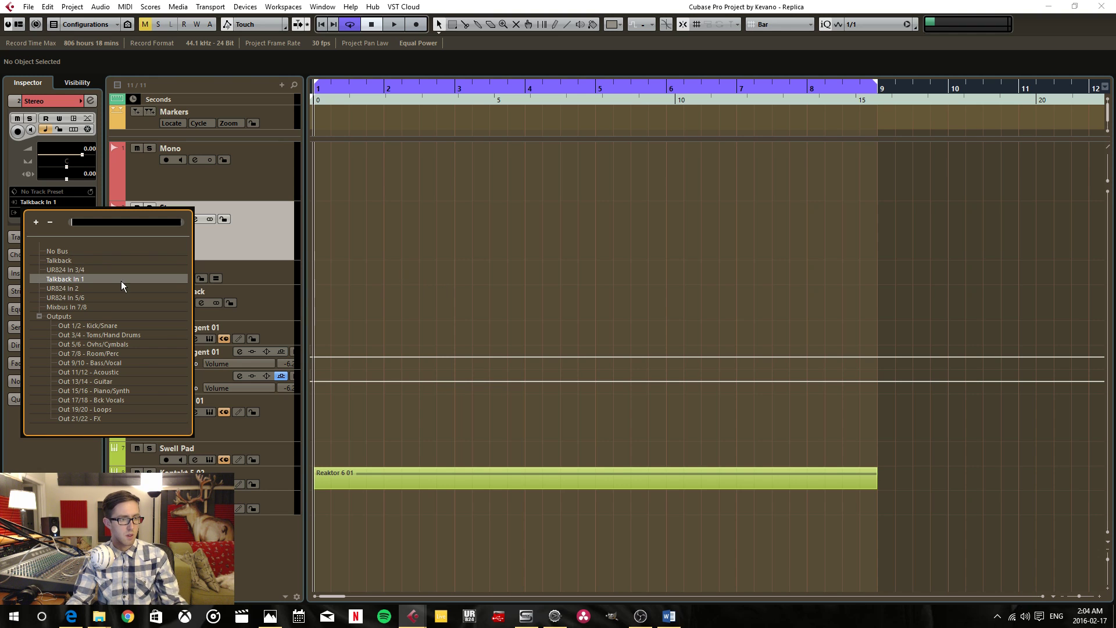
{"action": "left_click", "coordinate": [382, 259]}
Assign UR824 Analog In 5 to the Pianee return bus's left channel and another UR824 analog input to its right, replacing their previous connections
{"action": "key", "text": "F4"}
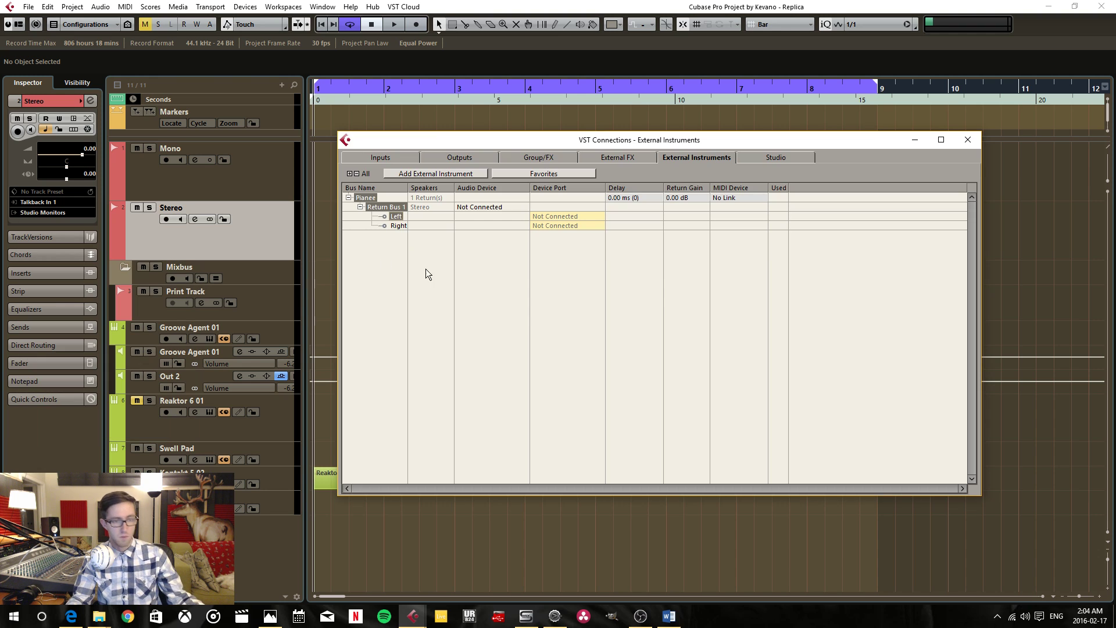
{"action": "left_click", "coordinate": [563, 225]}
{"action": "left_click", "coordinate": [594, 294]}
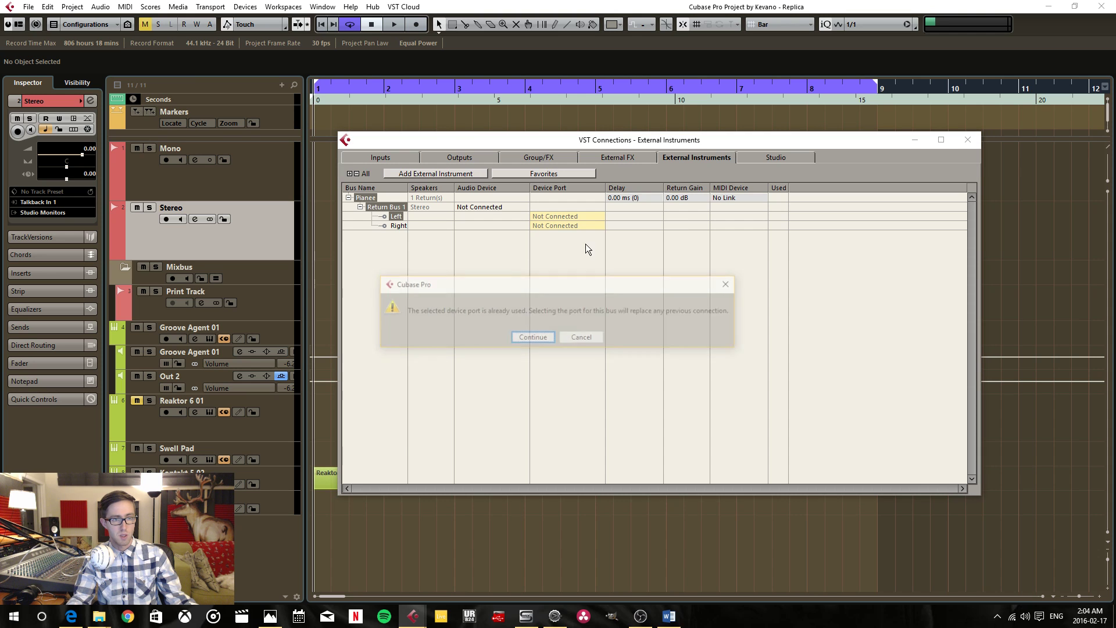
{"action": "left_click", "coordinate": [533, 337]}
{"action": "left_click", "coordinate": [569, 226]}
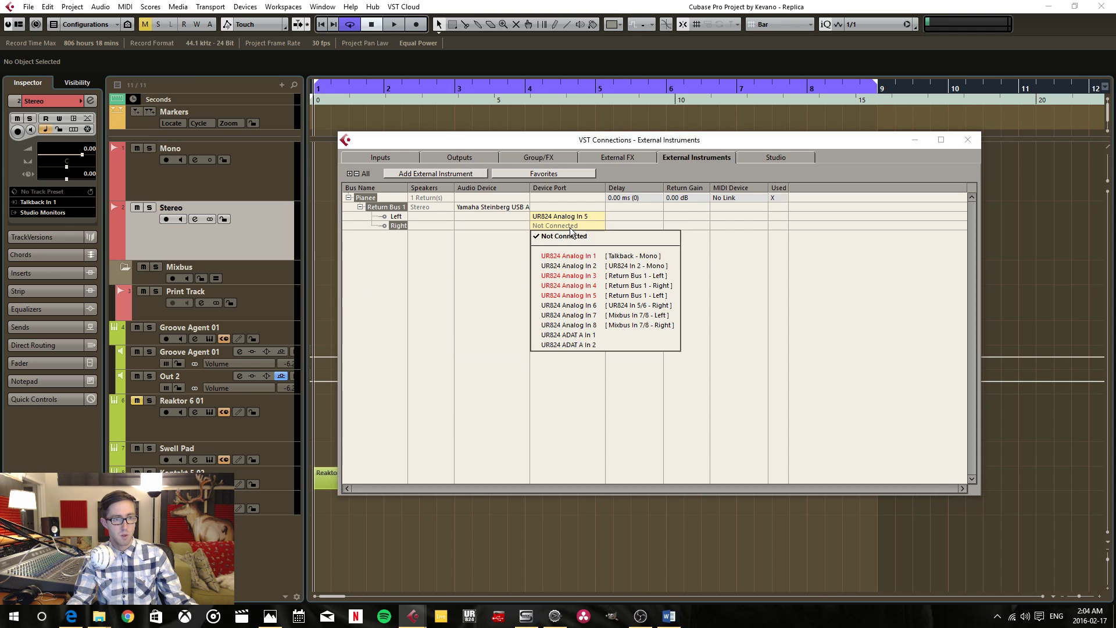
{"action": "left_click", "coordinate": [578, 314]}
{"action": "left_click", "coordinate": [532, 336]}
{"action": "key", "text": "F4"}
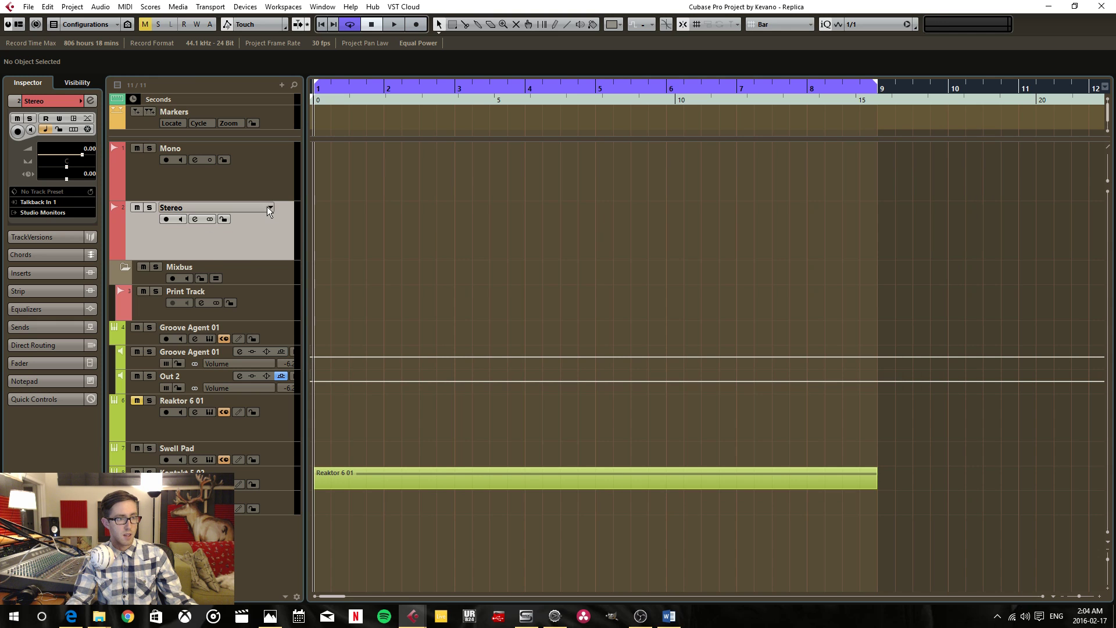
Rename the Stereo audio track as Pianee
{"action": "double_click", "coordinate": [194, 211]}
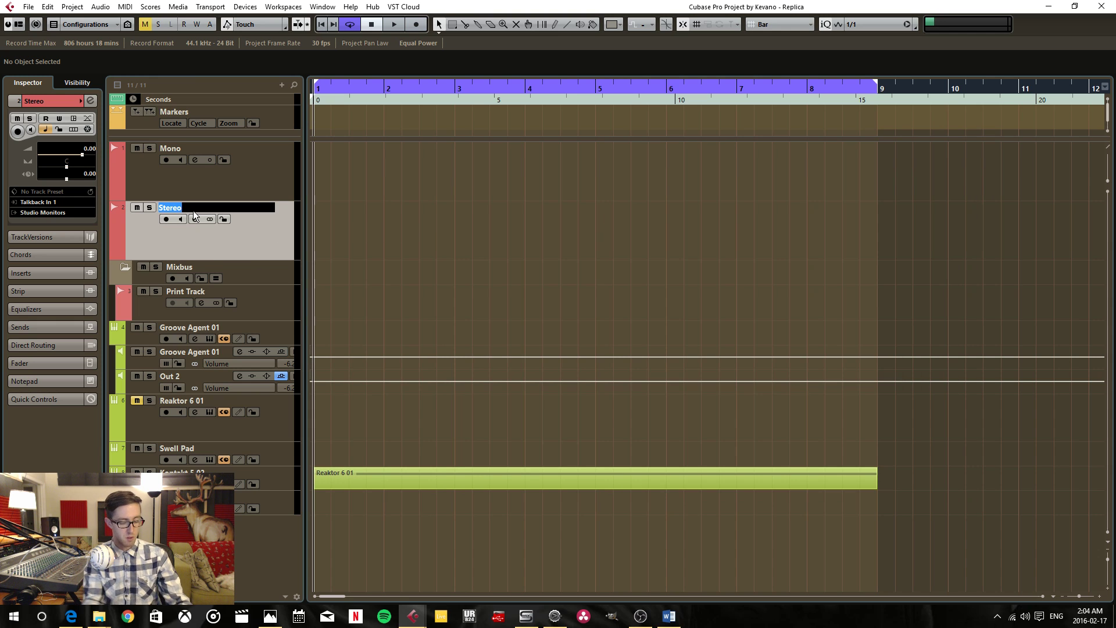
{"action": "type", "text": "Pean"}
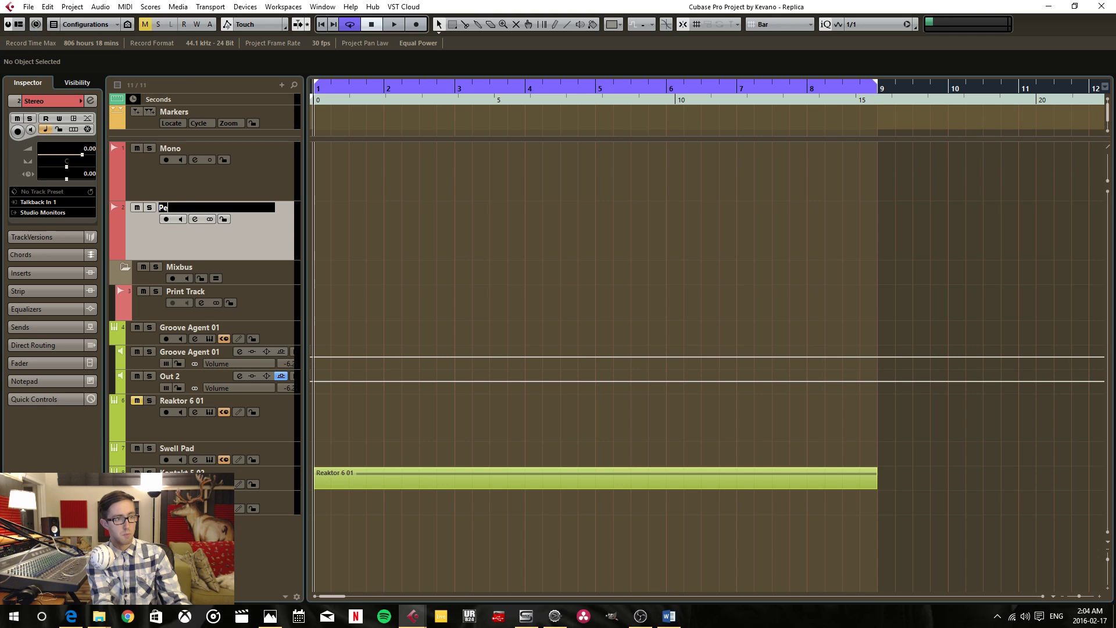
{"action": "key", "text": "BackSpace"}
{"action": "key", "text": "BackSpace"}
{"action": "key", "text": "BackSpace"}
{"action": "type", "text": "ianee"}
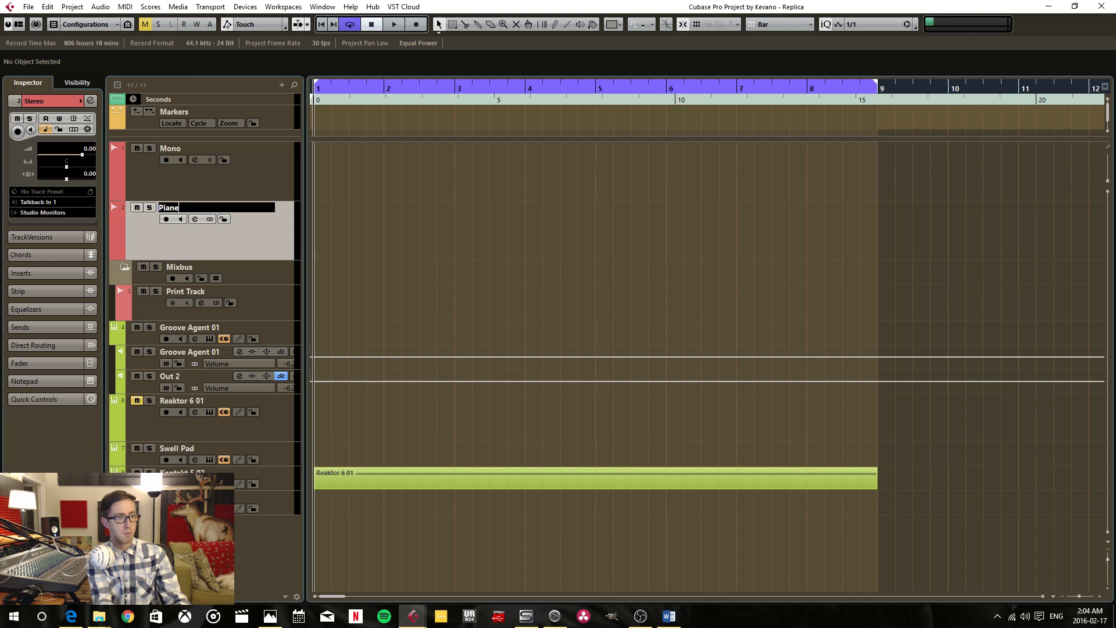
{"action": "key", "text": "Return"}
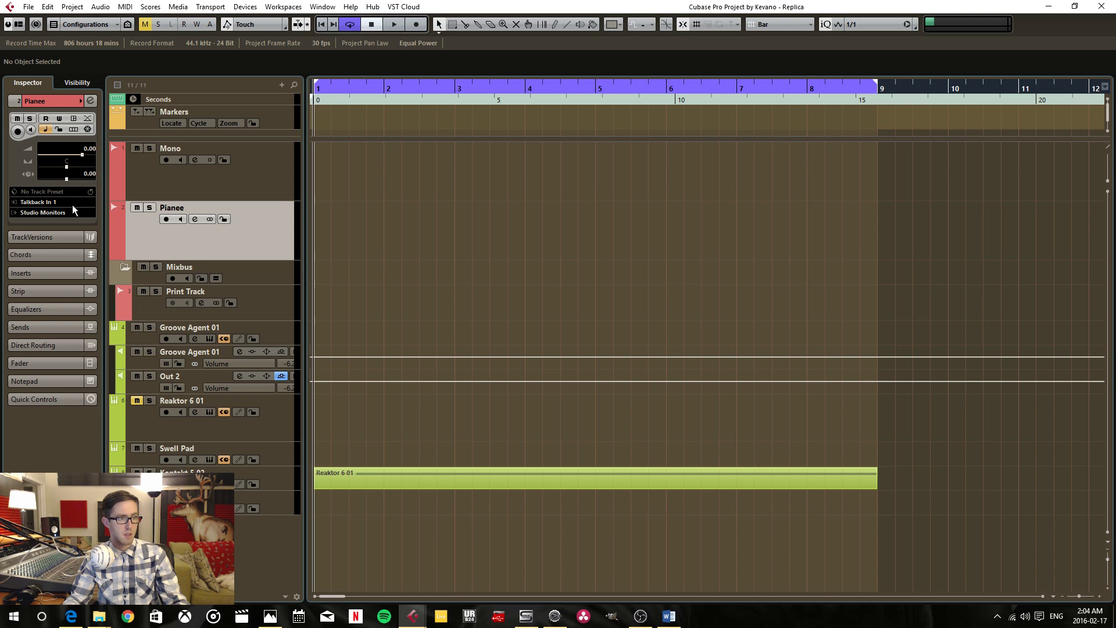
Set the Pianee audio track's input to UR824 In 5/6 and record-enable the track
{"action": "left_click", "coordinate": [68, 204]}
{"action": "left_click", "coordinate": [77, 298]}
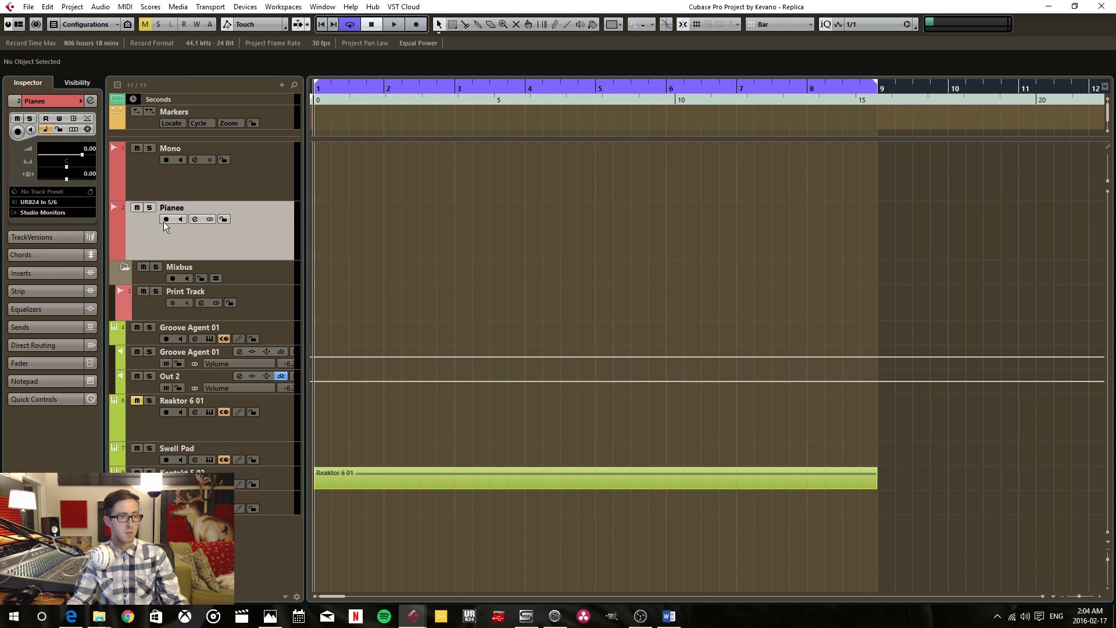
{"action": "left_click", "coordinate": [166, 219]}
Play the project briefly with the Pianee track armed, and stop playback
{"action": "left_click", "coordinate": [364, 89]}
{"action": "key", "text": "space"}
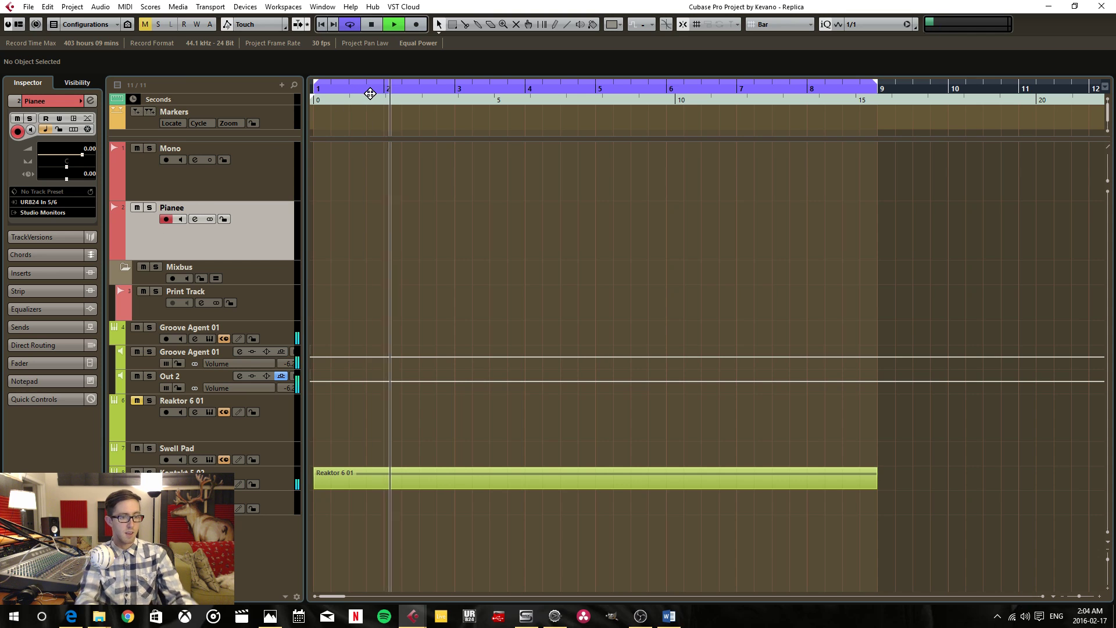
{"action": "key", "text": "space"}
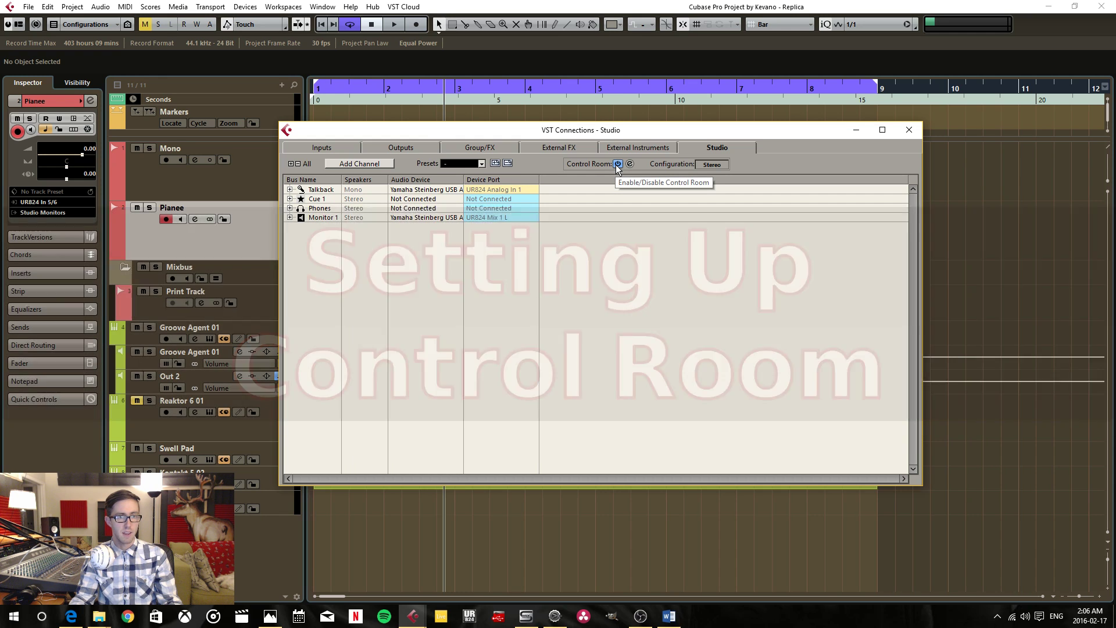
Disable the Control Room in the studio connections and enable it again
{"action": "left_click", "coordinate": [618, 164]}
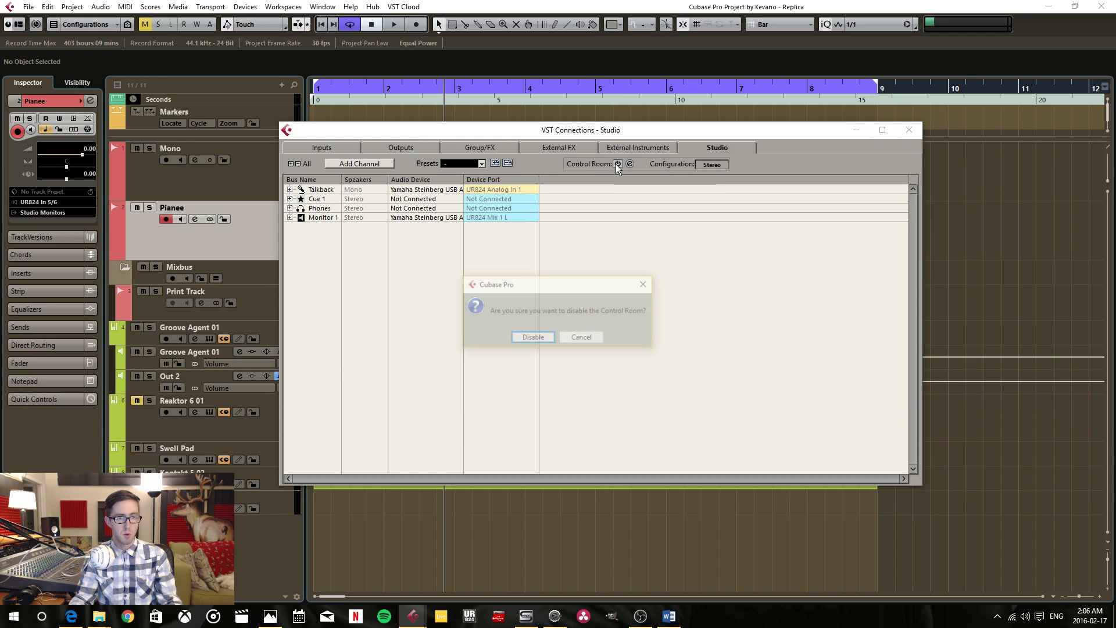
{"action": "left_click", "coordinate": [532, 333]}
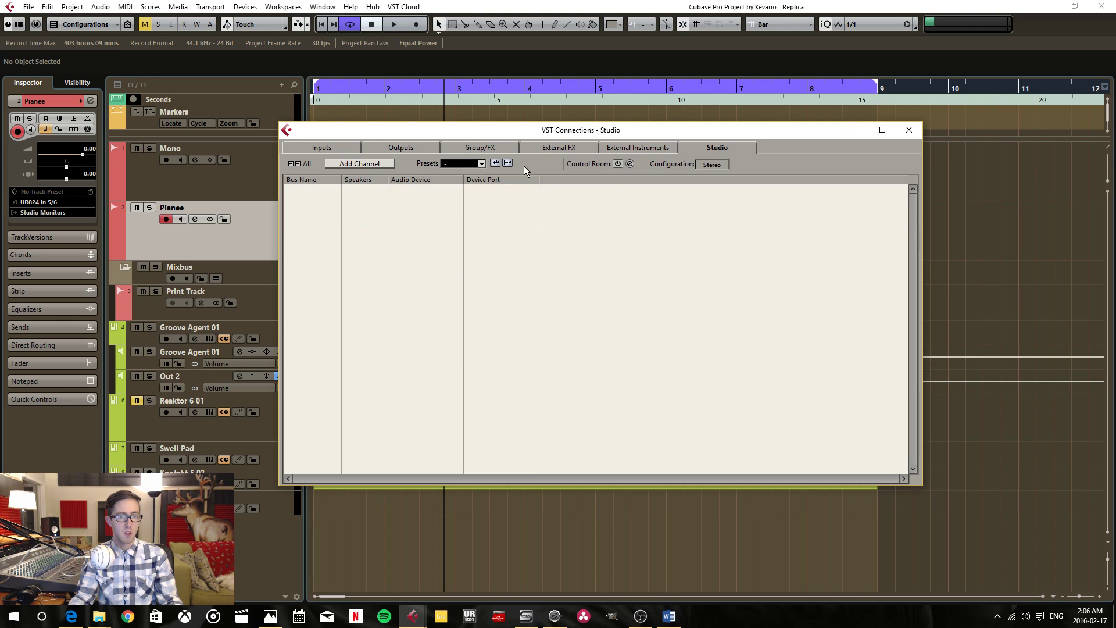
{"action": "left_click", "coordinate": [618, 164]}
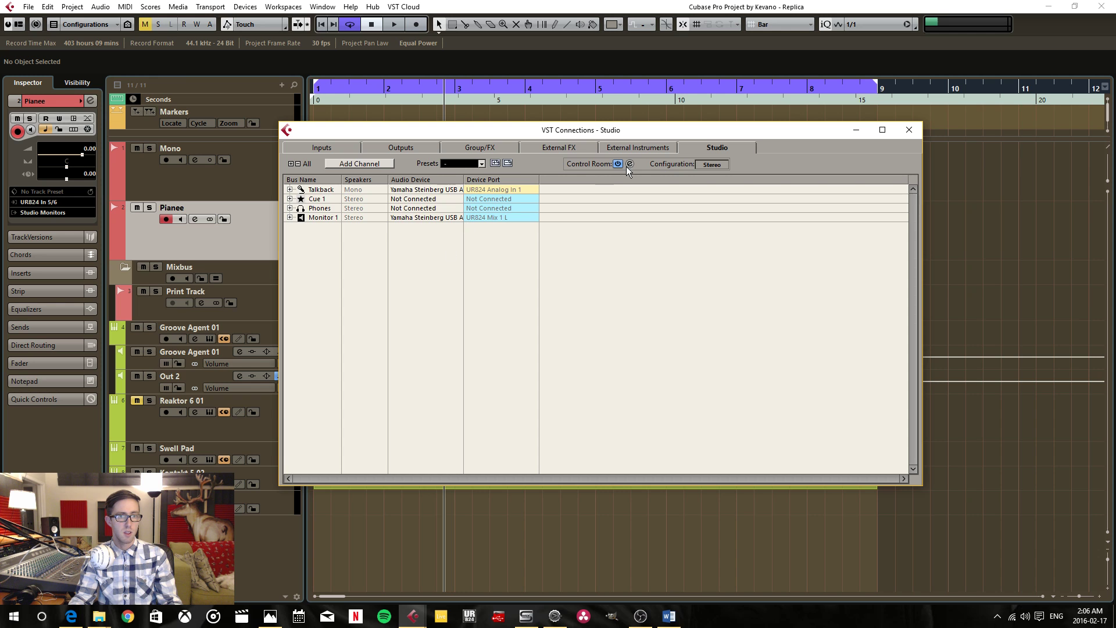
Open the Control Room Mixer as a separate window beside the studio connections, and close VST Connections
{"action": "left_click", "coordinate": [631, 164]}
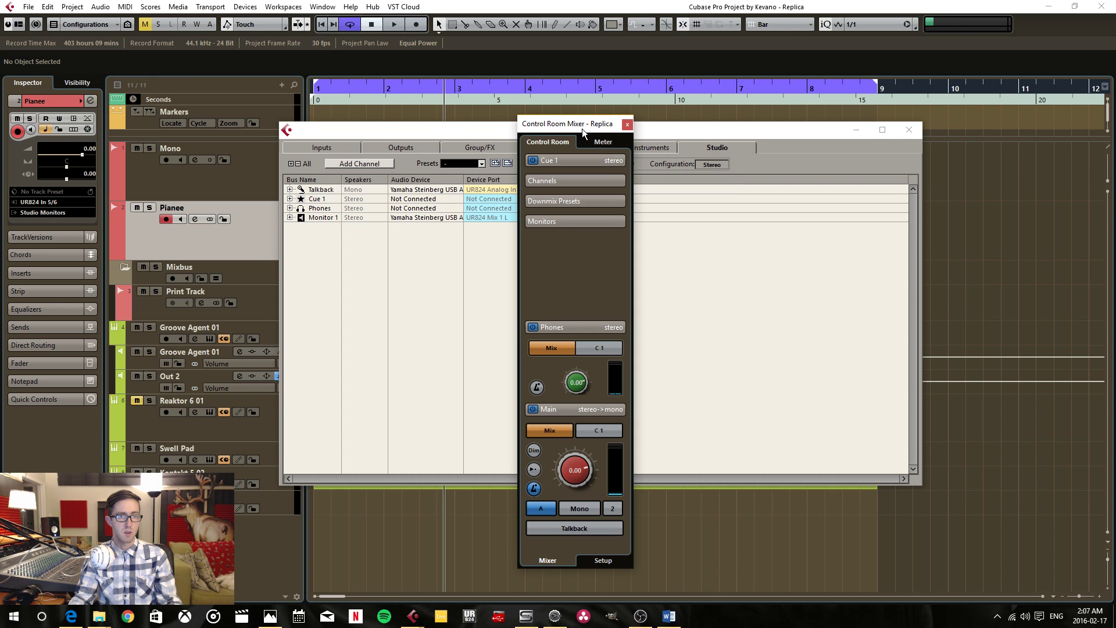
{"action": "left_click_drag", "start_coordinate": [581, 128], "coordinate": [861, 110]}
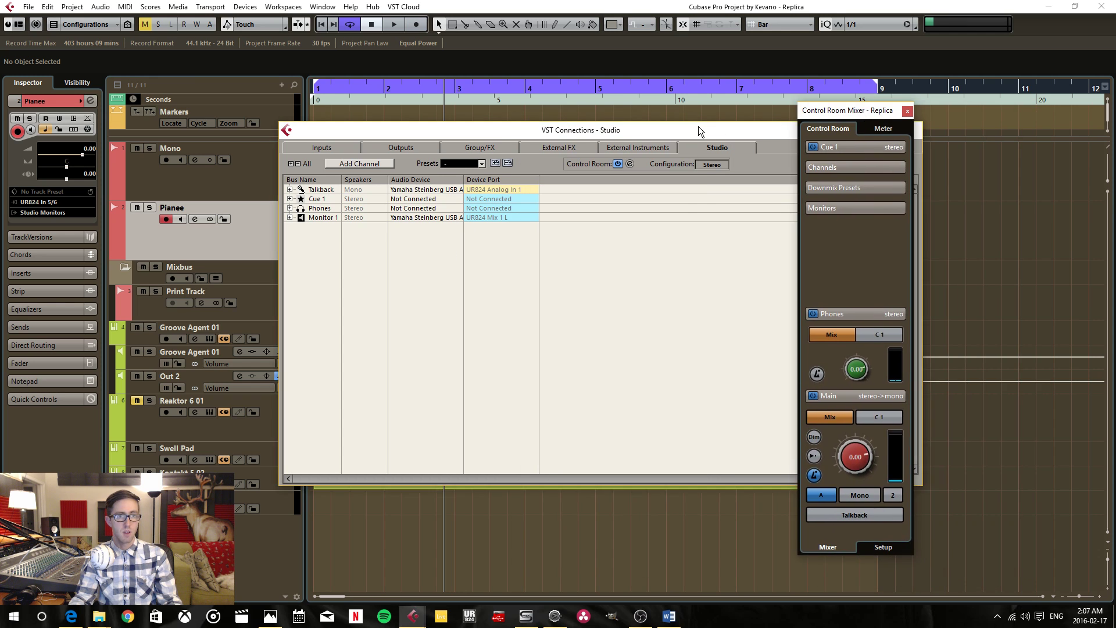
{"action": "left_click_drag", "start_coordinate": [658, 127], "coordinate": [478, 128]}
{"action": "left_click", "coordinate": [729, 131]}
Open the MixConsole and look for the option that shows or hides its Control Room section
{"action": "key", "text": "F3"}
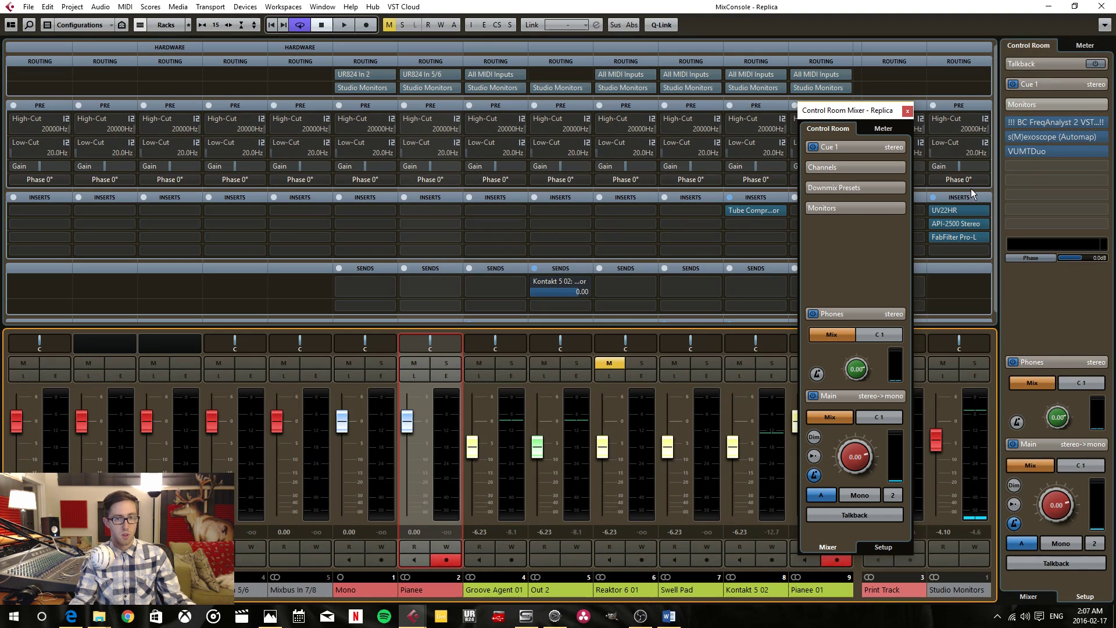
{"action": "right_click", "coordinate": [1113, 297]}
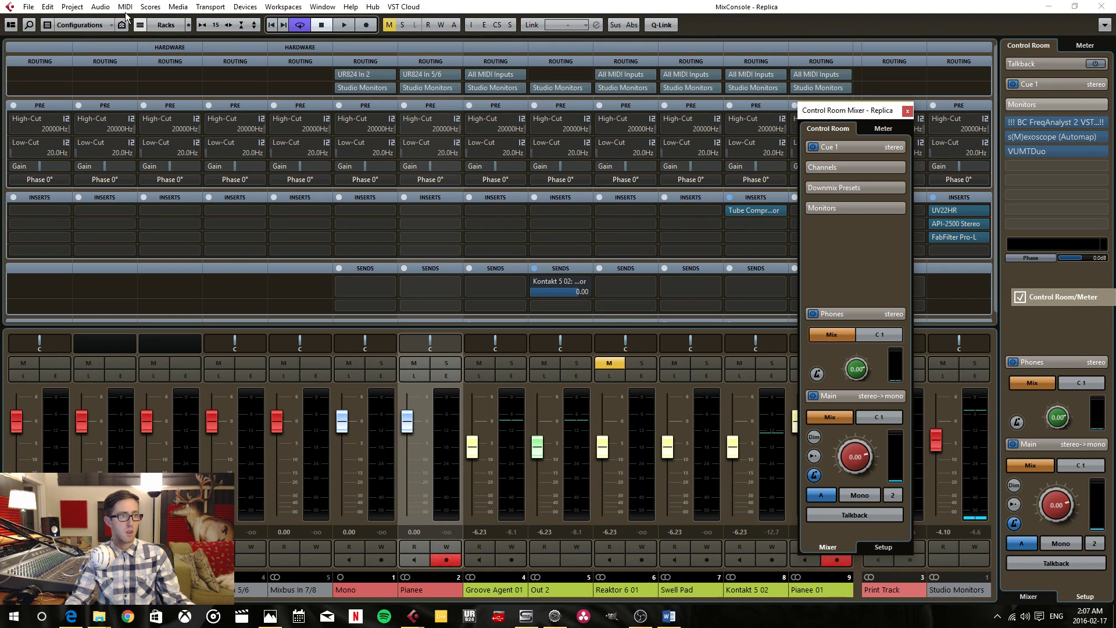
{"action": "left_click", "coordinate": [77, 24]}
{"action": "left_click", "coordinate": [99, 27]}
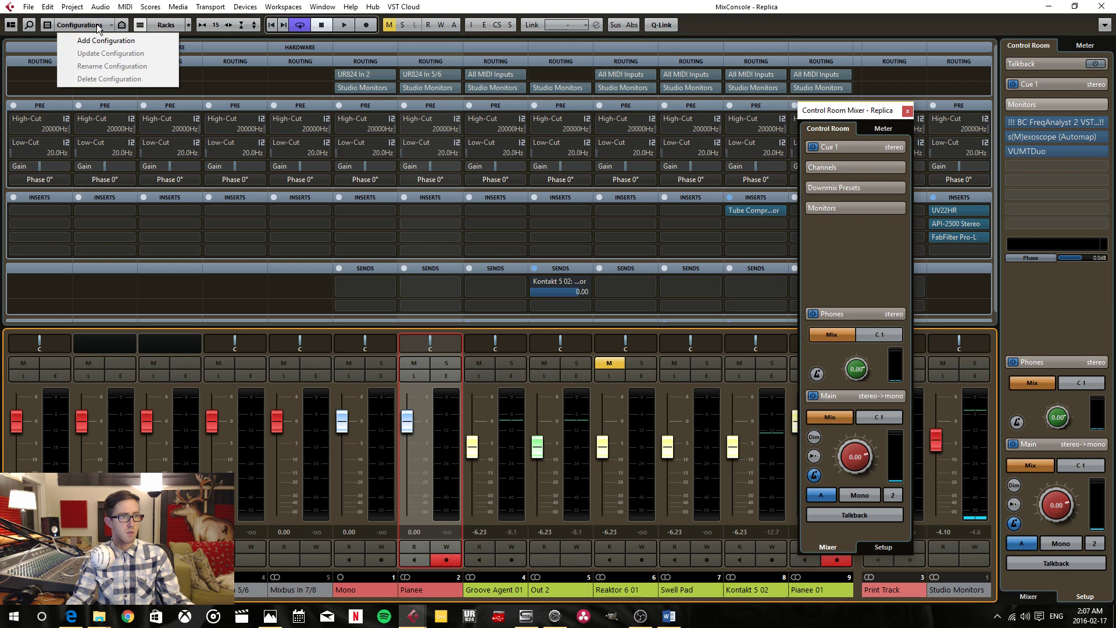
{"action": "left_click", "coordinate": [170, 24]}
{"action": "left_click", "coordinate": [170, 25]}
{"action": "left_click", "coordinate": [36, 25]}
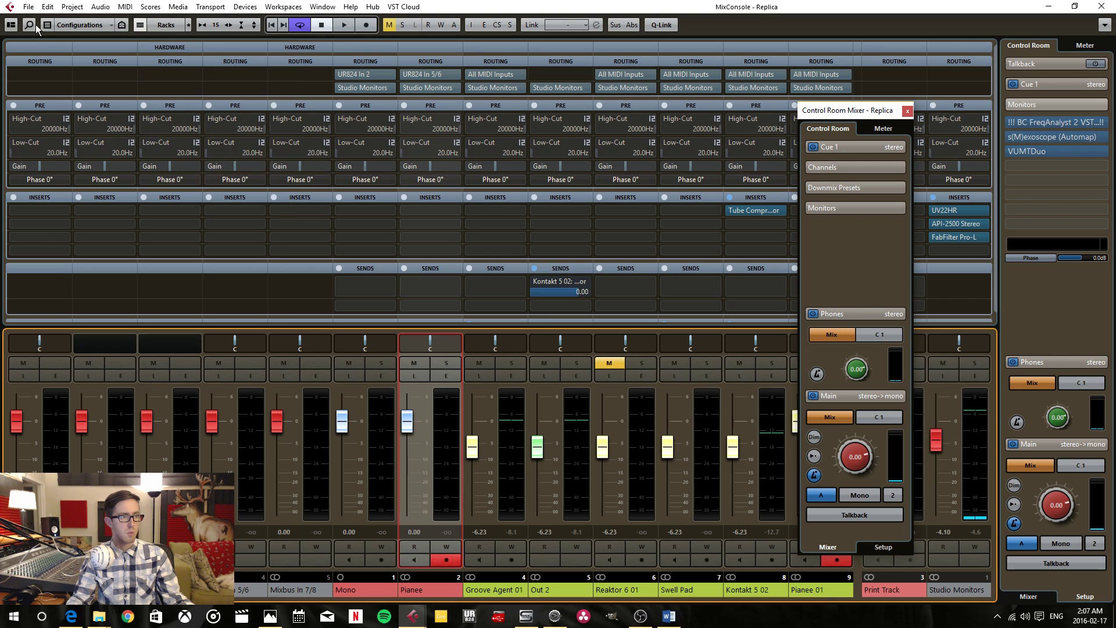
{"action": "left_click", "coordinate": [47, 25]}
{"action": "left_click", "coordinate": [46, 27]}
Hide the MixConsole's Control Room/Meter section, show it again, and close the MixConsole
{"action": "left_click", "coordinate": [11, 25]}
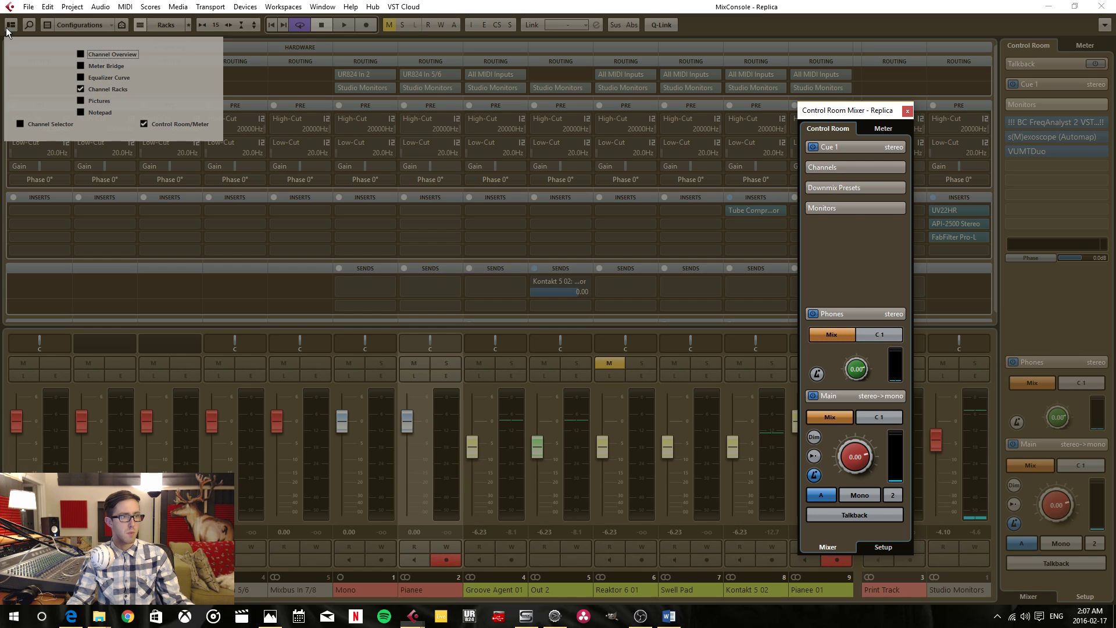
{"action": "left_click", "coordinate": [146, 127]}
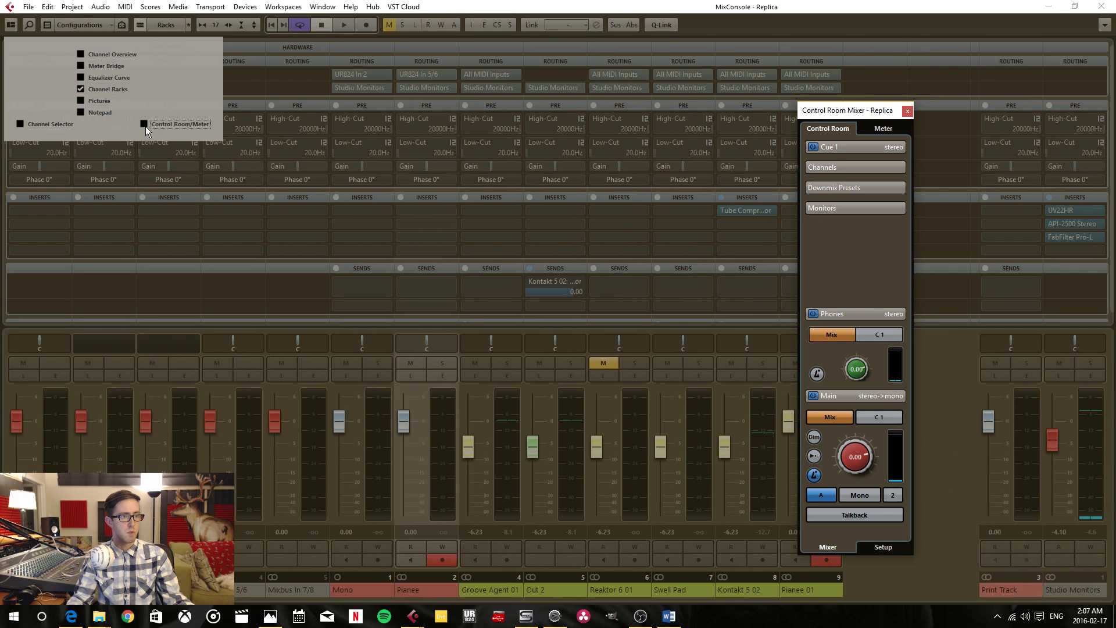
{"action": "left_click", "coordinate": [145, 127]}
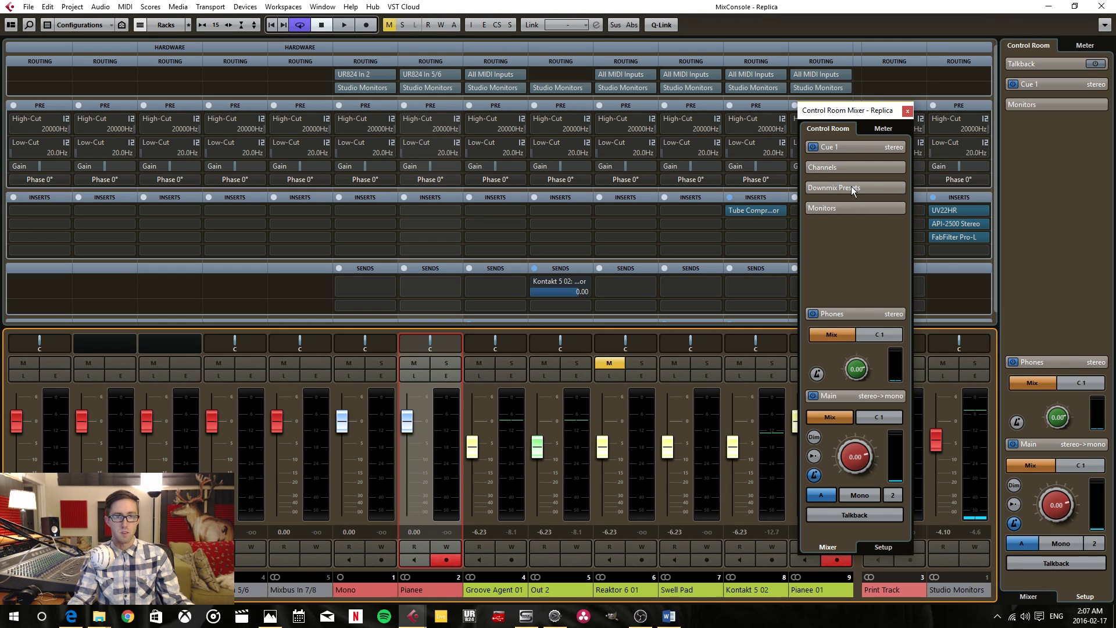
{"action": "key", "text": "F3"}
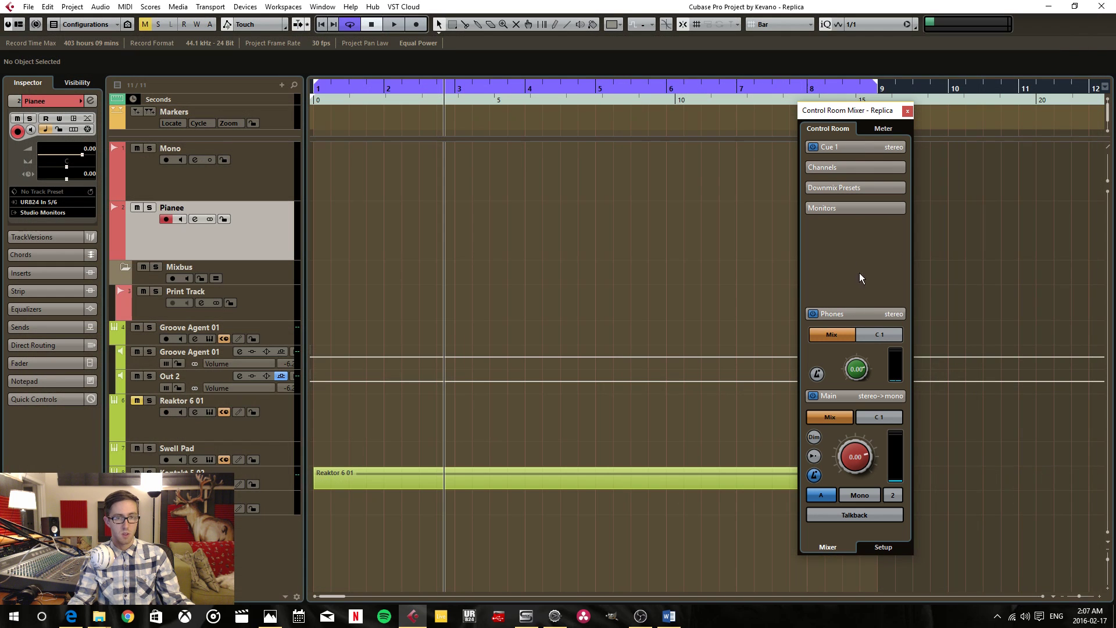
Switch the Main channel's downmix preset to Stereo and turn off its metronome click in the Control Room Mixer
{"action": "left_click_drag", "start_coordinate": [873, 114], "coordinate": [739, 82]}
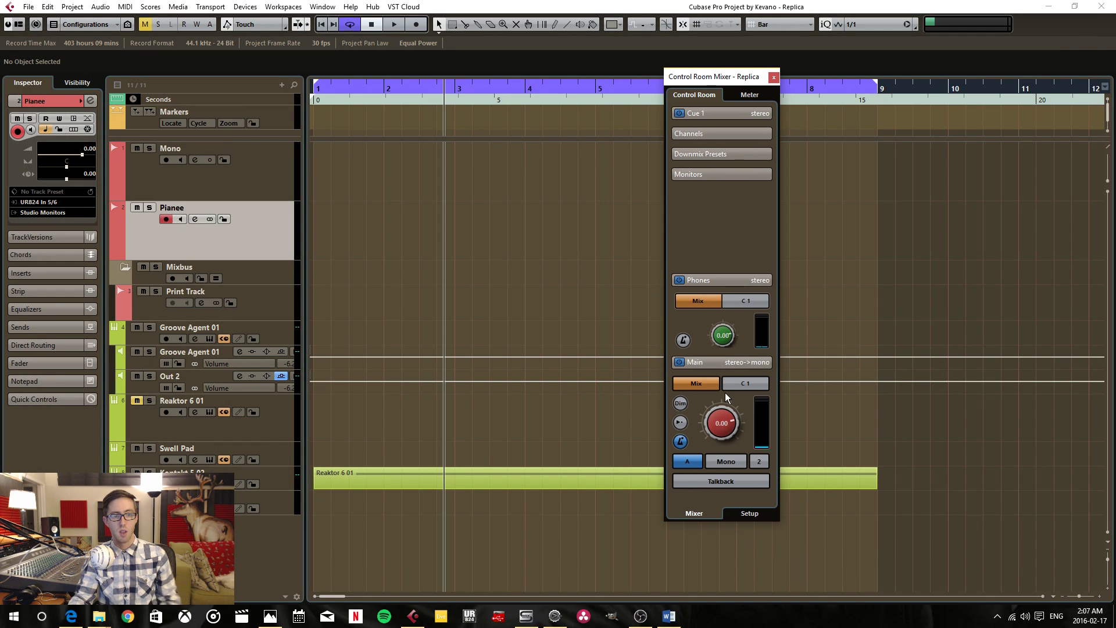
{"action": "left_click", "coordinate": [729, 464]}
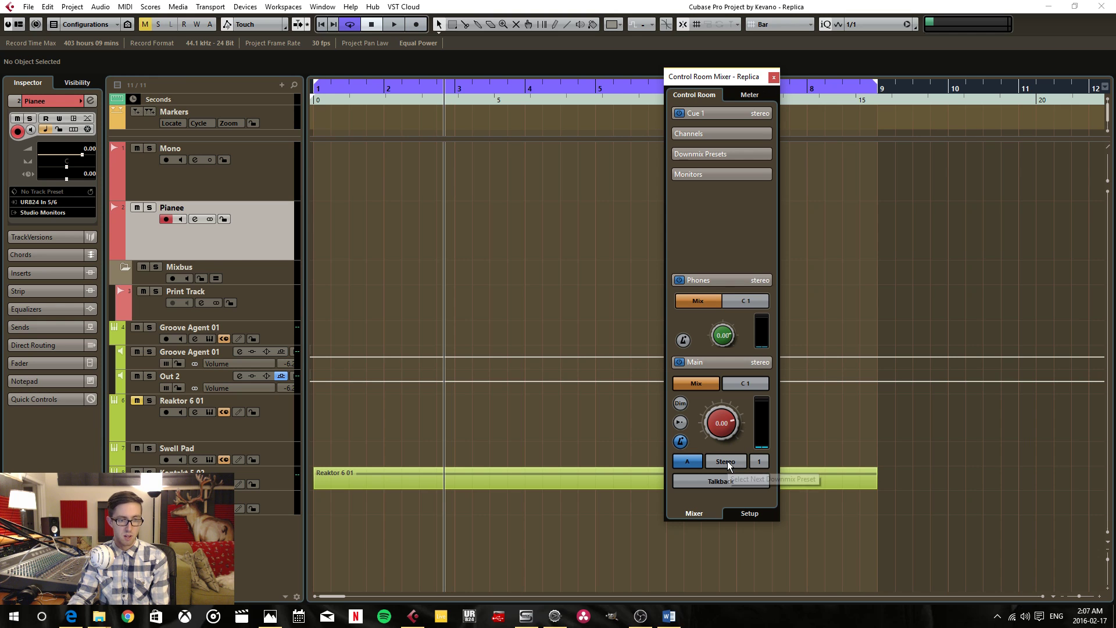
{"action": "left_click", "coordinate": [682, 442]}
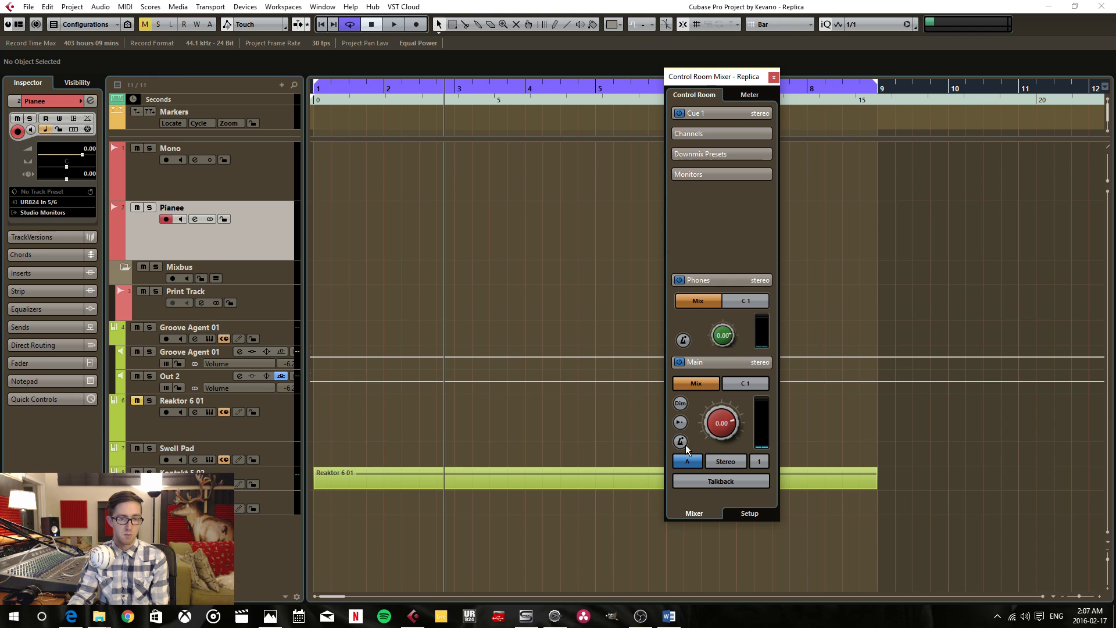
Try the Main channel's reference level and a lower volume of about -11, and set the level back to 0
{"action": "left_click", "coordinate": [680, 422]}
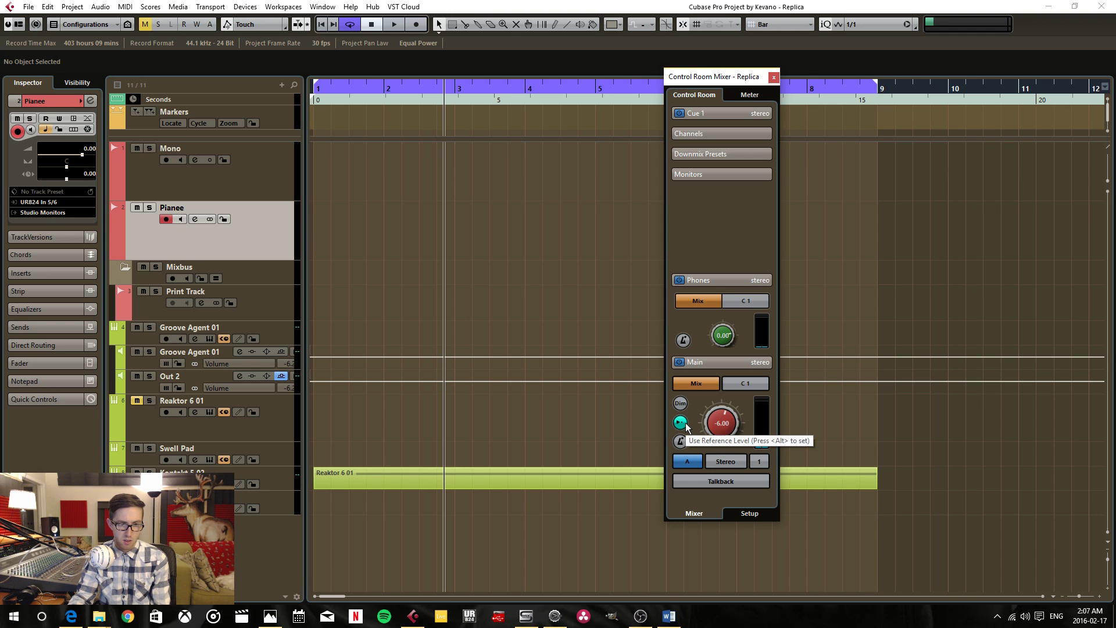
{"action": "left_click", "coordinate": [686, 427]}
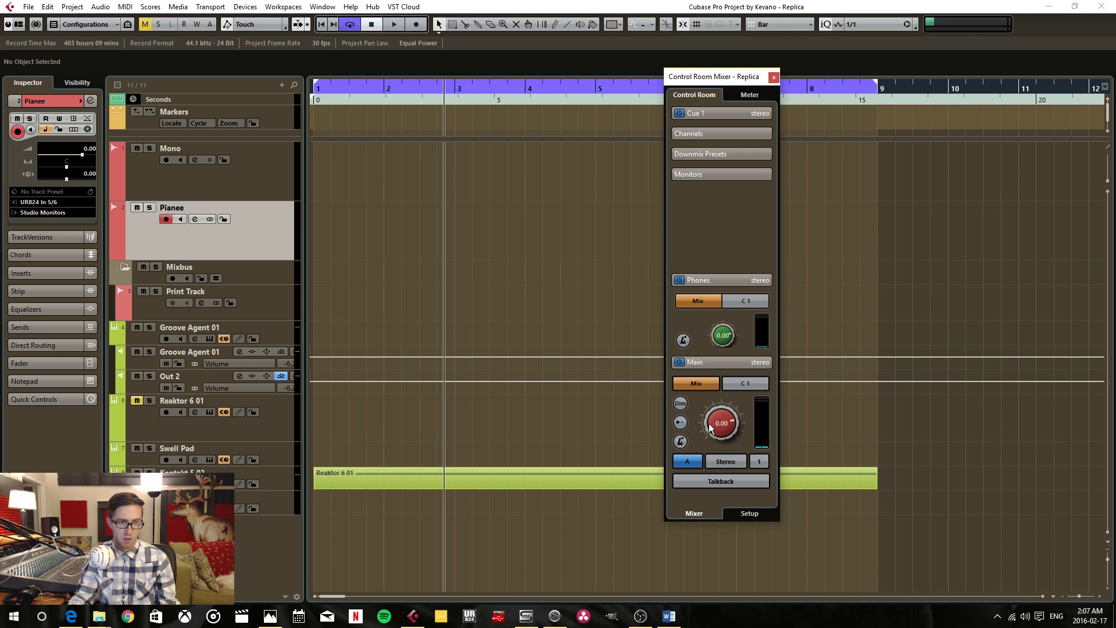
{"action": "left_click_drag", "start_coordinate": [756, 401], "coordinate": [756, 436]}
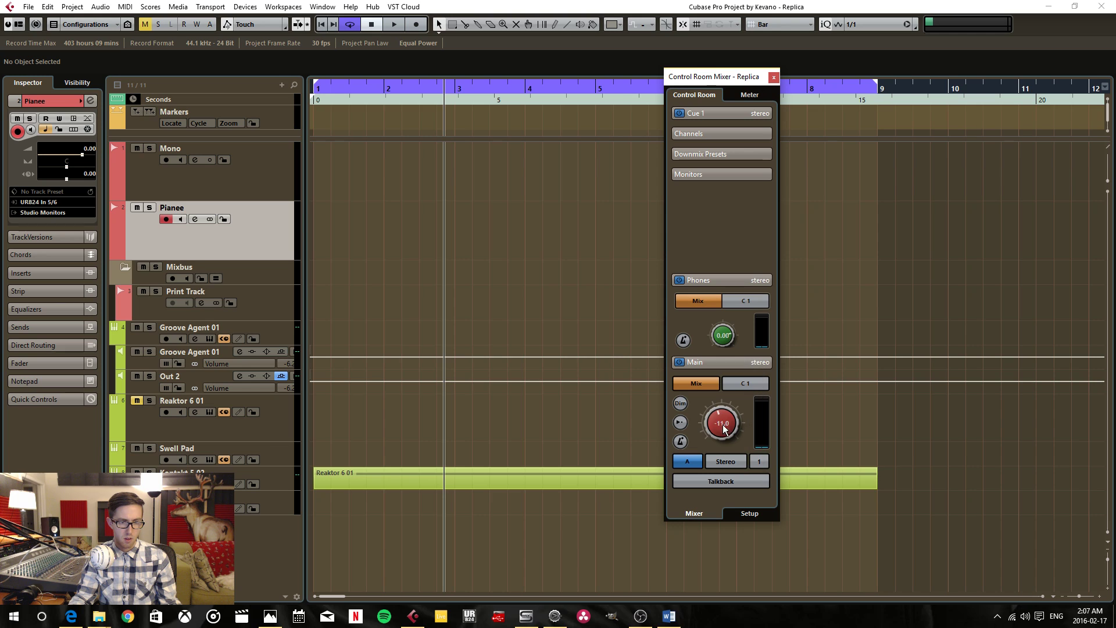
{"action": "left_click", "coordinate": [681, 424]}
{"action": "left_click", "coordinate": [683, 426]}
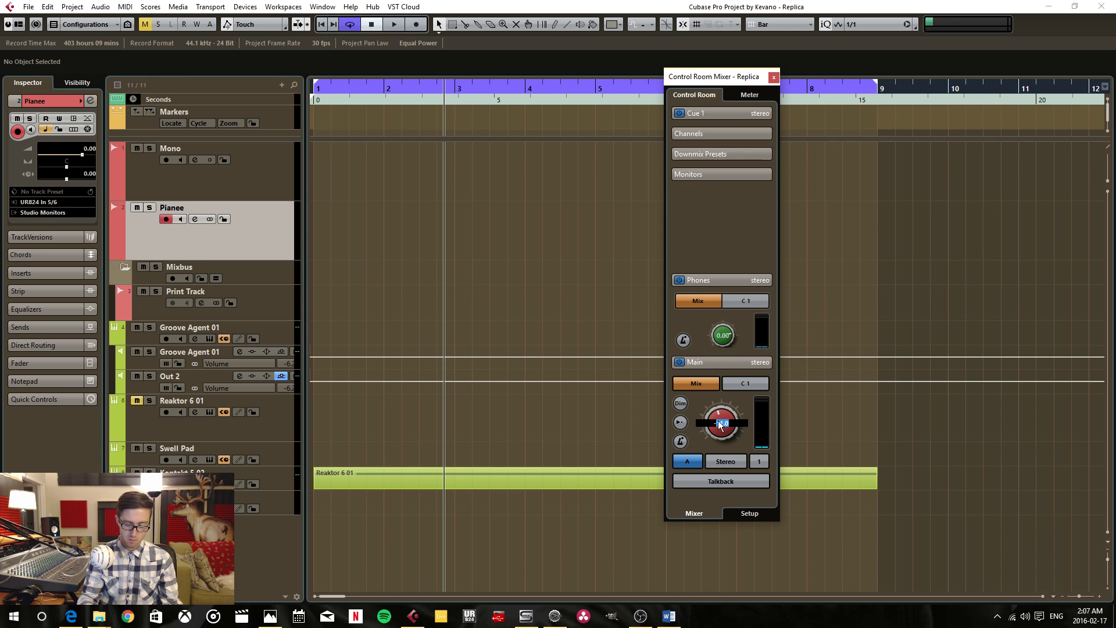
{"action": "type", "text": "0"}
{"action": "key", "text": "Return"}
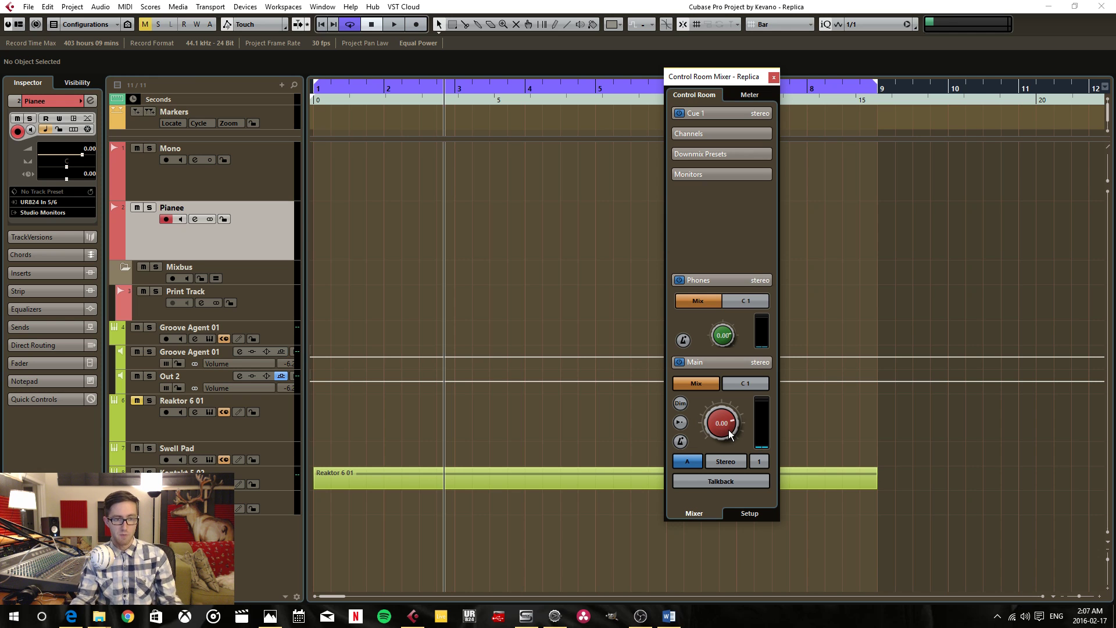
Apply the reference level to the Main channel again, lower its volume to about -12.3, and reset it to 0
{"action": "left_click", "coordinate": [680, 423]}
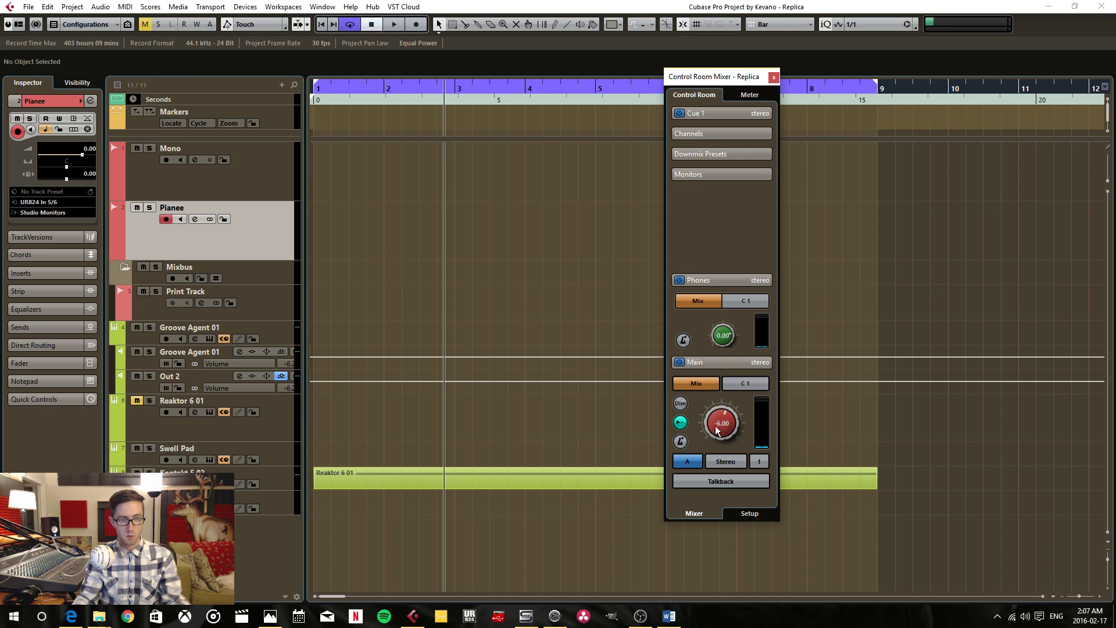
{"action": "scroll", "coordinate": [720, 426], "scroll_direction": "down", "scroll_amount": 6}
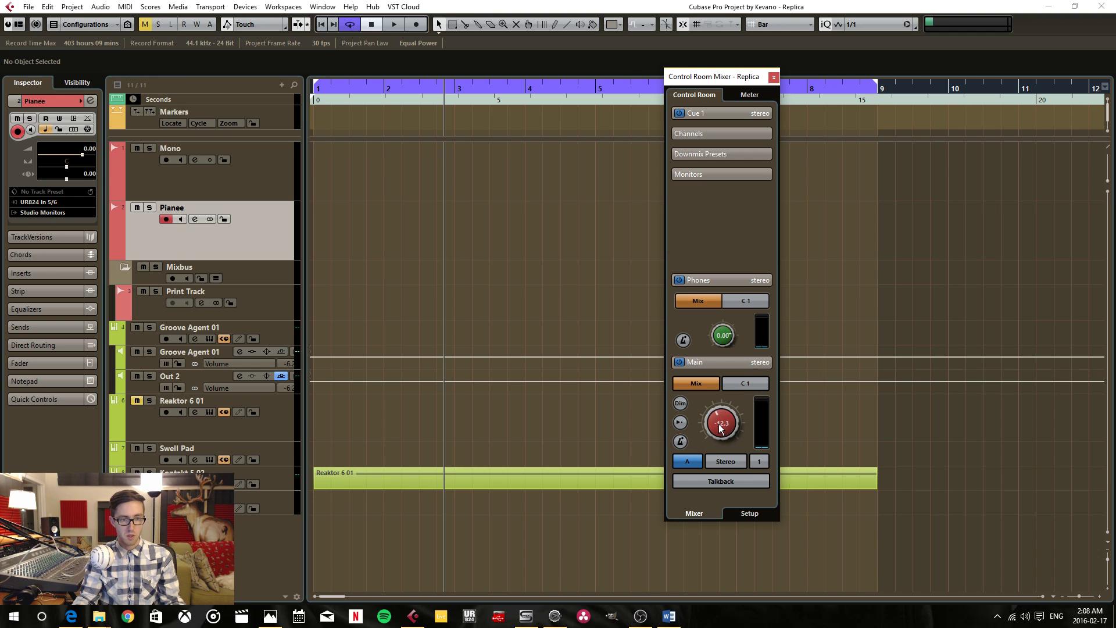
{"action": "type", "text": "0"}
{"action": "key", "text": "Return"}
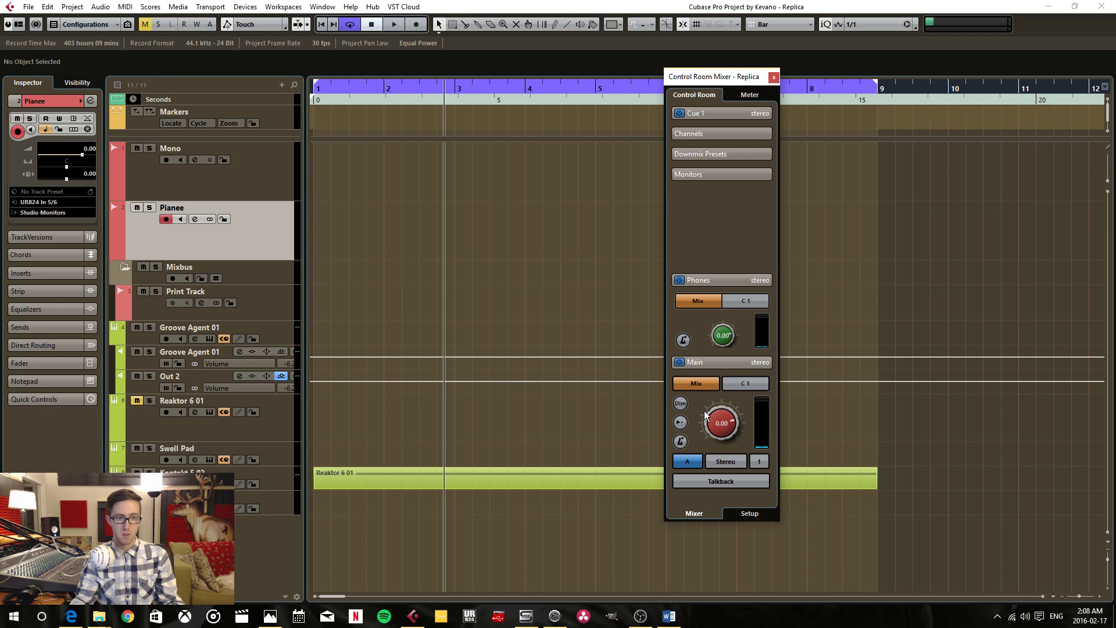
Toggle the Main channel's Dim on and off, and switch its source to Cue 1 and back to Mix
{"action": "left_click", "coordinate": [680, 403]}
{"action": "left_click", "coordinate": [680, 404]}
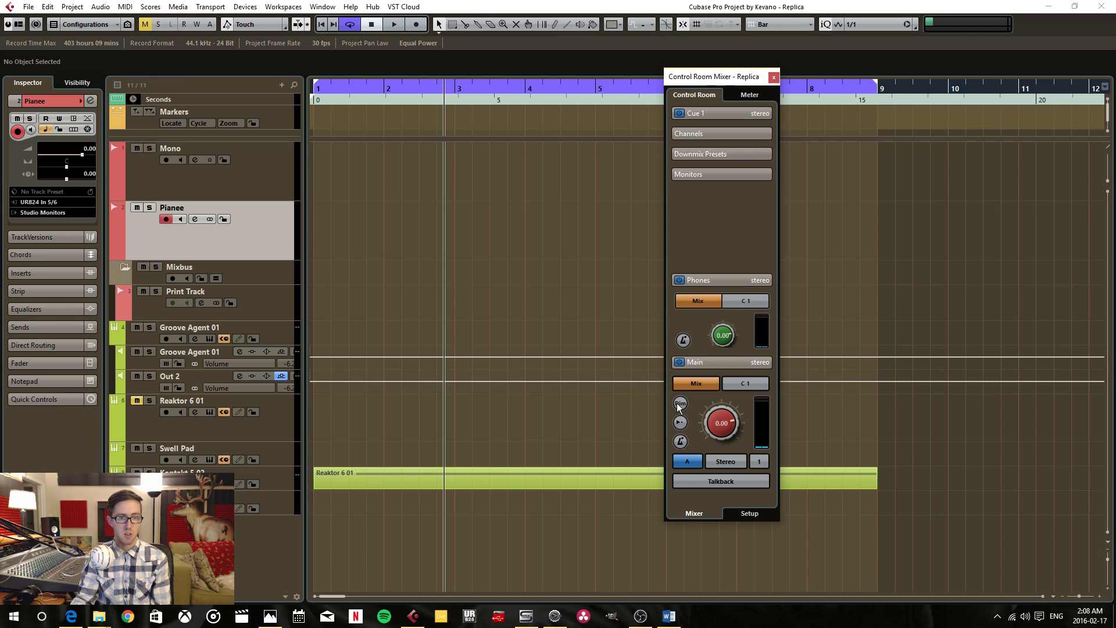
{"action": "left_click", "coordinate": [703, 384]}
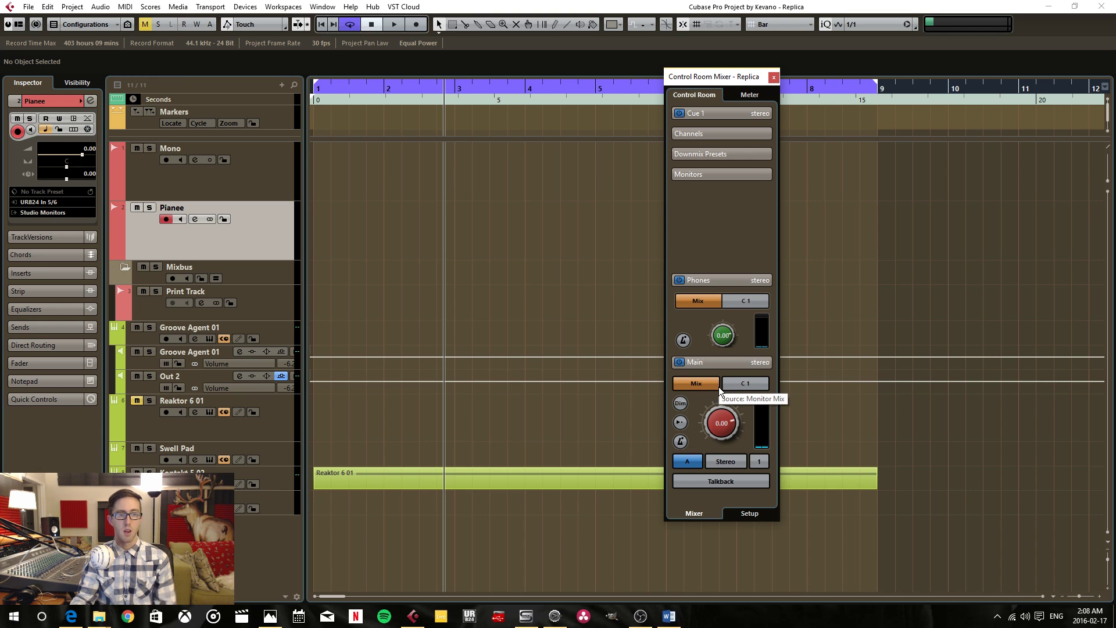
{"action": "left_click", "coordinate": [745, 385]}
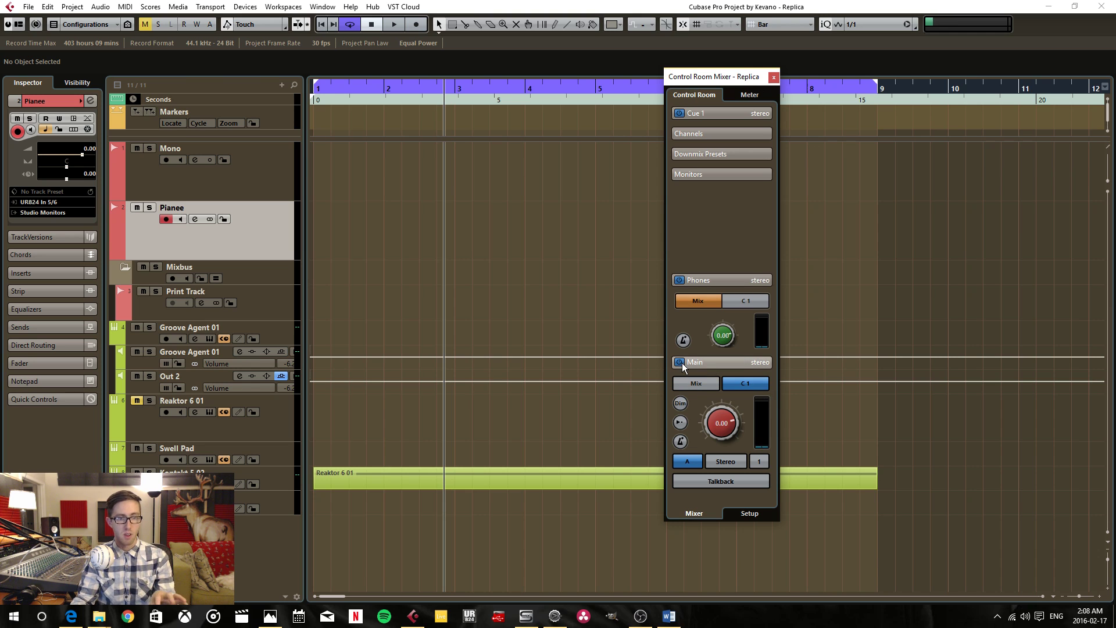
{"action": "left_click", "coordinate": [702, 383]}
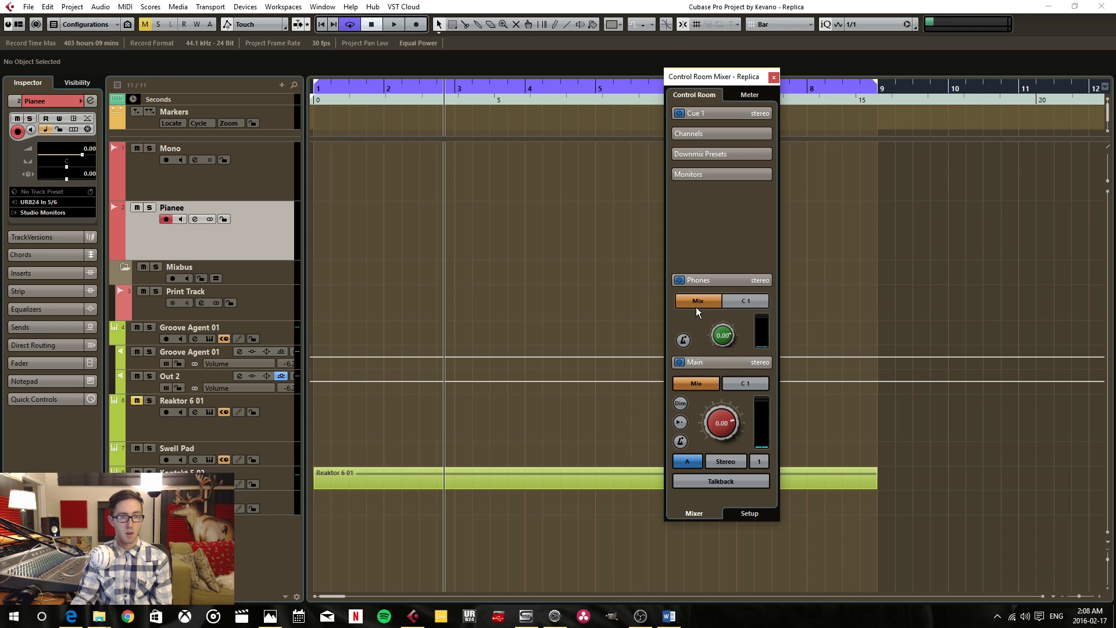
Toggle the Main and Phones channels off and back on, and switch the Phones source to Cue 1 and back to Mix
{"action": "left_click", "coordinate": [680, 362]}
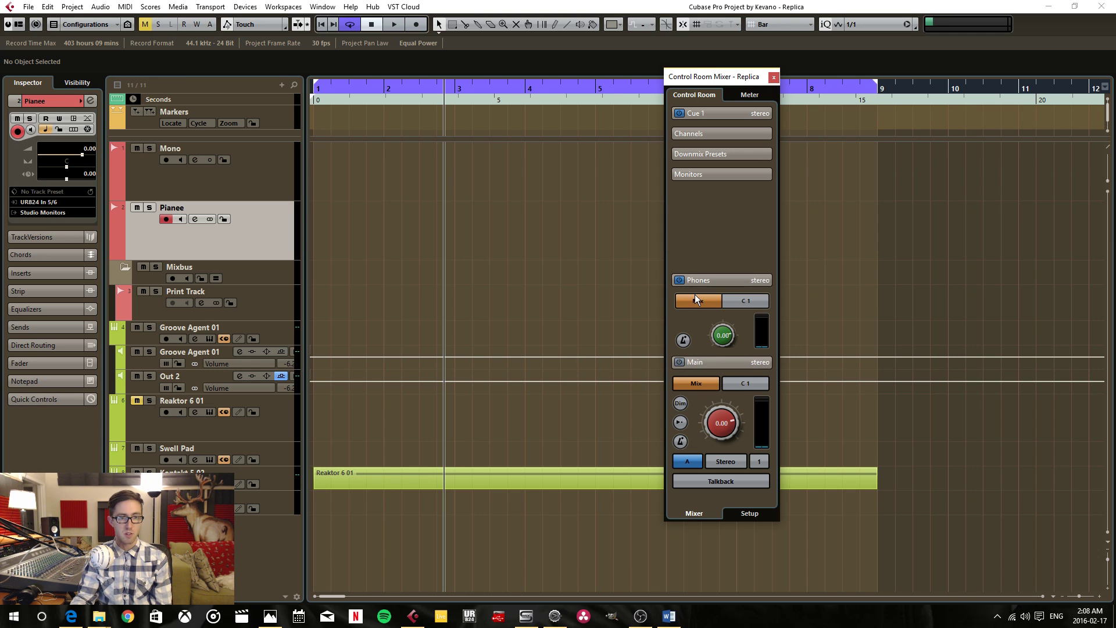
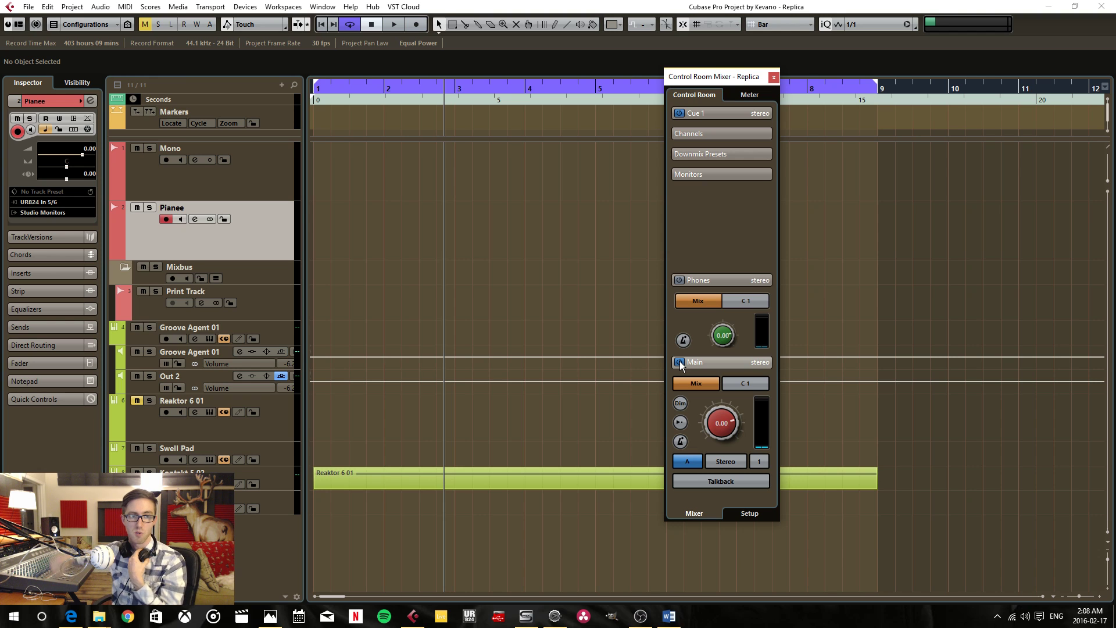
{"action": "left_click", "coordinate": [679, 280]}
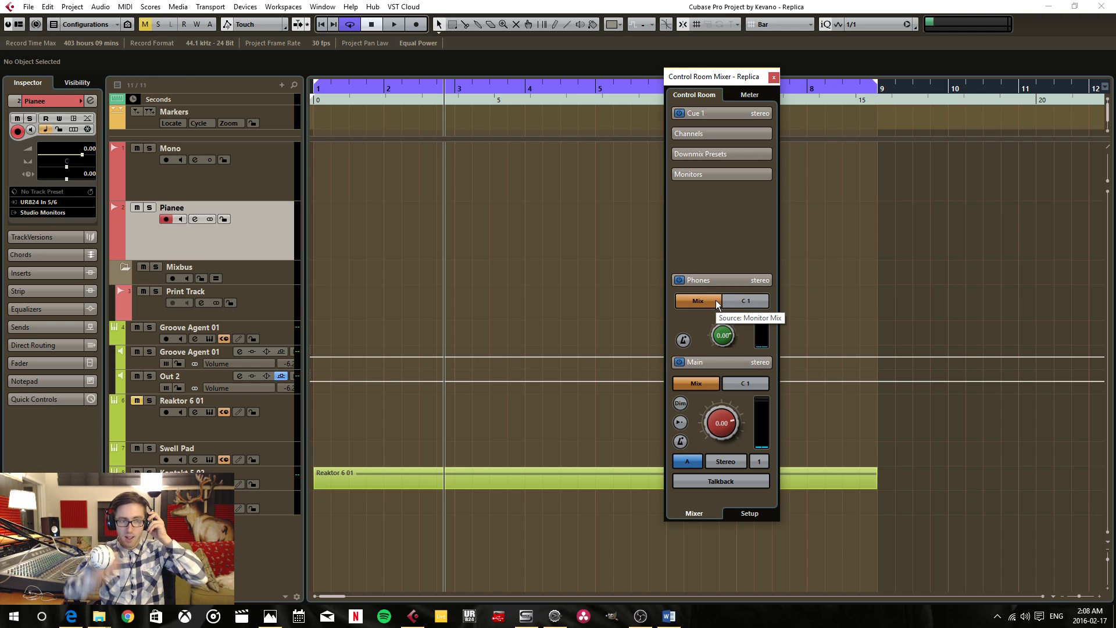
{"action": "left_click", "coordinate": [756, 303]}
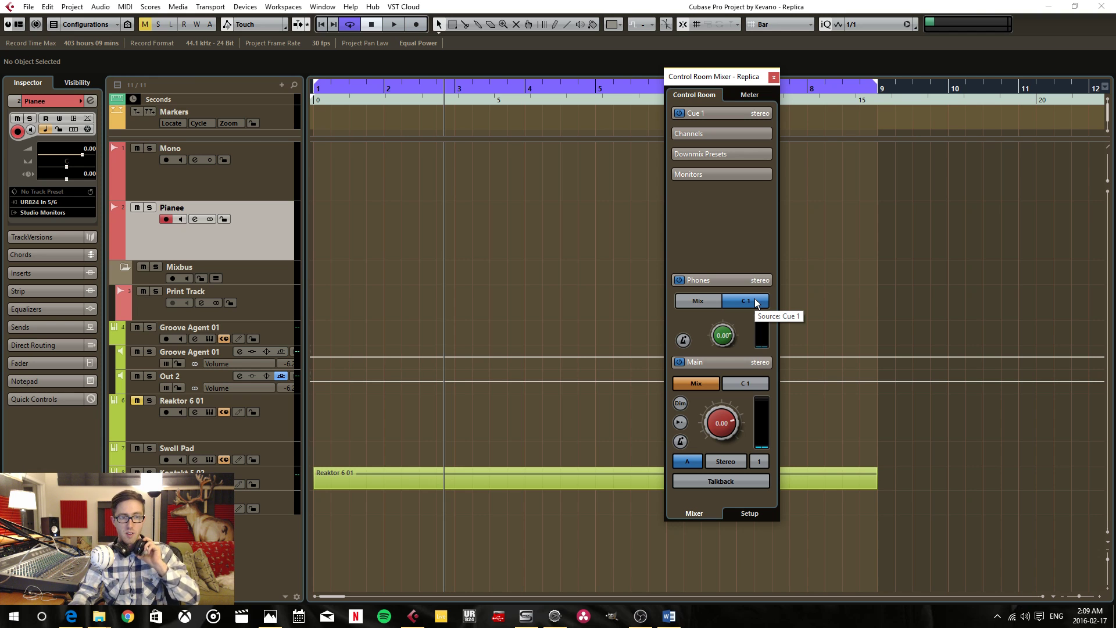
{"action": "left_click", "coordinate": [747, 383]}
{"action": "left_click", "coordinate": [701, 302]}
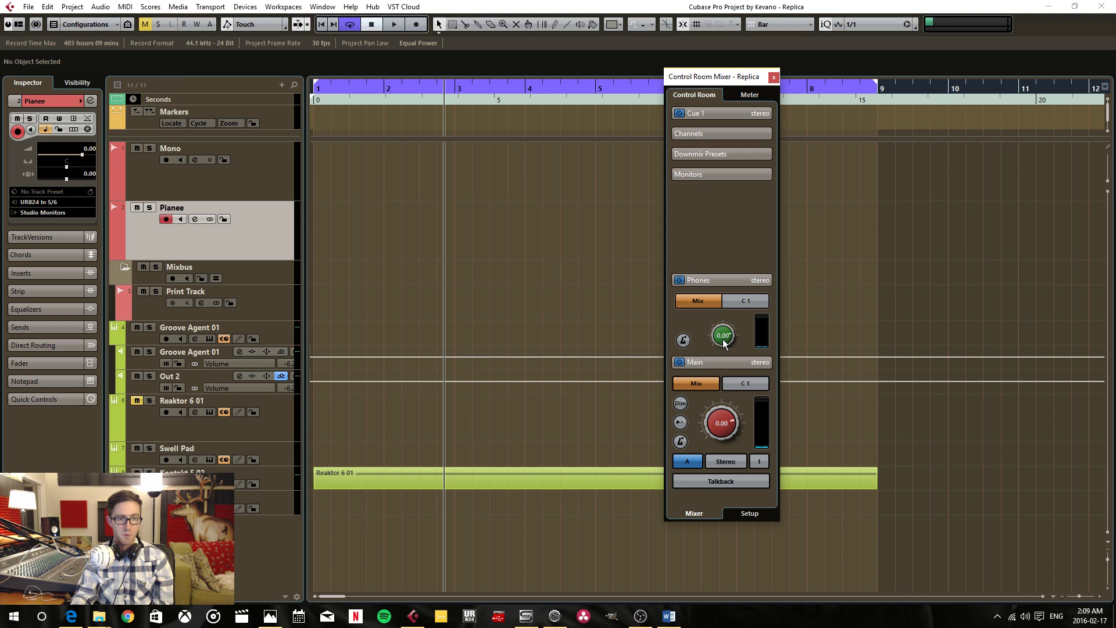
Enable the metronome click on the Phones and Main channels and turn it off again on both
{"action": "left_click", "coordinate": [683, 341]}
{"action": "left_click", "coordinate": [680, 442]}
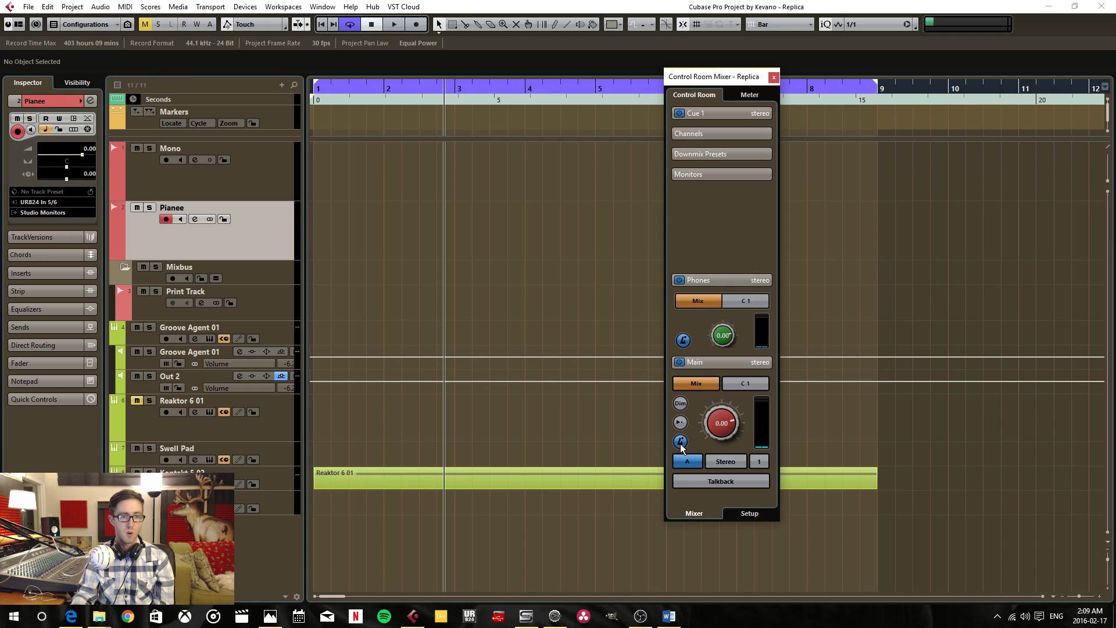
{"action": "left_click", "coordinate": [683, 340]}
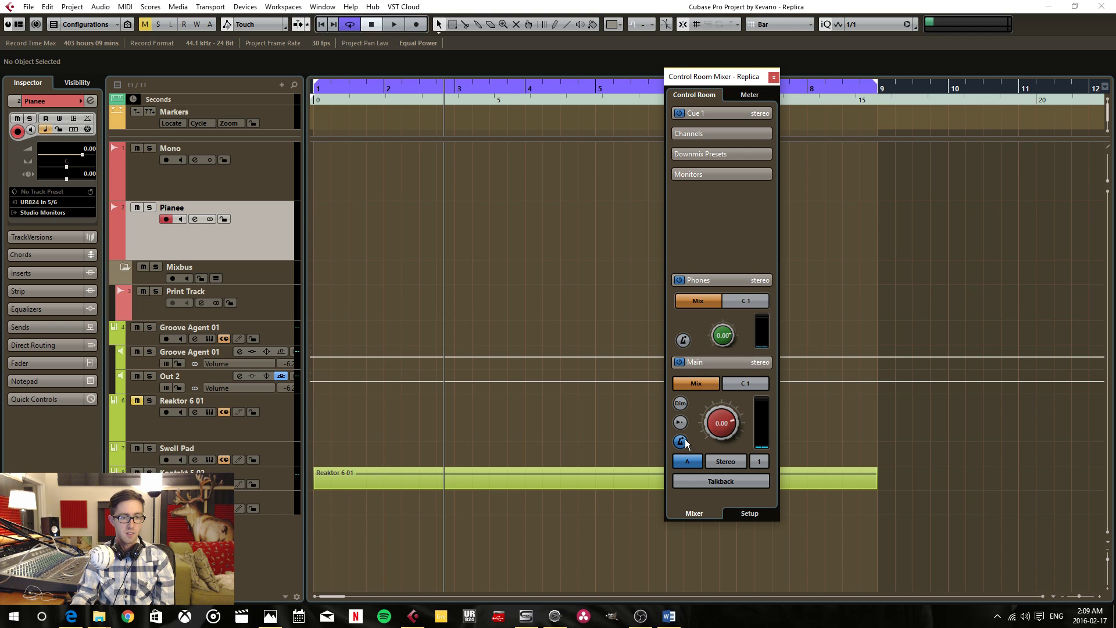
{"action": "left_click", "coordinate": [680, 442]}
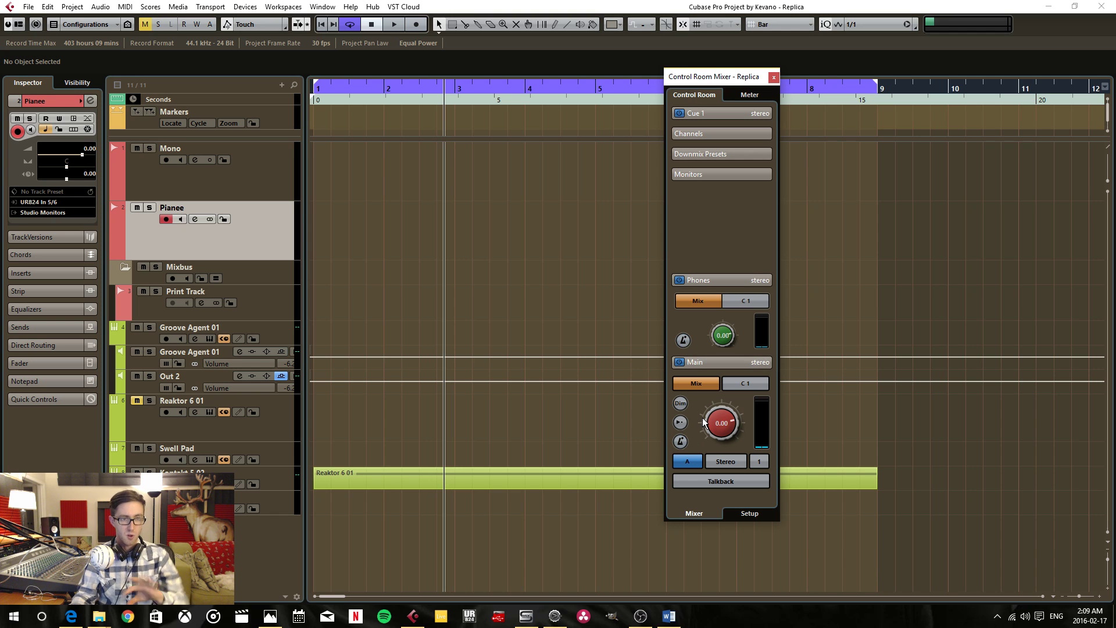
Close the Control Room Mixer and examine the Control Room section in the MixConsole before returning to the project
{"action": "left_click", "coordinate": [773, 77]}
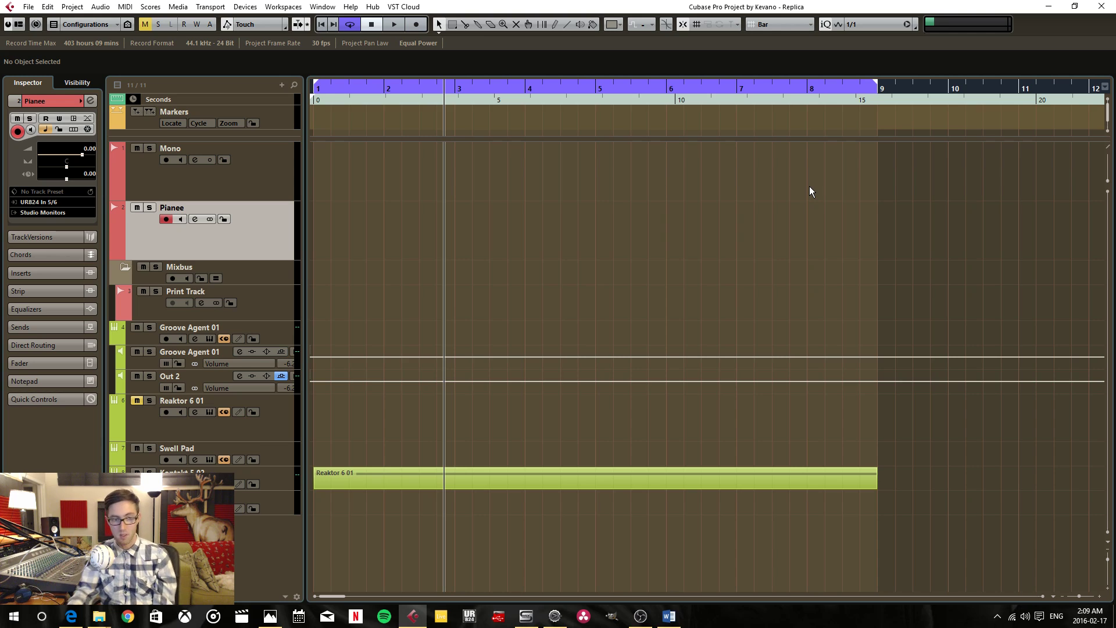
{"action": "key", "text": "F3"}
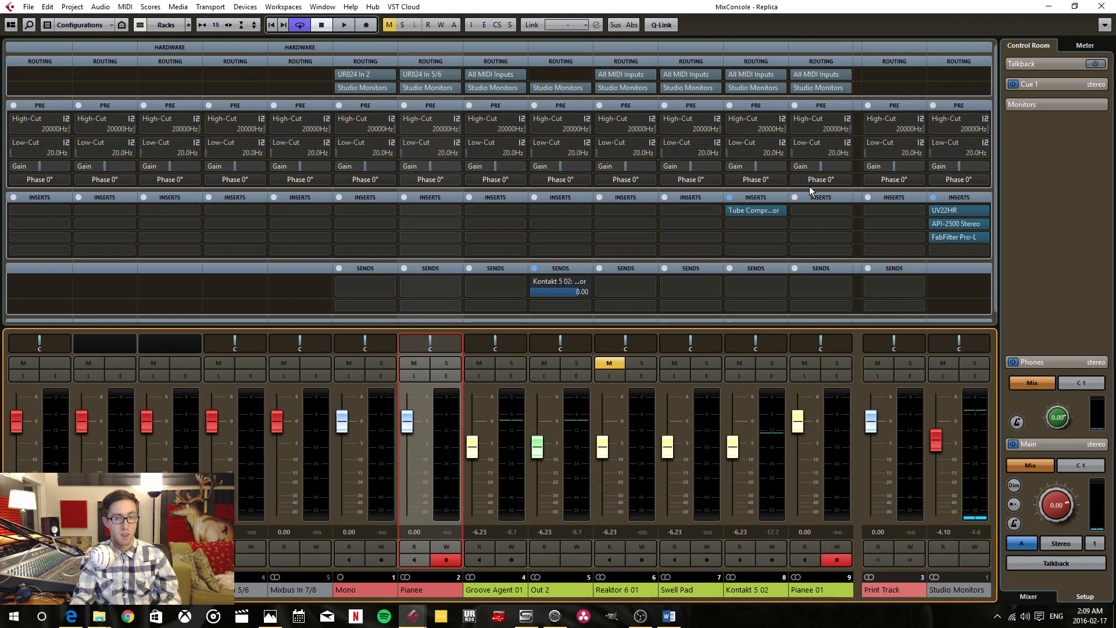
{"action": "key", "text": "F3"}
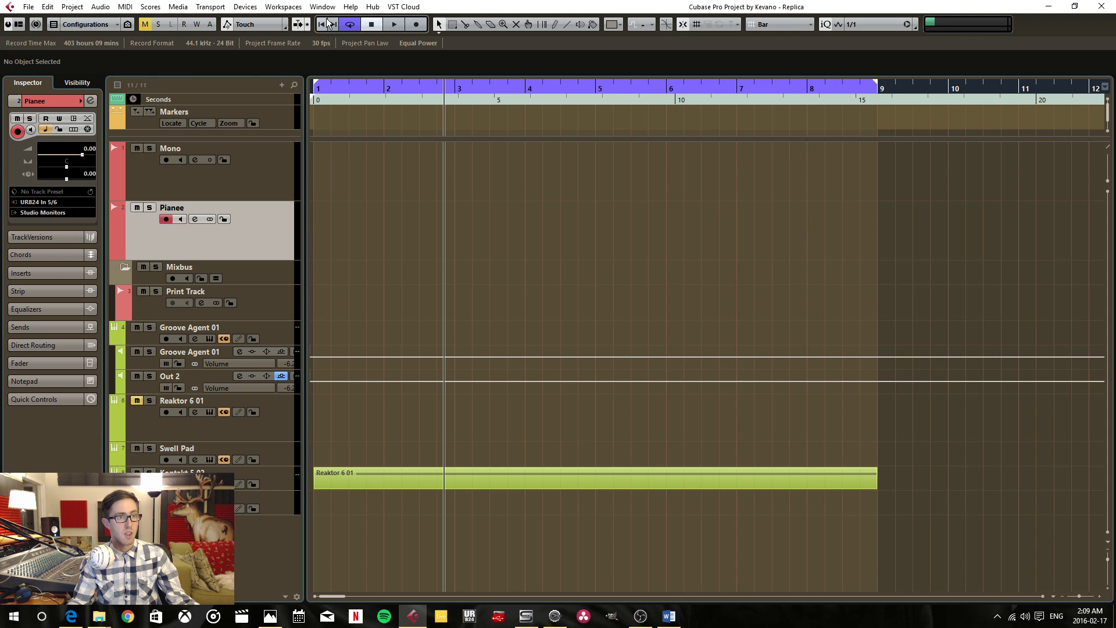
Open the Studio page of VST Connections and expand all of its channels
{"action": "left_click", "coordinate": [286, 8]}
{"action": "mouse_move", "coordinate": [245, 7]}
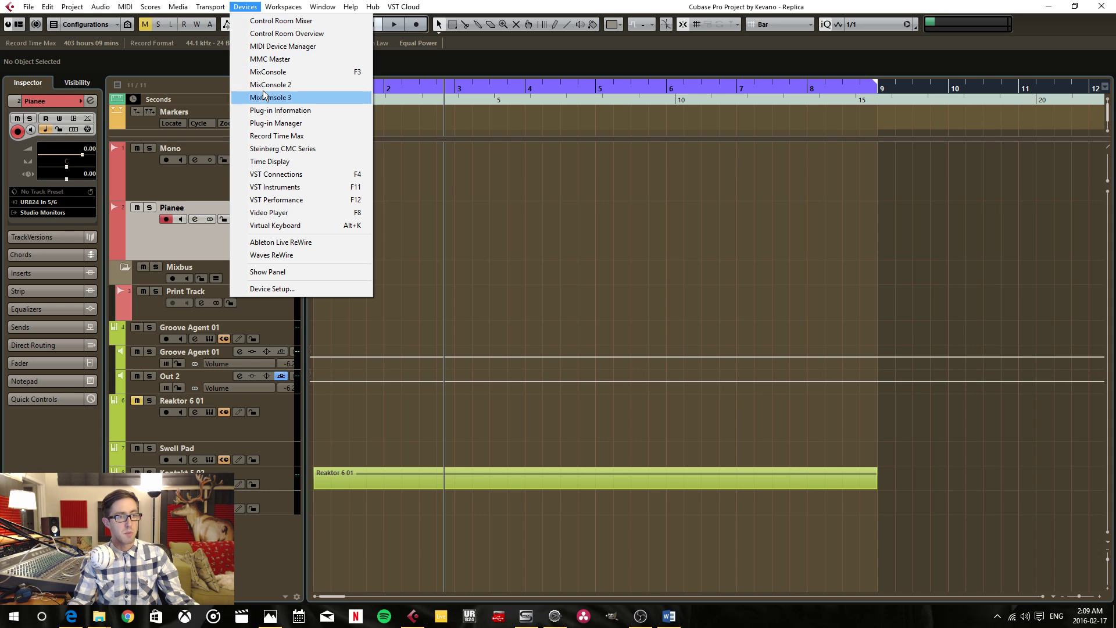
{"action": "left_click", "coordinate": [317, 173]}
{"action": "left_click_drag", "start_coordinate": [572, 131], "coordinate": [838, 138]}
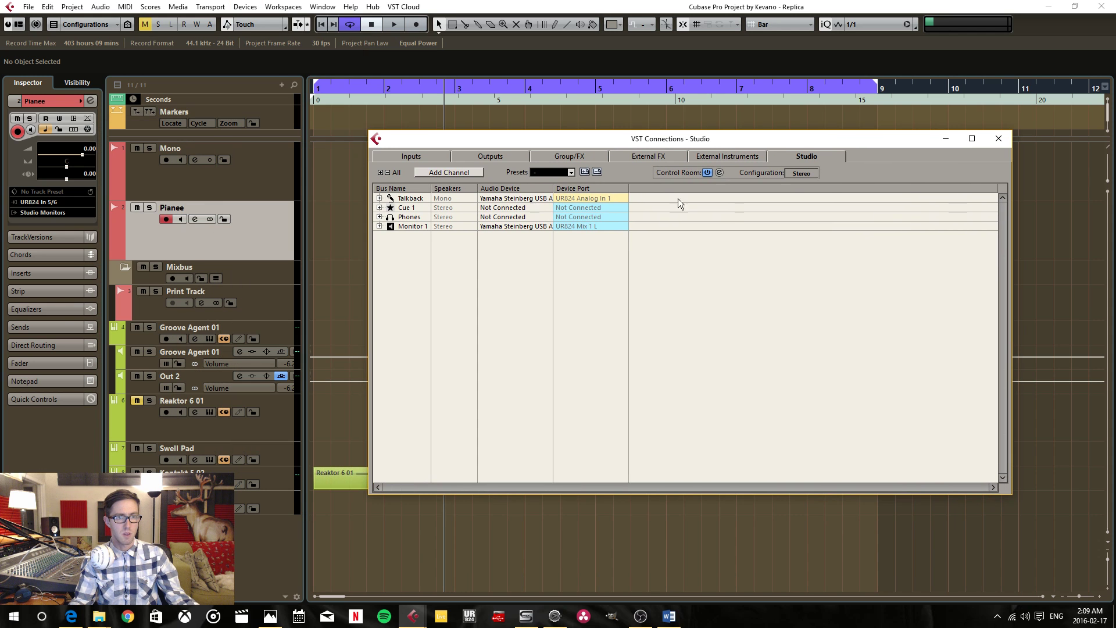
{"action": "left_click", "coordinate": [382, 173]}
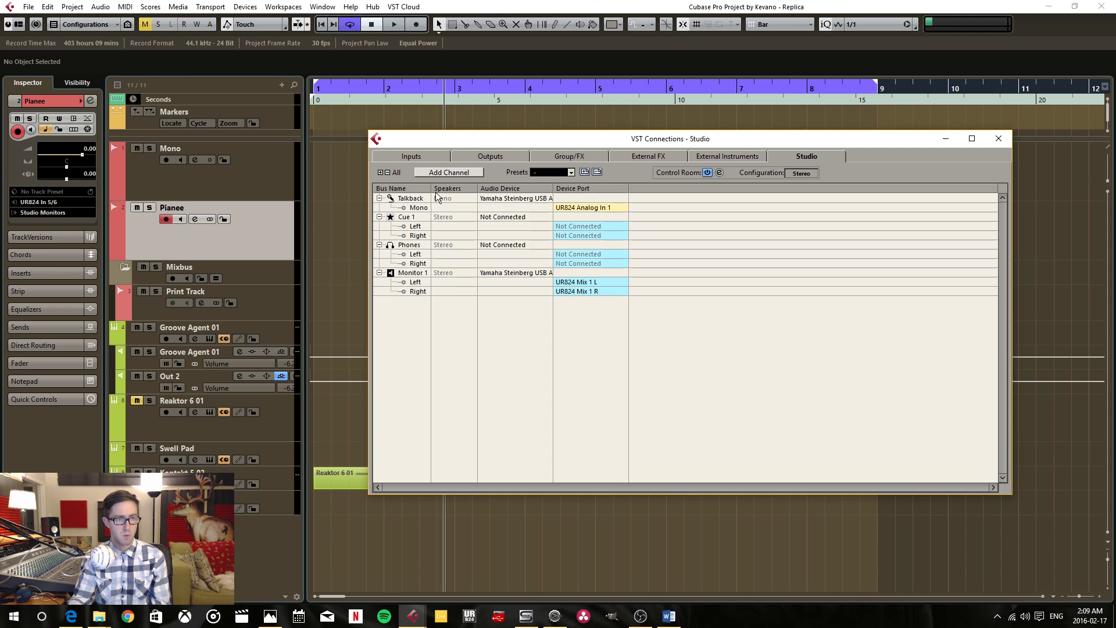
Add a stereo monitor channel named Monitor 2 to the Studio connections
{"action": "left_click", "coordinate": [450, 173]}
{"action": "left_click", "coordinate": [497, 209]}
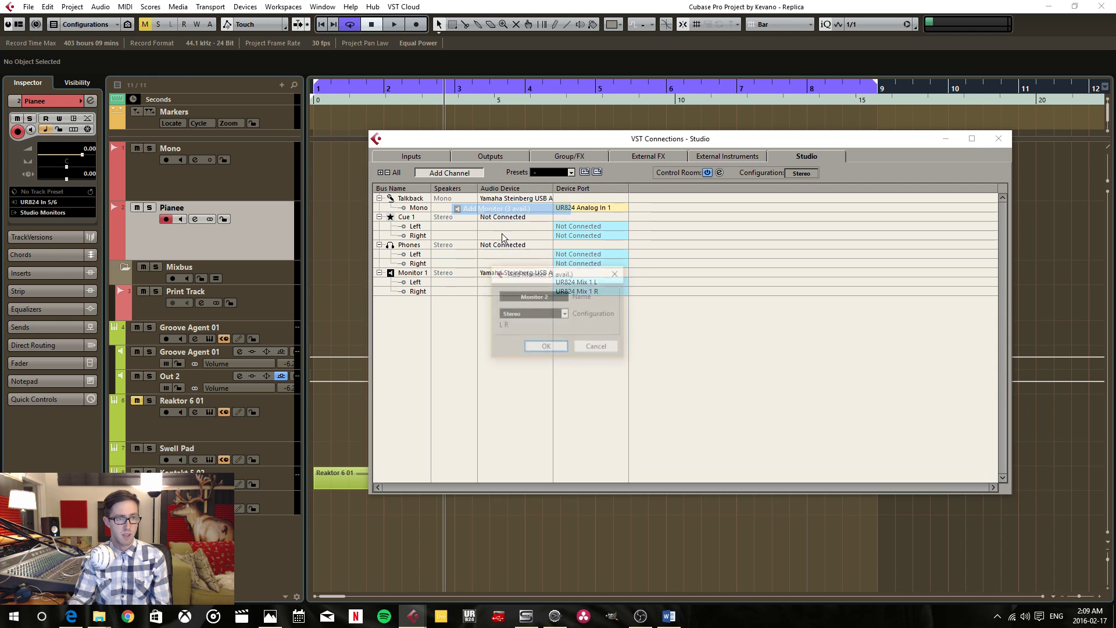
{"action": "left_click", "coordinate": [539, 350]}
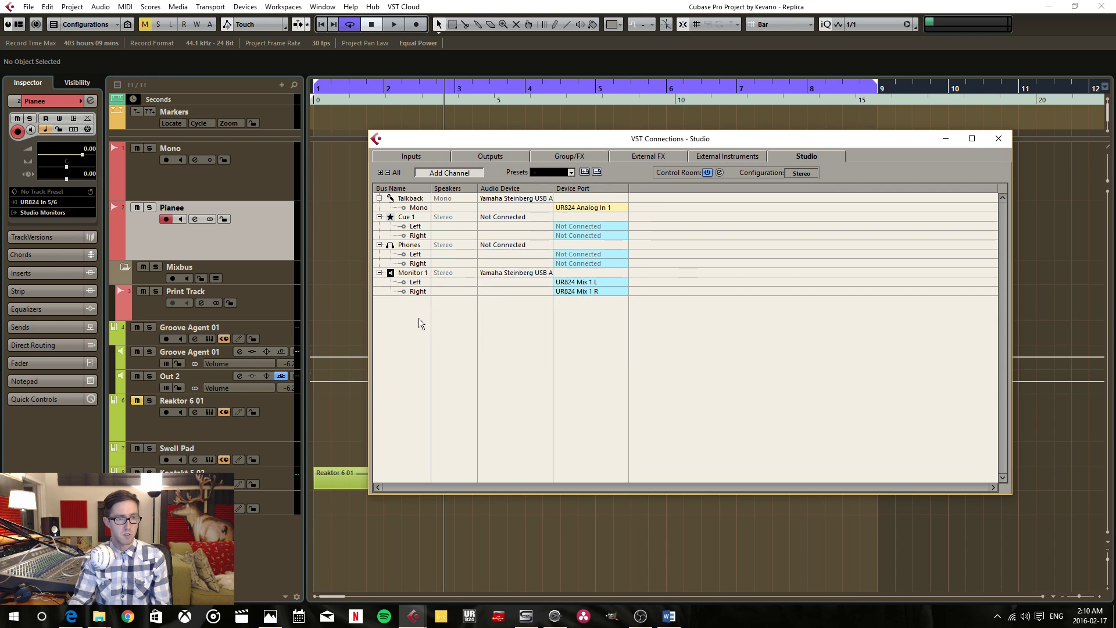
Reopen the Control Room Mixer with its Monitors section expanded, and switch the output to Monitor 2 and back to Monitor 1
{"action": "left_click", "coordinate": [719, 173]}
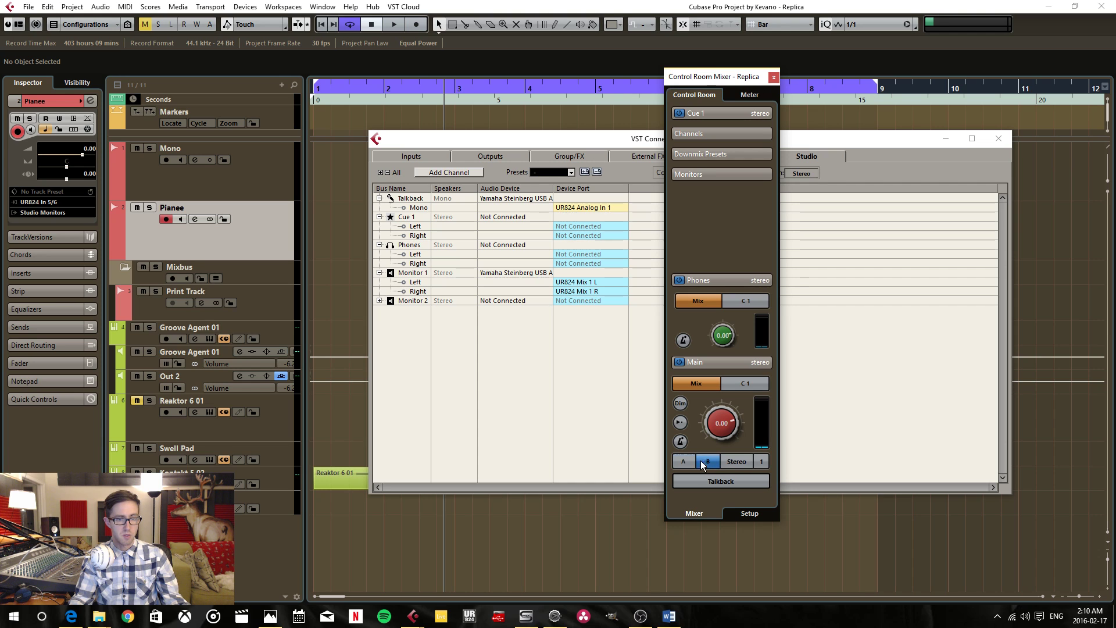
{"action": "left_click", "coordinate": [521, 342]}
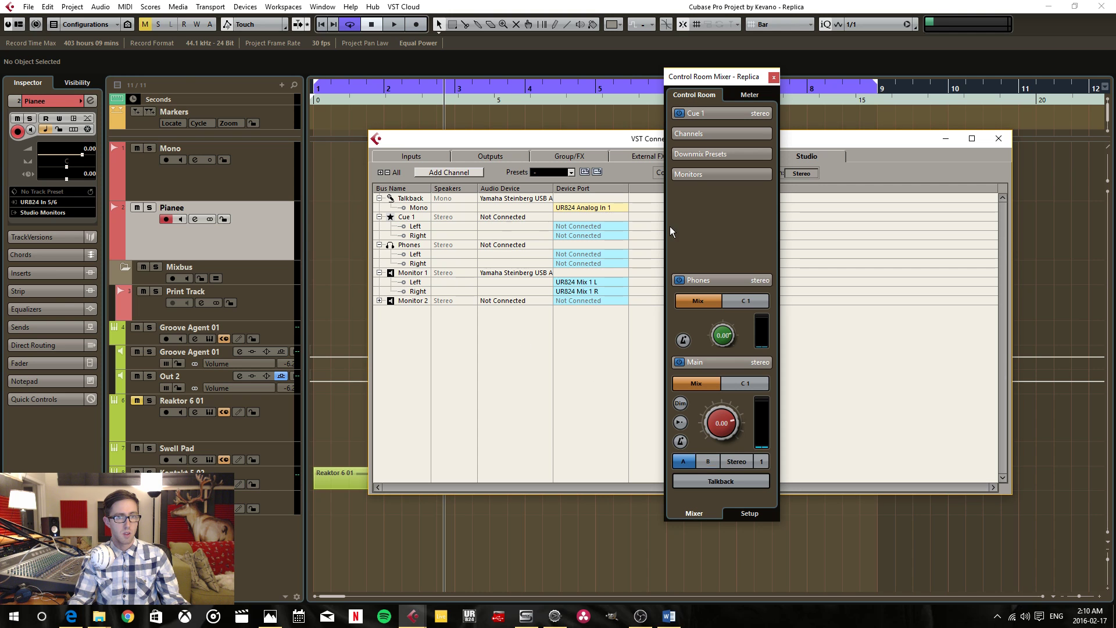
{"action": "left_click", "coordinate": [719, 115]}
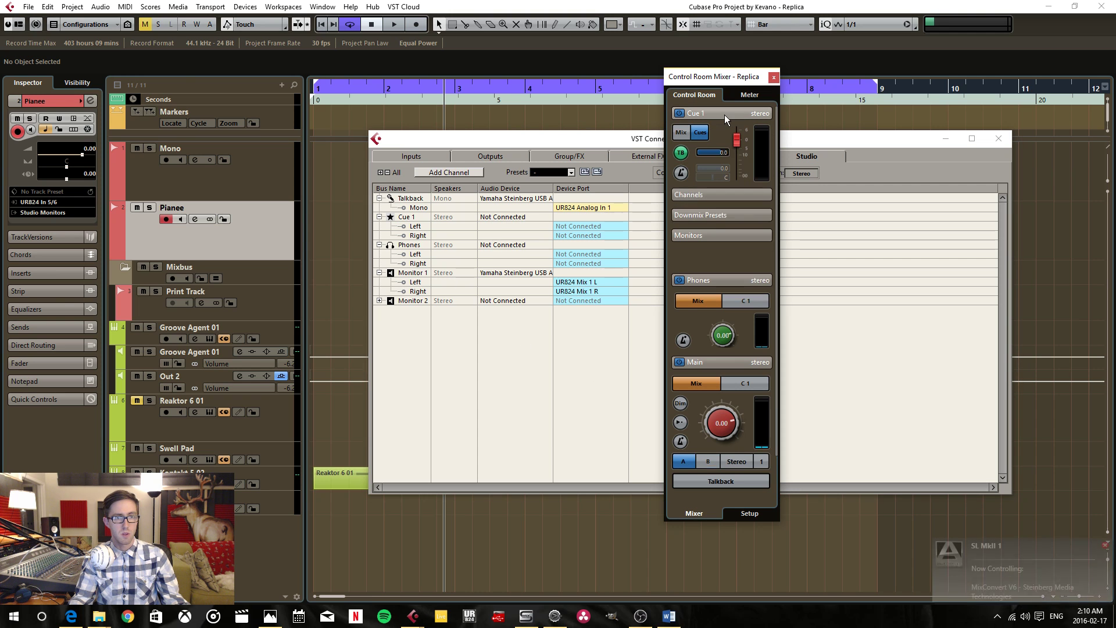
{"action": "left_click", "coordinate": [710, 217]}
{"action": "left_click", "coordinate": [713, 256]}
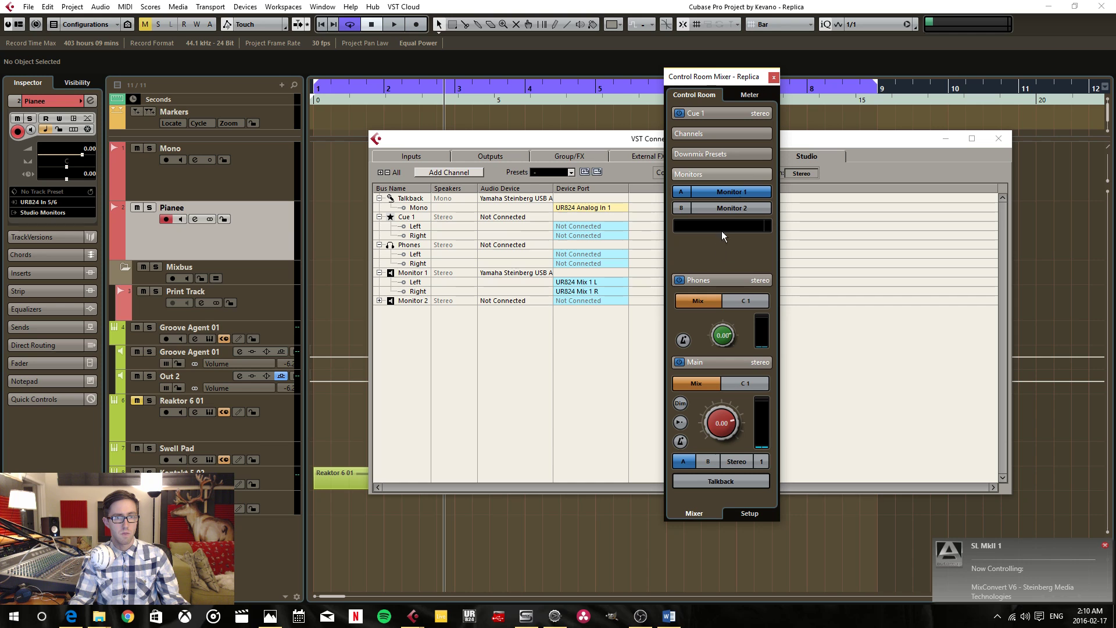
{"action": "left_click", "coordinate": [683, 206]}
{"action": "left_click", "coordinate": [686, 190]}
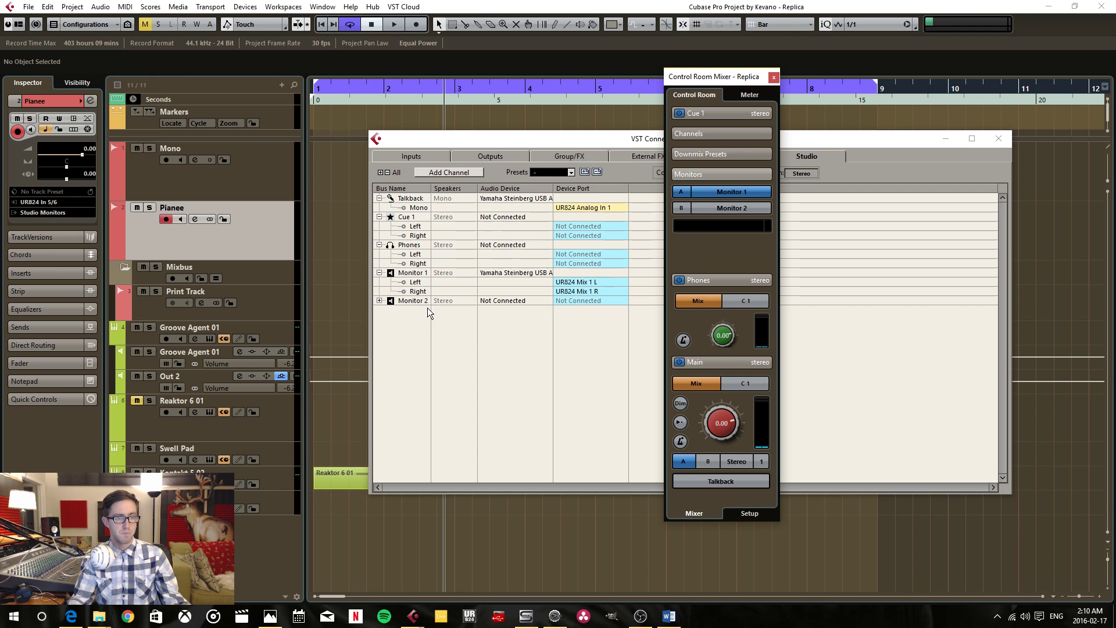
{"action": "double_click", "coordinate": [417, 273]}
{"action": "left_click", "coordinate": [424, 272]}
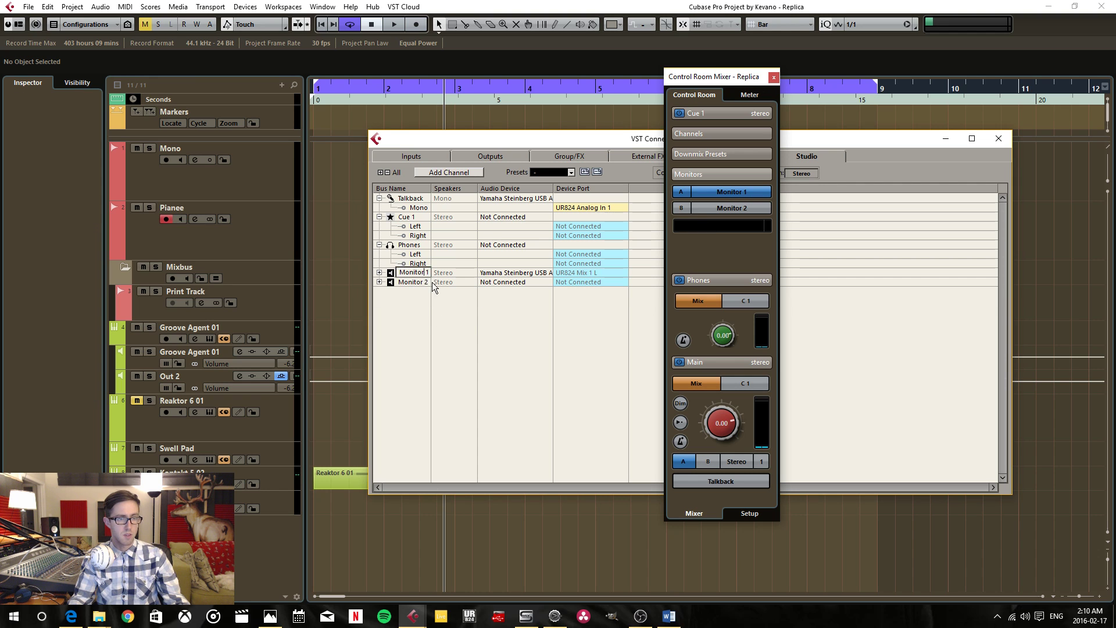
{"action": "left_click", "coordinate": [430, 306]}
{"action": "left_click", "coordinate": [379, 273]}
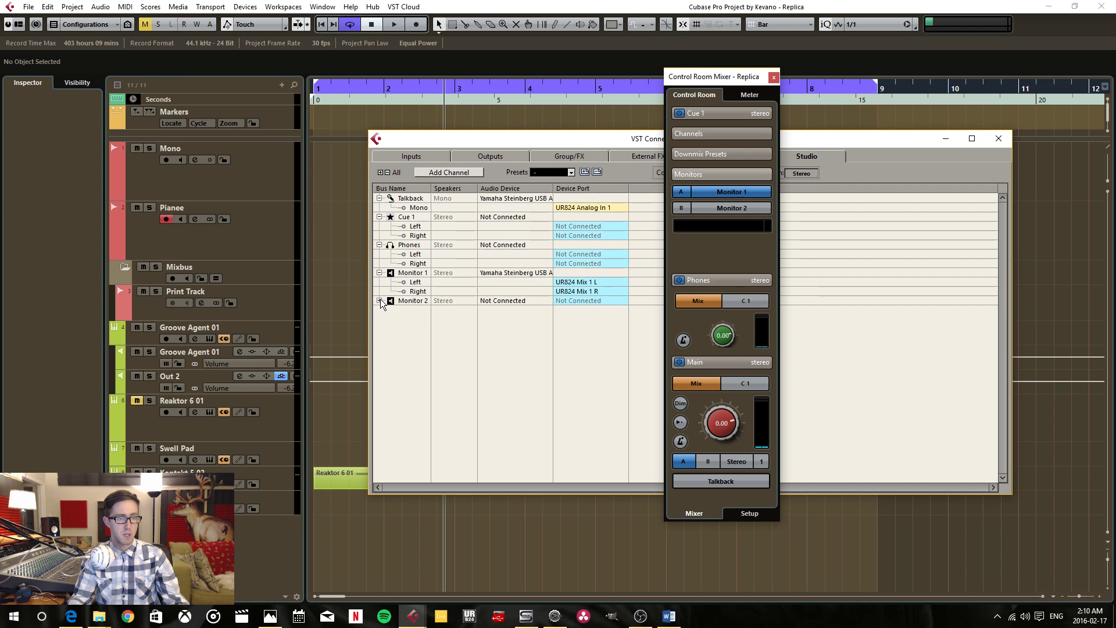
Assign Monitor 2's left and right device ports to UR824 Mix 2 L and UR824 Mix 2 R, replacing their previous connections
{"action": "left_click", "coordinate": [379, 300]}
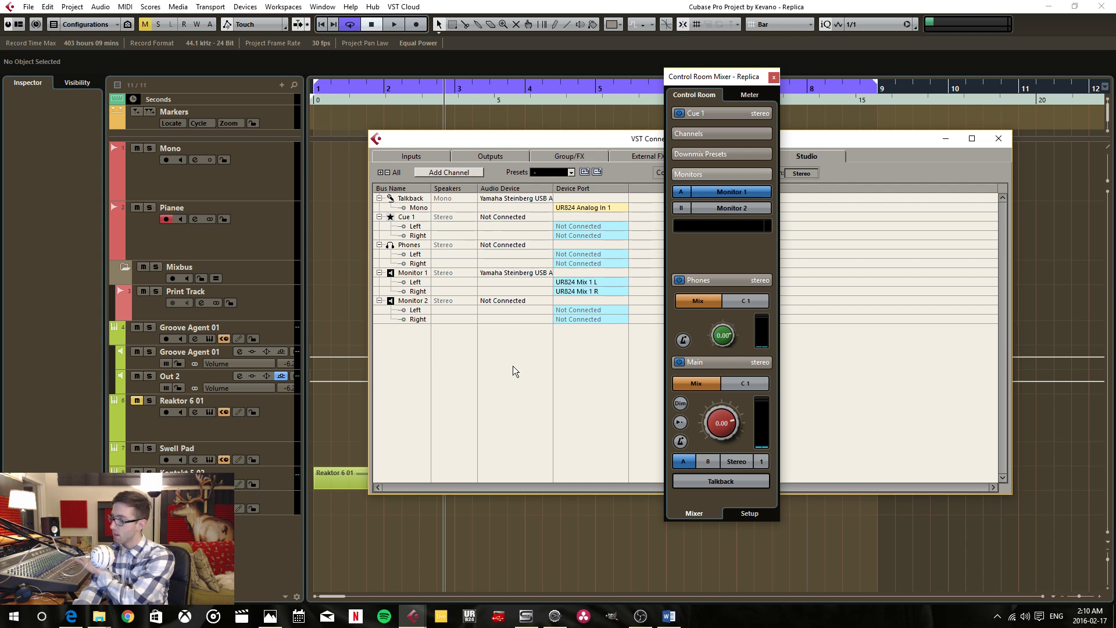
{"action": "left_click", "coordinate": [587, 310]}
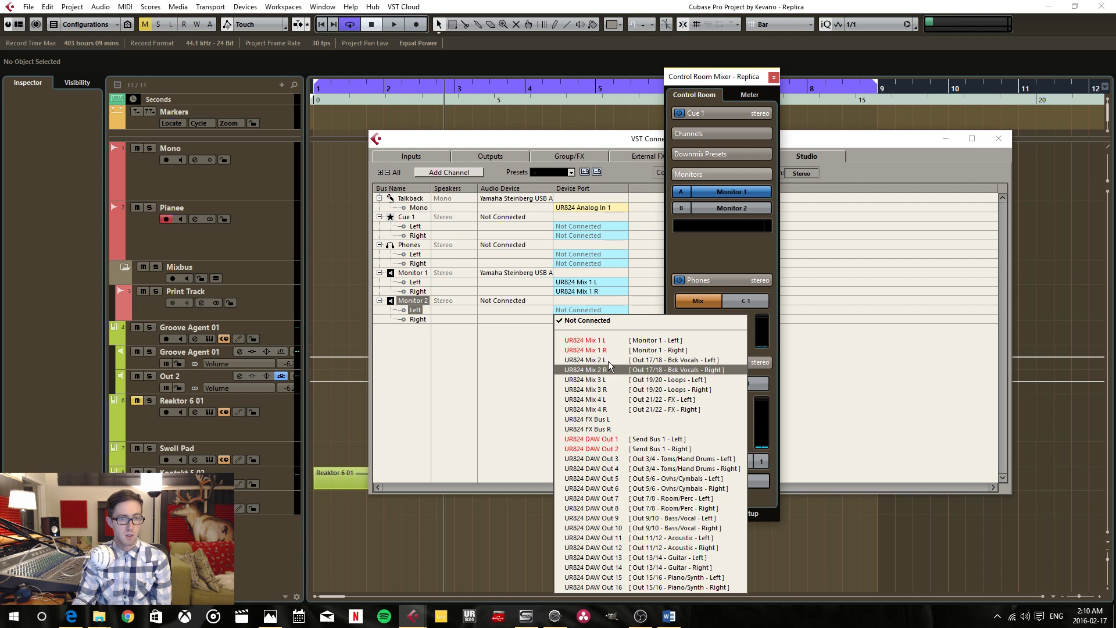
{"action": "left_click", "coordinate": [603, 340]}
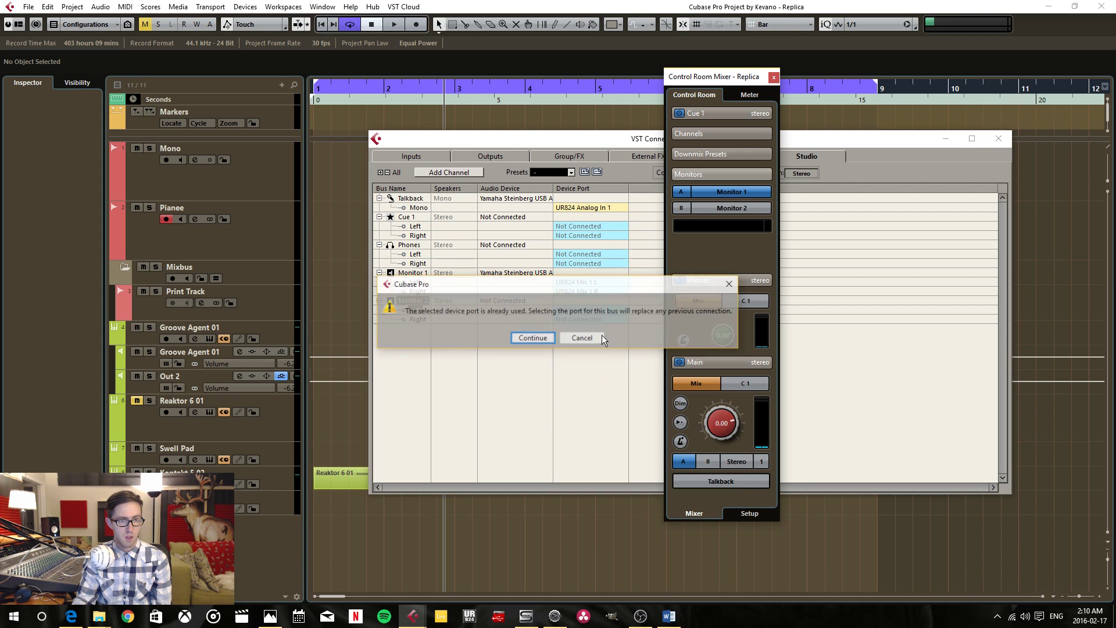
{"action": "left_click", "coordinate": [533, 338]}
{"action": "left_click", "coordinate": [587, 319]}
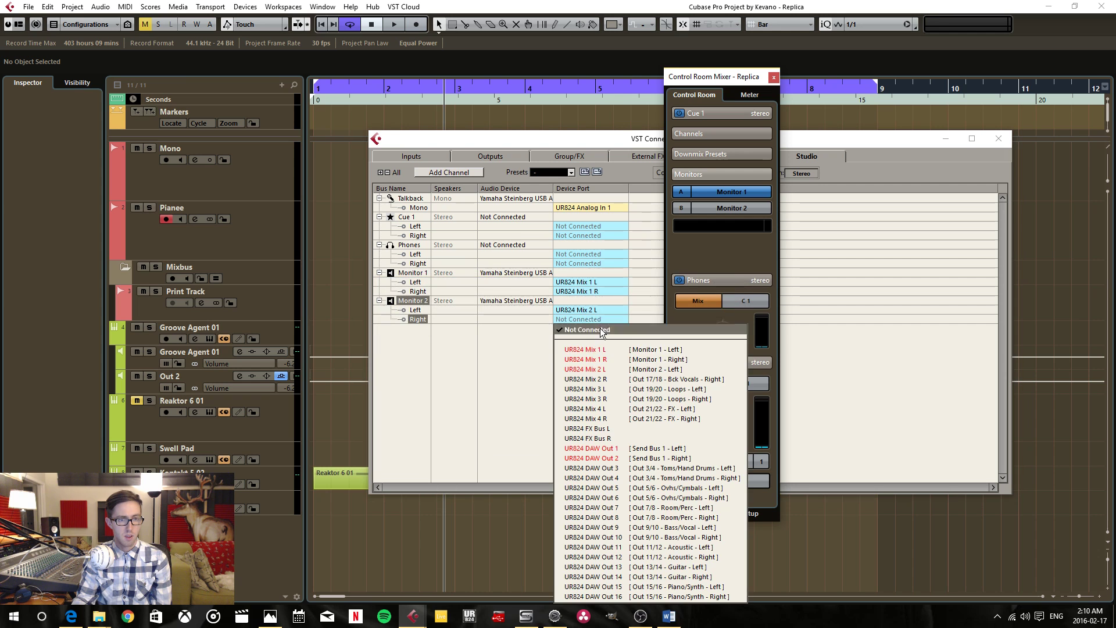
{"action": "left_click", "coordinate": [588, 379]}
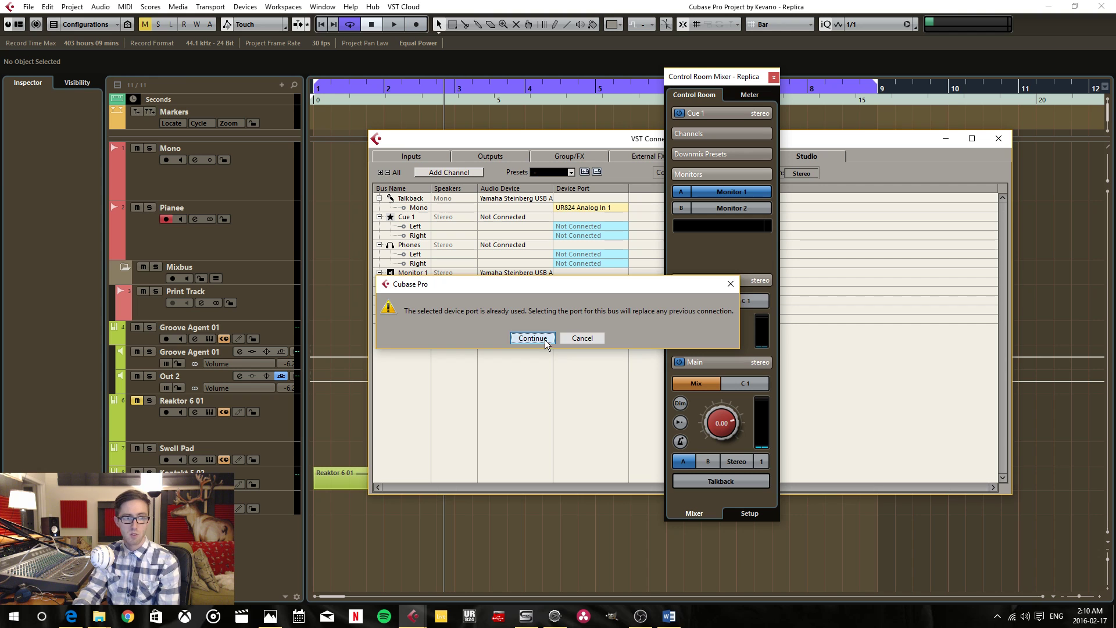
{"action": "left_click", "coordinate": [549, 339]}
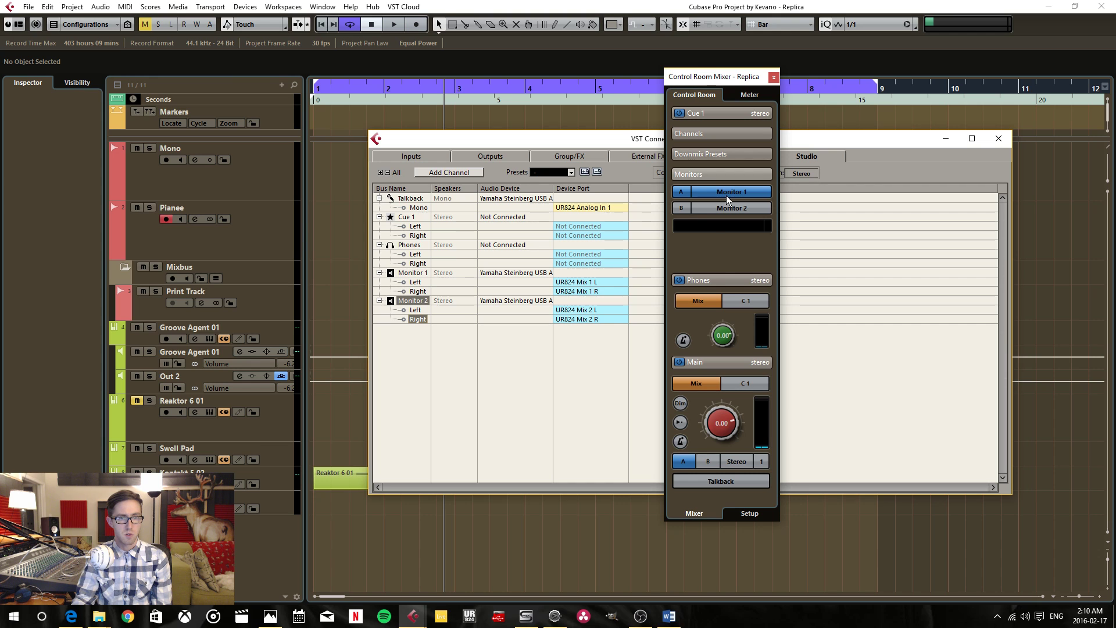
Switch the Main output to Monitor 2 and set its downmix preset to Mono
{"action": "left_click", "coordinate": [687, 463]}
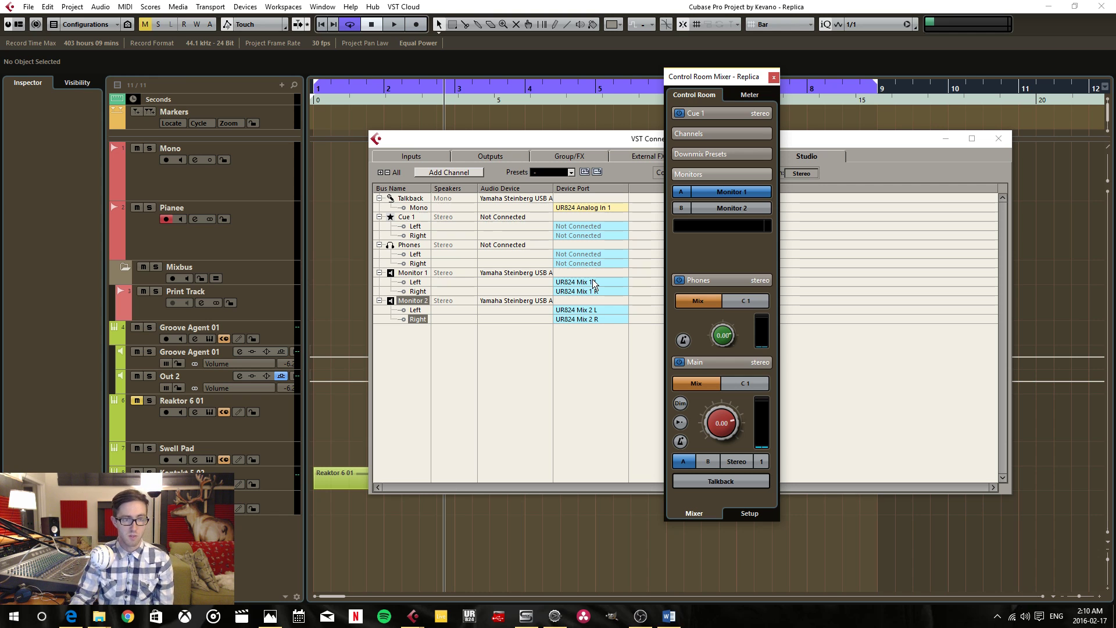
{"action": "left_click", "coordinate": [709, 462]}
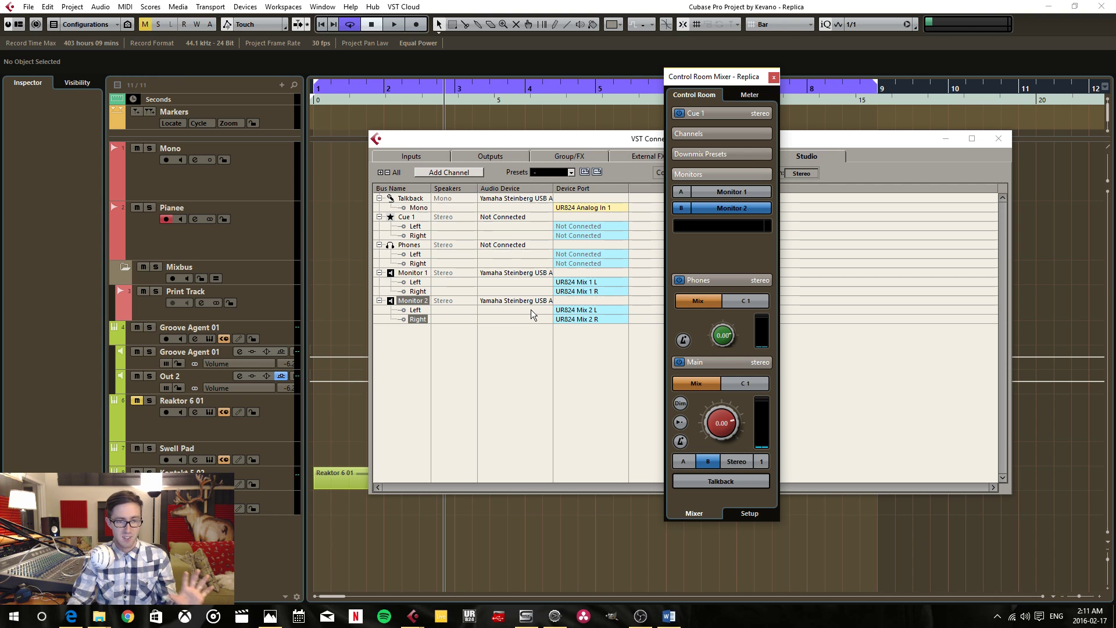
{"action": "left_click", "coordinate": [761, 462]}
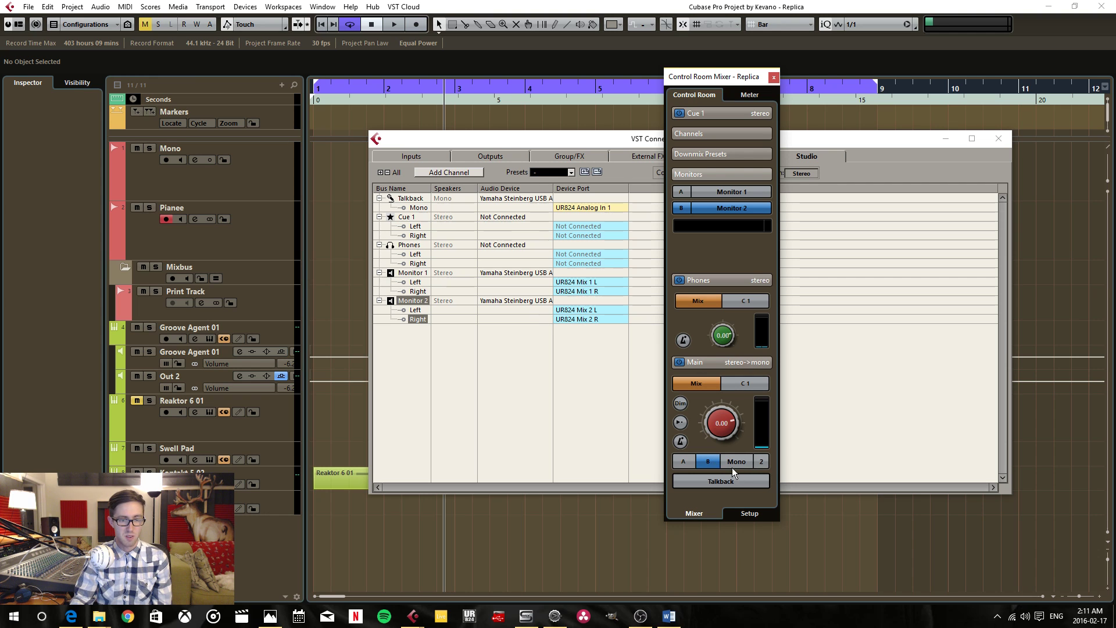
Alternate the Main output between Monitor 1 and Monitor 2 to compare their downmix presets, ending on Monitor 2
{"action": "left_click", "coordinate": [688, 465]}
{"action": "left_click", "coordinate": [713, 463]}
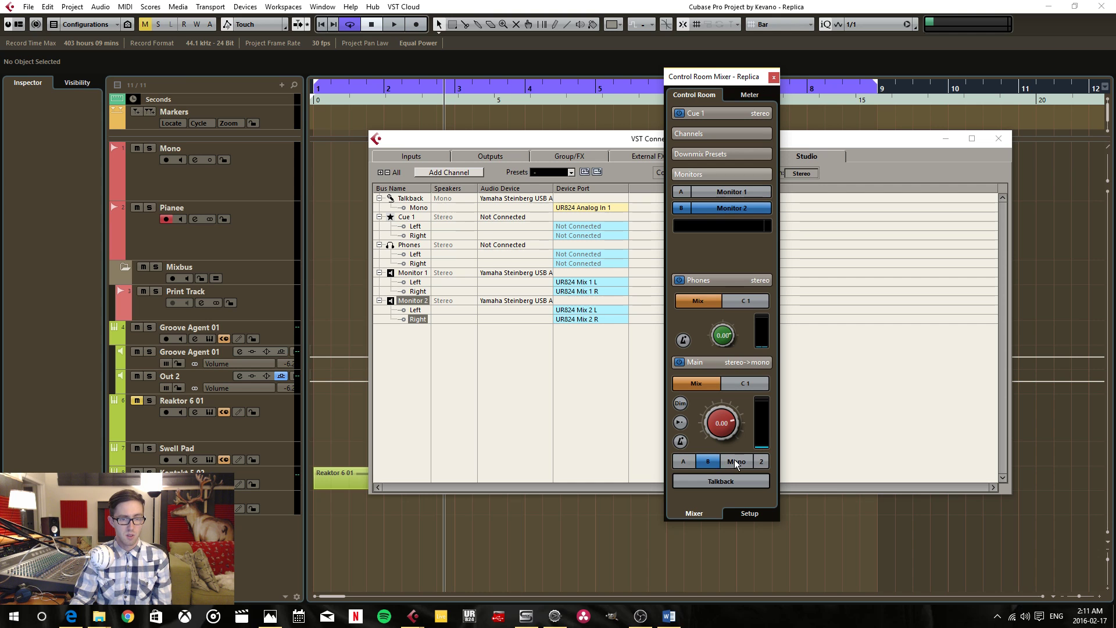
{"action": "left_click", "coordinate": [687, 465]}
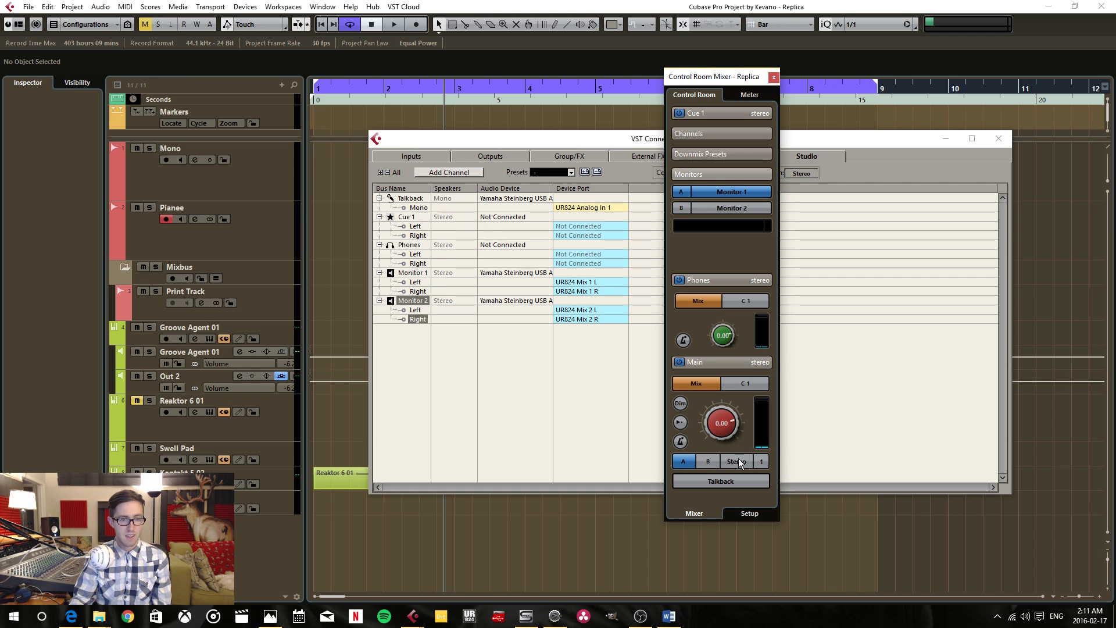
{"action": "left_click", "coordinate": [707, 463]}
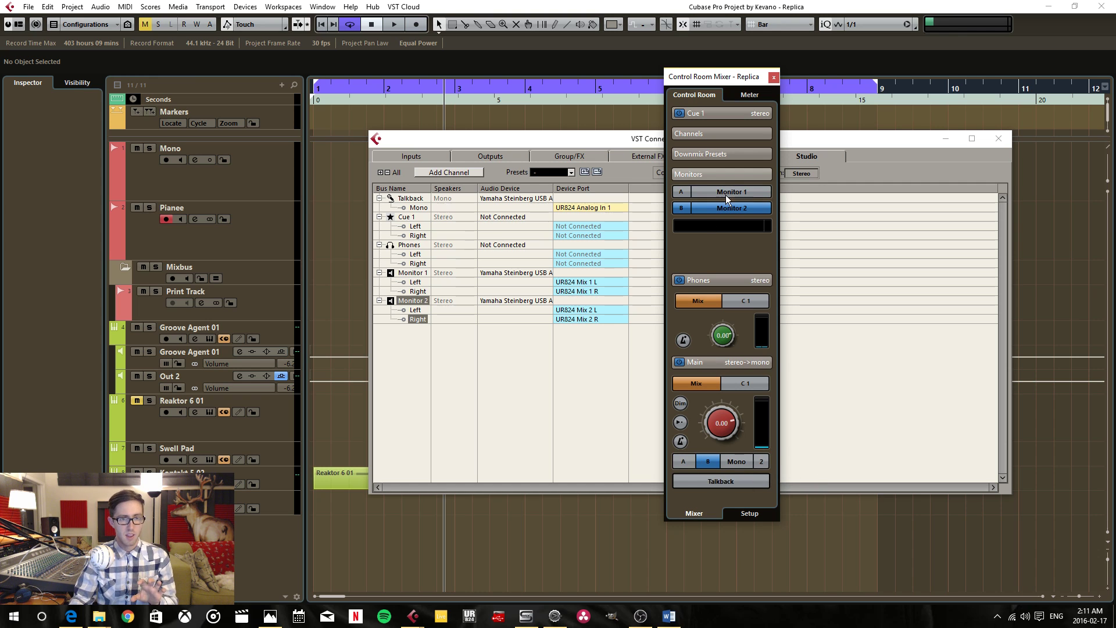
Set Monitor 2's downmix preset to Stereo, alternate the Main output between both monitors ending on Monitor 1, and close the Control Room Mixer
{"action": "left_click", "coordinate": [740, 465]}
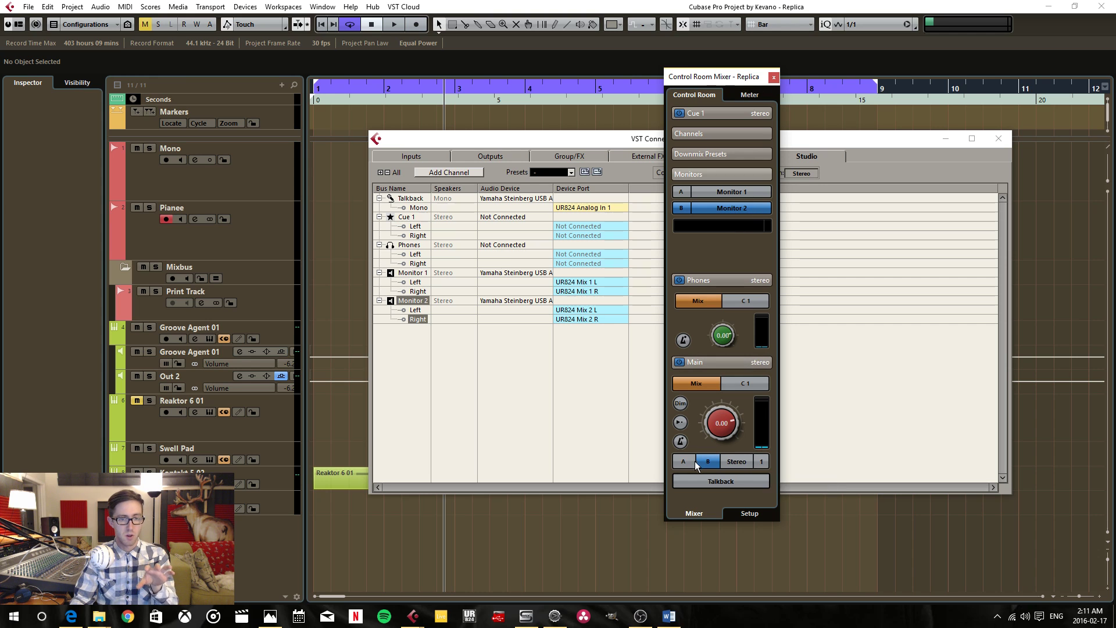
{"action": "left_click", "coordinate": [735, 464]}
{"action": "left_click", "coordinate": [686, 462]}
{"action": "left_click", "coordinate": [733, 462]}
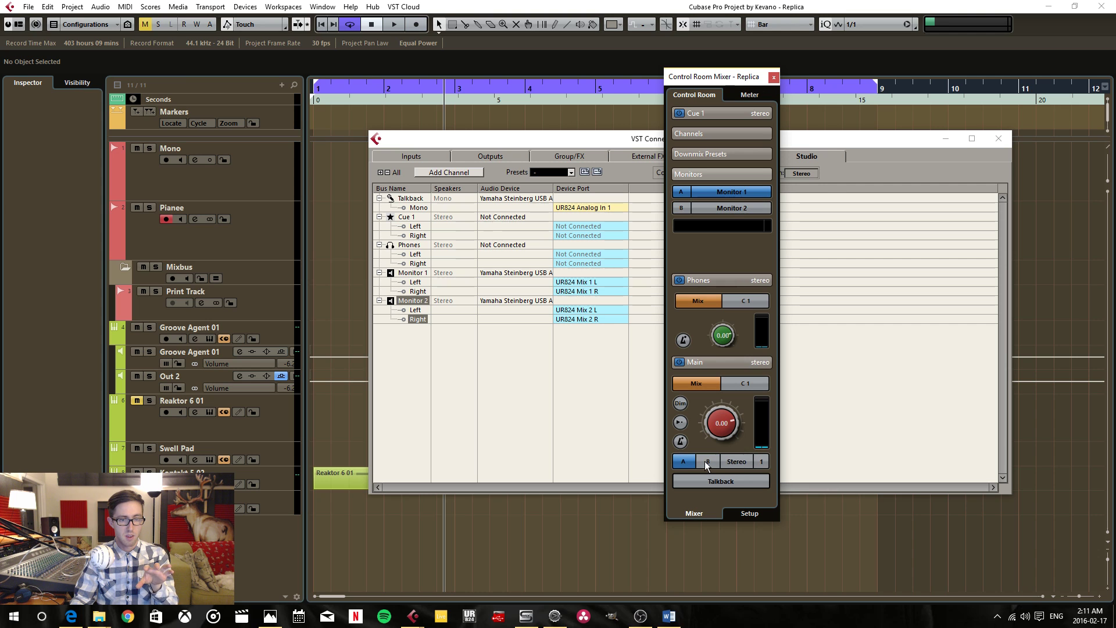
{"action": "left_click", "coordinate": [706, 463]}
{"action": "left_click", "coordinate": [684, 463]}
{"action": "left_click", "coordinate": [729, 463]}
{"action": "left_click", "coordinate": [706, 463]}
{"action": "left_click", "coordinate": [726, 463]}
{"action": "left_click", "coordinate": [688, 462]}
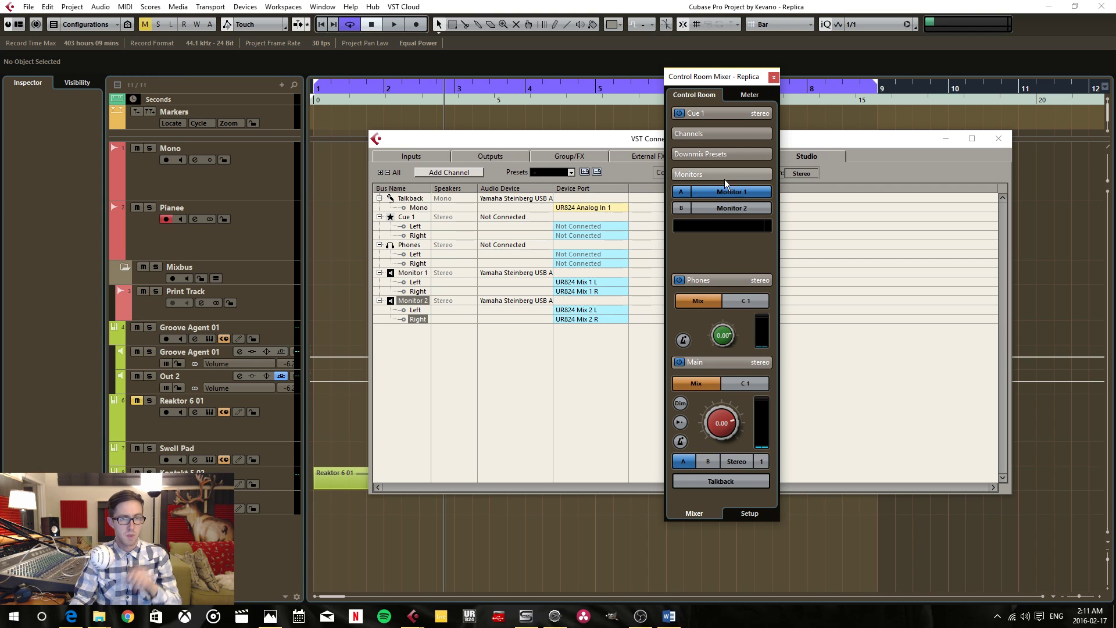
{"action": "left_click", "coordinate": [774, 77]}
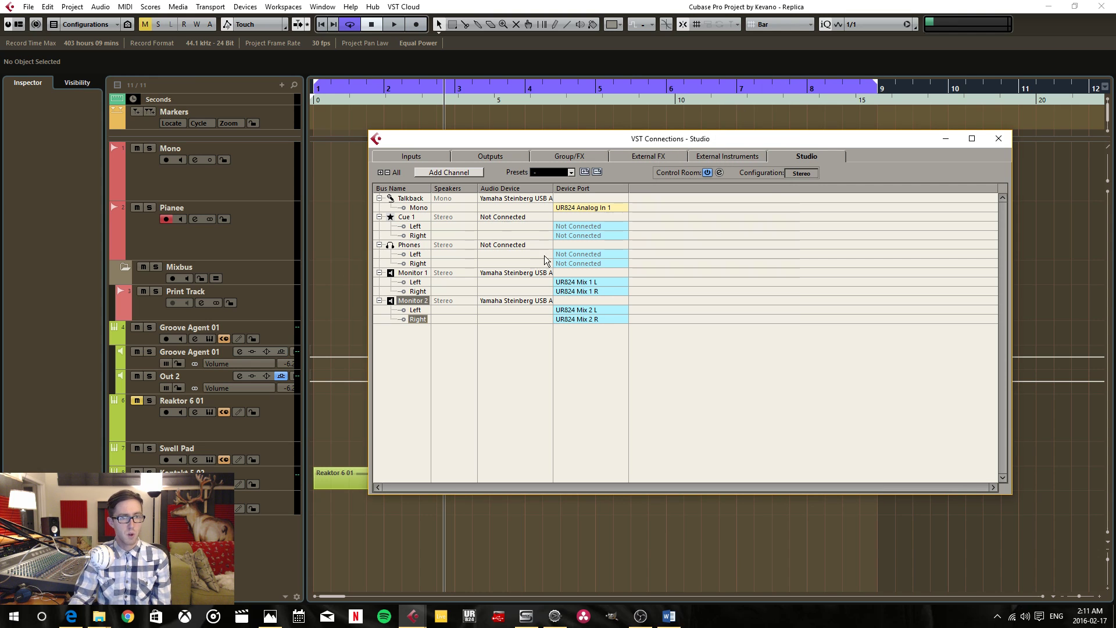
Assign the Phones left and right device ports to UR824 Mix 2 L and UR824 Mix 2 R, replacing Monitor 2's connections
{"action": "left_click", "coordinate": [578, 256]}
{"action": "left_click", "coordinate": [613, 306]}
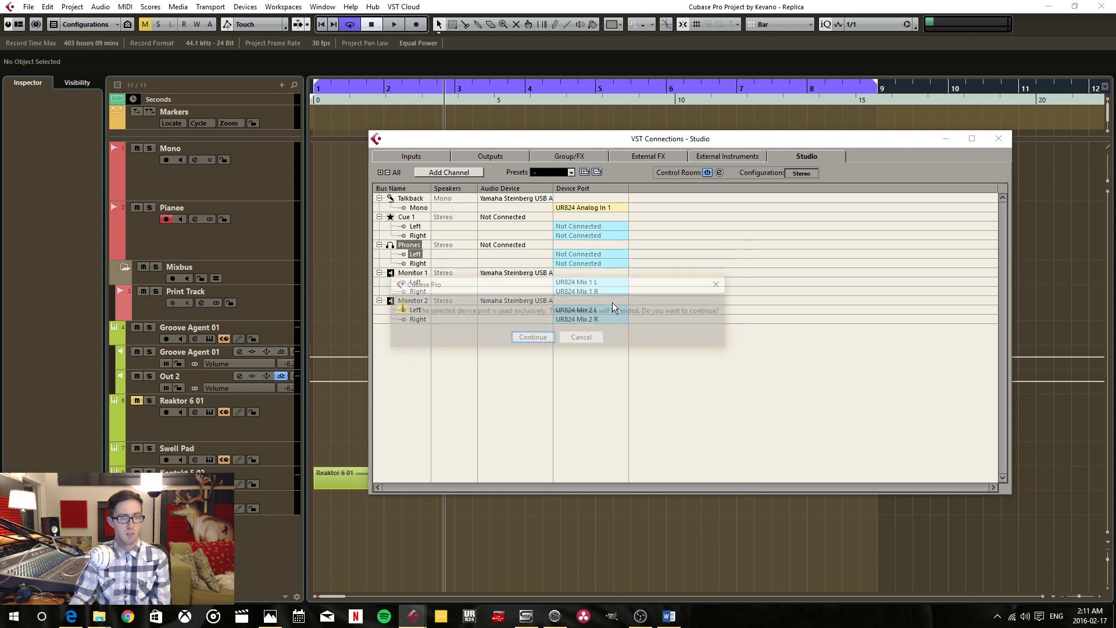
{"action": "key", "text": "Return"}
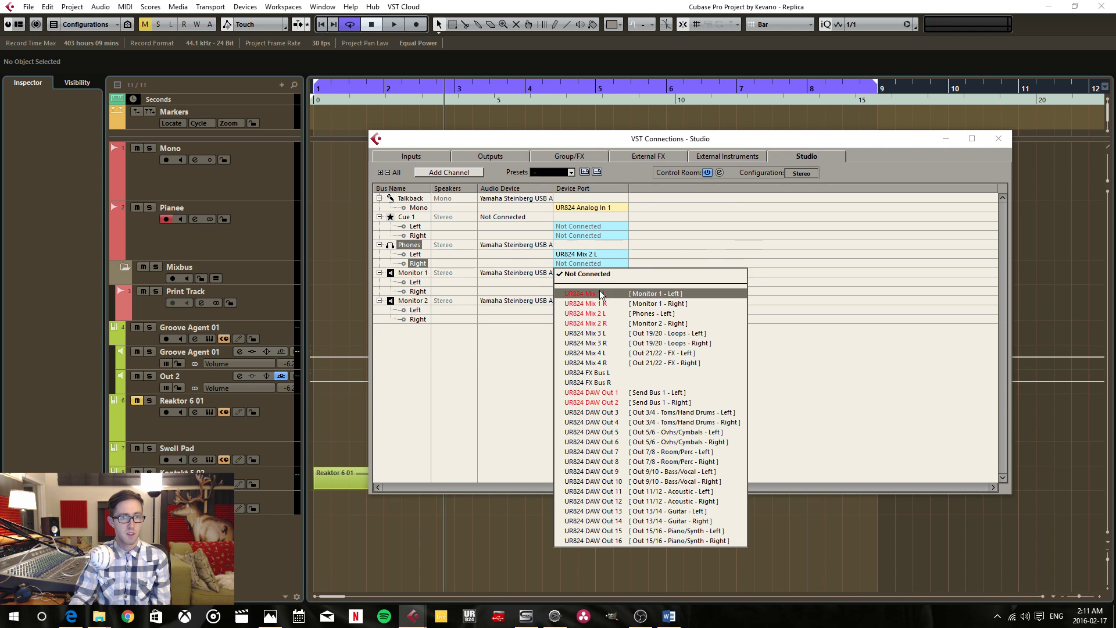
{"action": "left_click", "coordinate": [587, 323]}
{"action": "left_click", "coordinate": [538, 336]}
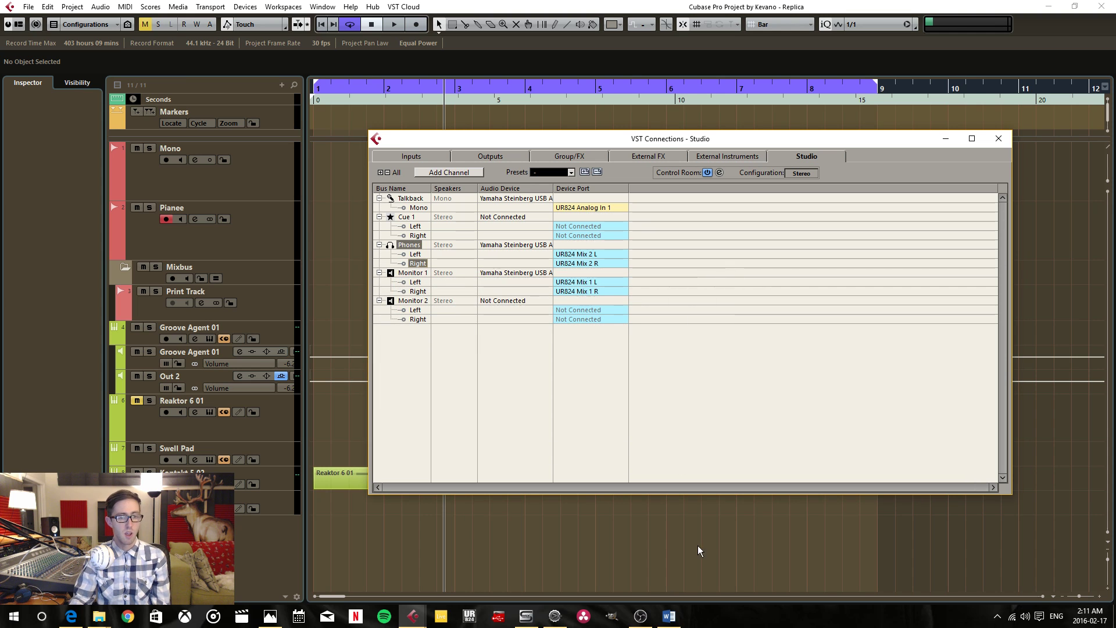
Reopen the Control Room Mixer and toggle the Phones and Main channels off and back on
{"action": "left_click", "coordinate": [720, 174]}
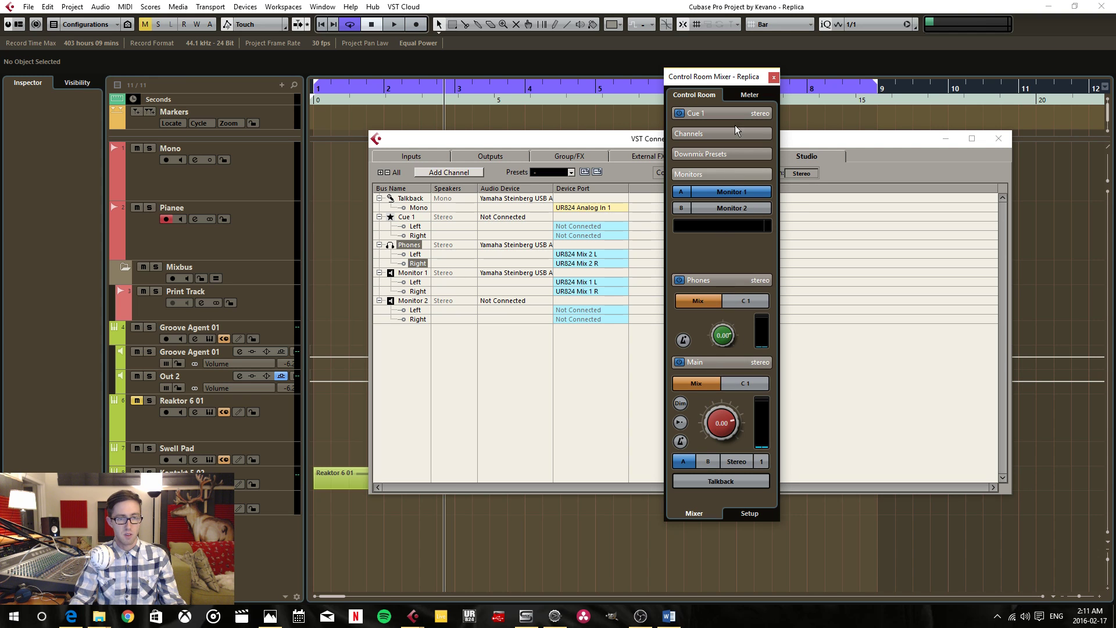
{"action": "left_click", "coordinate": [678, 280]}
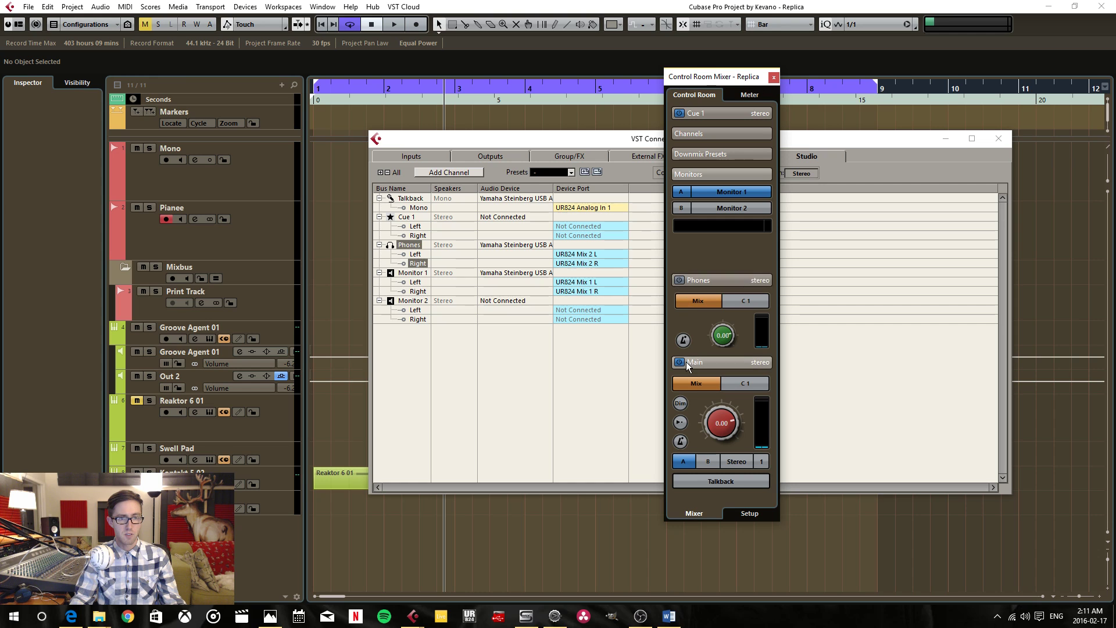
{"action": "left_click", "coordinate": [680, 362]}
{"action": "left_click", "coordinate": [680, 280]}
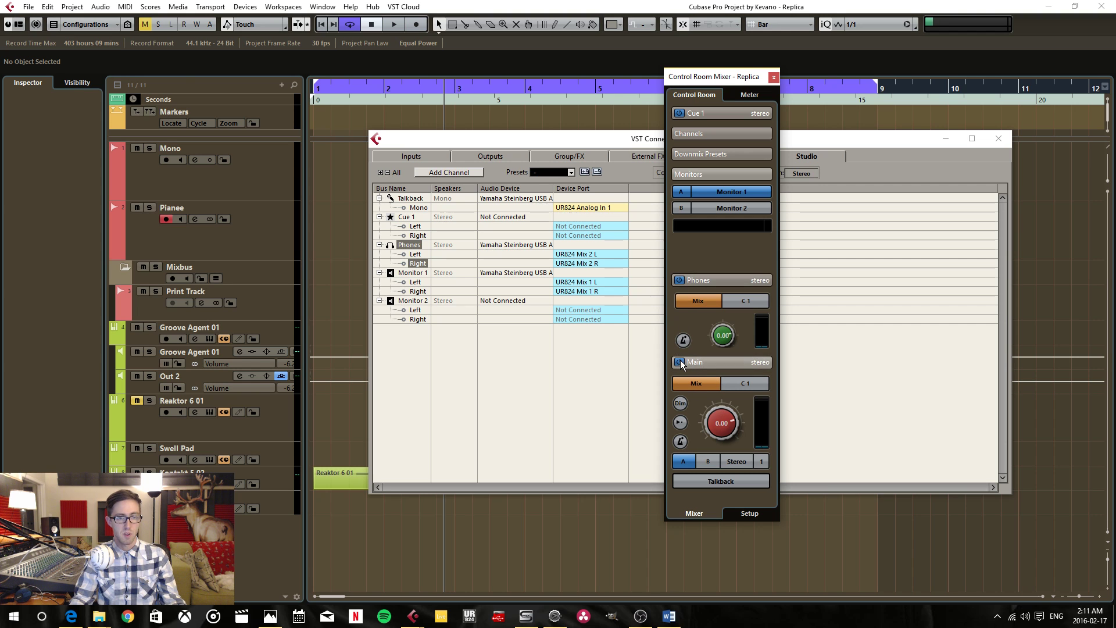
Reassign the Phones left device port to UR824 Mix 1 L, replacing Monitor 1's connection, and close the Control Room Mixer
{"action": "left_click", "coordinate": [602, 256]}
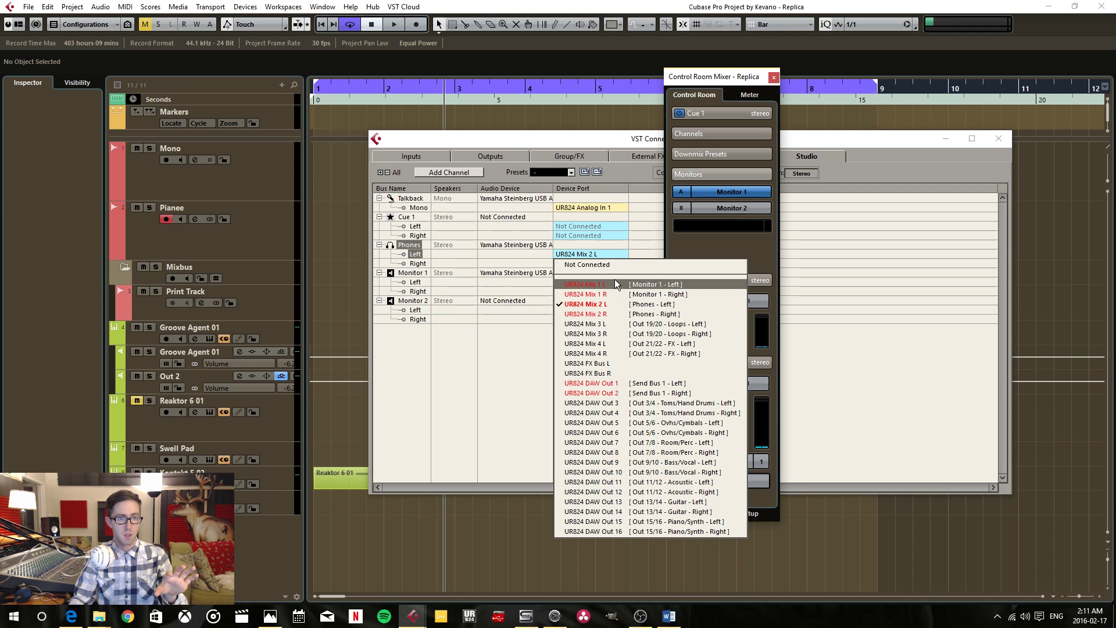
{"action": "left_click", "coordinate": [602, 284]}
{"action": "left_click", "coordinate": [548, 337]}
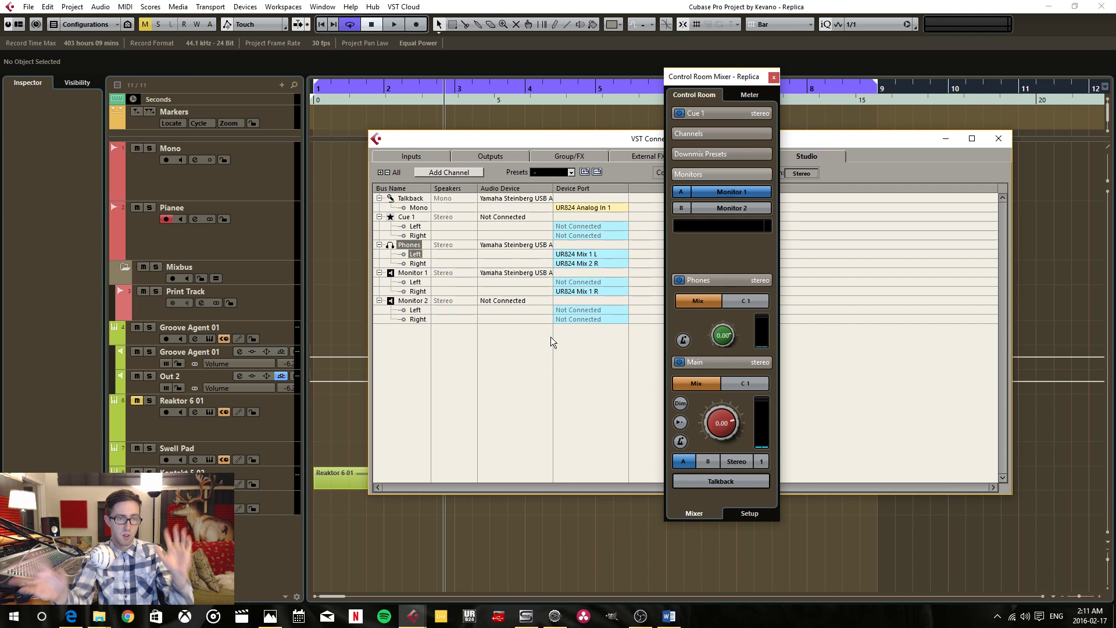
{"action": "left_click", "coordinate": [602, 261]}
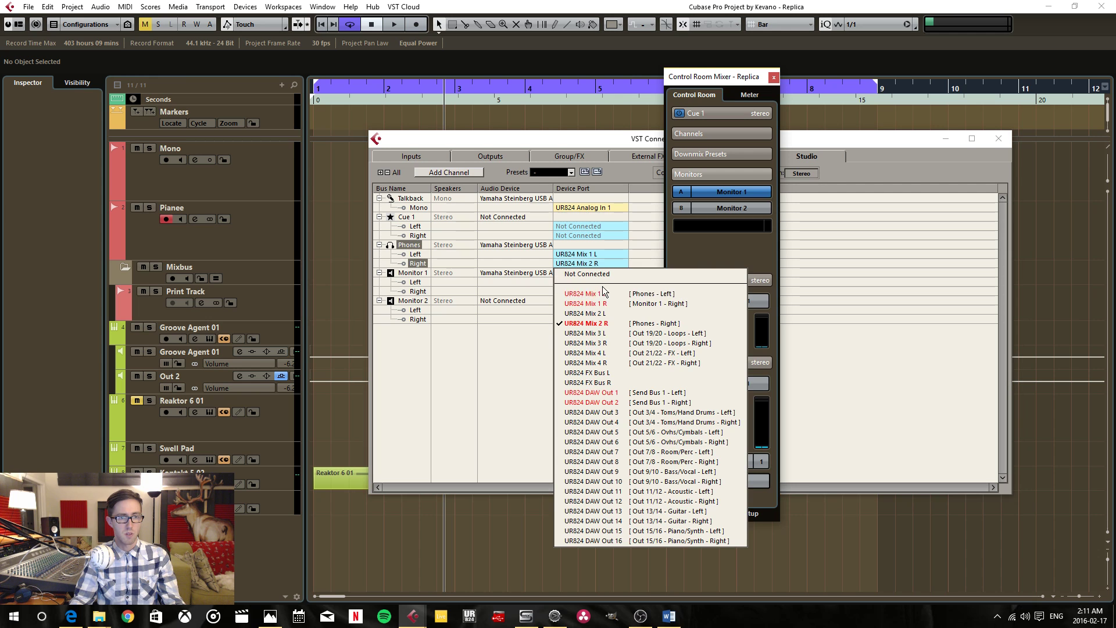
{"action": "left_click", "coordinate": [539, 340]}
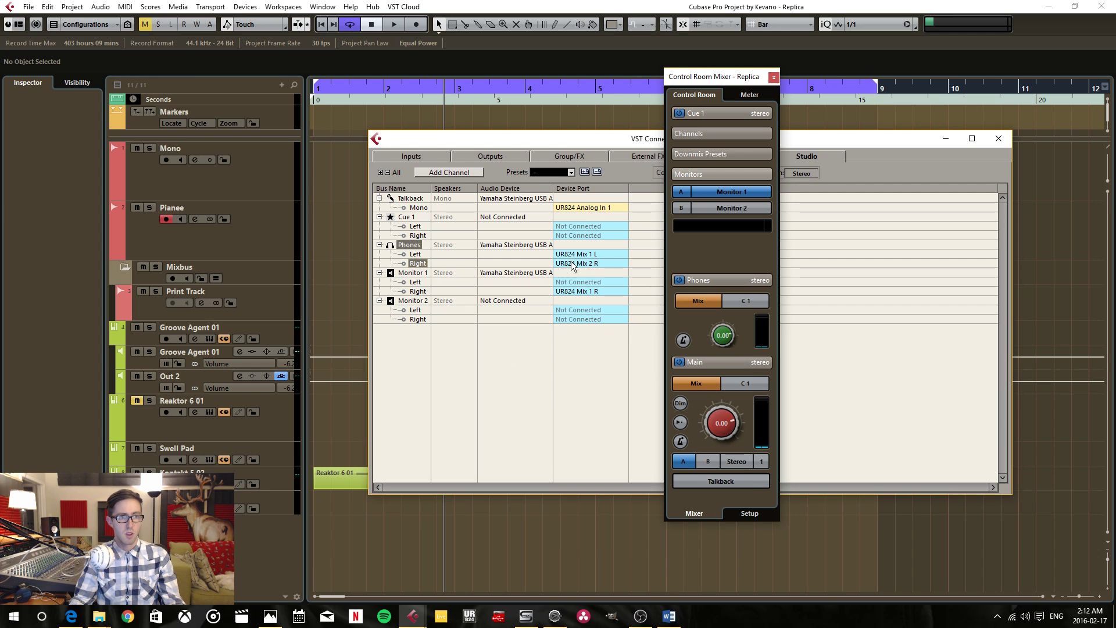
{"action": "left_click", "coordinate": [773, 78]}
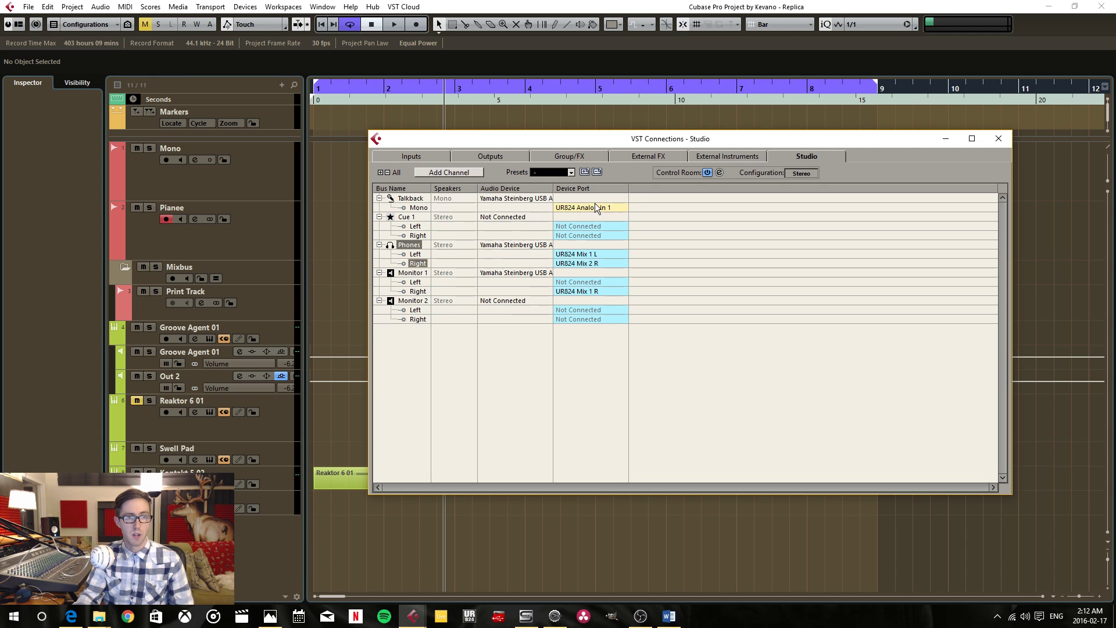
Reopen the Control Room Mixer, switch Talkback on and off again, and close the mixer
{"action": "left_click", "coordinate": [719, 173]}
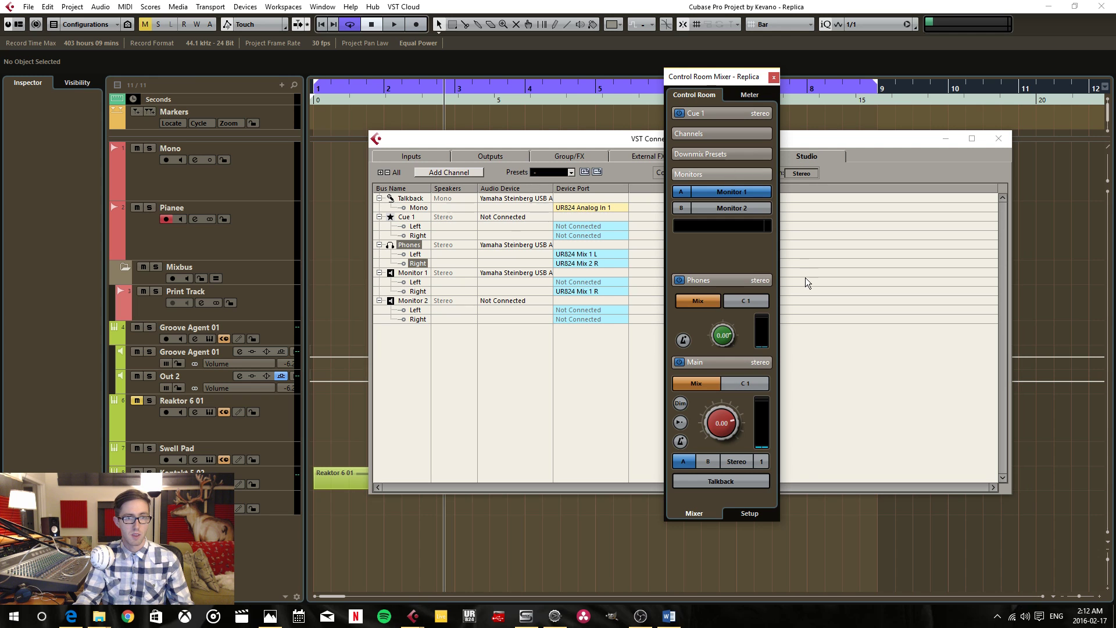
{"action": "left_click", "coordinate": [748, 484]}
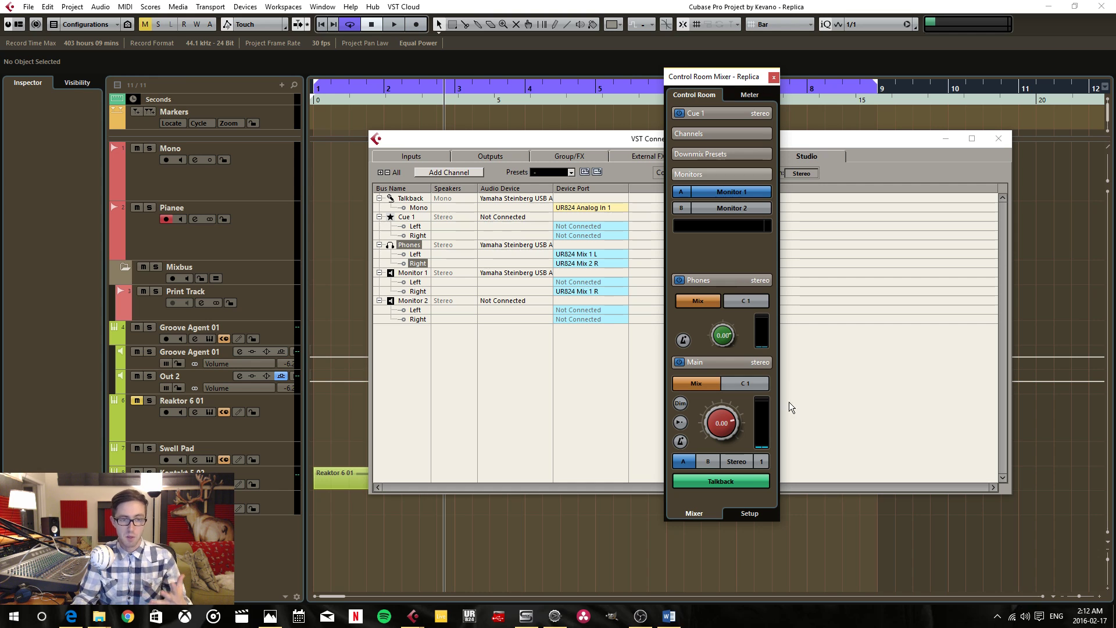
{"action": "left_click", "coordinate": [734, 484]}
{"action": "left_click", "coordinate": [774, 78]}
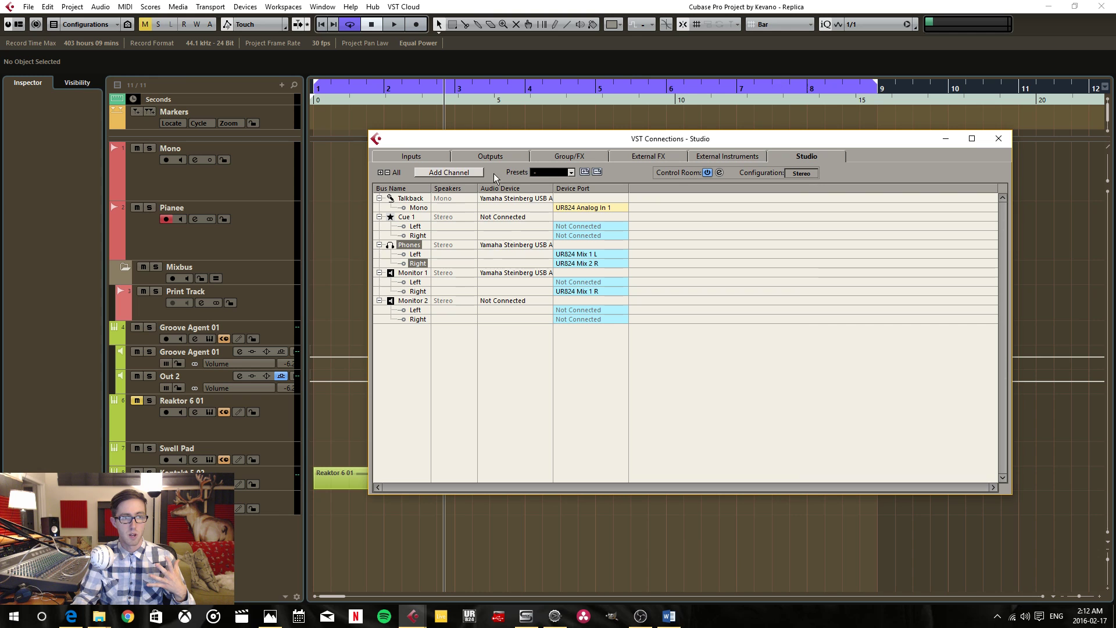
Remove the Talkback channel from the Studio connections
{"action": "left_click", "coordinate": [465, 172]}
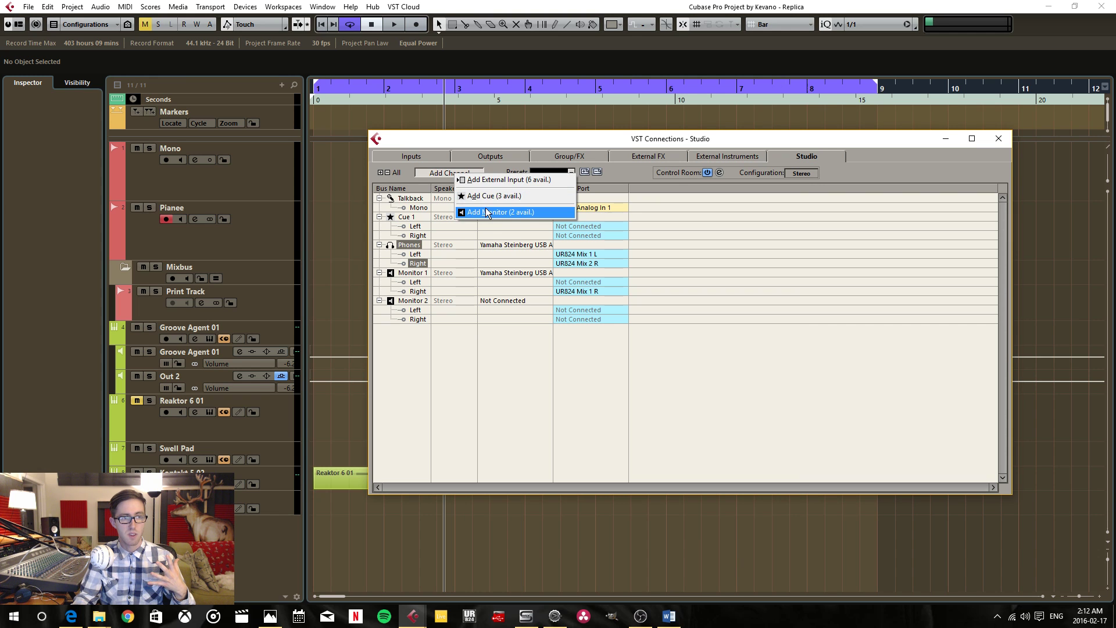
{"action": "left_click", "coordinate": [410, 199]}
{"action": "right_click", "coordinate": [414, 198]}
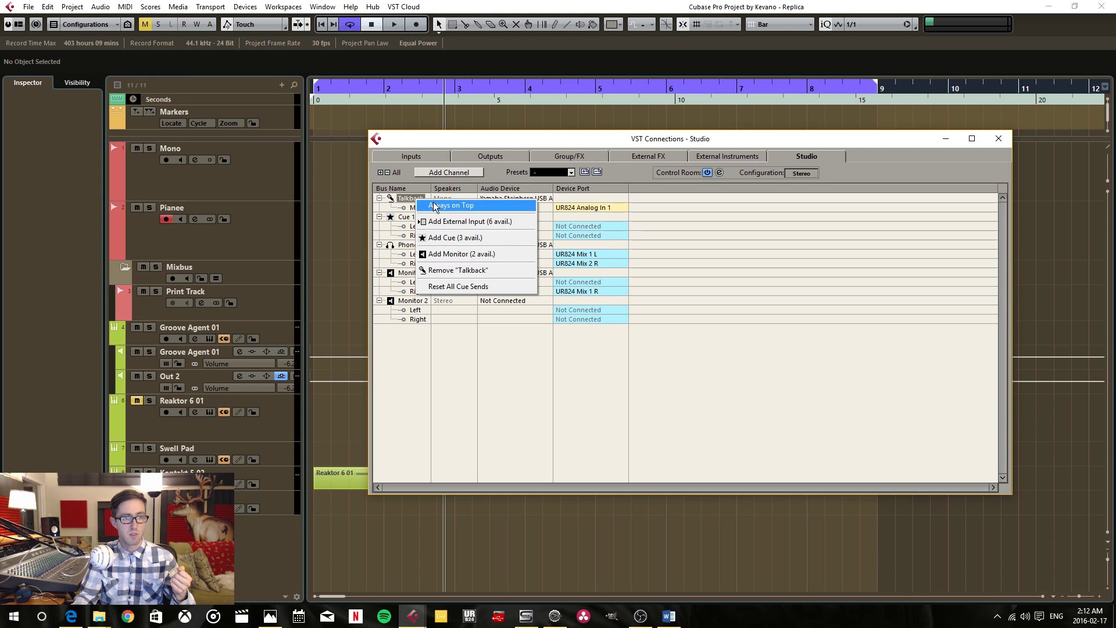
{"action": "left_click", "coordinate": [480, 269]}
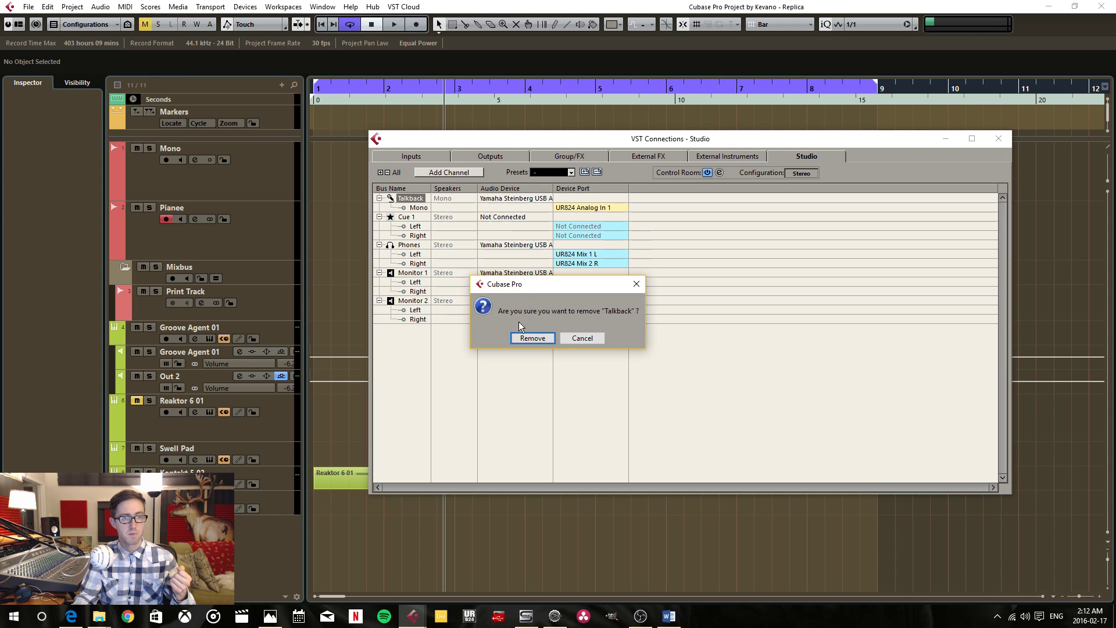
{"action": "left_click", "coordinate": [531, 338]}
Add a new Talkback channel and assign its device port to UR824 Analog In 1
{"action": "left_click", "coordinate": [463, 174]}
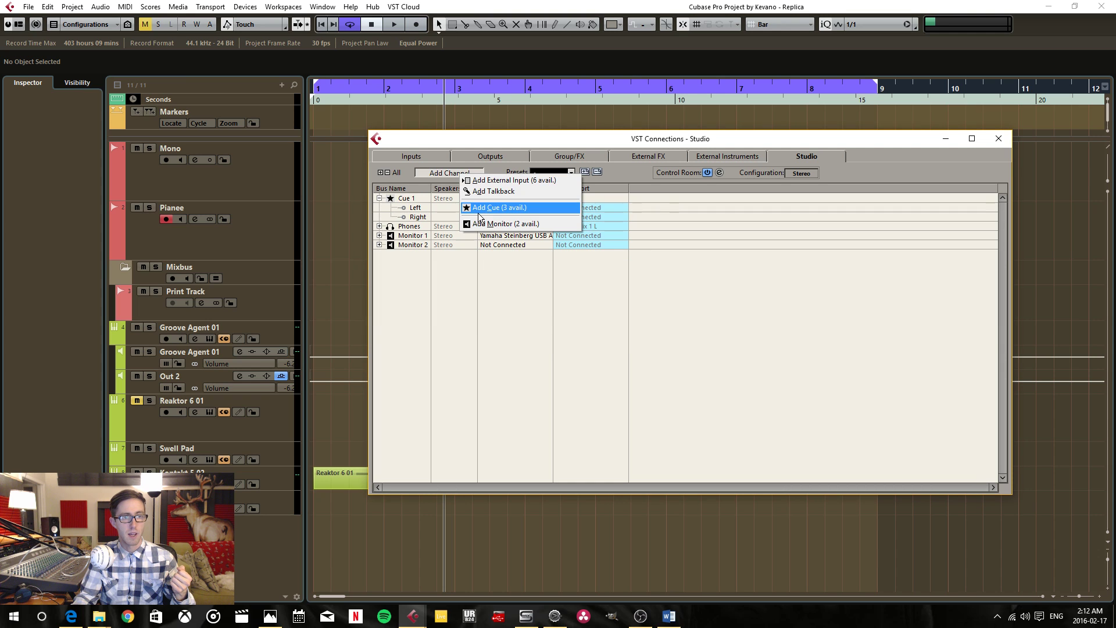
{"action": "left_click", "coordinate": [452, 264]}
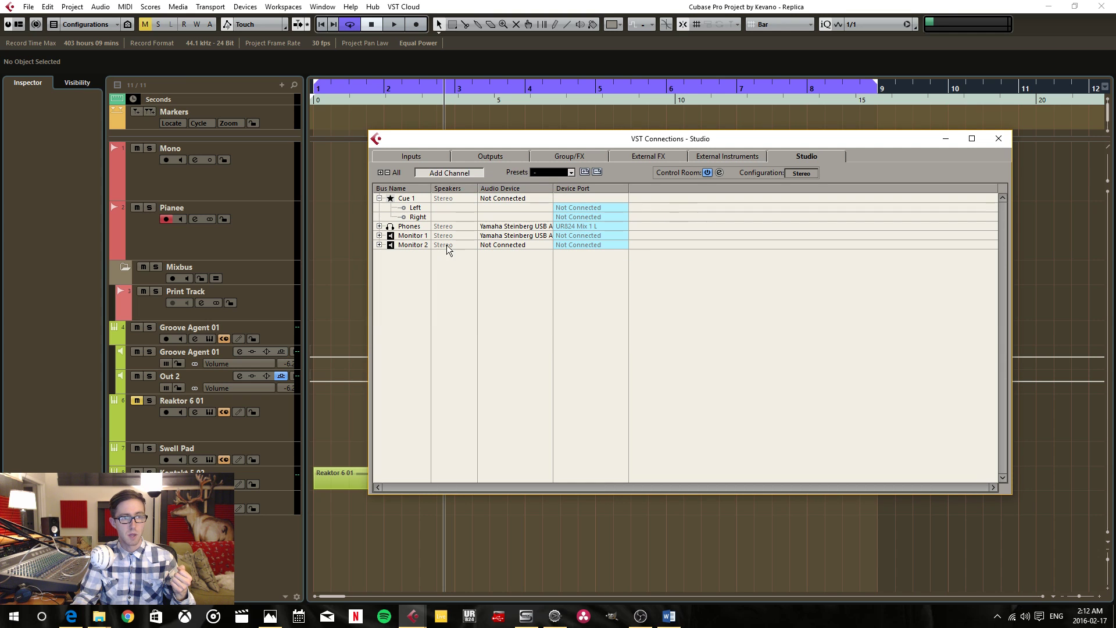
{"action": "left_click", "coordinate": [563, 198]}
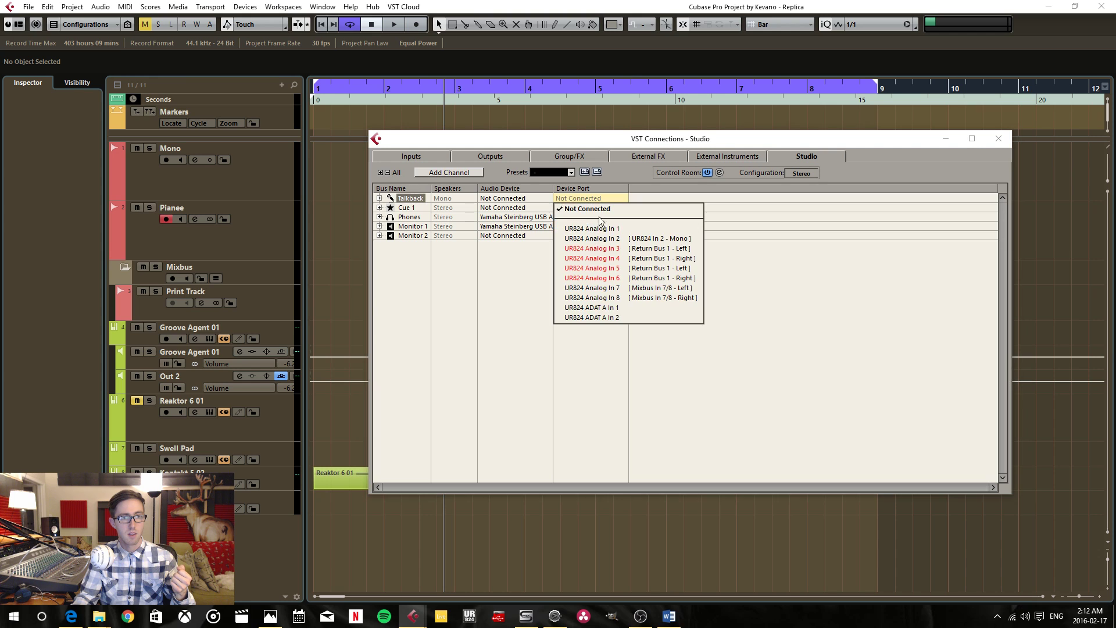
{"action": "left_click", "coordinate": [607, 232]}
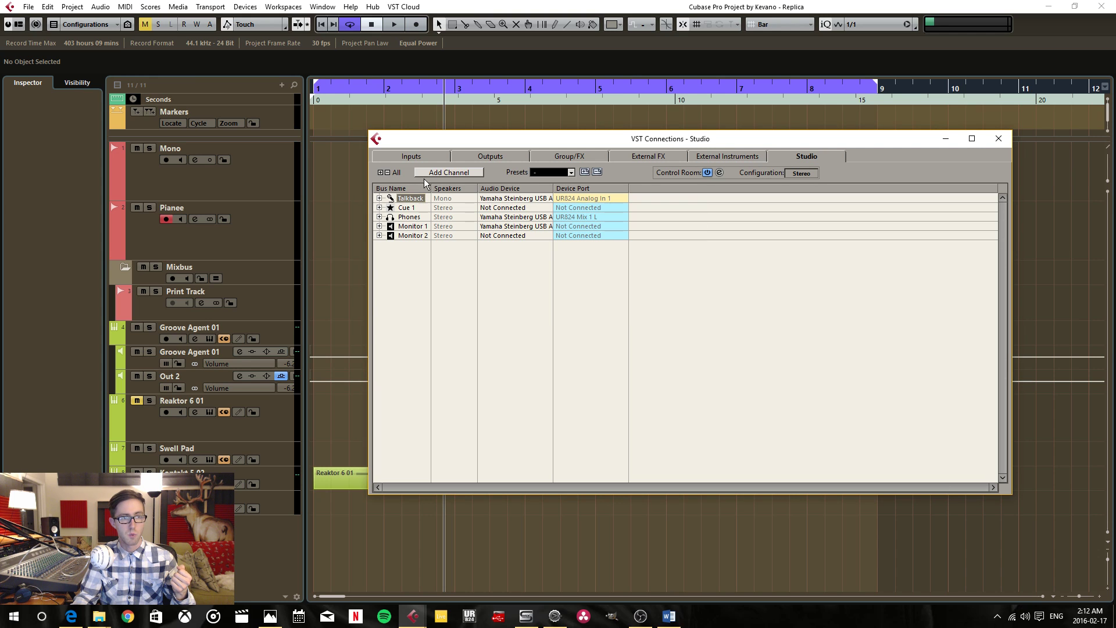
Expand all the channels, assign Cue 1's left device port to UR824 Mix 2 L, and try to connect its right port
{"action": "left_click", "coordinate": [381, 172]}
{"action": "left_click", "coordinate": [409, 218]}
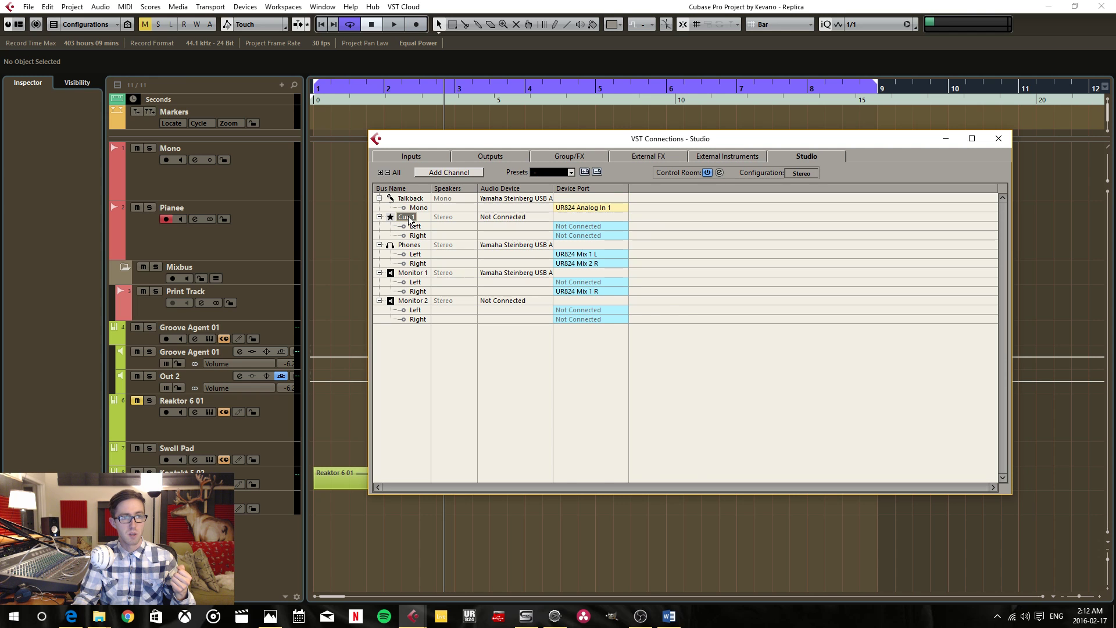
{"action": "left_click", "coordinate": [598, 229]}
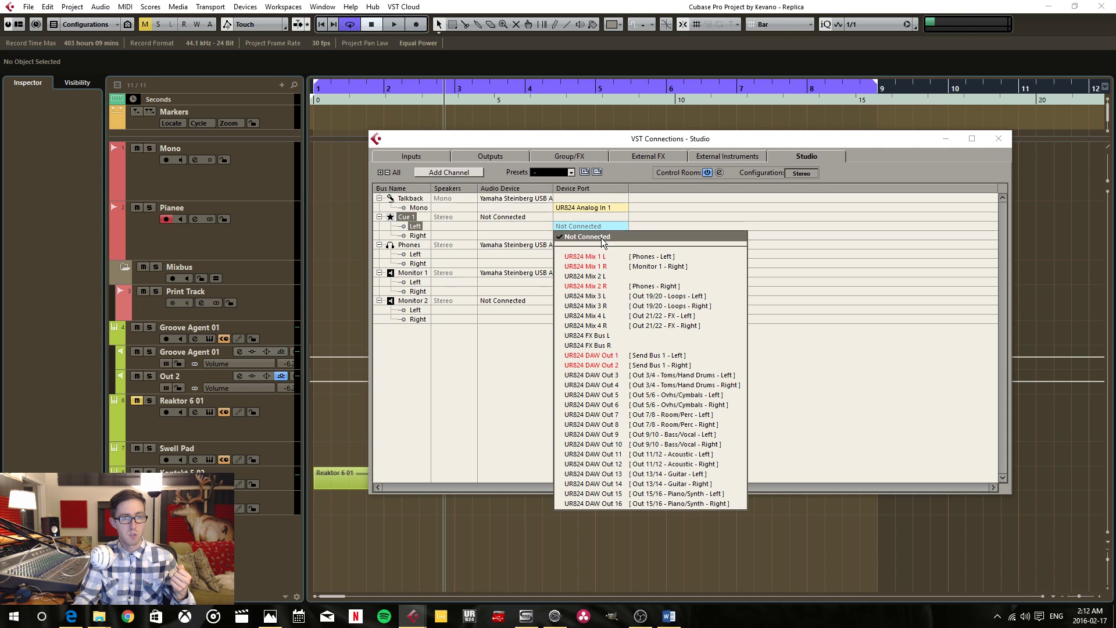
{"action": "left_click", "coordinate": [612, 276]}
{"action": "left_click", "coordinate": [585, 235]}
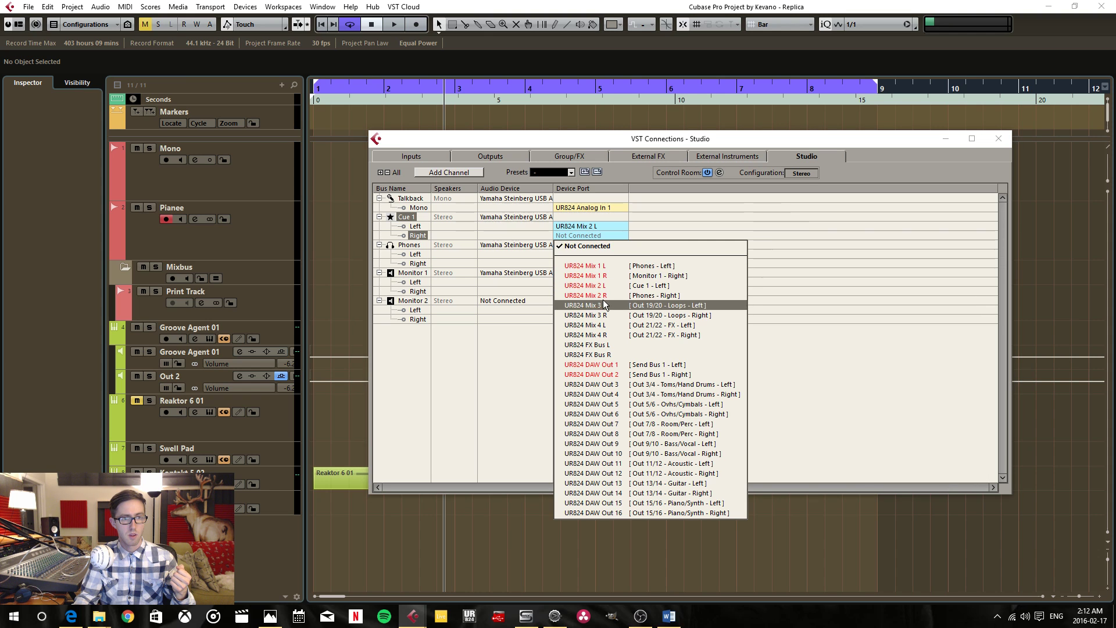
{"action": "left_click", "coordinate": [601, 303]}
{"action": "left_click", "coordinate": [581, 337]}
Reassign the Phones bus device port to start from UR824 Mix 2 R, accepting the replacement of existing connections
{"action": "left_click", "coordinate": [595, 244]}
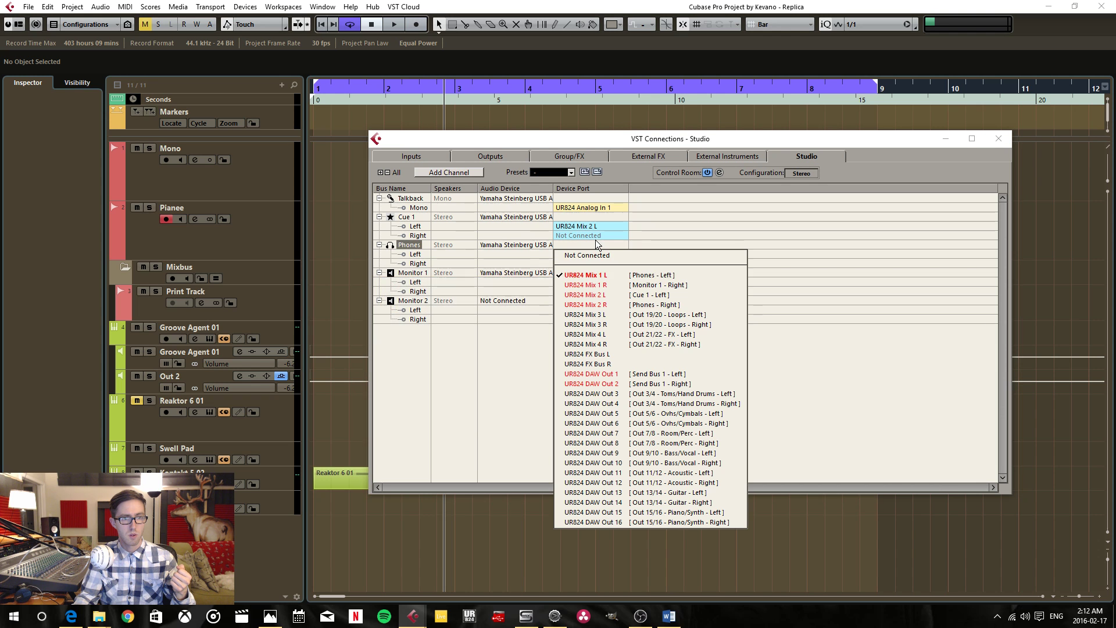
{"action": "left_click", "coordinate": [599, 302]}
{"action": "left_click", "coordinate": [530, 334]}
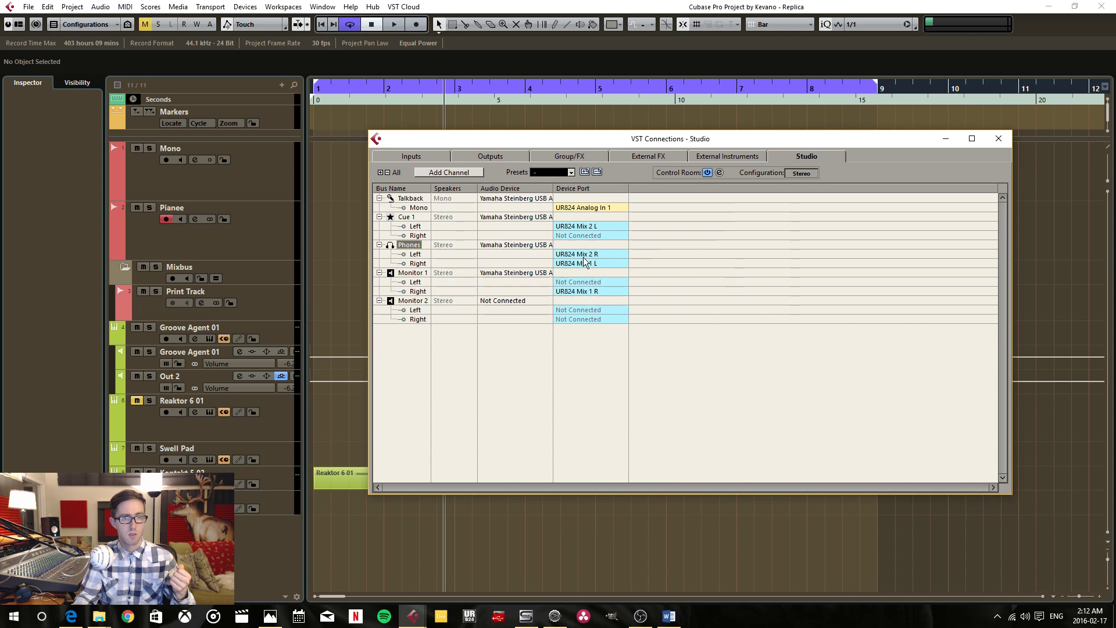
Switch Cue 1's left device port to UR824 Mix 2 R, taking it over from the Phones channel
{"action": "left_click", "coordinate": [581, 226]}
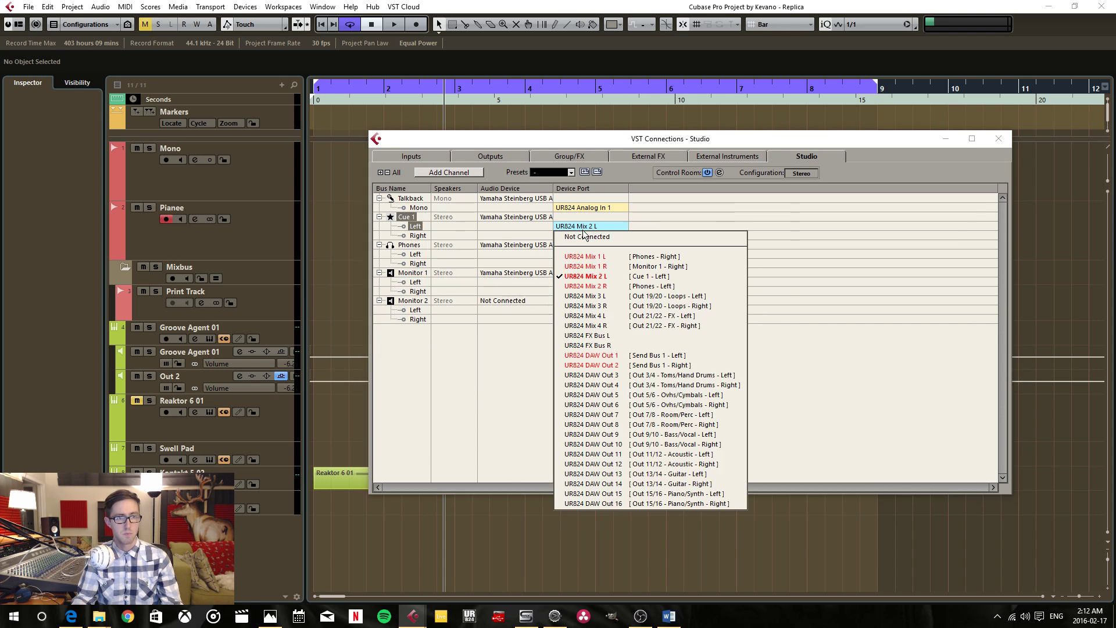
{"action": "left_click", "coordinate": [600, 285]}
{"action": "left_click", "coordinate": [531, 334]}
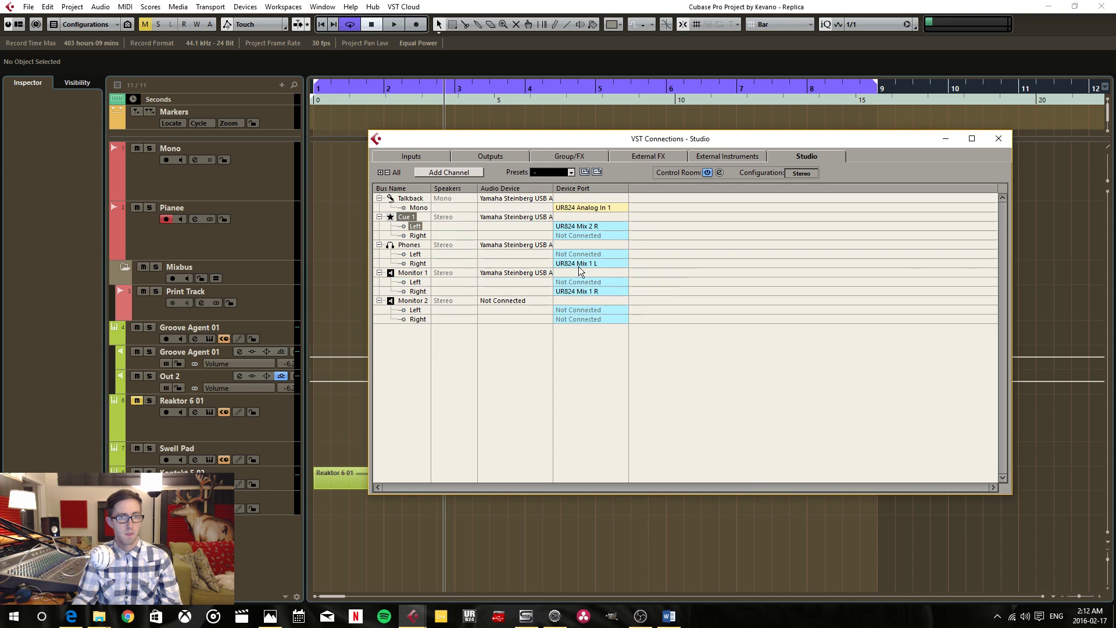
Assign Cue 1's left device port to UR824 Mix 2 L and its right port to UR824 Mix 2 R
{"action": "left_click", "coordinate": [606, 227]}
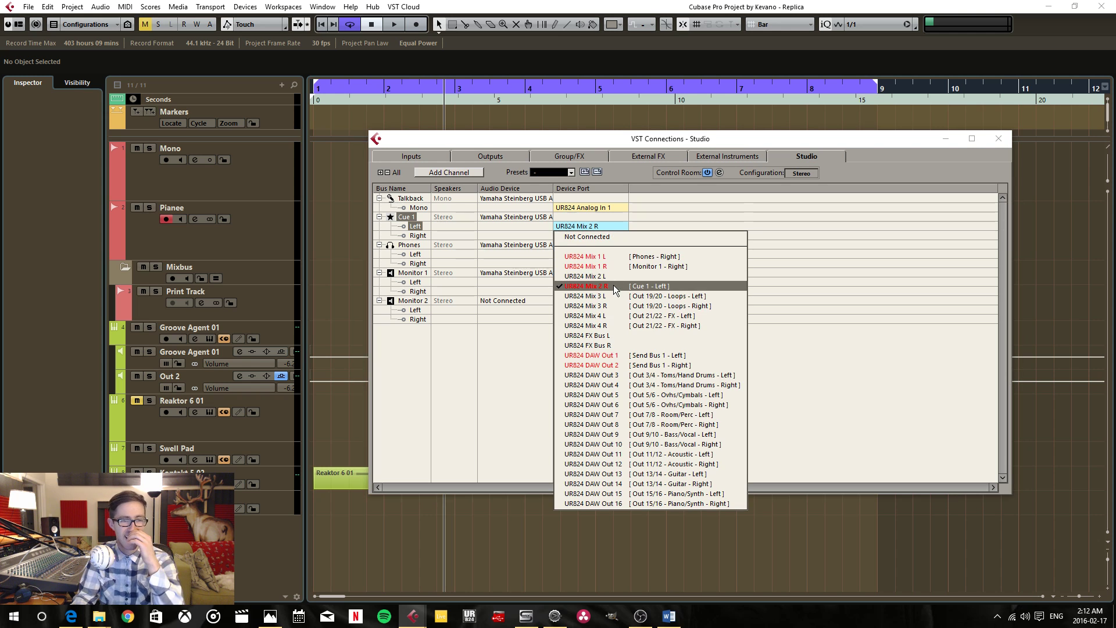
{"action": "left_click", "coordinate": [613, 276]}
{"action": "left_click", "coordinate": [610, 239]}
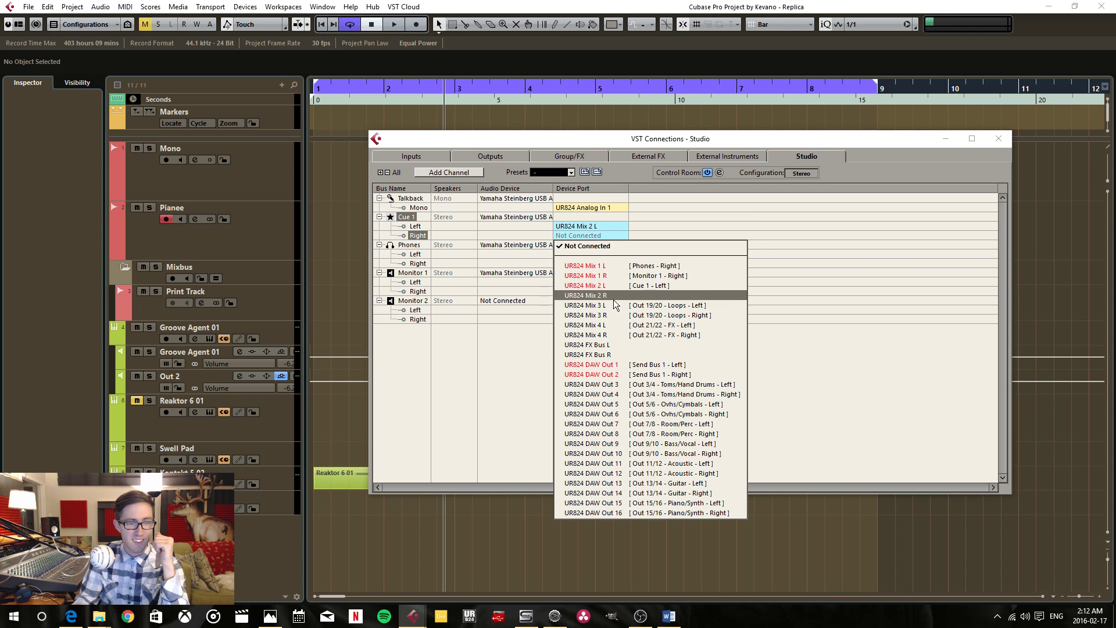
{"action": "left_click", "coordinate": [615, 295]}
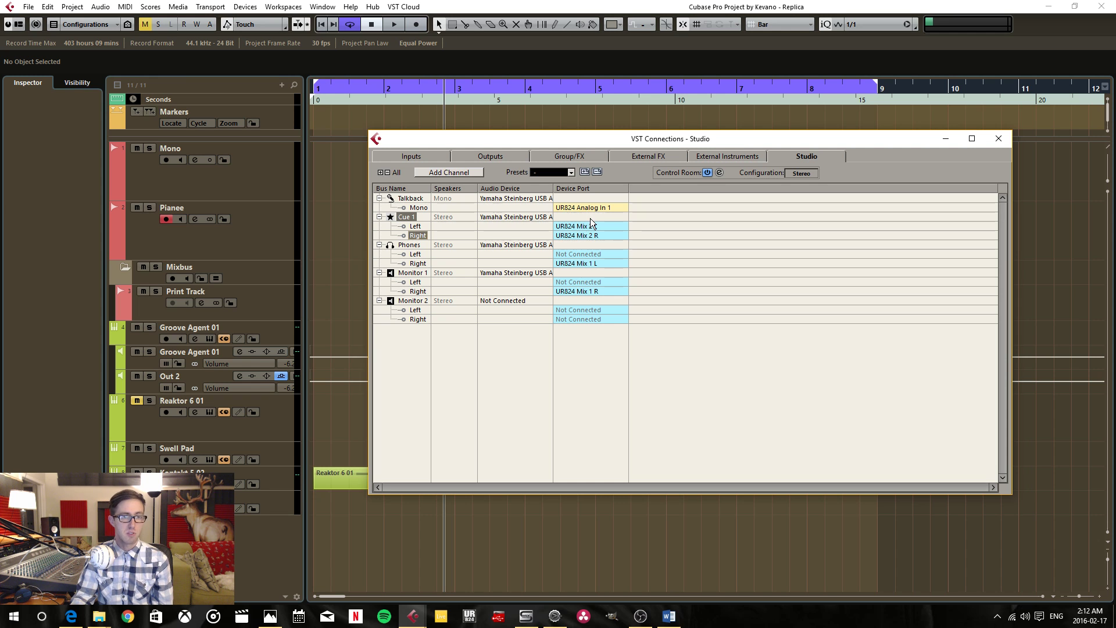
Open the MixConsole and display the Cue Sends rack with its Cue 1 slots on the channels
{"action": "key", "text": "F3"}
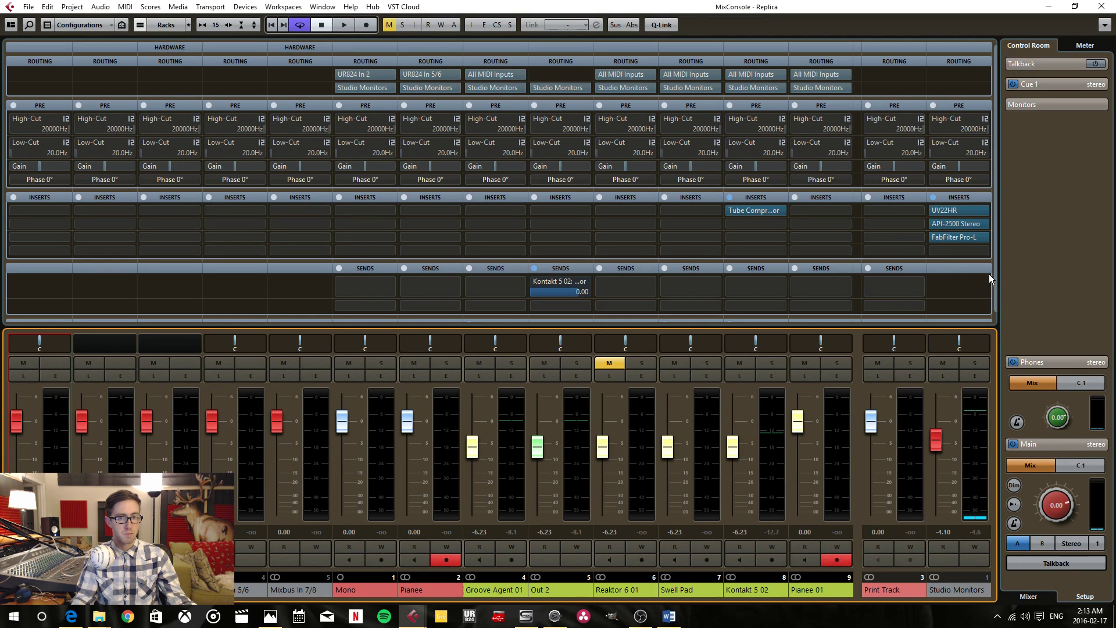
{"action": "scroll", "coordinate": [993, 284], "scroll_direction": "down", "scroll_amount": 2}
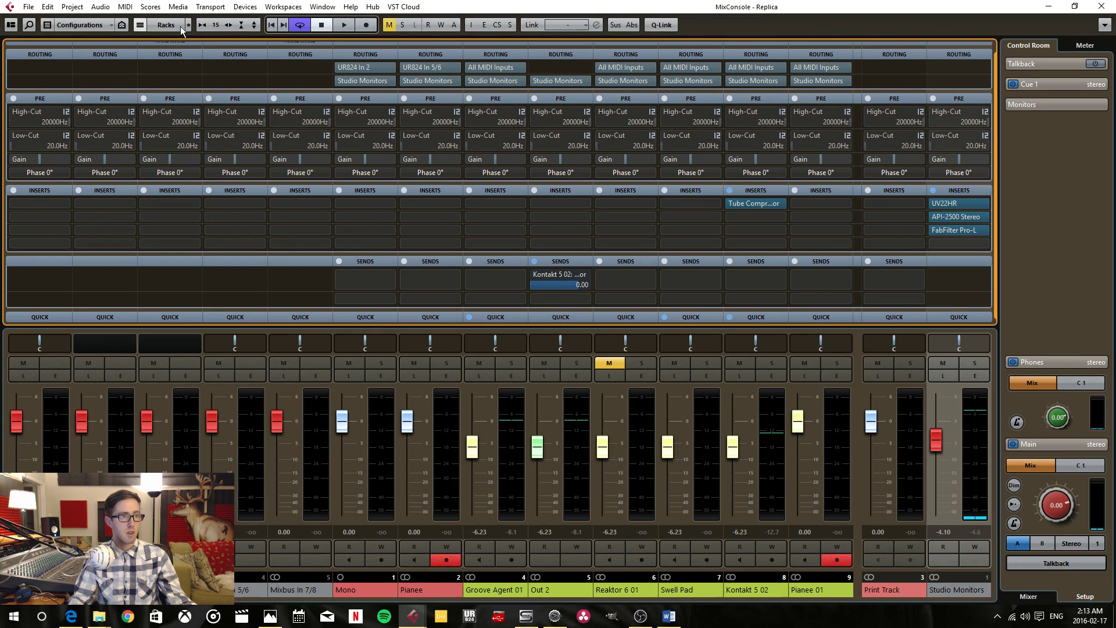
{"action": "left_click", "coordinate": [180, 27]}
{"action": "left_click", "coordinate": [197, 159]}
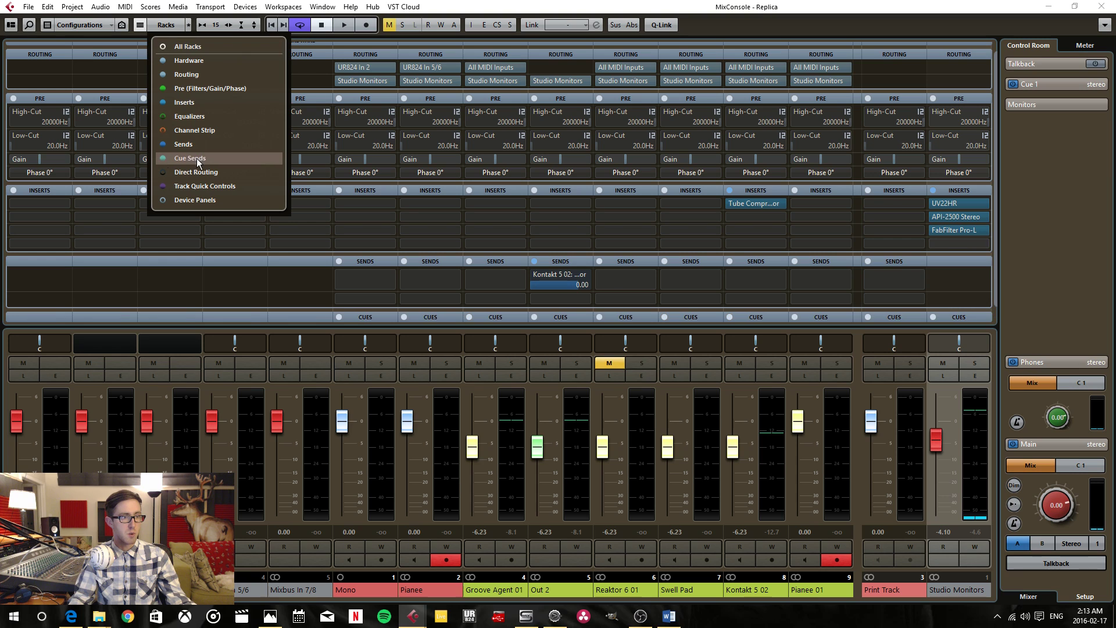
{"action": "left_click", "coordinate": [994, 228]}
{"action": "scroll", "coordinate": [995, 231], "scroll_direction": "down", "scroll_amount": 3}
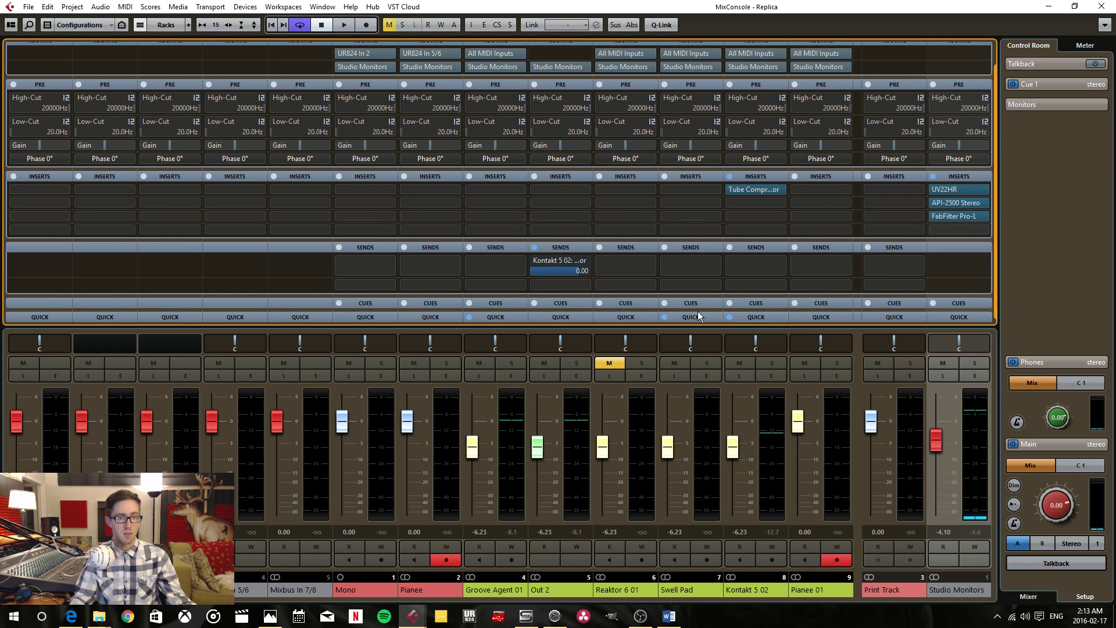
{"action": "left_click", "coordinate": [1003, 301]}
Lower the Kontakt 5 02 fader to -6.54, and activate the Swell Pad channel's Cue 1 send and adjust its level
{"action": "left_click_drag", "start_coordinate": [732, 447], "coordinate": [732, 448]}
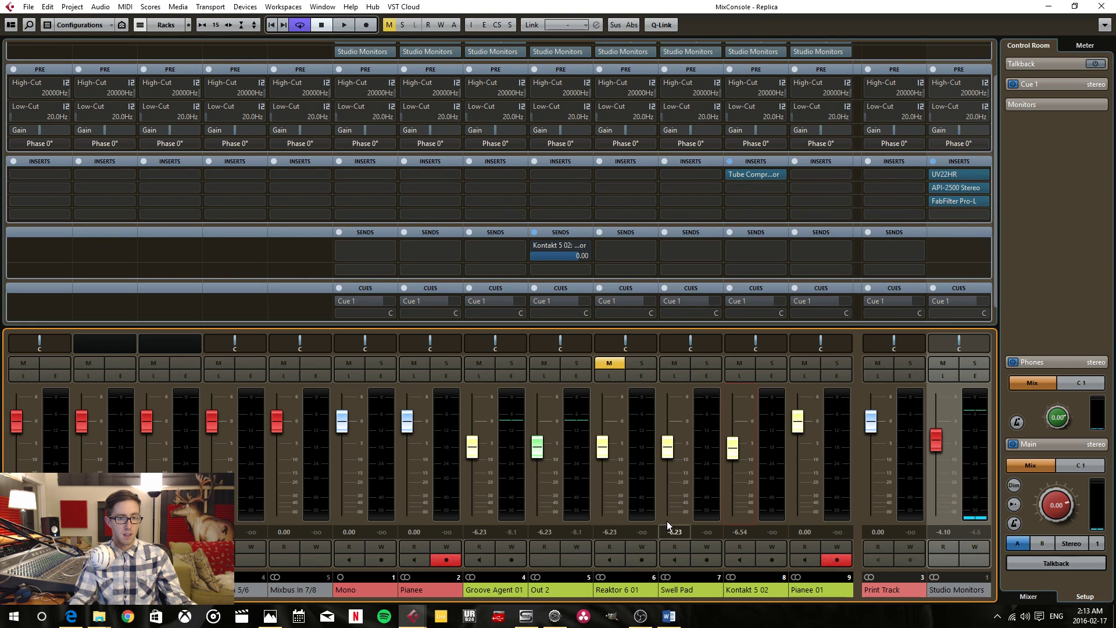
{"action": "left_click", "coordinate": [666, 301]}
{"action": "left_click_drag", "start_coordinate": [690, 303], "coordinate": [681, 306]}
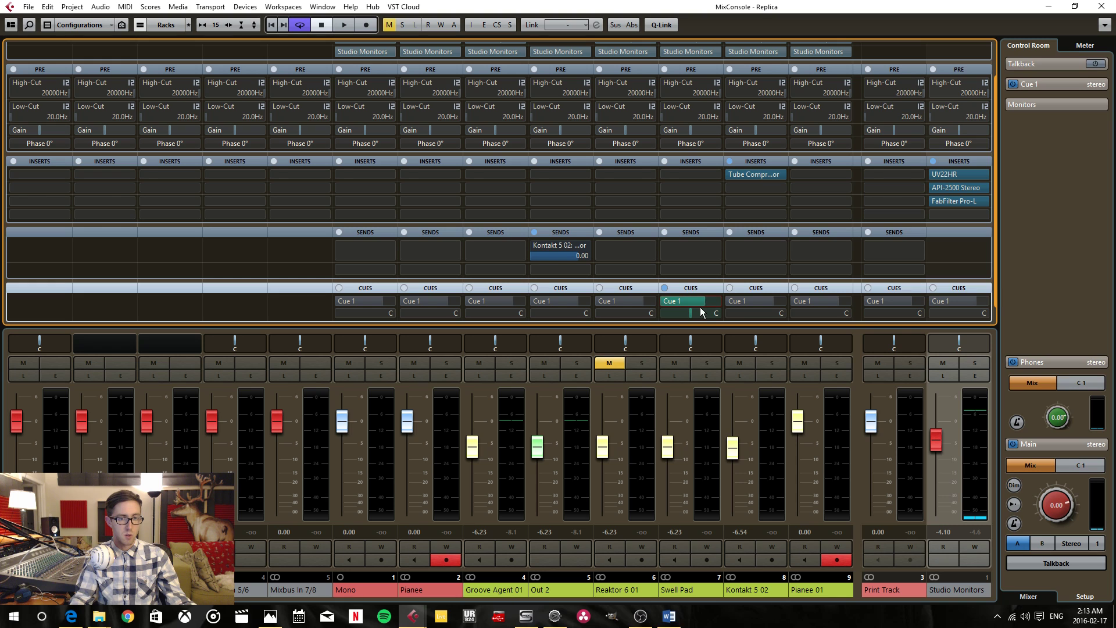
{"action": "scroll", "coordinate": [993, 287], "scroll_direction": "down", "scroll_amount": 1}
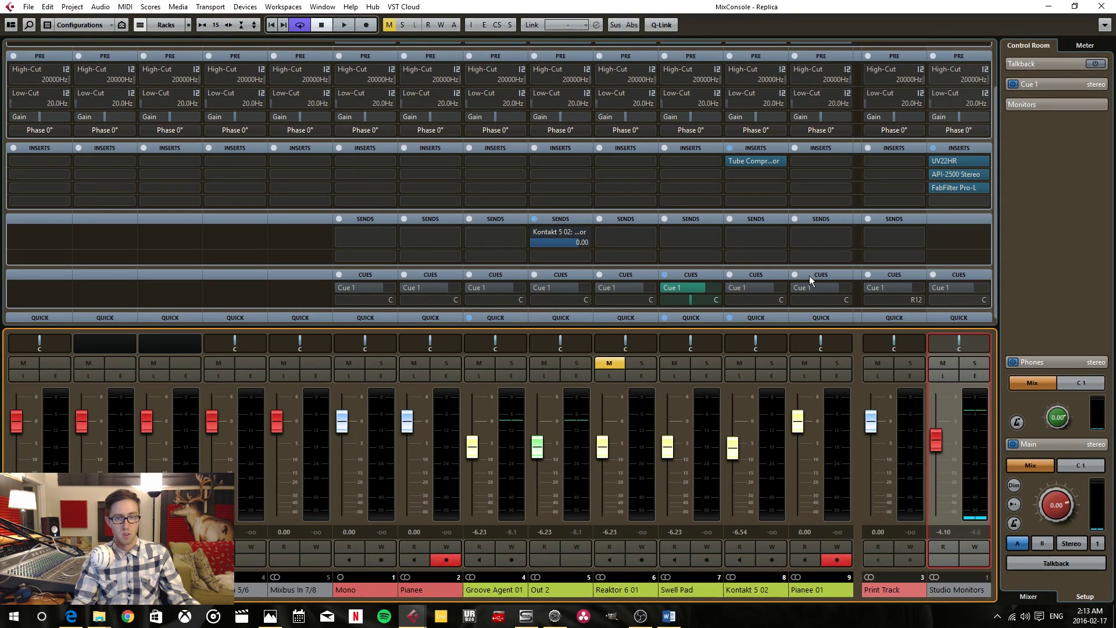
Expand Cue 1 in the Control Room, and switch the Main source to C 1 and back to Mix
{"action": "left_click", "coordinate": [1035, 86]}
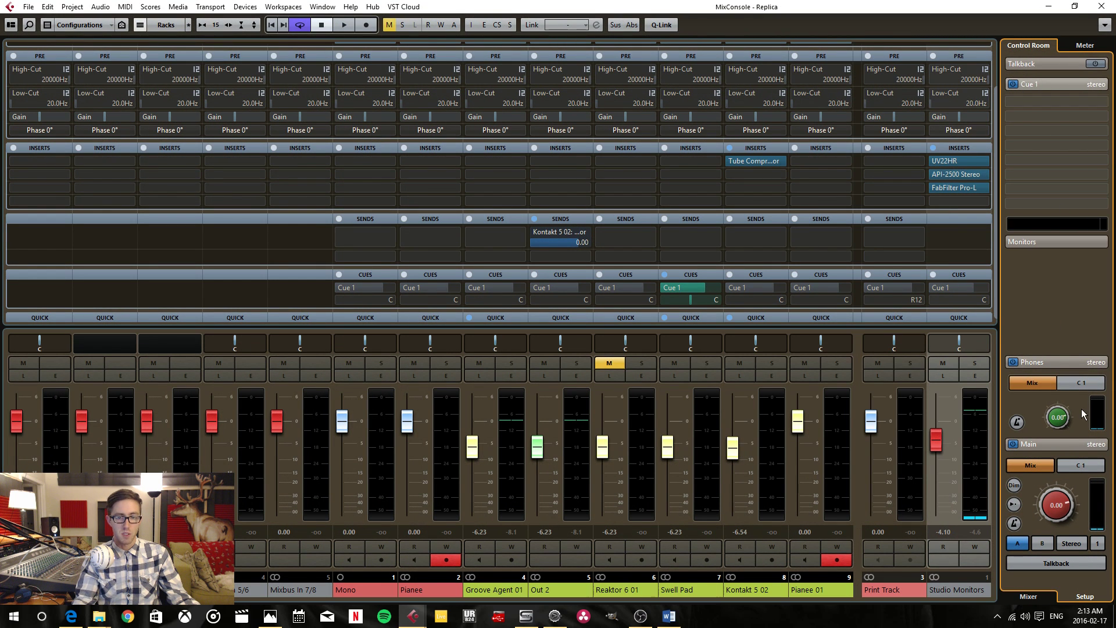
{"action": "left_click", "coordinate": [1076, 466]}
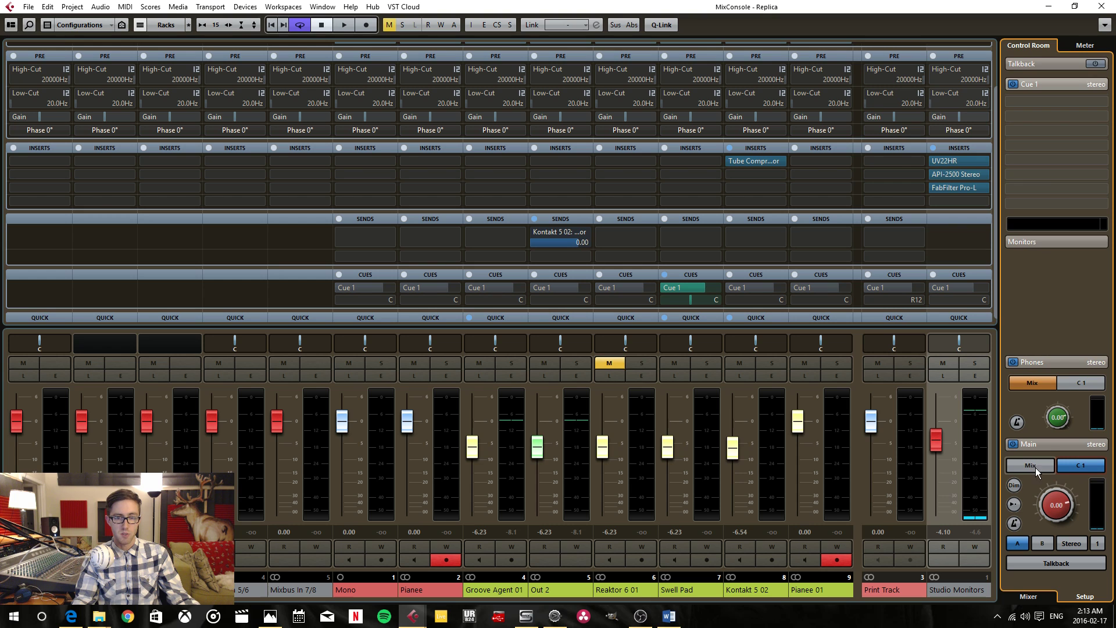
{"action": "left_click", "coordinate": [1034, 462]}
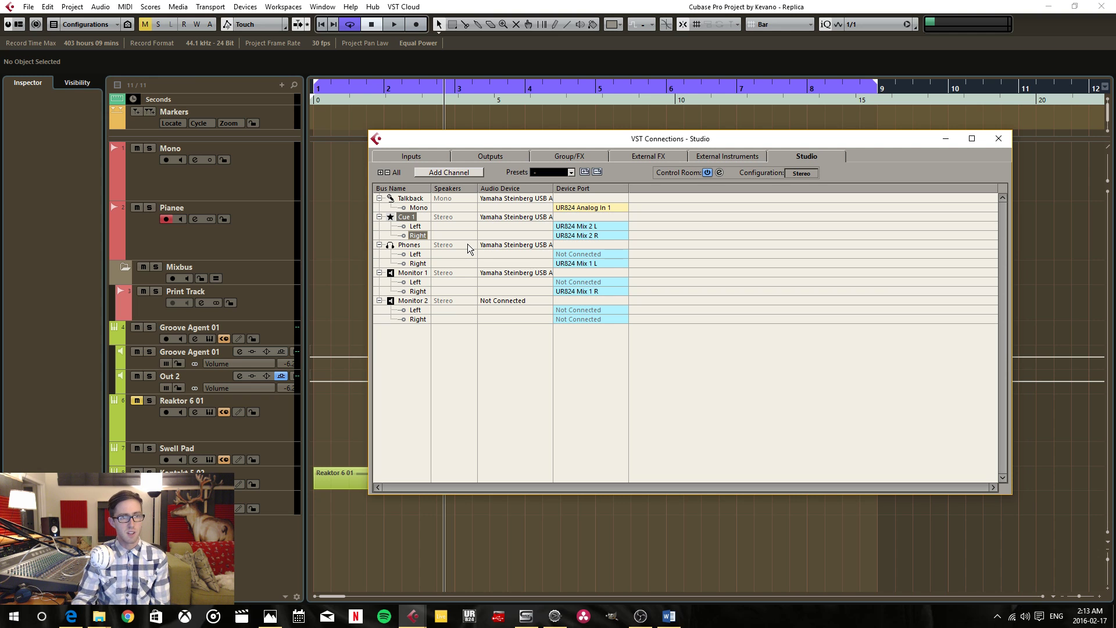
Review the output and input bus lists in VST Connections, ending on the outputs
{"action": "left_click", "coordinate": [511, 159]}
{"action": "left_click", "coordinate": [417, 158]}
{"action": "left_click", "coordinate": [507, 155]}
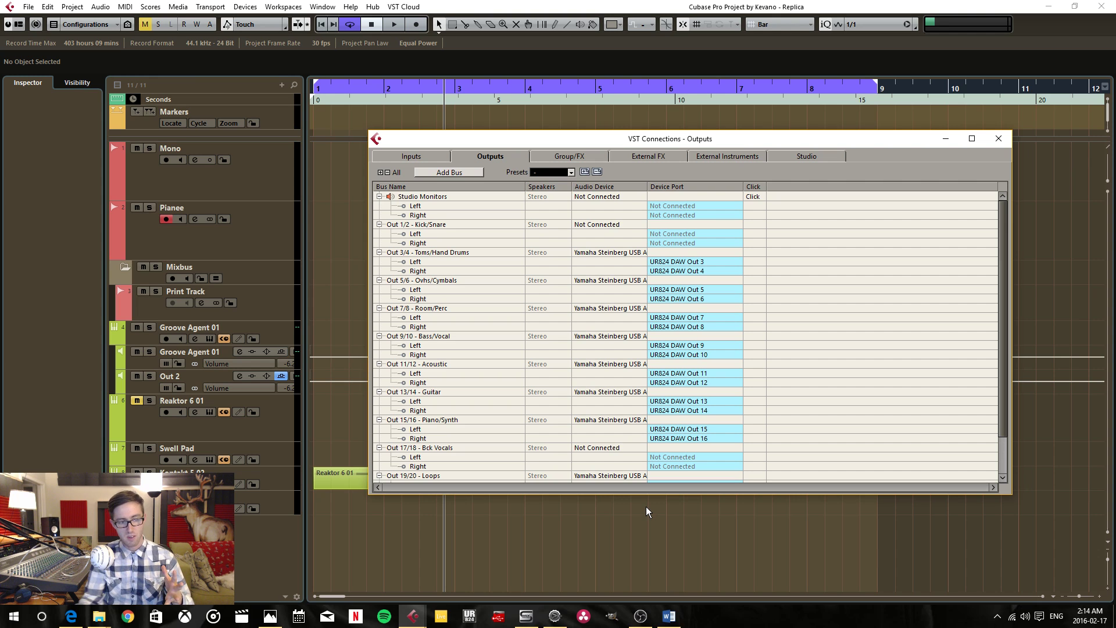
View the UR824 mixer and then Saffire MixControl, clear its Mix 1 clip indicators, and close both
{"action": "left_click", "coordinate": [469, 617]}
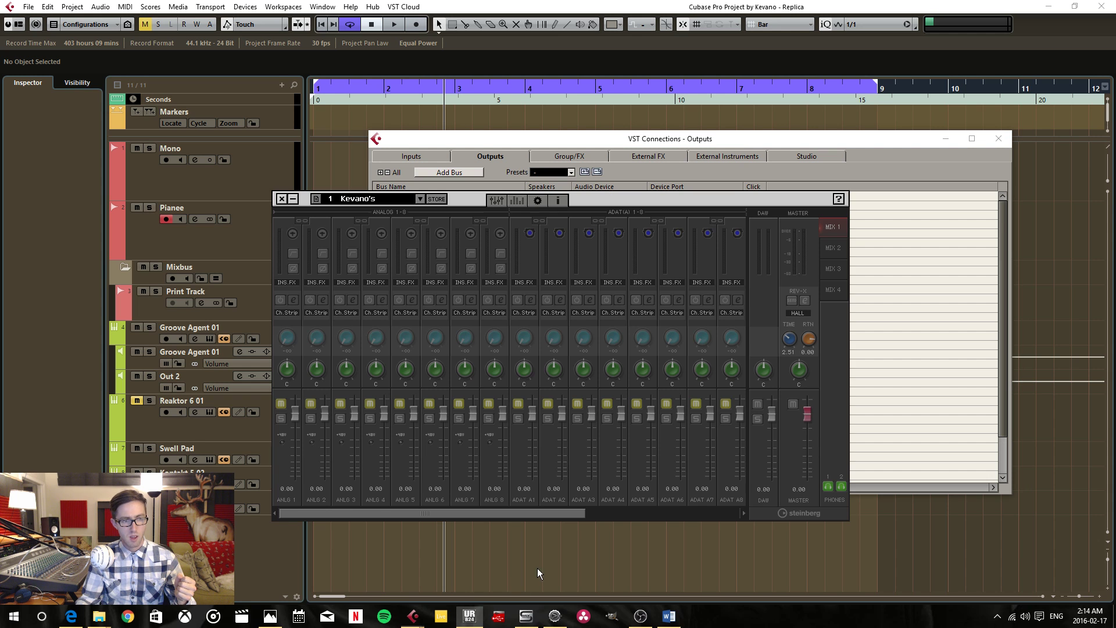
{"action": "left_click", "coordinate": [281, 200]}
{"action": "left_click", "coordinate": [526, 616]}
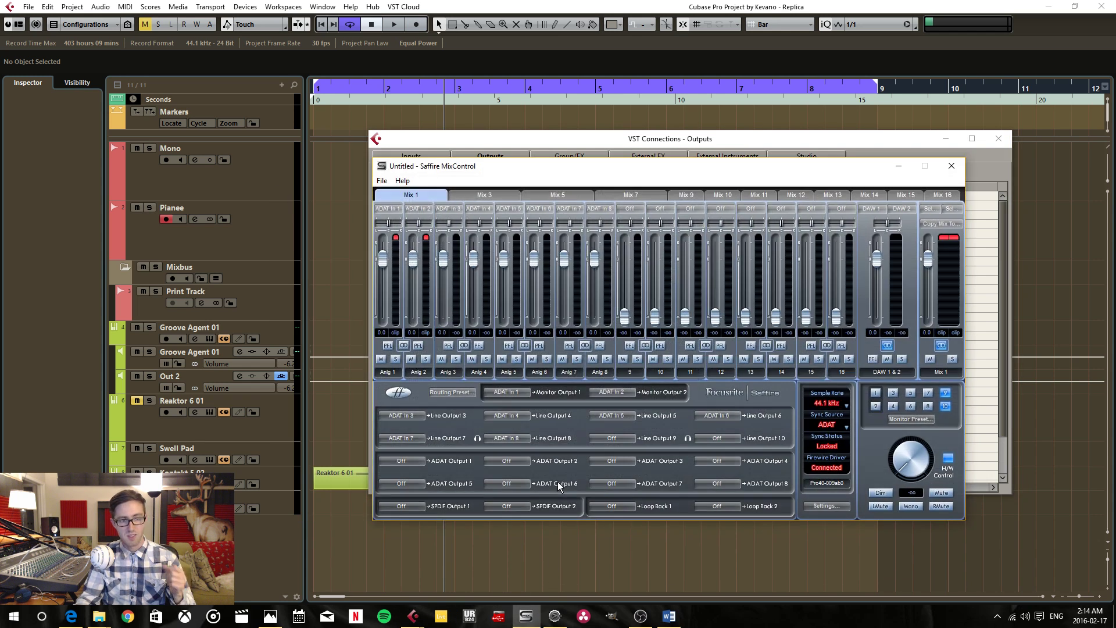
{"action": "left_click", "coordinate": [955, 236]}
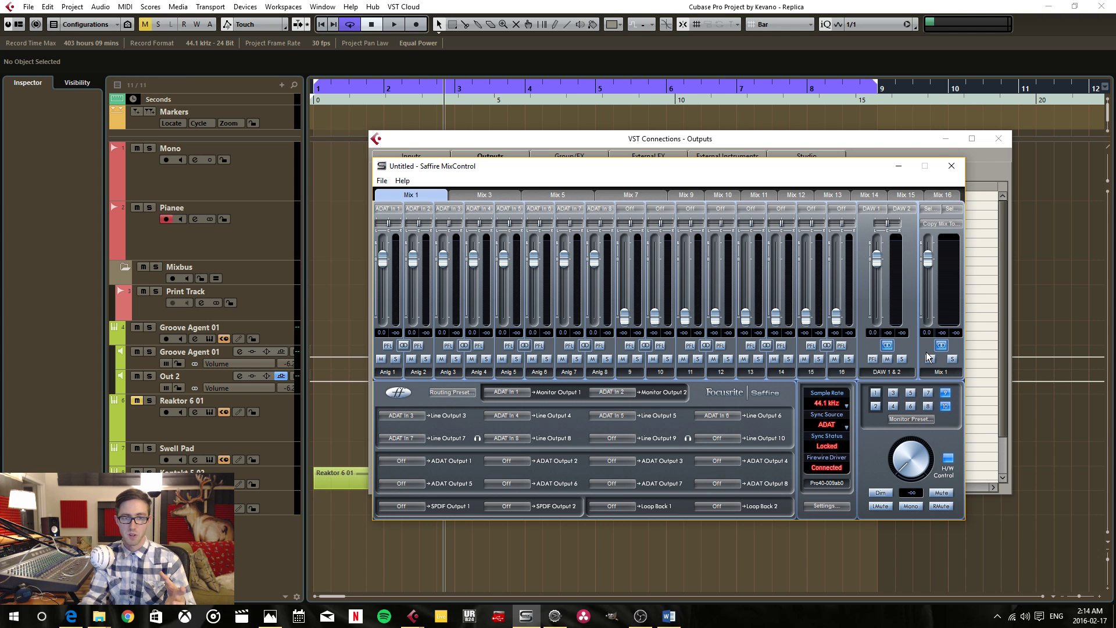
{"action": "left_click", "coordinate": [952, 166]}
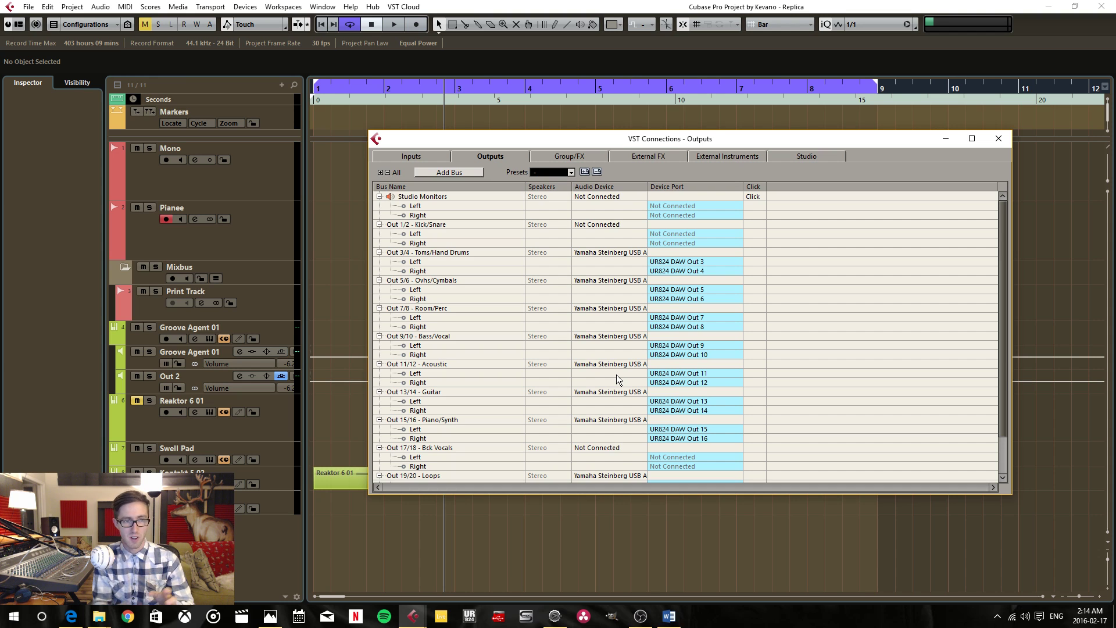
Reposition the VST Connections window and compare which input and output buses are missing their device ports
{"action": "left_click", "coordinate": [414, 155]}
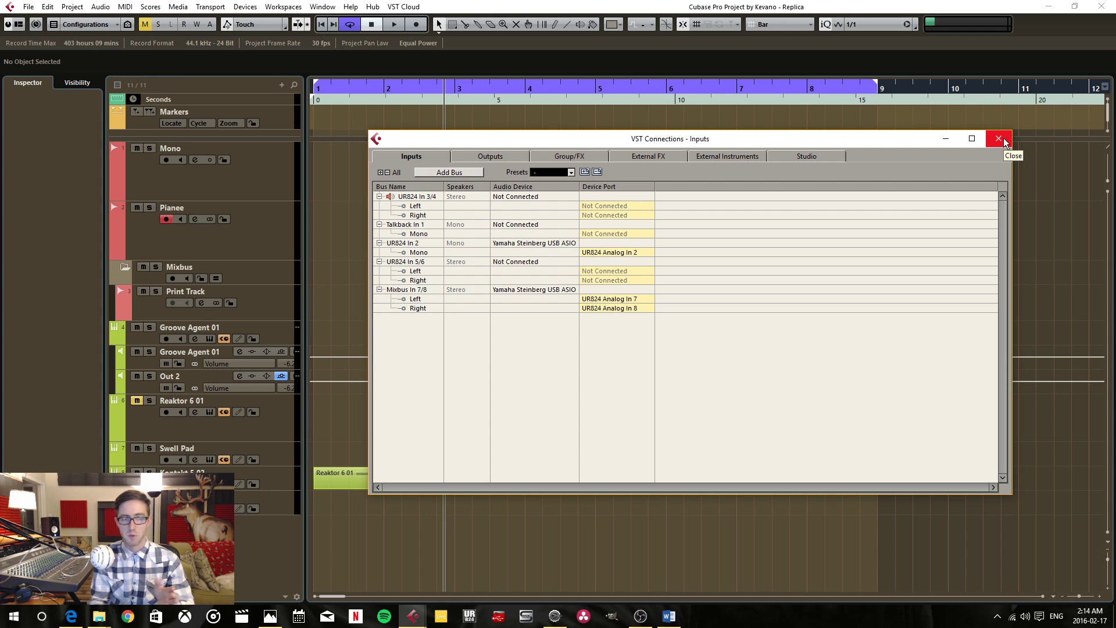
{"action": "left_click_drag", "start_coordinate": [856, 144], "coordinate": [835, 125]}
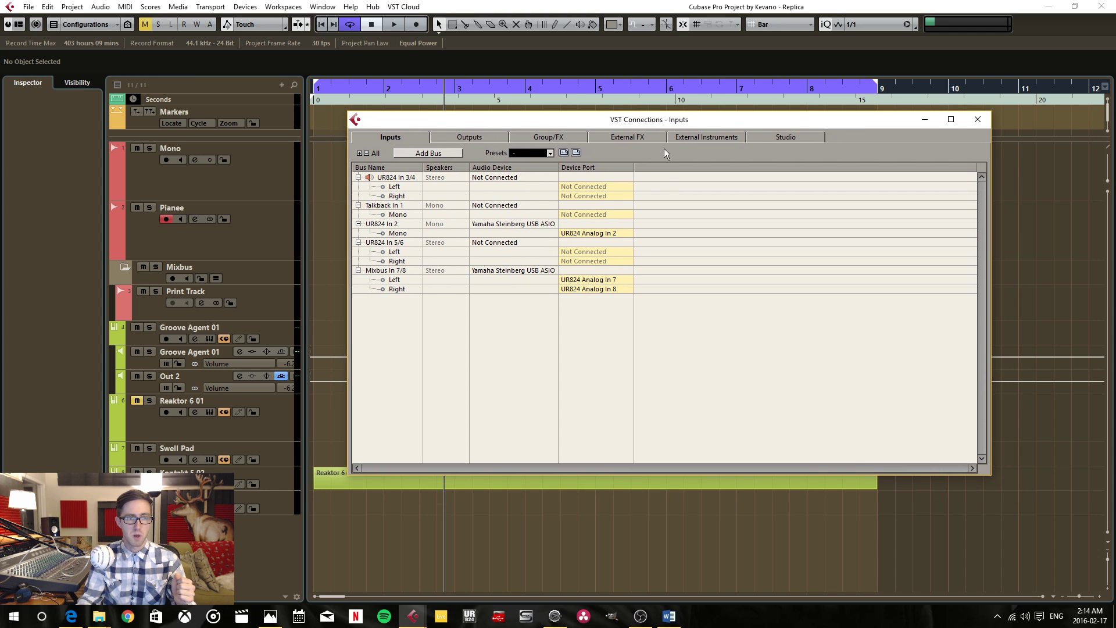
{"action": "left_click", "coordinate": [466, 136]}
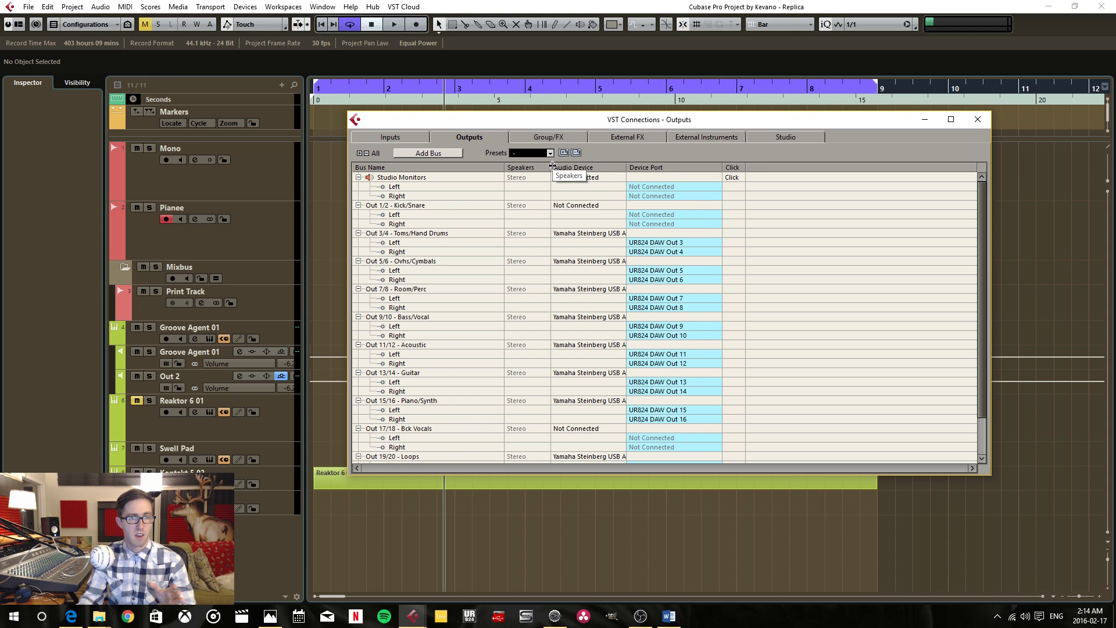
{"action": "left_click", "coordinate": [385, 137]}
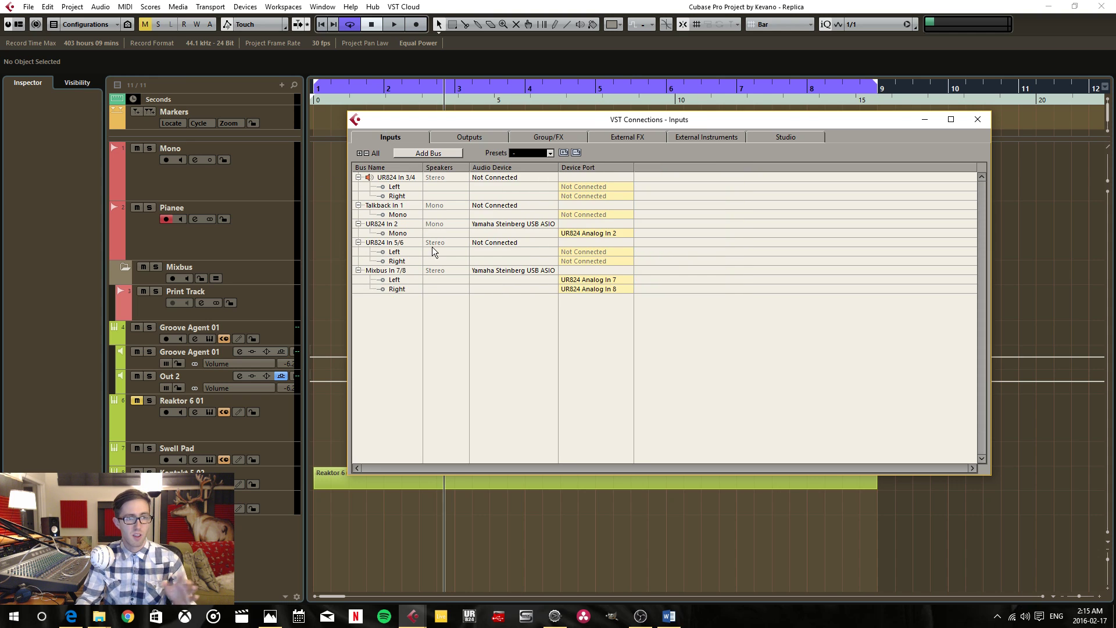
Apply the UR824 preset to the input buses, accepting the replacement of previous connections
{"action": "left_click", "coordinate": [550, 153]}
{"action": "left_click", "coordinate": [556, 166]}
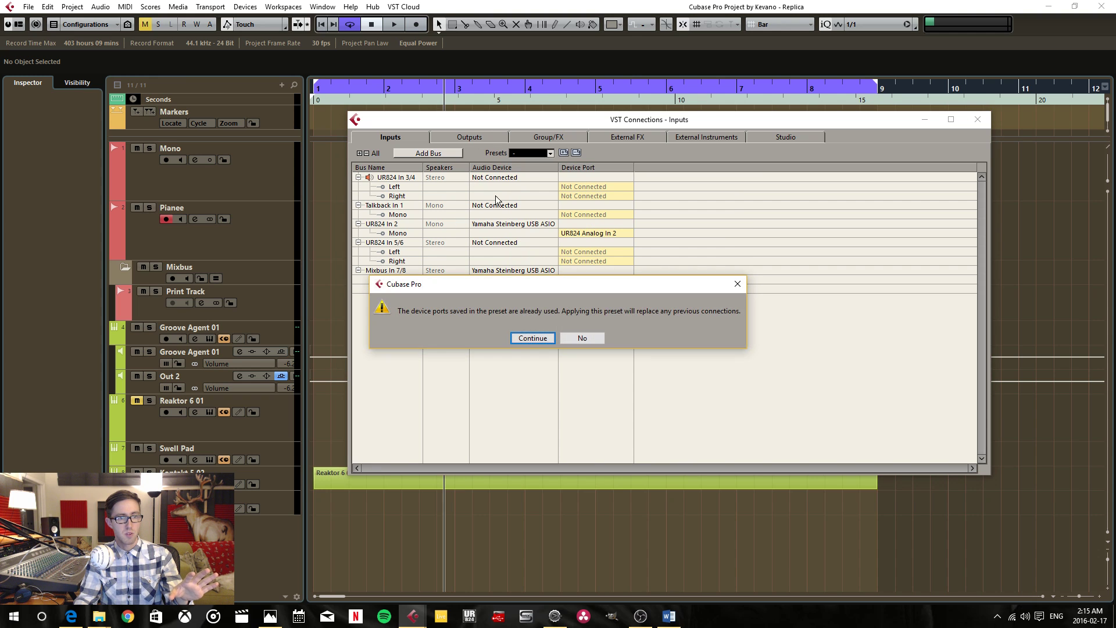
{"action": "left_click", "coordinate": [533, 337]}
Apply the saved Yamaha MC2 preset to the output buses, accepting the replacement of previous connections
{"action": "left_click", "coordinate": [476, 137]}
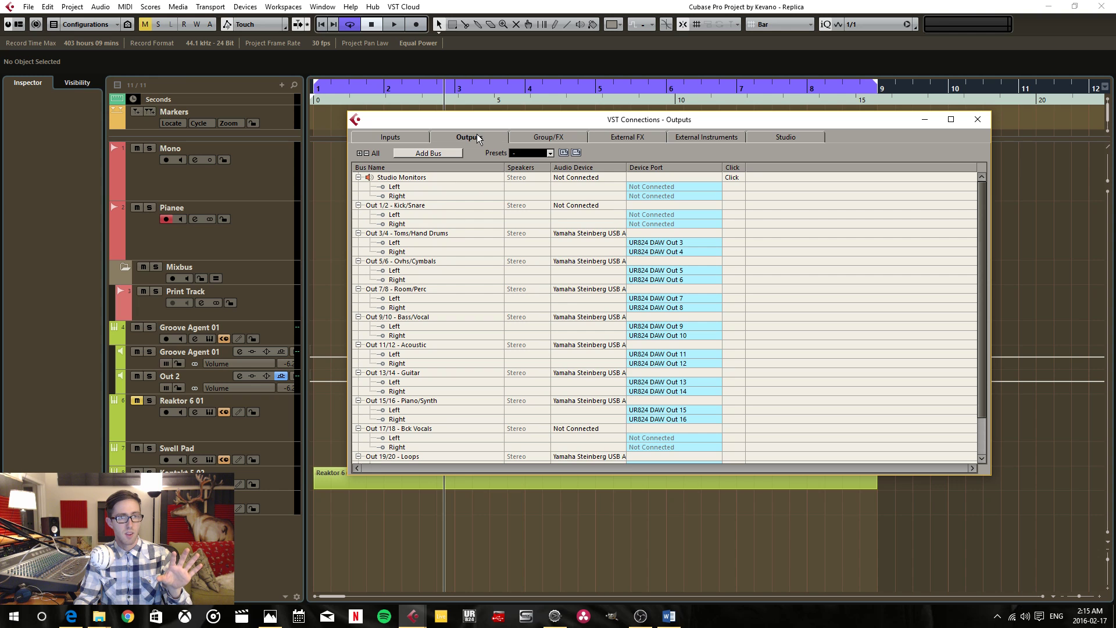
{"action": "left_click", "coordinate": [550, 153]}
{"action": "left_click", "coordinate": [556, 167]}
{"action": "left_click", "coordinate": [532, 337]}
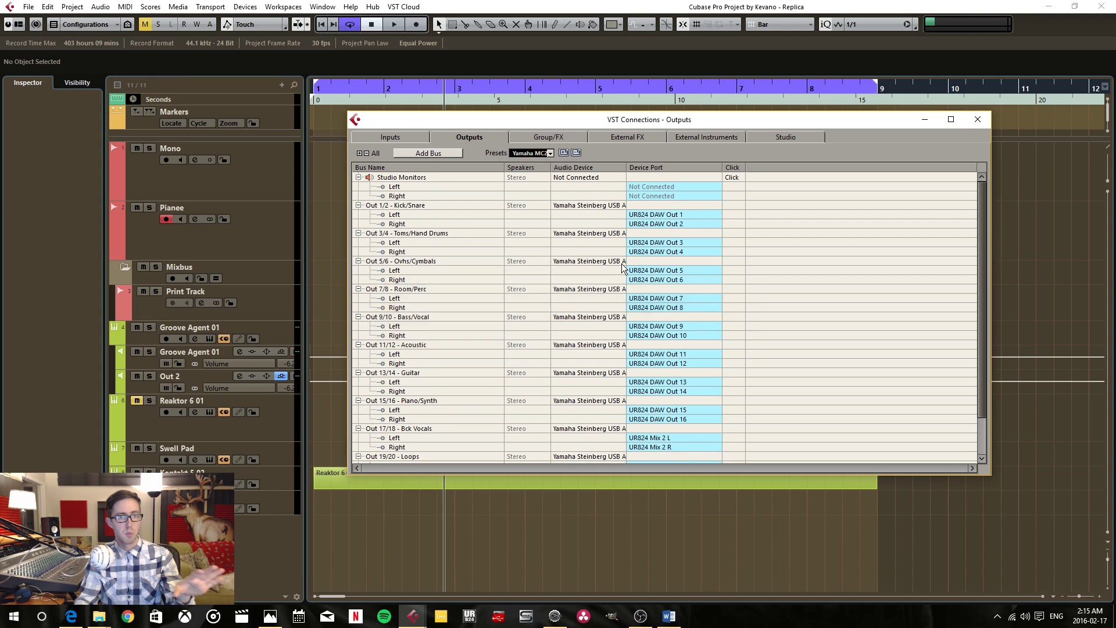
Check the output and input bus device ports after applying the presets, and close VST Connections
{"action": "scroll", "coordinate": [688, 214], "scroll_direction": "down", "scroll_amount": 2}
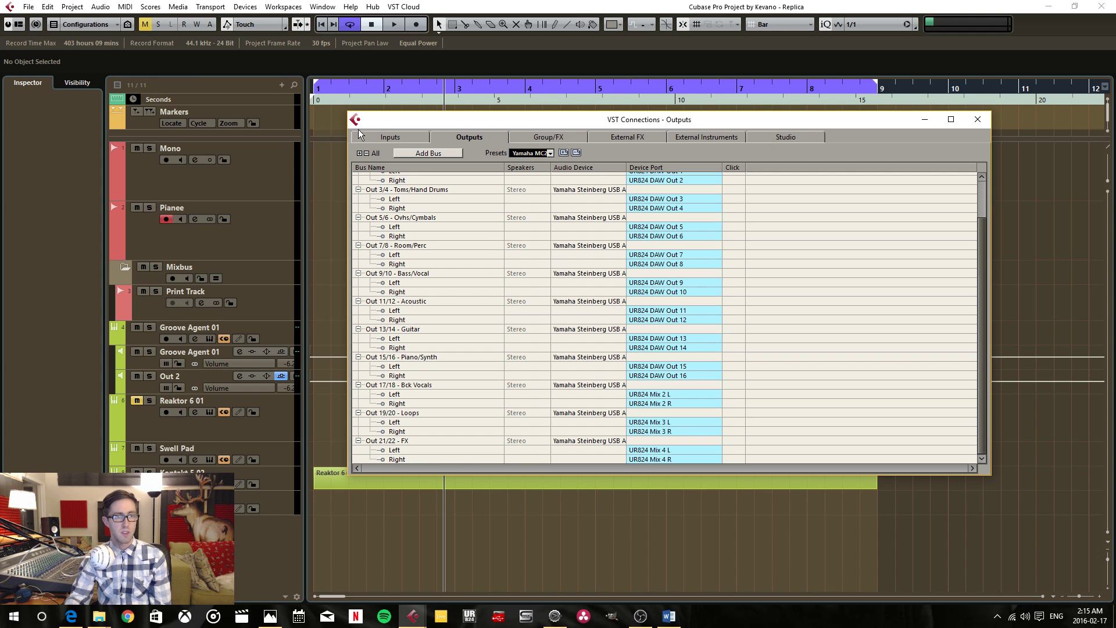
{"action": "left_click", "coordinate": [384, 137]}
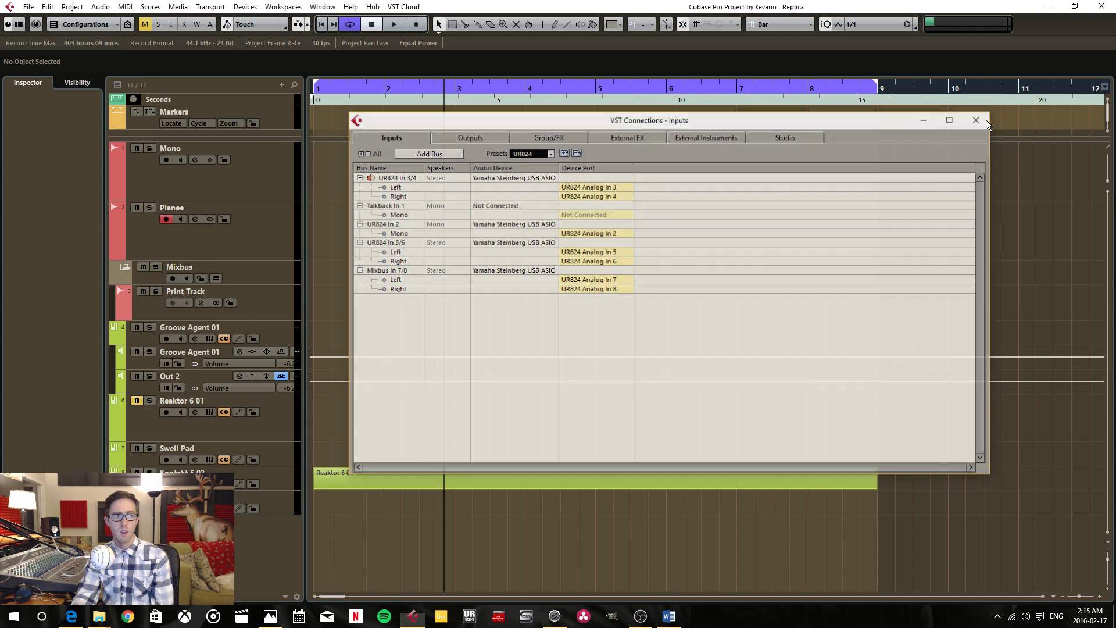
{"action": "left_click", "coordinate": [986, 120]}
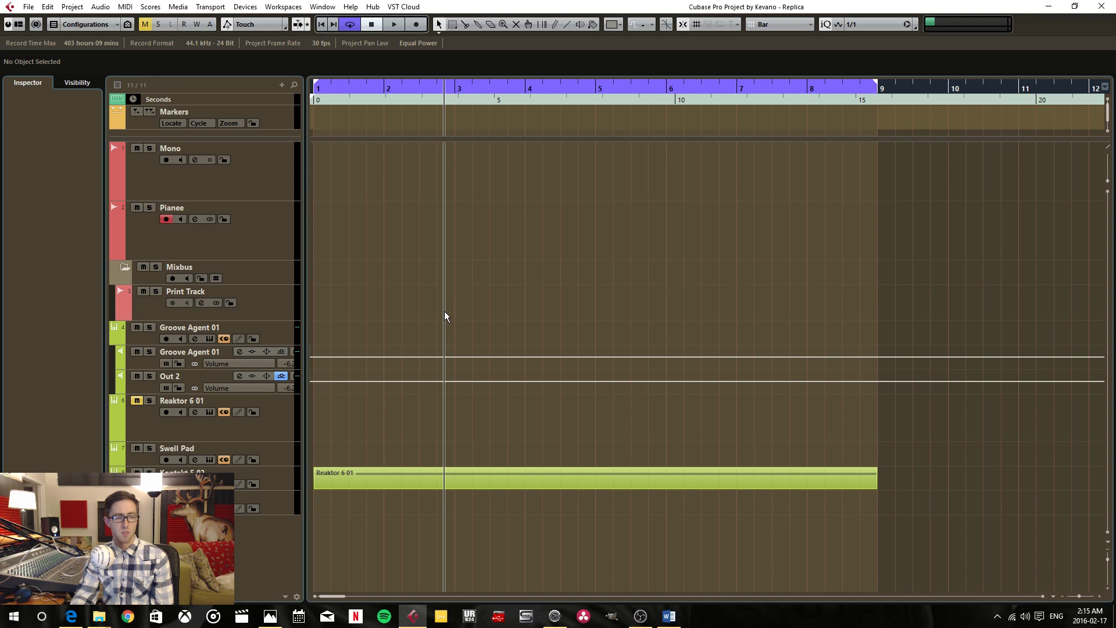